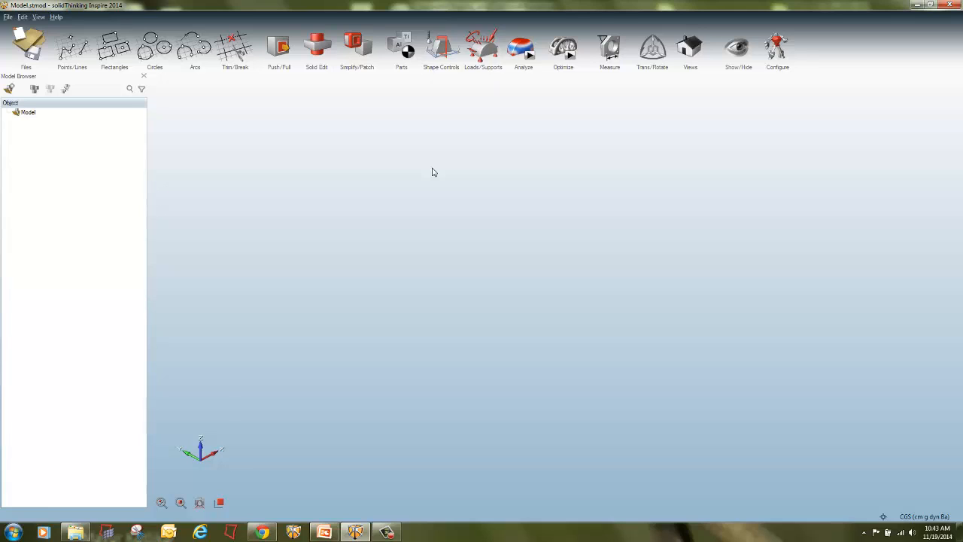
Step: Toggle the Model Browser off and back on several times
{"action": "key", "text": "F2"}
{"action": "key", "text": "F2"}
{"action": "key", "text": "F2"}
{"action": "key", "text": "F2"}
{"action": "key", "text": "F2"}
{"action": "key", "text": "F2"}
{"action": "key", "text": "F2"}
{"action": "key", "text": "F2"}
Step: Toggle the Property Editor on and off several times, leaving it hidden
{"action": "key", "text": "F3"}
{"action": "key", "text": "F3"}
{"action": "key", "text": "F3"}
{"action": "key", "text": "F3"}
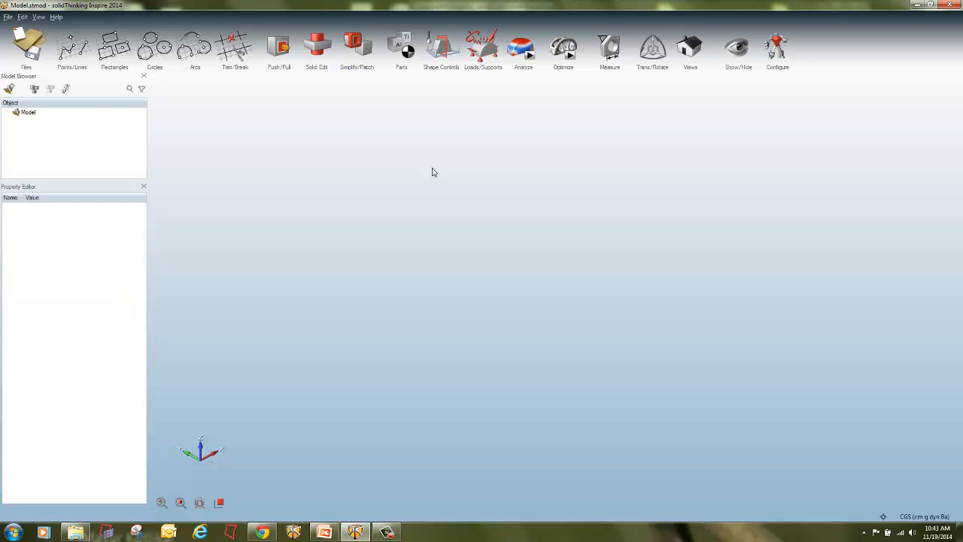
{"action": "key", "text": "F3"}
{"action": "key", "text": "F3"}
{"action": "key", "text": "F3"}
{"action": "key", "text": "F3"}
{"action": "key", "text": "F3"}
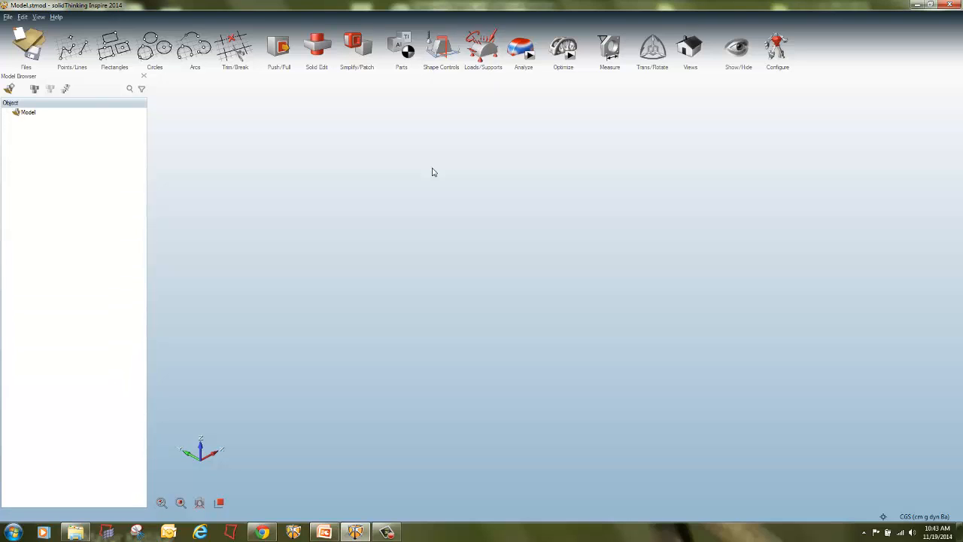
{"action": "key", "text": "F3"}
{"action": "key", "text": "F3"}
{"action": "key", "text": "F3"}
Step: View the Workspace preferences and close them without making changes
{"action": "left_click", "coordinate": [23, 17]}
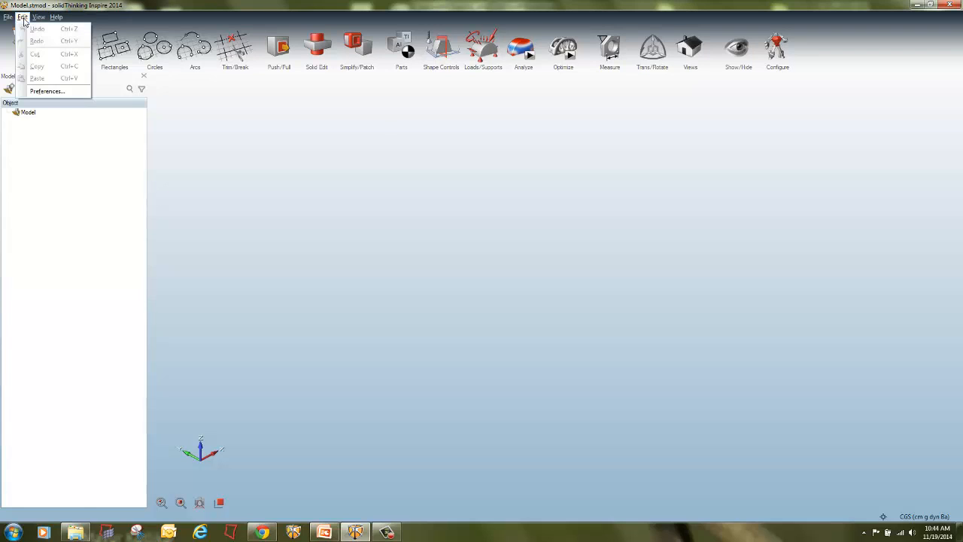
{"action": "left_click", "coordinate": [39, 91]}
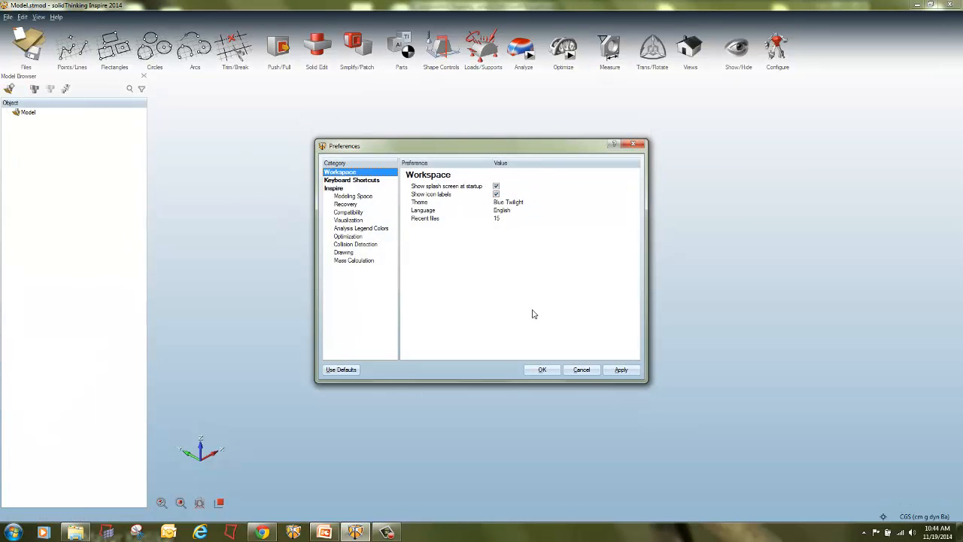
{"action": "left_click", "coordinate": [588, 372]}
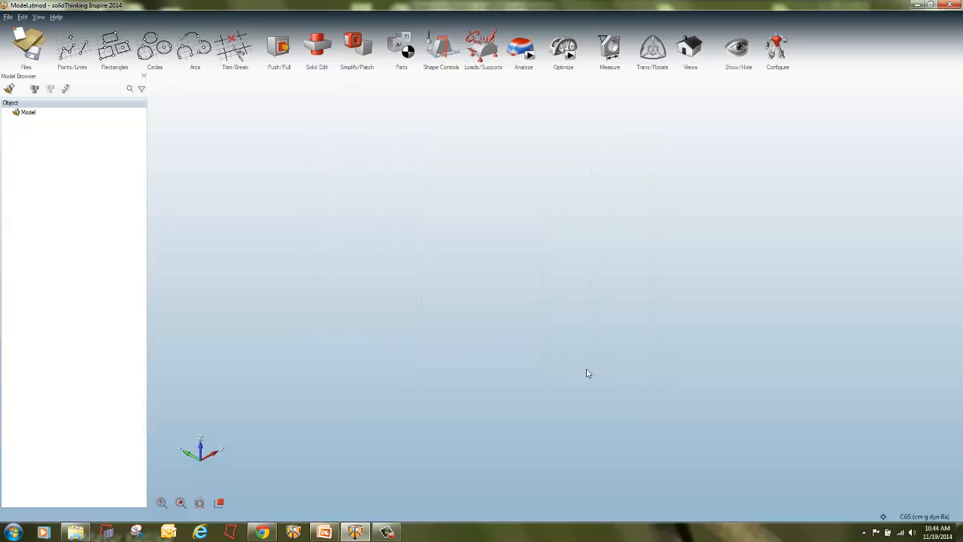
{"action": "left_click", "coordinate": [9, 17]}
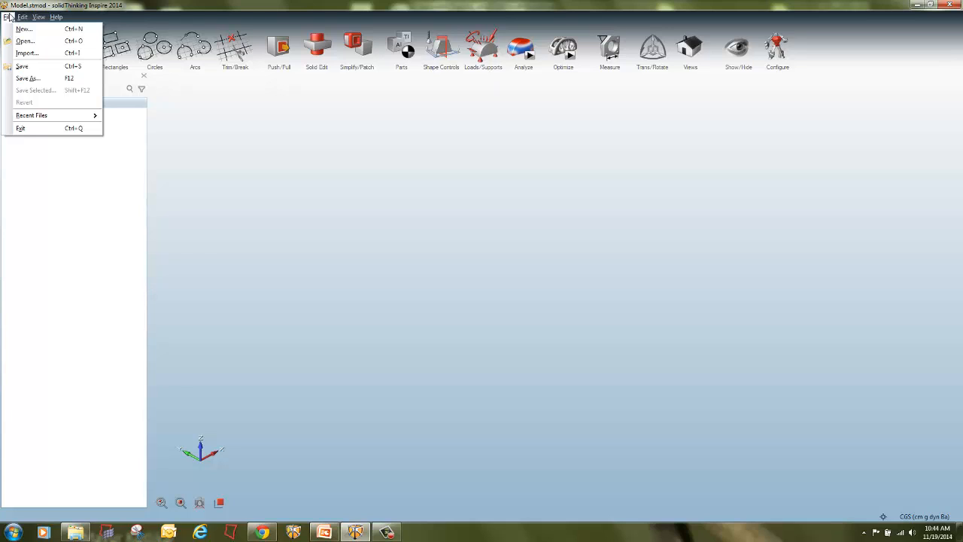
{"action": "mouse_move", "coordinate": [20, 17]}
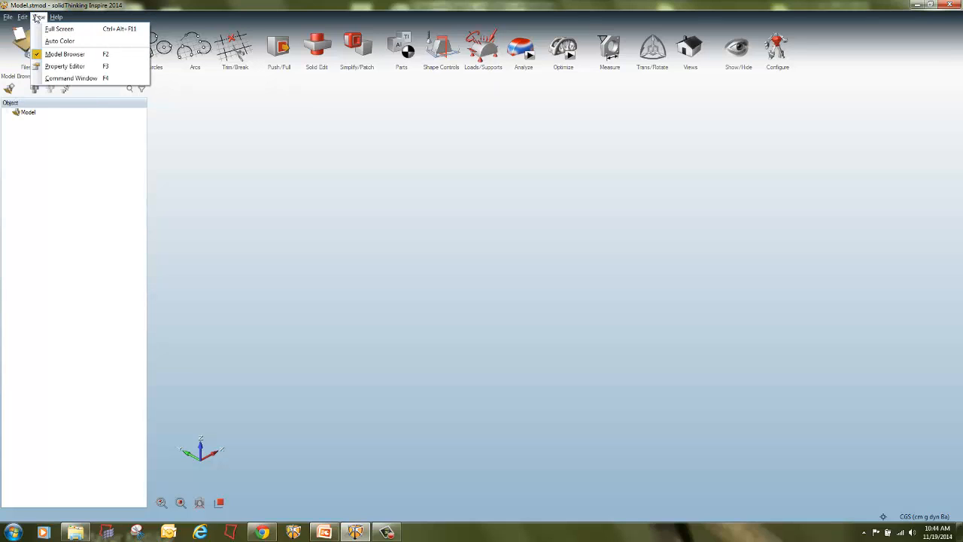
{"action": "mouse_move", "coordinate": [65, 20]}
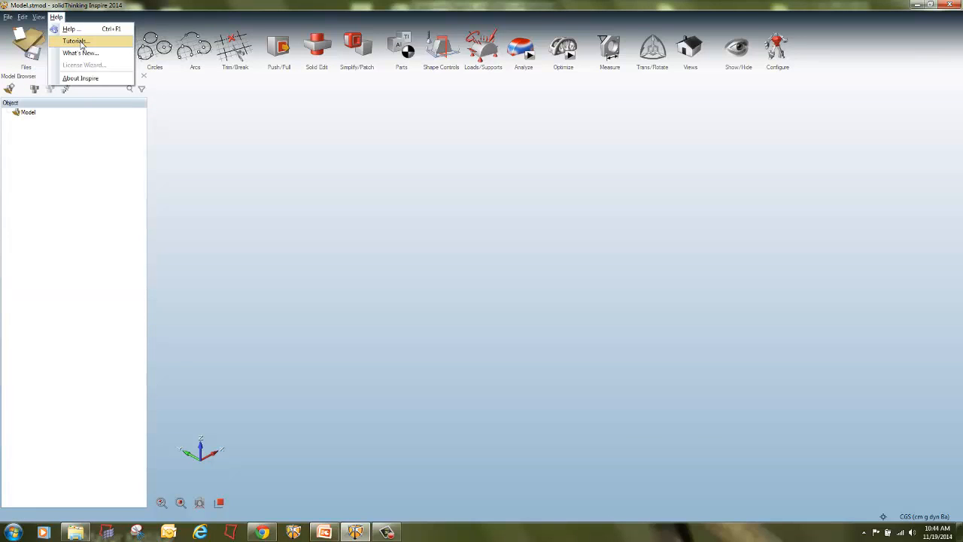
{"action": "left_click", "coordinate": [486, 146]}
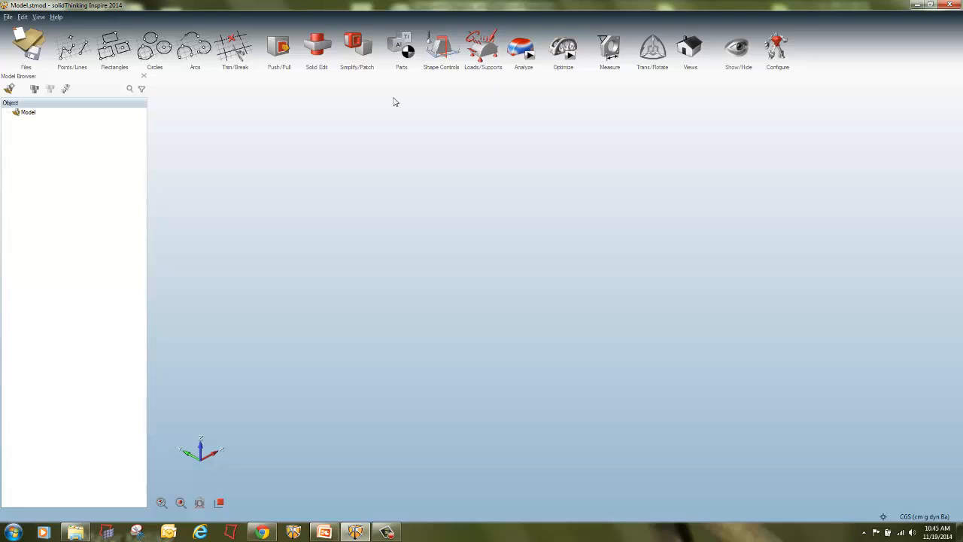
Step: Look over the Solid Edit, Arcs, Circles and Shape Controls tools, leaving them without creating anything
{"action": "left_click", "coordinate": [317, 47]}
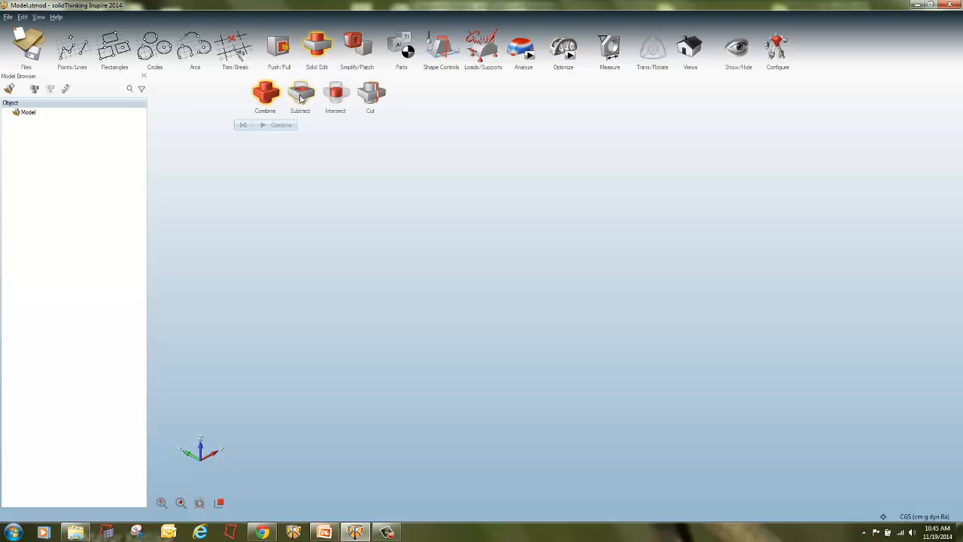
{"action": "left_click", "coordinate": [204, 51]}
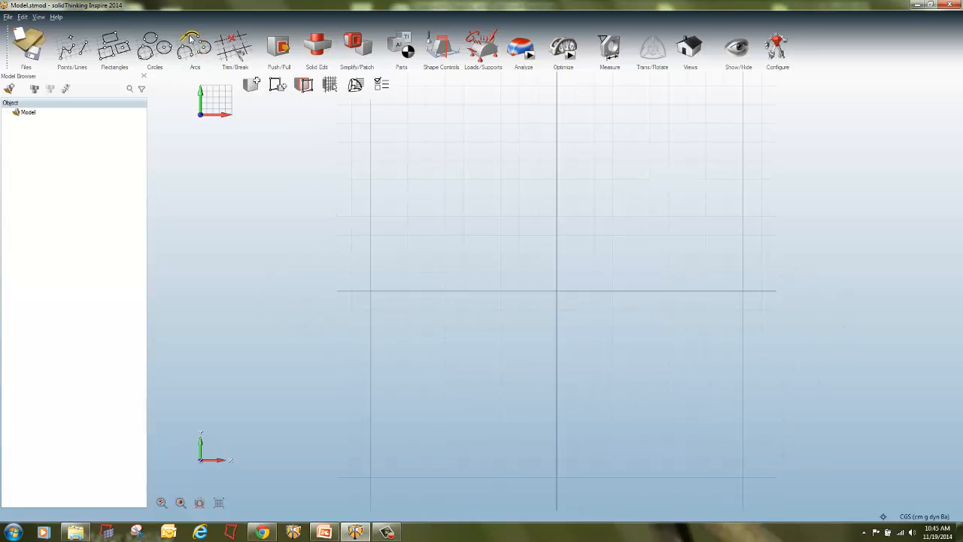
{"action": "left_click", "coordinate": [159, 51]}
{"action": "left_click", "coordinate": [444, 53]}
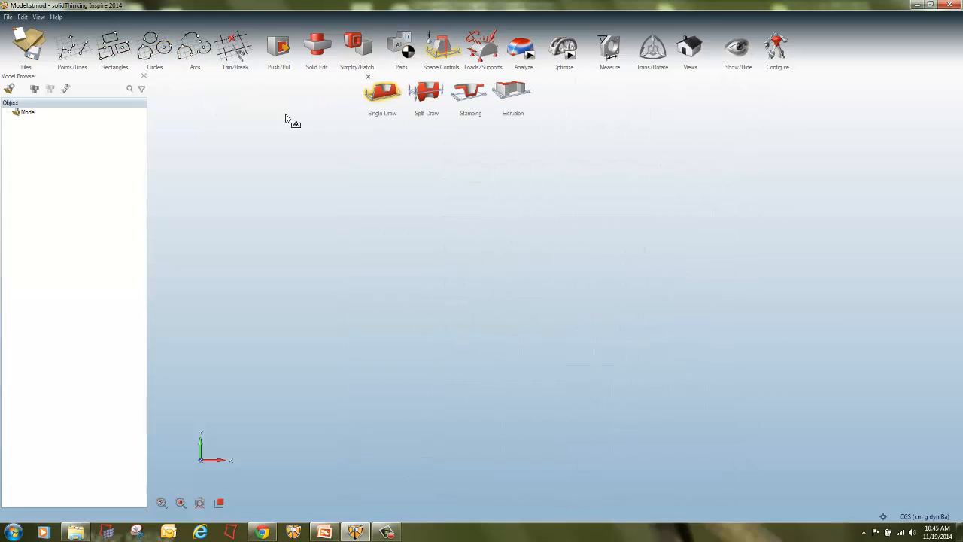
{"action": "key", "text": "Escape"}
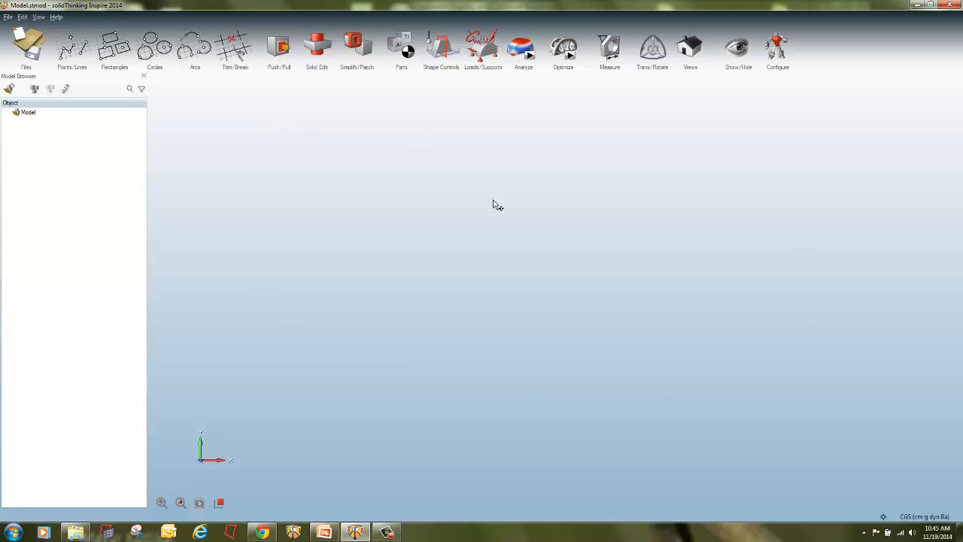
{"action": "mouse_move", "coordinate": [308, 101]}
{"action": "left_mouse_down"}
{"action": "mouse_move", "coordinate": [241, 118]}
{"action": "mouse_move", "coordinate": [268, 398]}
{"action": "mouse_move", "coordinate": [922, 382]}
{"action": "mouse_move", "coordinate": [612, 148]}
{"action": "mouse_move", "coordinate": [167, 126]}
{"action": "left_mouse_up"}
{"action": "mouse_move", "coordinate": [153, 87]}
{"action": "left_mouse_down"}
{"action": "mouse_move", "coordinate": [75, 75]}
{"action": "mouse_move", "coordinate": [4, 121]}
{"action": "mouse_move", "coordinate": [16, 489]}
{"action": "mouse_move", "coordinate": [259, 281]}
{"action": "mouse_move", "coordinate": [181, 107]}
{"action": "mouse_move", "coordinate": [153, 83]}
{"action": "left_mouse_up"}
{"action": "key", "text": "Escape"}
Step: Show the Property Editor and shrink it so the Model Browser above it gets more height
{"action": "key", "text": "F3"}
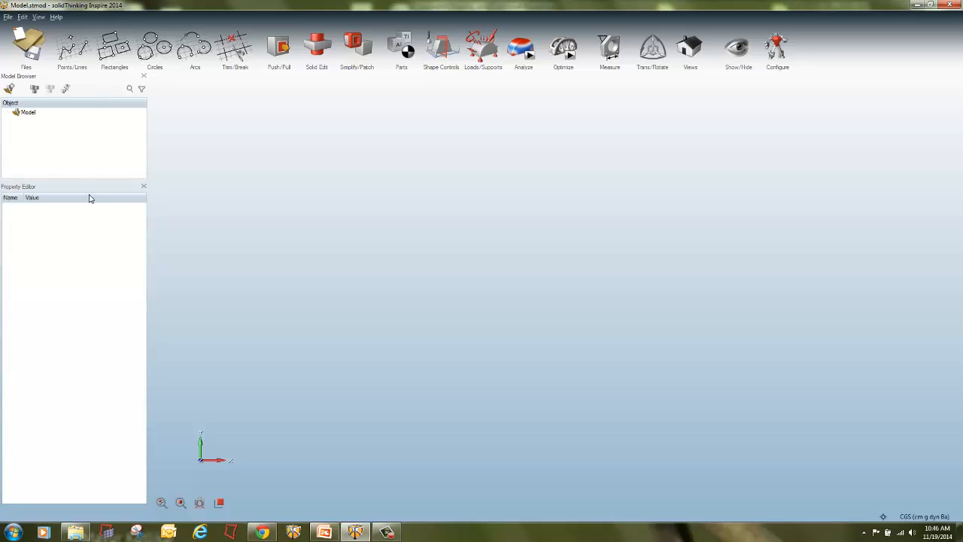
{"action": "mouse_move", "coordinate": [80, 173]}
{"action": "left_mouse_down"}
{"action": "mouse_move", "coordinate": [44, 158]}
{"action": "mouse_move", "coordinate": [2, 377]}
{"action": "mouse_move", "coordinate": [117, 477]}
{"action": "mouse_move", "coordinate": [135, 139]}
{"action": "mouse_move", "coordinate": [17, 180]}
{"action": "left_mouse_up"}
{"action": "key", "text": "Escape"}
{"action": "left_click_drag", "start_coordinate": [80, 186], "coordinate": [73, 301]}
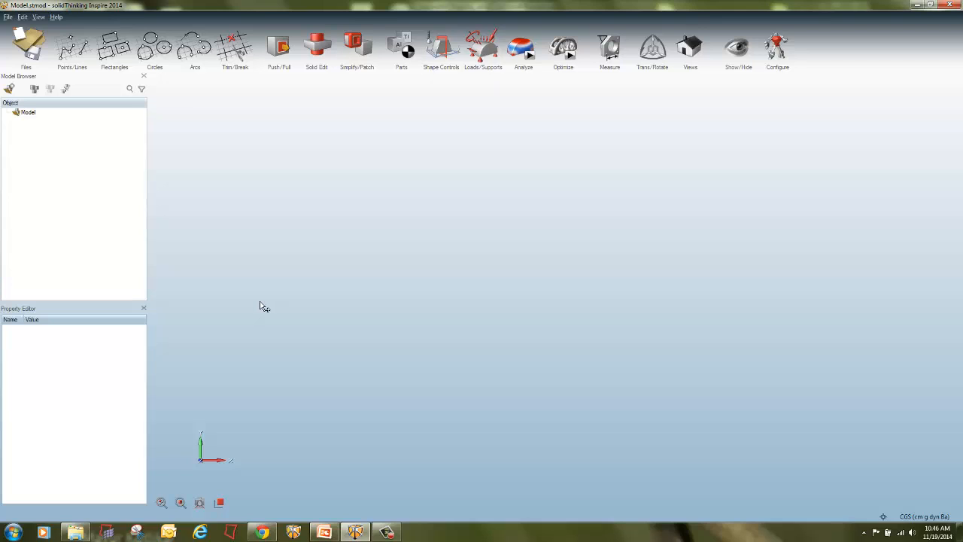
Step: View the list of snap options and close it without changing any of them
{"action": "left_click", "coordinate": [884, 517]}
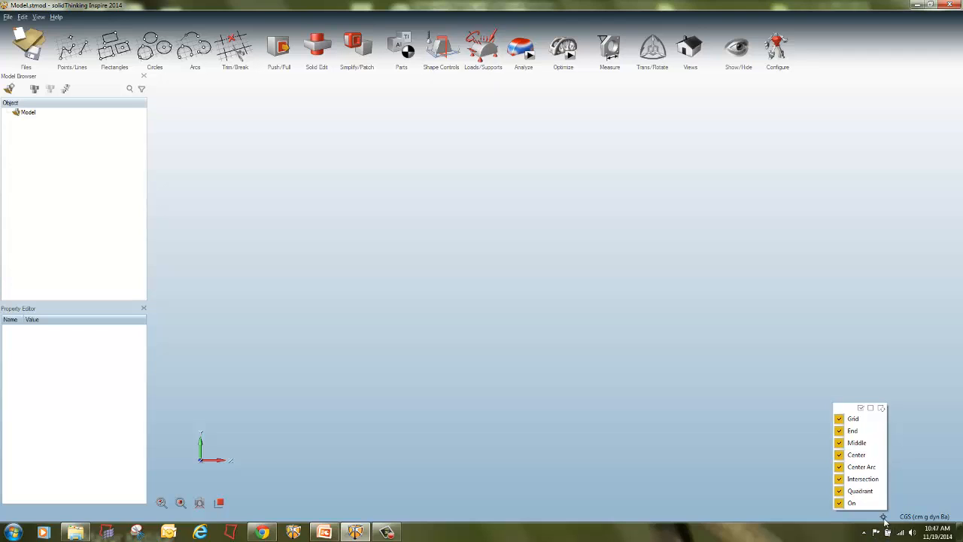
{"action": "left_click", "coordinate": [956, 517]}
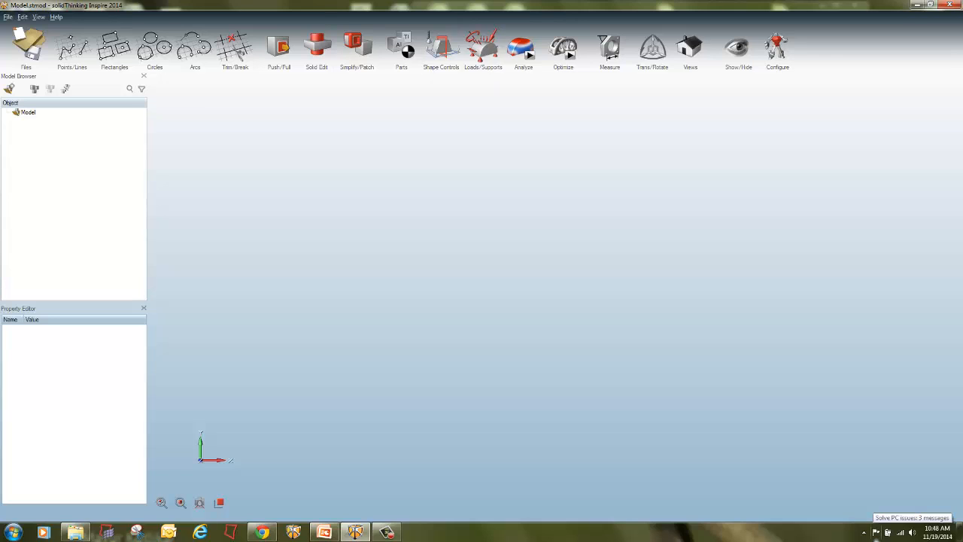
{"action": "left_click", "coordinate": [7, 17]}
{"action": "mouse_move", "coordinate": [22, 17]}
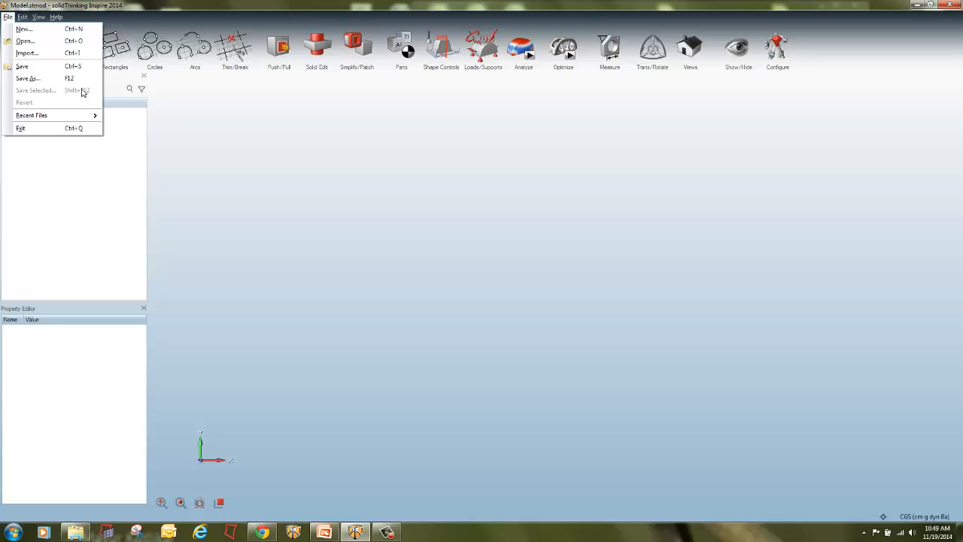
{"action": "left_click", "coordinate": [233, 144]}
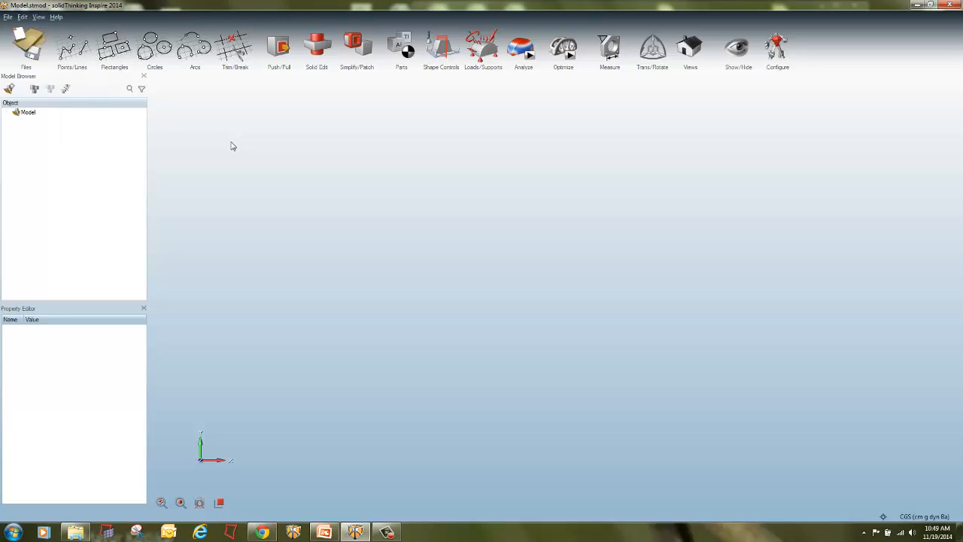
Step: Open arm_straight.x_t from the Inspire Tutorials folder of the Altair_Solid_thinking installation on drive C, without saving the current model
{"action": "left_click", "coordinate": [35, 42]}
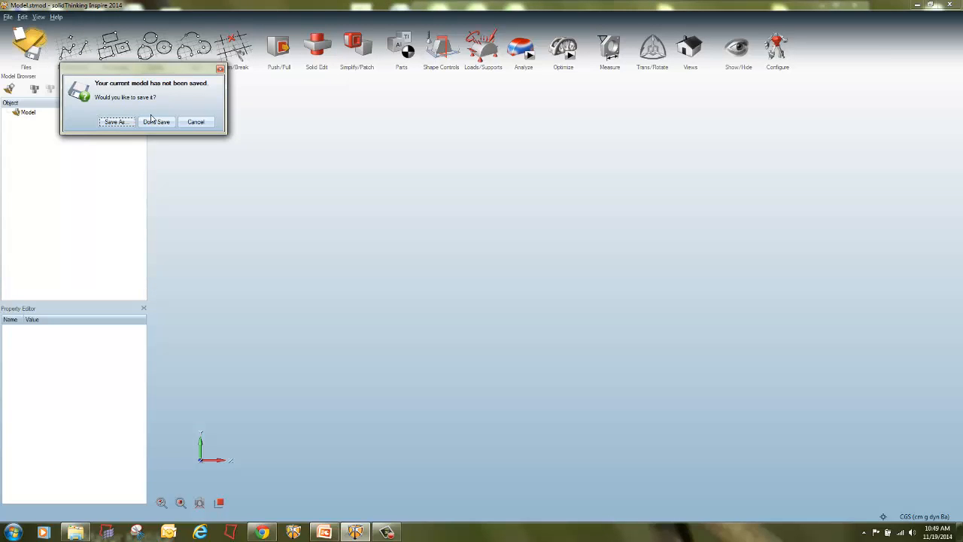
{"action": "left_click", "coordinate": [156, 122]}
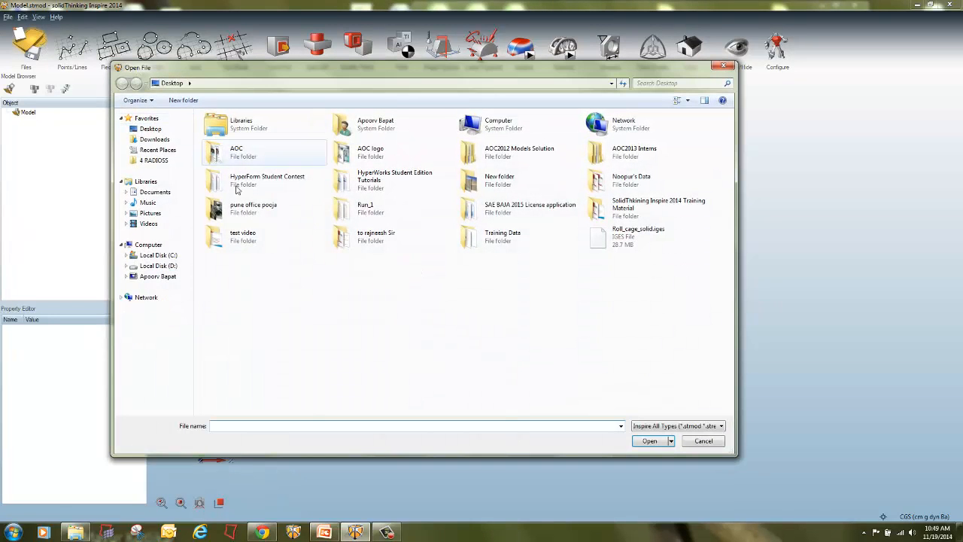
{"action": "left_click", "coordinate": [158, 255]}
{"action": "double_click", "coordinate": [233, 203]}
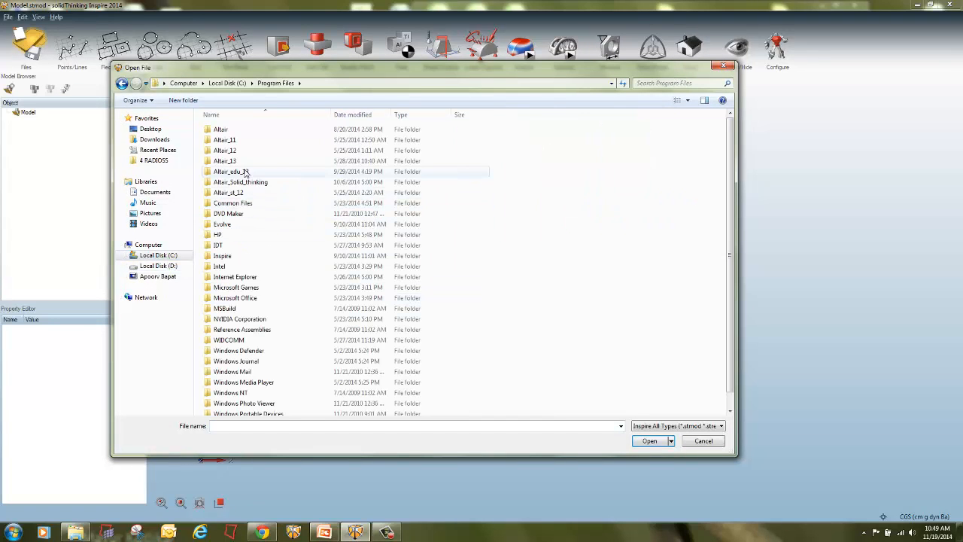
{"action": "double_click", "coordinate": [242, 183]}
{"action": "double_click", "coordinate": [244, 130]}
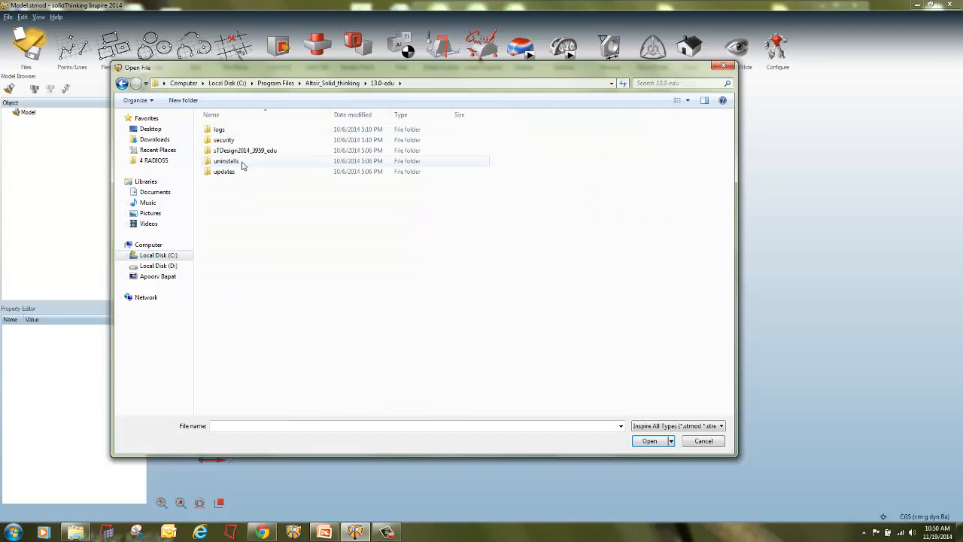
{"action": "double_click", "coordinate": [240, 151]}
{"action": "double_click", "coordinate": [241, 140]}
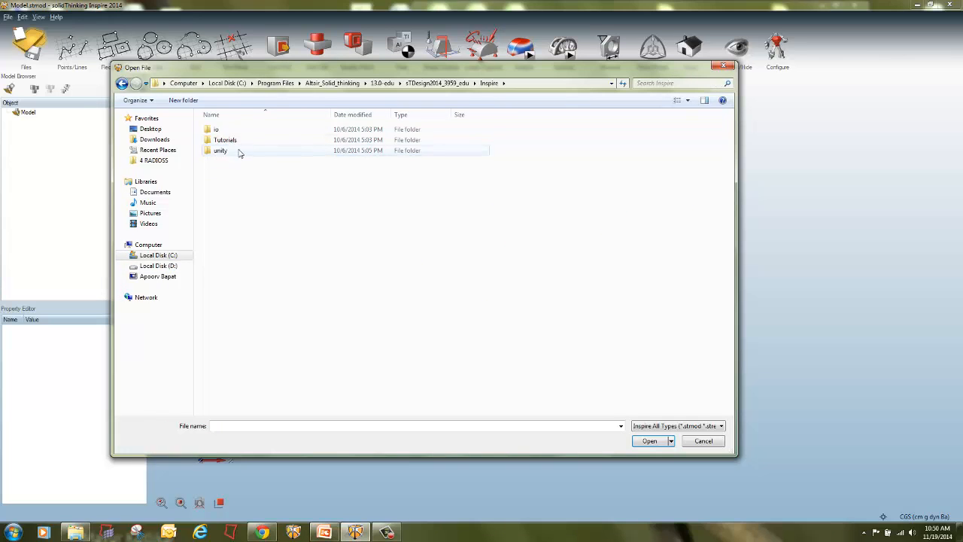
{"action": "double_click", "coordinate": [237, 140]}
{"action": "left_click", "coordinate": [239, 129]}
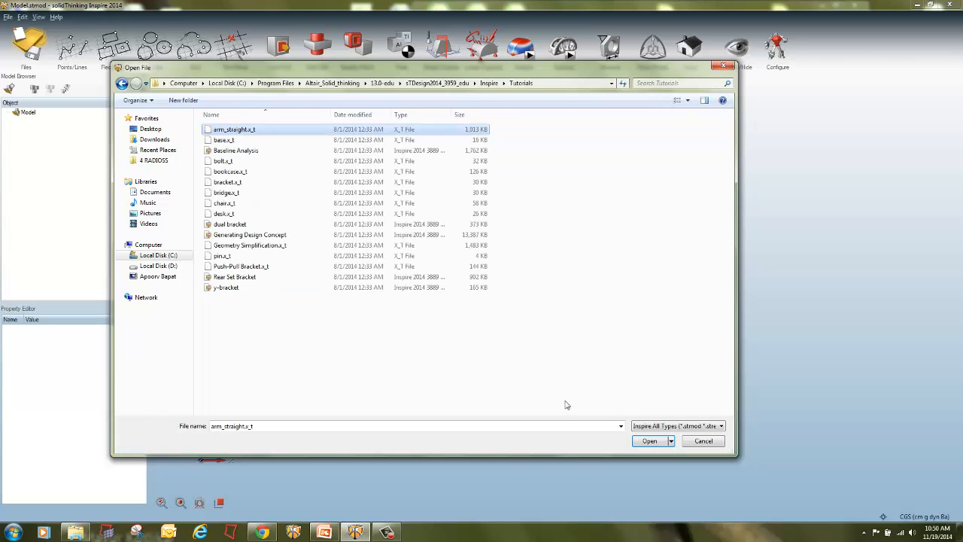
{"action": "left_click", "coordinate": [649, 441]}
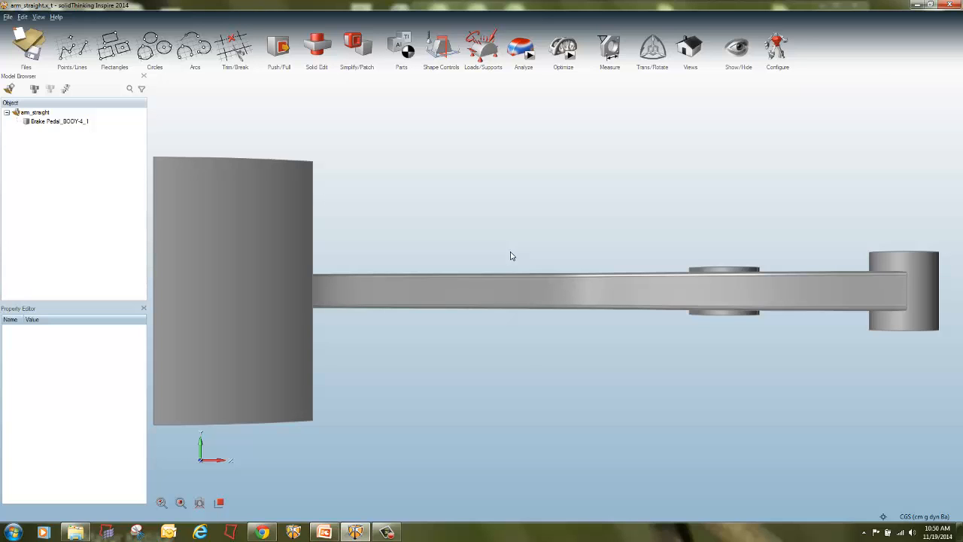
Step: Switch to the Tutorials folder in Windows Explorer and bring base.x_t into the open brake pedal model
{"action": "scroll", "coordinate": [511, 252], "scroll_direction": "down", "scroll_amount": 6}
{"action": "middle_click_drag", "start_coordinate": [533, 310], "coordinate": [526, 179]}
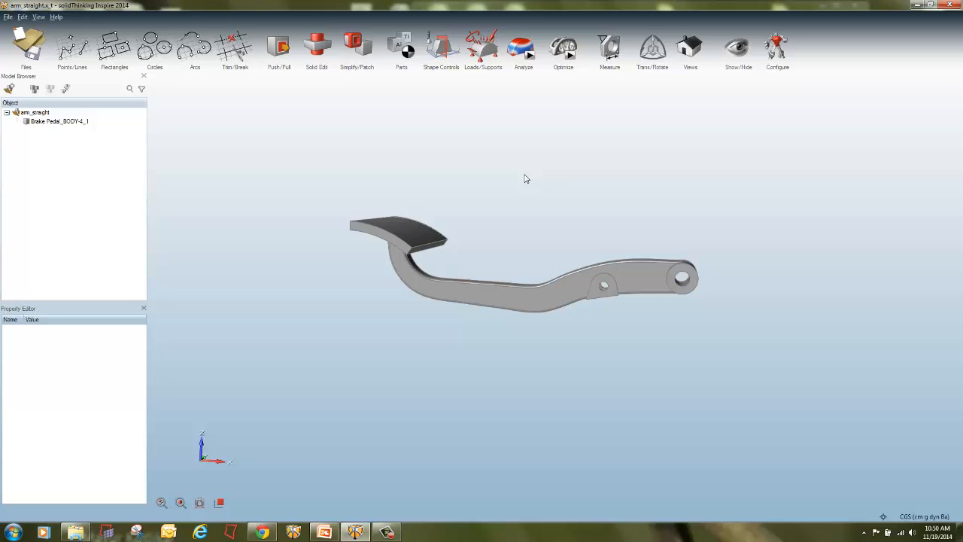
{"action": "key", "text": "alt+Tab"}
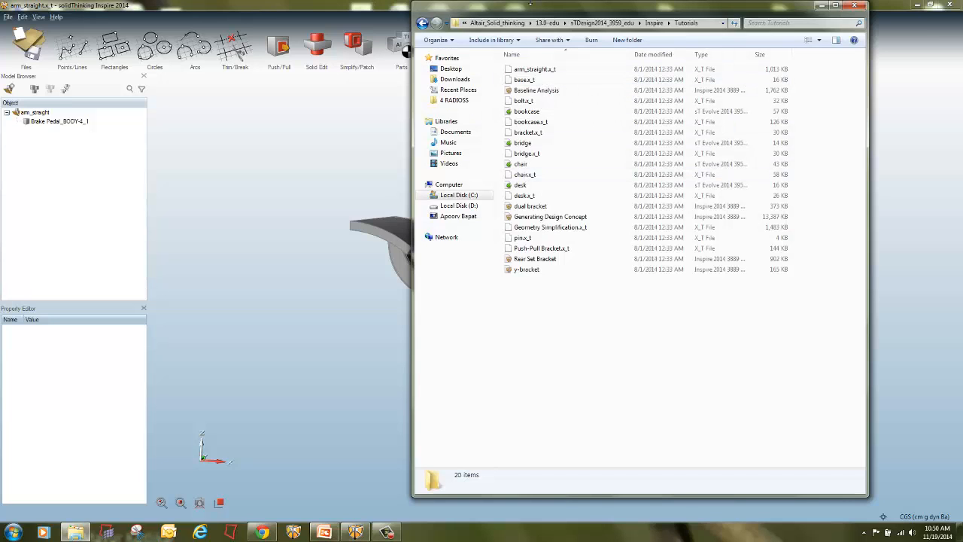
{"action": "left_click_drag", "start_coordinate": [551, 9], "coordinate": [201, 41]}
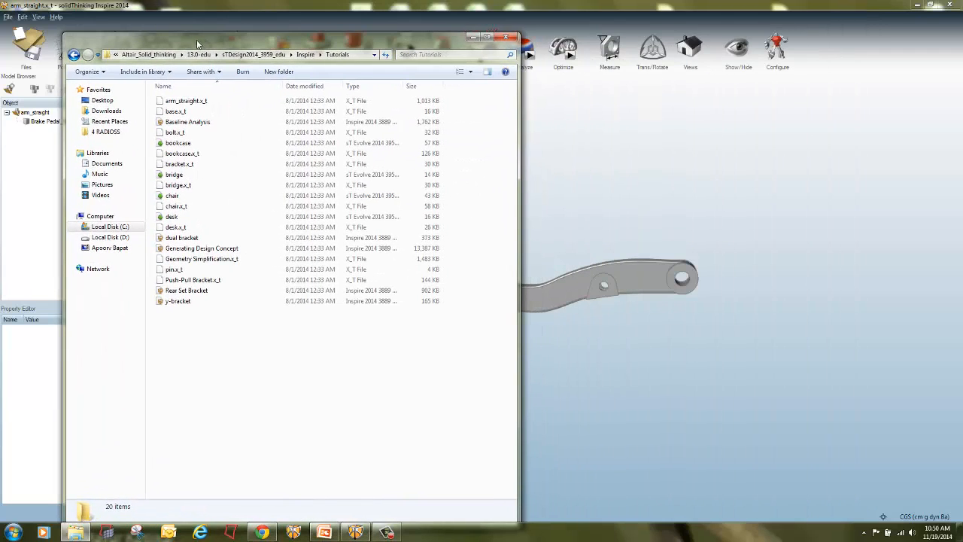
{"action": "left_click_drag", "start_coordinate": [175, 111], "coordinate": [754, 210]}
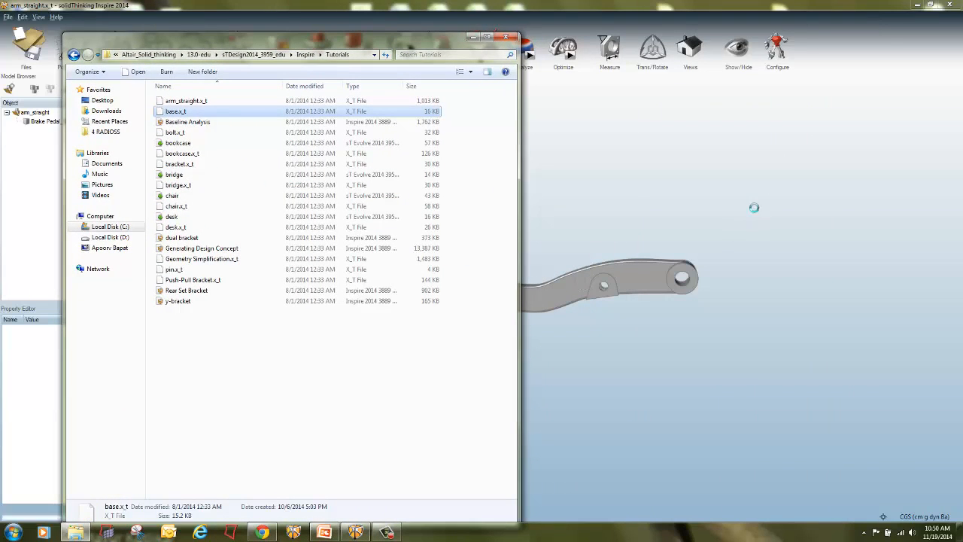
{"action": "left_click", "coordinate": [742, 157]}
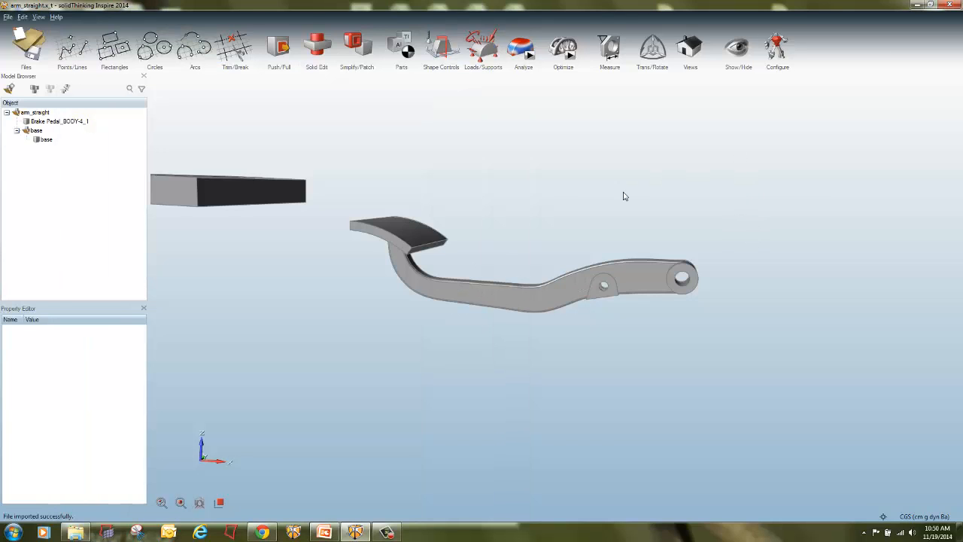
Step: Examine the base and the brake pedal together from several angles, selecting and deselecting both parts
{"action": "right_click_drag", "start_coordinate": [319, 230], "coordinate": [443, 250]}
{"action": "scroll", "coordinate": [442, 250], "scroll_direction": "down", "scroll_amount": 1}
{"action": "key", "text": "ctrl+a"}
{"action": "middle_click_drag", "start_coordinate": [422, 267], "coordinate": [434, 288]}
{"action": "left_click", "coordinate": [424, 327]}
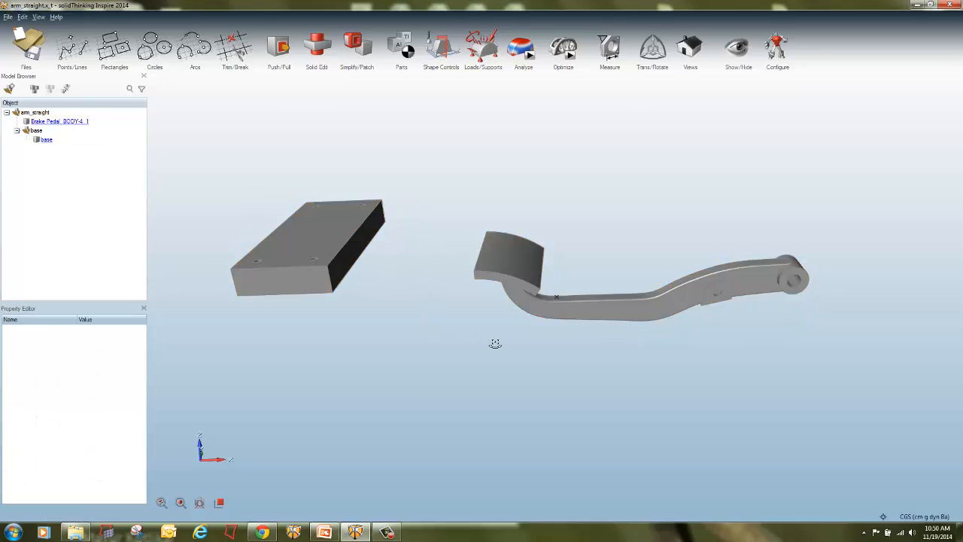
{"action": "middle_click_drag", "start_coordinate": [495, 340], "coordinate": [499, 349]}
{"action": "key", "text": "ctrl+a"}
{"action": "left_click", "coordinate": [433, 323]}
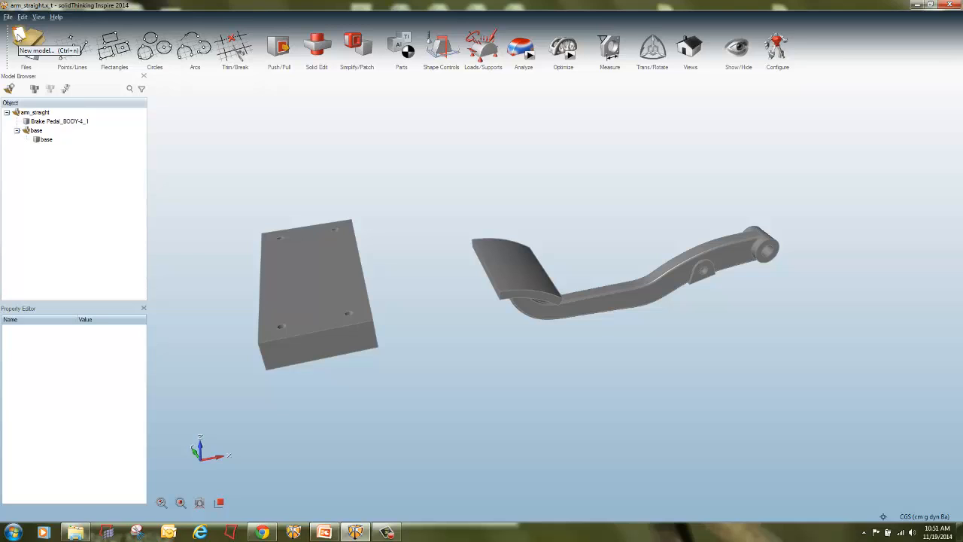
Step: Start a new empty model without saving the current one
{"action": "left_click", "coordinate": [19, 35]}
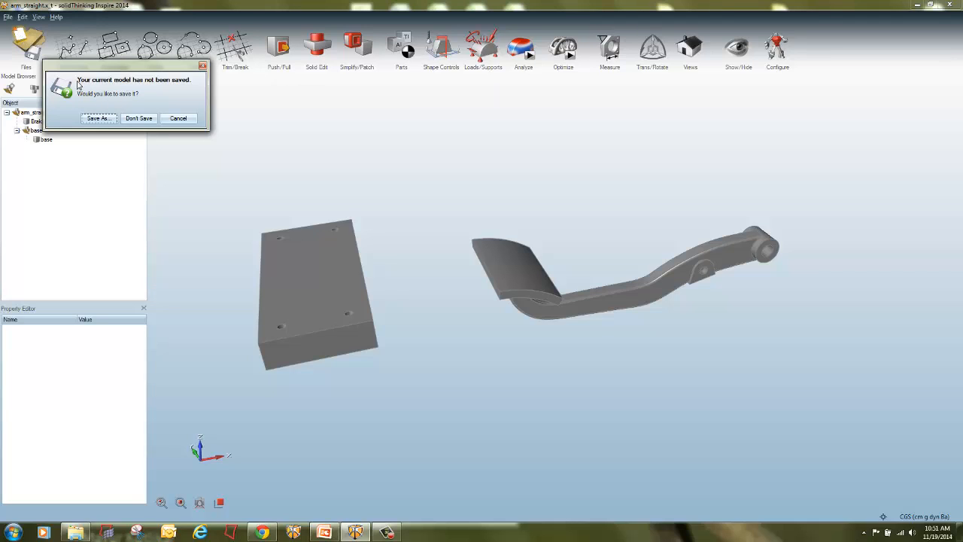
{"action": "left_click", "coordinate": [135, 119]}
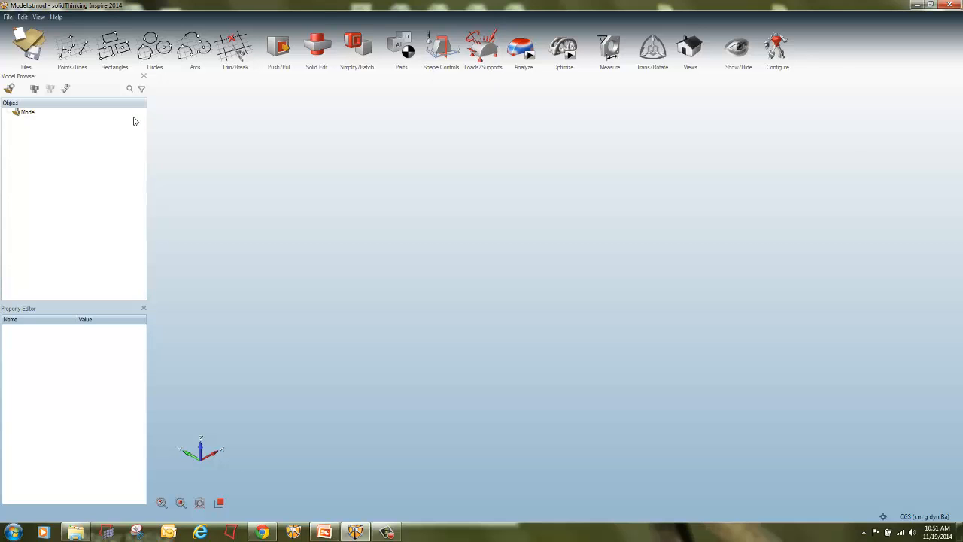
Step: Check which file formats the model can be saved in on the Desktop, and leave without saving
{"action": "left_click", "coordinate": [32, 57]}
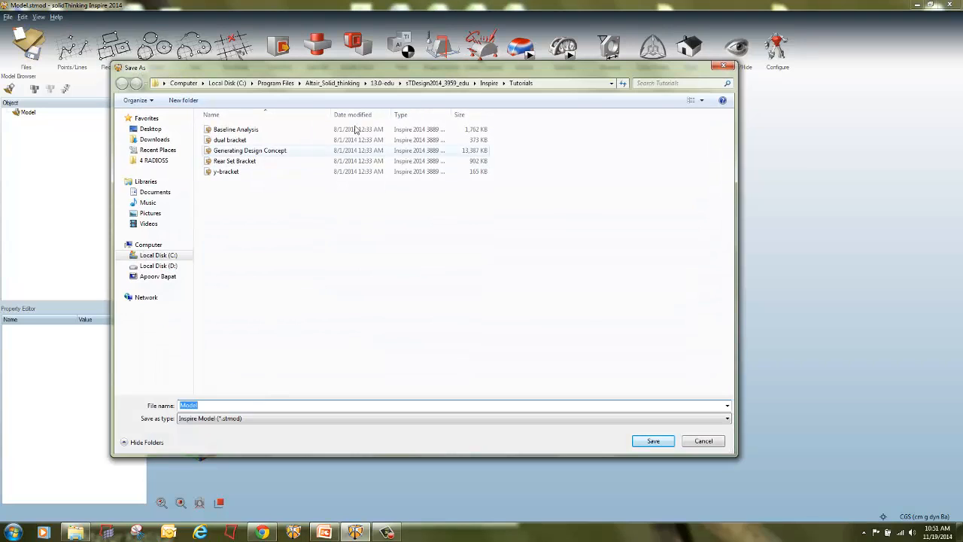
{"action": "left_click", "coordinate": [150, 129]}
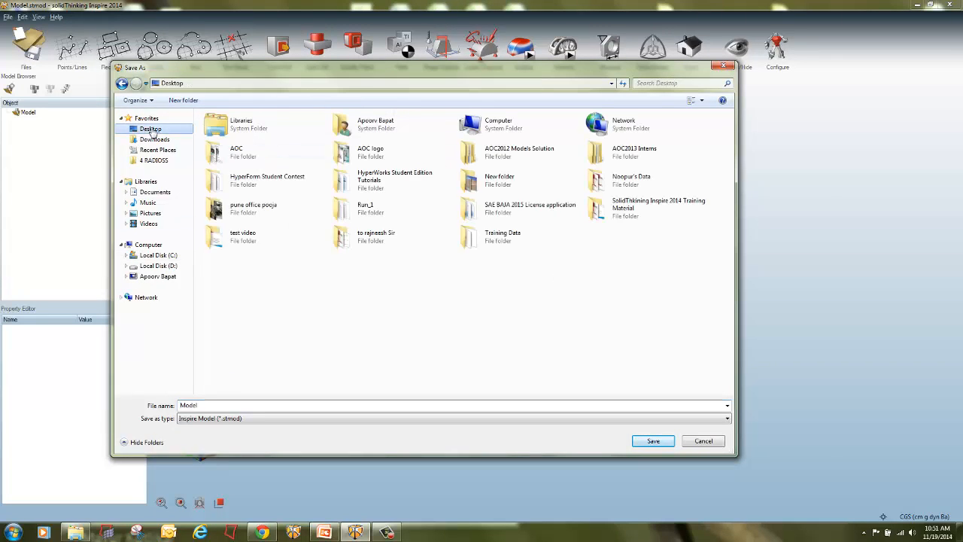
{"action": "left_click", "coordinate": [314, 419]}
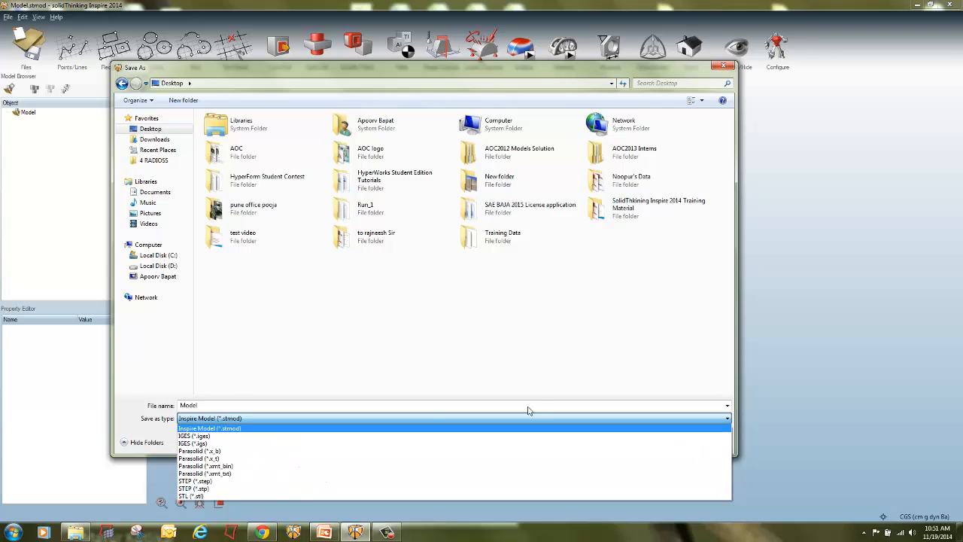
{"action": "left_click", "coordinate": [724, 68]}
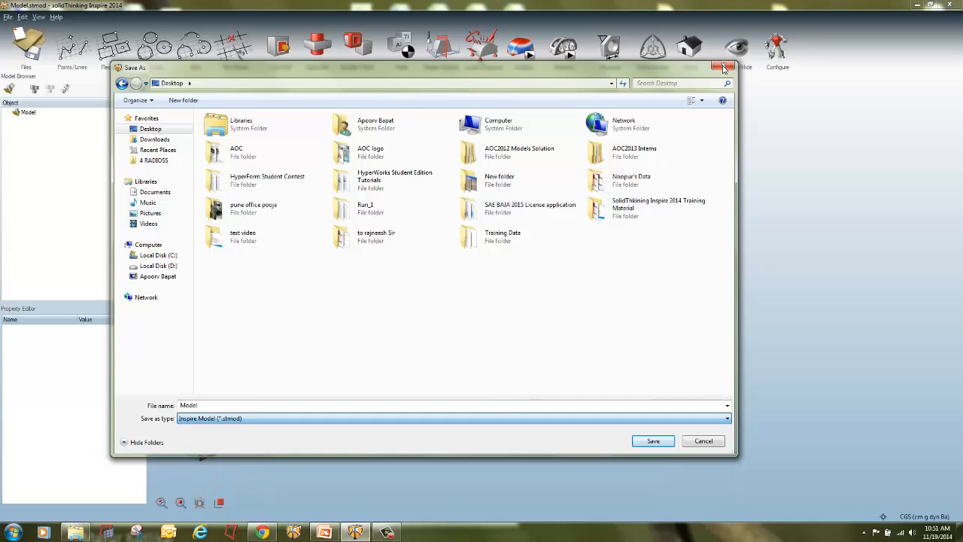
{"action": "left_click", "coordinate": [724, 67]}
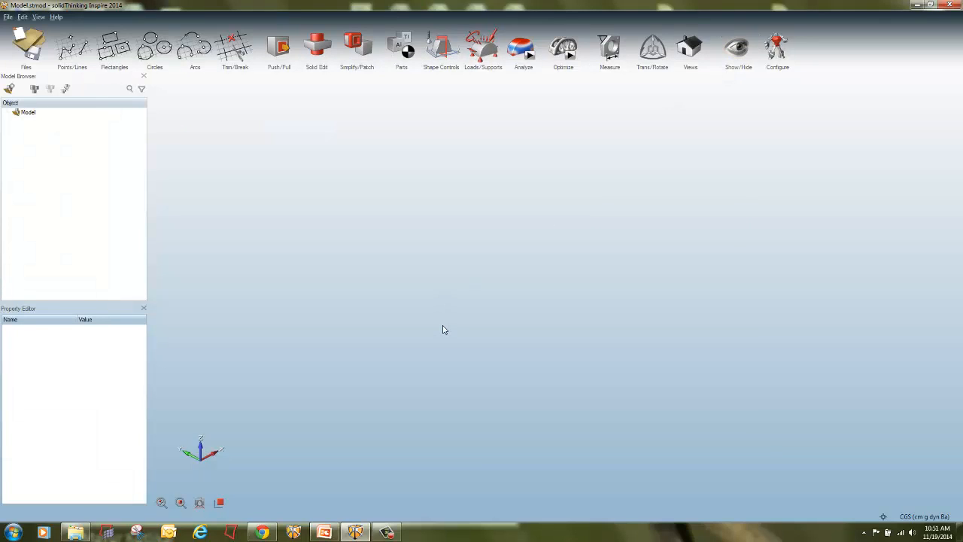
Step: Import the Generating Design Concept tutorial model into the empty model
{"action": "left_click", "coordinate": [8, 17]}
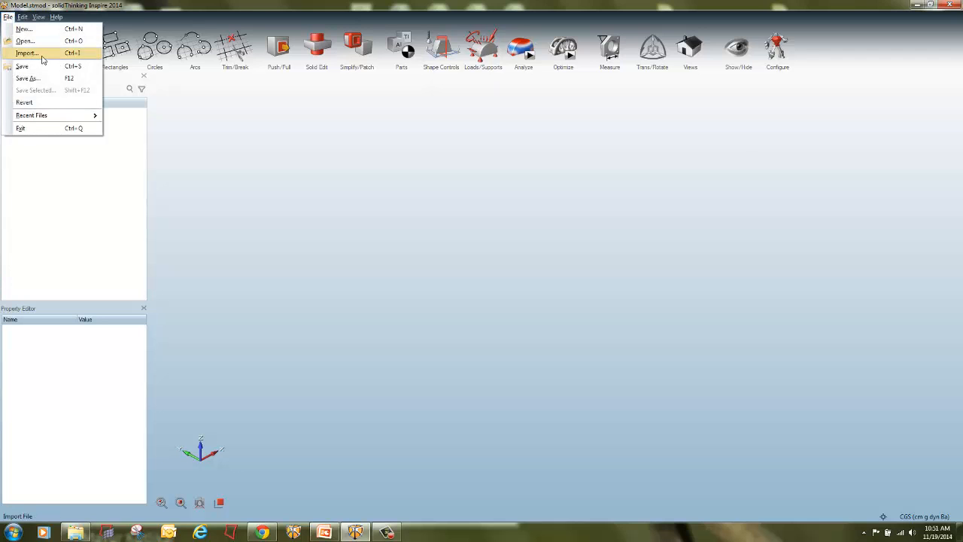
{"action": "left_click", "coordinate": [39, 52]}
{"action": "left_click_drag", "start_coordinate": [316, 235], "coordinate": [249, 237]}
{"action": "double_click", "coordinate": [260, 235]}
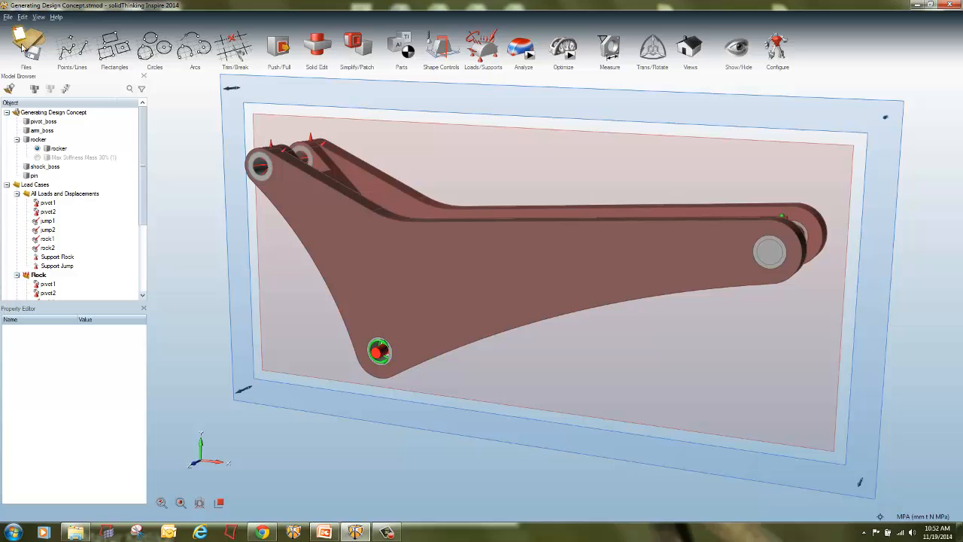
Step: Import the Generating Design Concept model a second time into the open model and briefly select everything to inspect it
{"action": "left_click", "coordinate": [11, 17]}
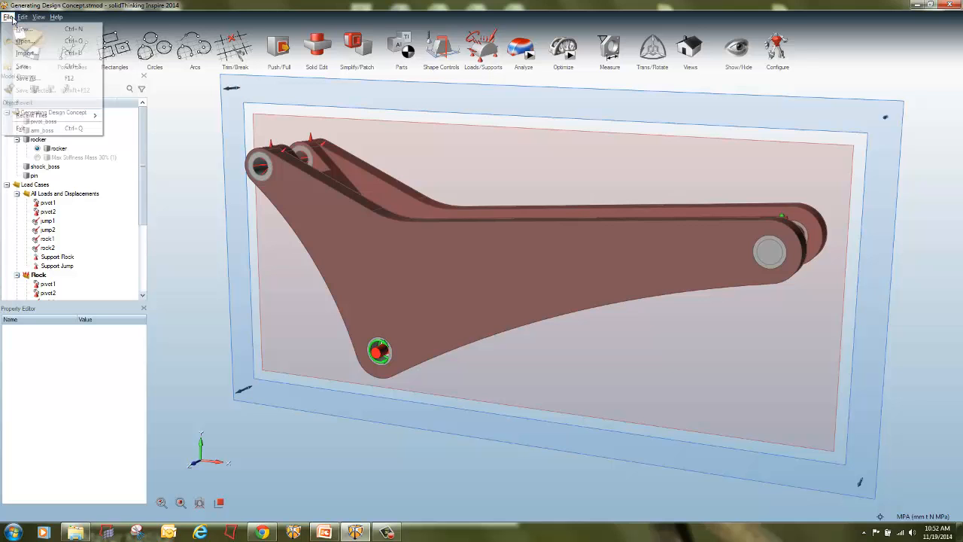
{"action": "left_click", "coordinate": [53, 54]}
{"action": "double_click", "coordinate": [252, 235]}
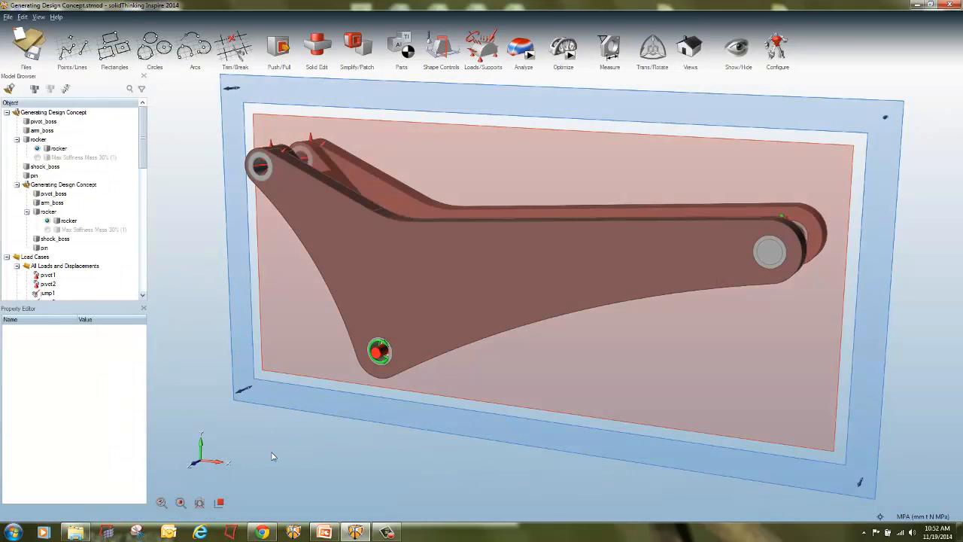
{"action": "key", "text": "ctrl+a"}
{"action": "scroll", "coordinate": [339, 404], "scroll_direction": "down", "scroll_amount": 5}
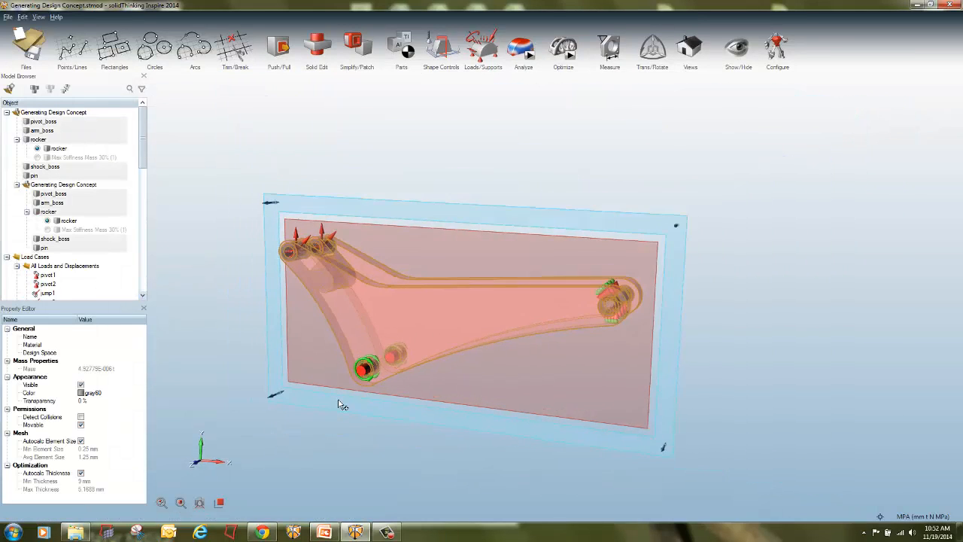
{"action": "left_click", "coordinate": [710, 355]}
Step: Import the Rear Set Bracket model into the open model and view it beside the rocker
{"action": "left_click", "coordinate": [8, 17]}
{"action": "left_click", "coordinate": [27, 53]}
{"action": "double_click", "coordinate": [226, 277]}
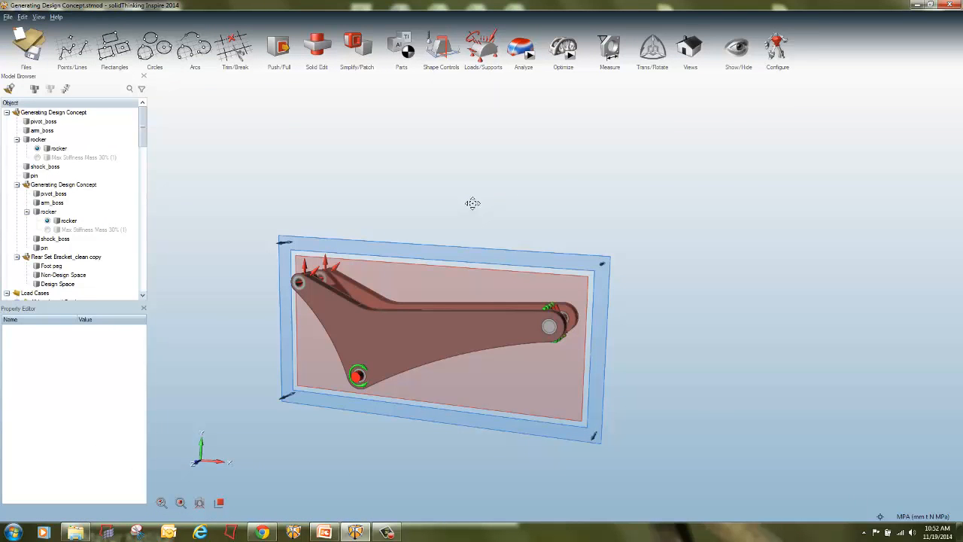
{"action": "middle_click_drag", "start_coordinate": [469, 206], "coordinate": [561, 184]}
{"action": "middle_click_drag", "start_coordinate": [596, 249], "coordinate": [566, 266]}
{"action": "middle_click_drag", "start_coordinate": [484, 340], "coordinate": [567, 365]}
{"action": "scroll", "coordinate": [568, 365], "scroll_direction": "up", "scroll_amount": 5}
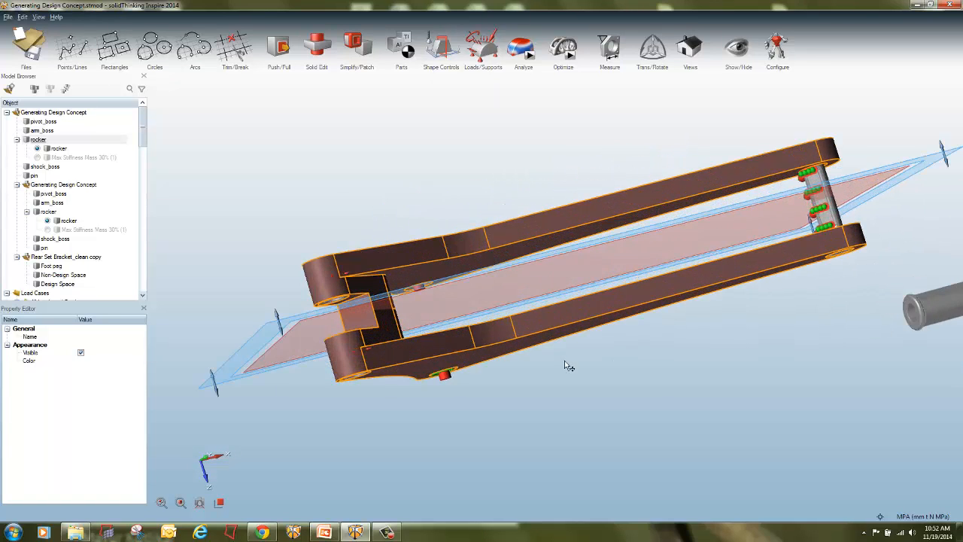
{"action": "left_click", "coordinate": [729, 408]}
{"action": "right_click_drag", "start_coordinate": [730, 408], "coordinate": [596, 354]}
{"action": "scroll", "coordinate": [595, 353], "scroll_direction": "down", "scroll_amount": 4}
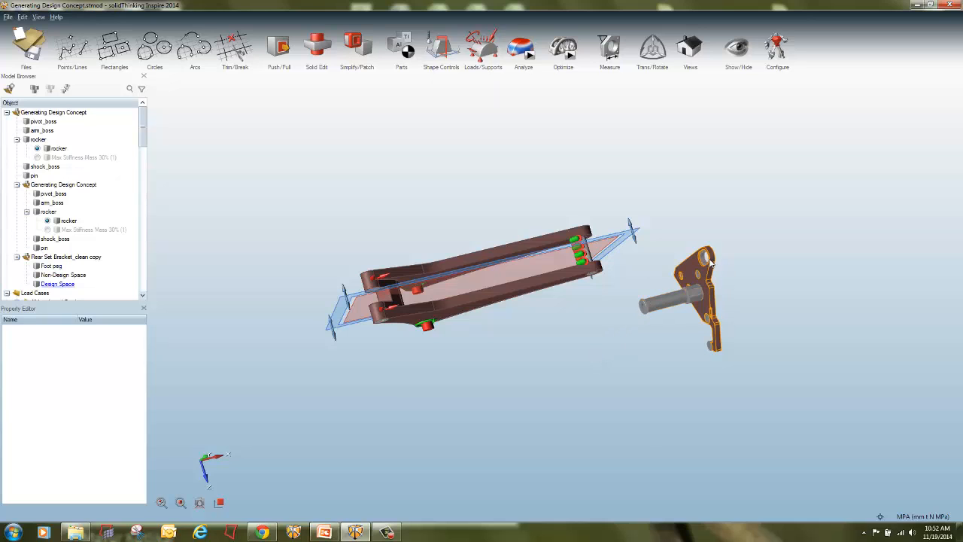
Step: Save only the bracket's Design Space part to the Desktop as an Inspire model named Generating Design Concept
{"action": "left_click", "coordinate": [681, 297]}
{"action": "left_click", "coordinate": [7, 17]}
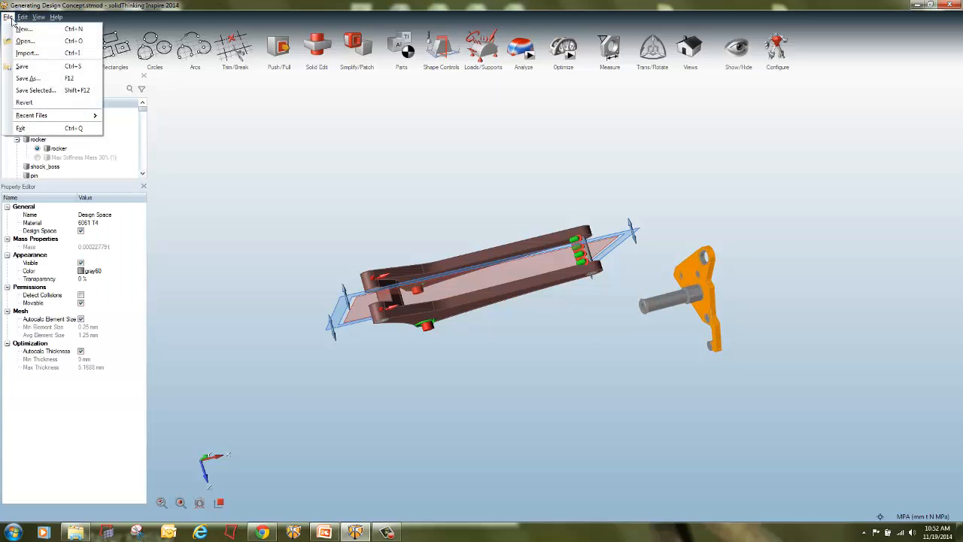
{"action": "left_click", "coordinate": [56, 90]}
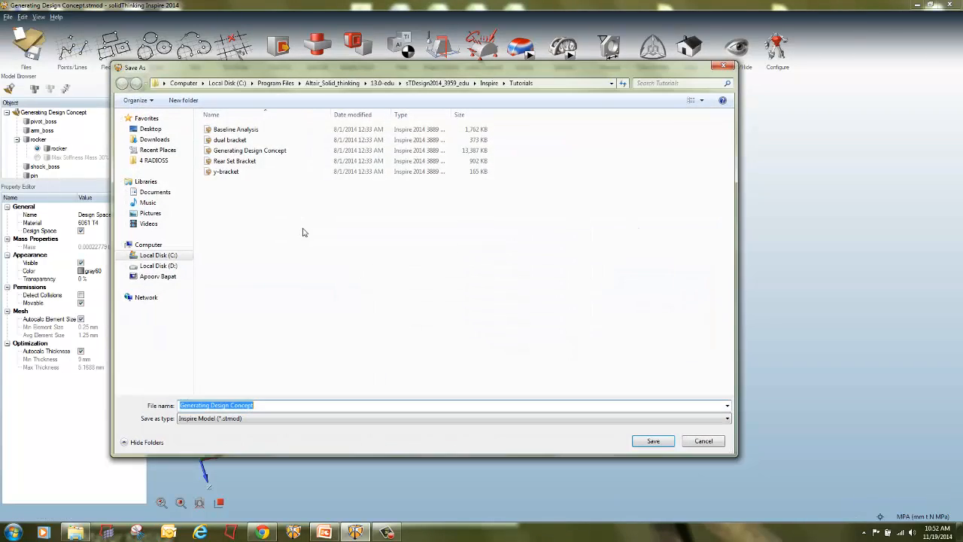
{"action": "left_click", "coordinate": [154, 130]}
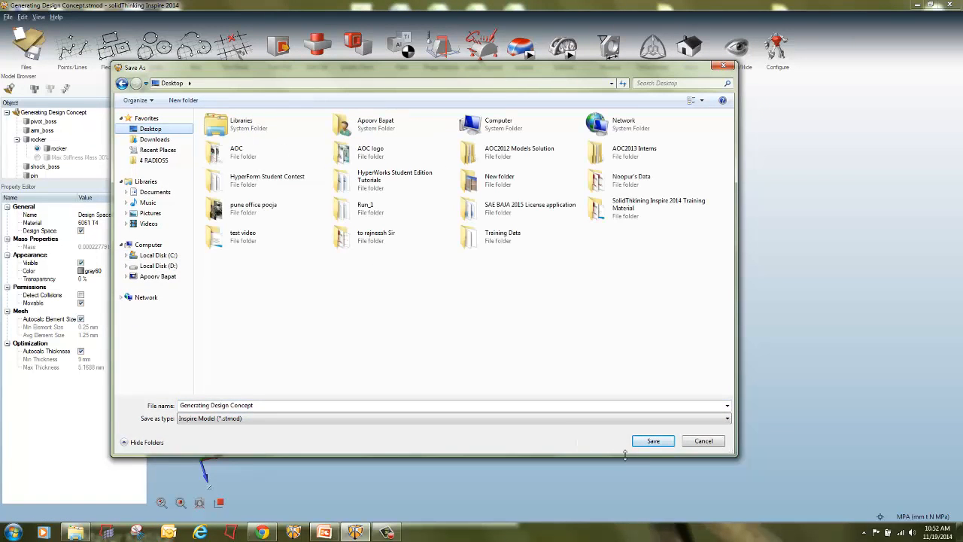
{"action": "left_click", "coordinate": [652, 441]}
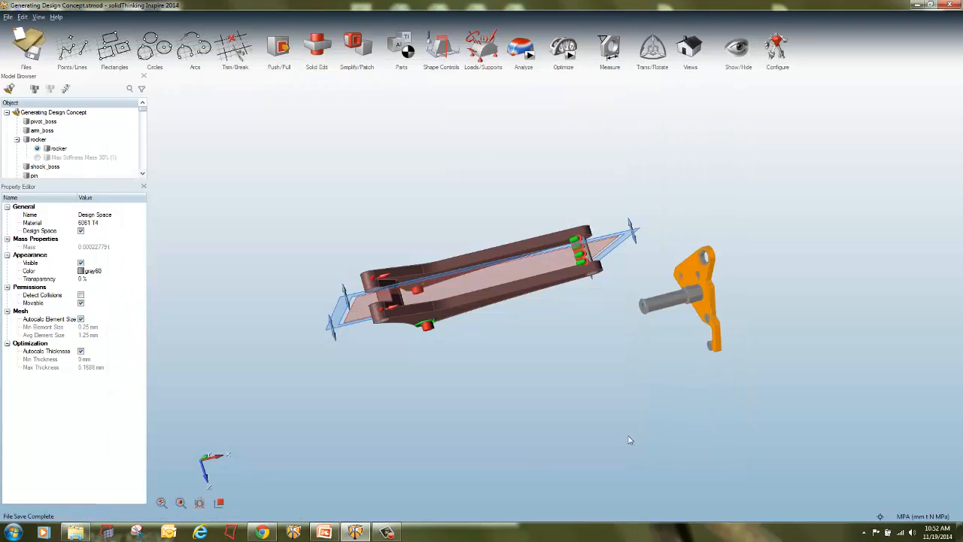
Step: Start a new model without saving the current one, and open Generating Design Concept from the Desktop
{"action": "left_click", "coordinate": [16, 35]}
{"action": "left_click", "coordinate": [130, 115]}
{"action": "left_click", "coordinate": [43, 42]}
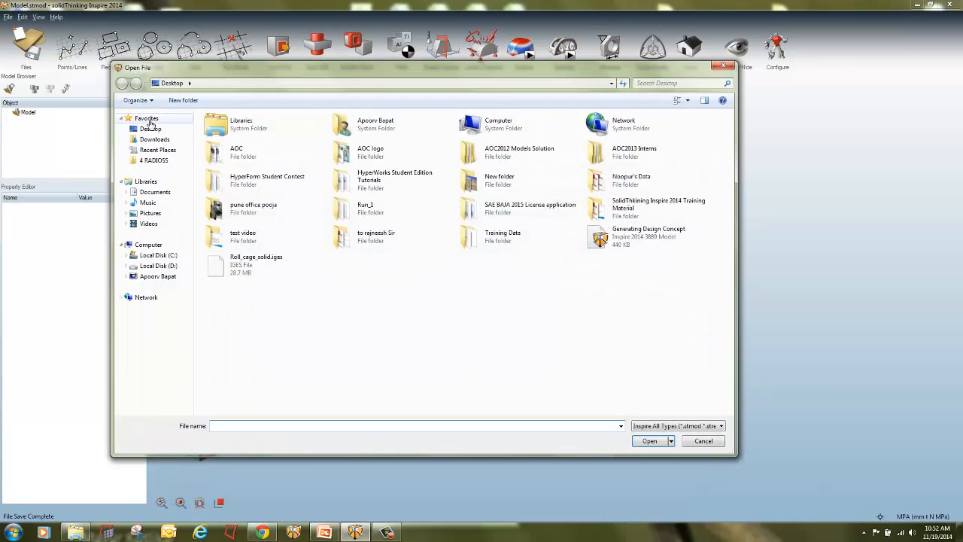
{"action": "left_click", "coordinate": [155, 130]}
{"action": "double_click", "coordinate": [614, 239]}
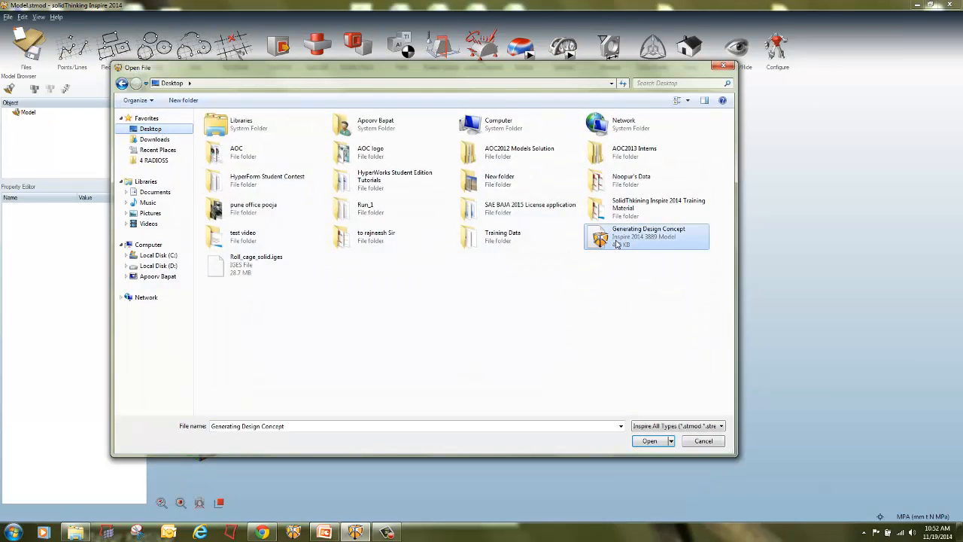
{"action": "left_click", "coordinate": [520, 331]}
{"action": "left_click", "coordinate": [680, 317]}
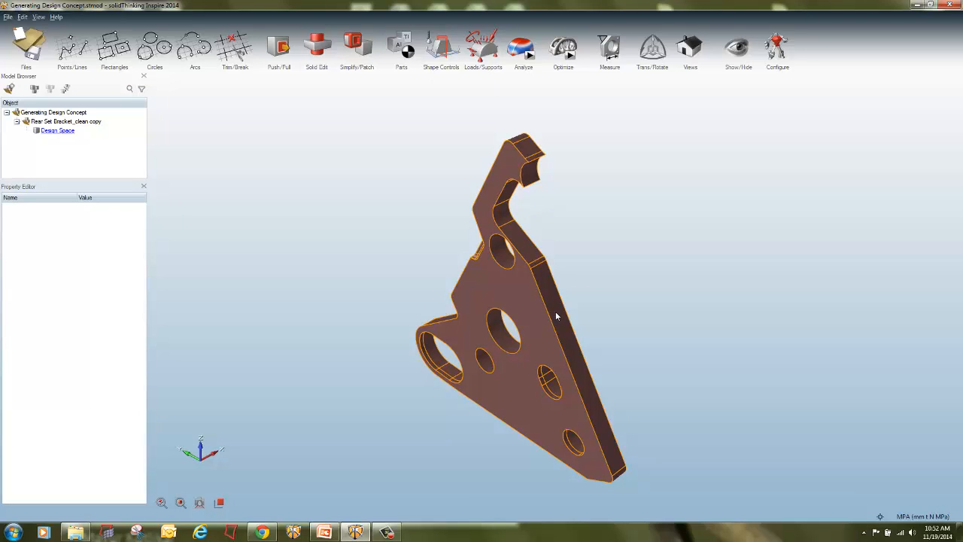
{"action": "left_click", "coordinate": [7, 17]}
{"action": "left_click", "coordinate": [435, 221]}
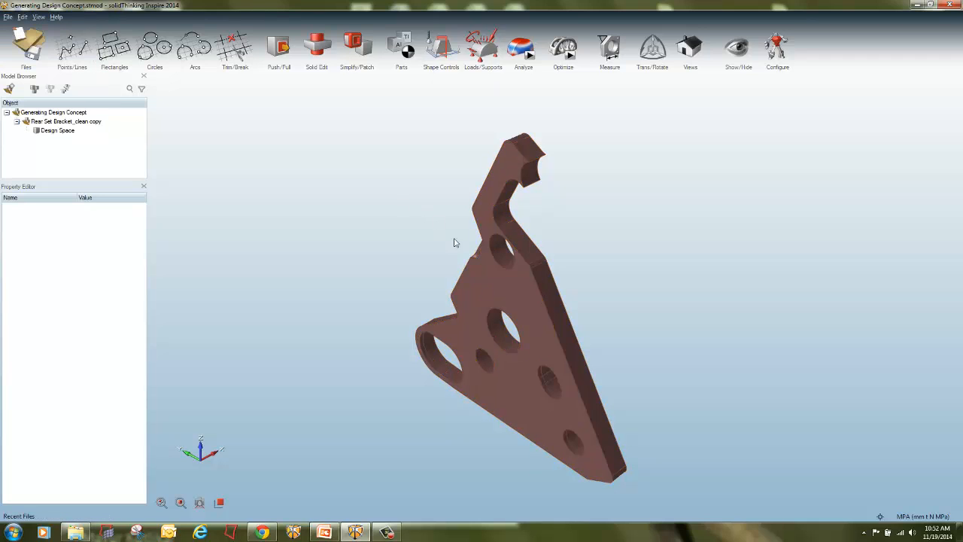
Step: Push/Pull the bracket's long slanted edge, broad front face and upper end face outward
{"action": "left_click", "coordinate": [528, 327]}
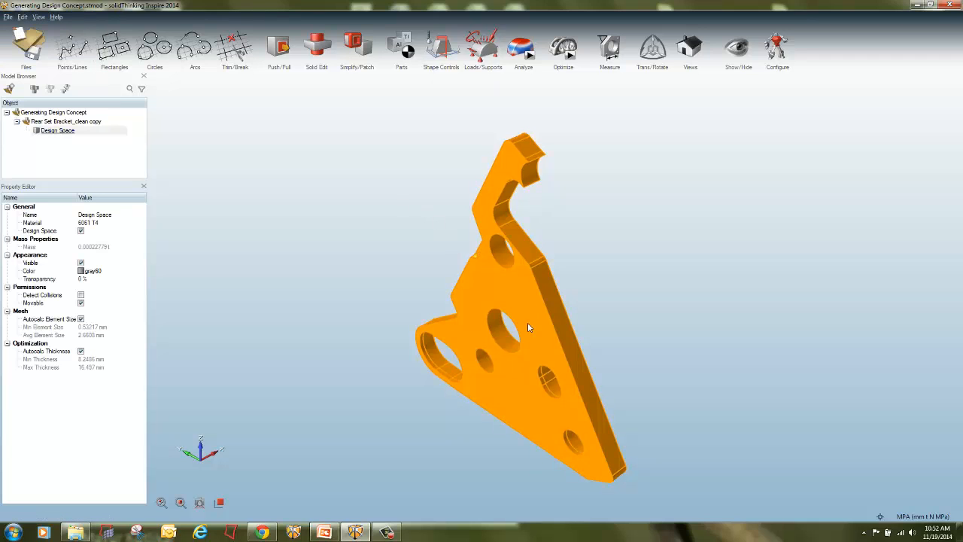
{"action": "left_click", "coordinate": [279, 47]}
{"action": "left_click_drag", "start_coordinate": [552, 304], "coordinate": [639, 295]}
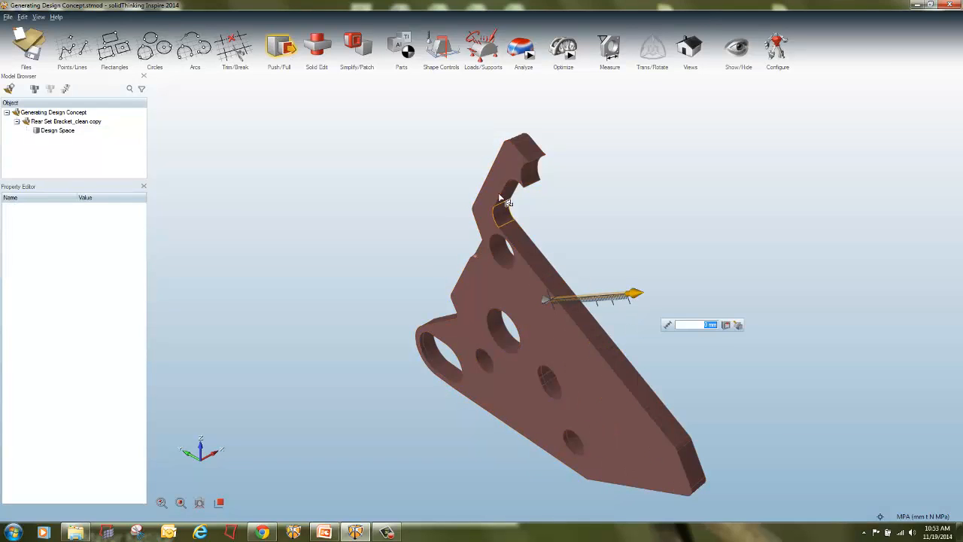
{"action": "left_click_drag", "start_coordinate": [496, 189], "coordinate": [419, 207]}
{"action": "left_click_drag", "start_coordinate": [510, 163], "coordinate": [529, 120]}
Step: Push/Pull the notch on the bracket's arm outward and enlarge the inner corner's radius to about 76.5 mm
{"action": "left_click_drag", "start_coordinate": [514, 181], "coordinate": [576, 181]}
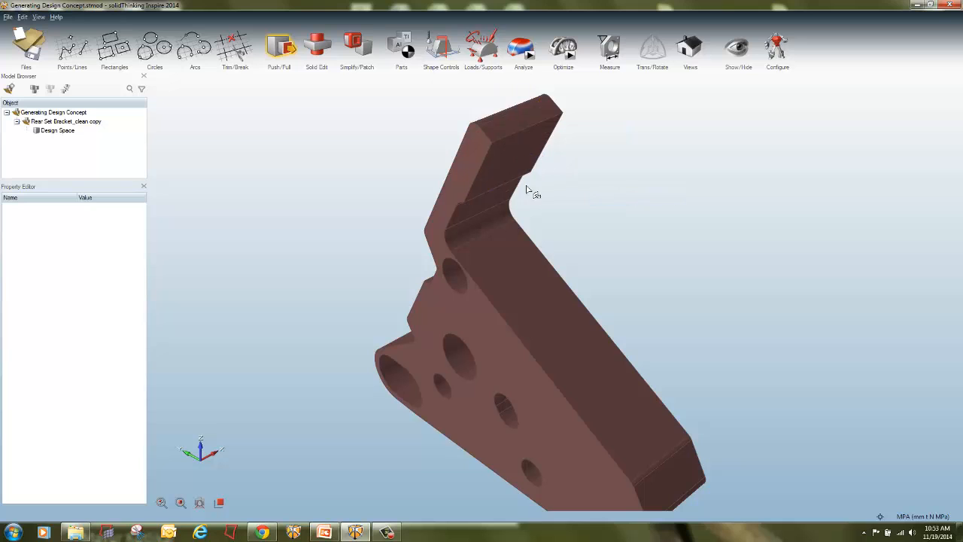
{"action": "left_click_drag", "start_coordinate": [497, 209], "coordinate": [591, 215]}
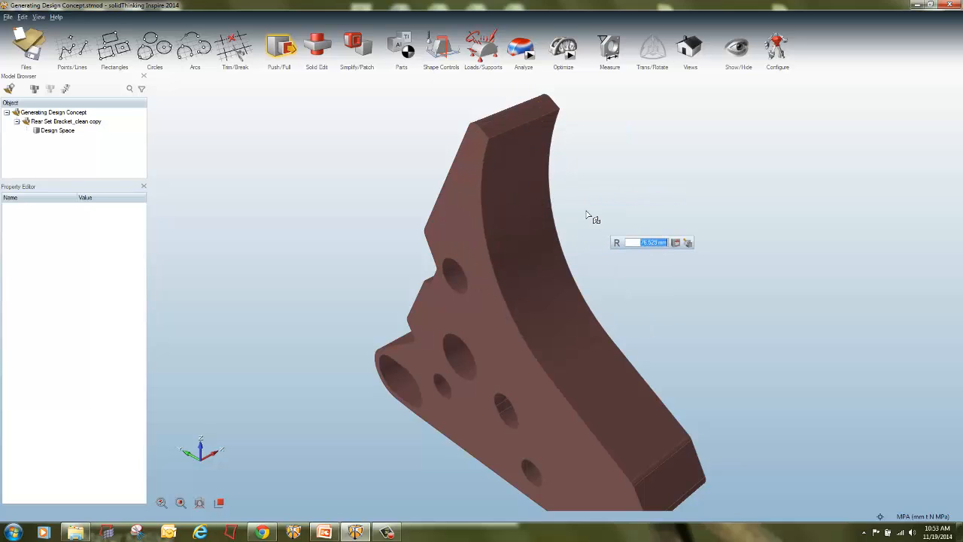
{"action": "key", "text": "Escape"}
{"action": "scroll", "coordinate": [609, 266], "scroll_direction": "down", "scroll_amount": 4}
{"action": "left_click", "coordinate": [614, 293]}
{"action": "middle_click_drag", "start_coordinate": [657, 332], "coordinate": [747, 288]}
{"action": "left_click", "coordinate": [748, 290]}
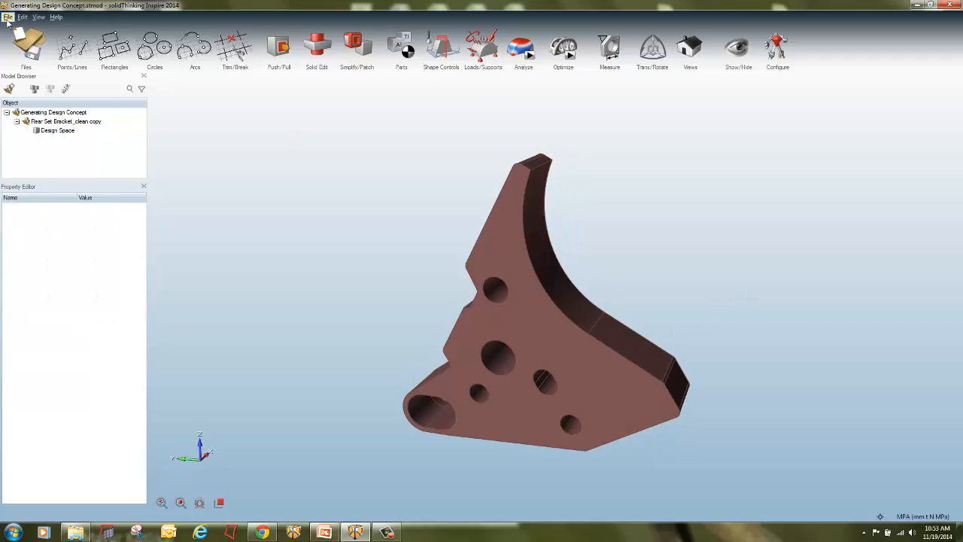
Step: Revert Generating Design Concept to its last saved version without saving the Push/Pull changes
{"action": "left_click", "coordinate": [7, 17]}
{"action": "left_click", "coordinate": [59, 102]}
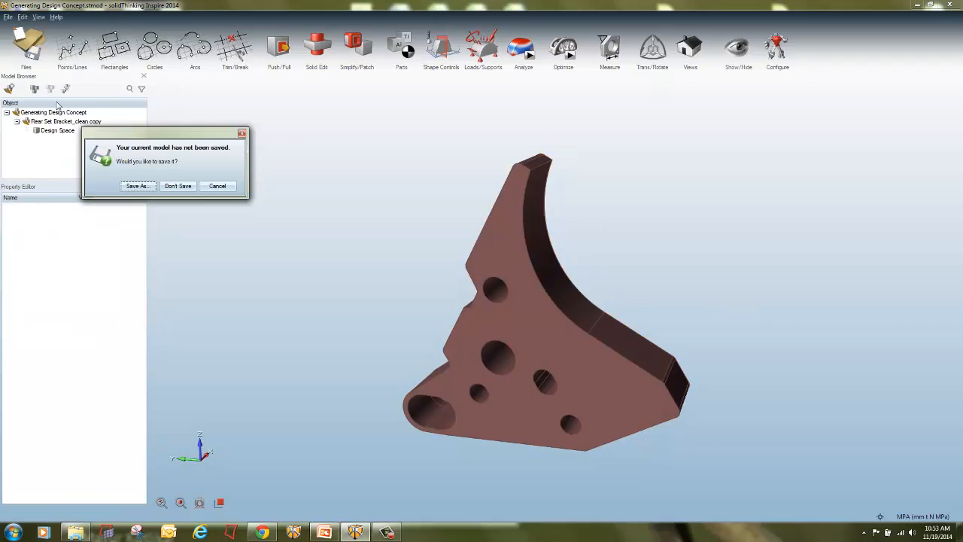
{"action": "left_click", "coordinate": [178, 187]}
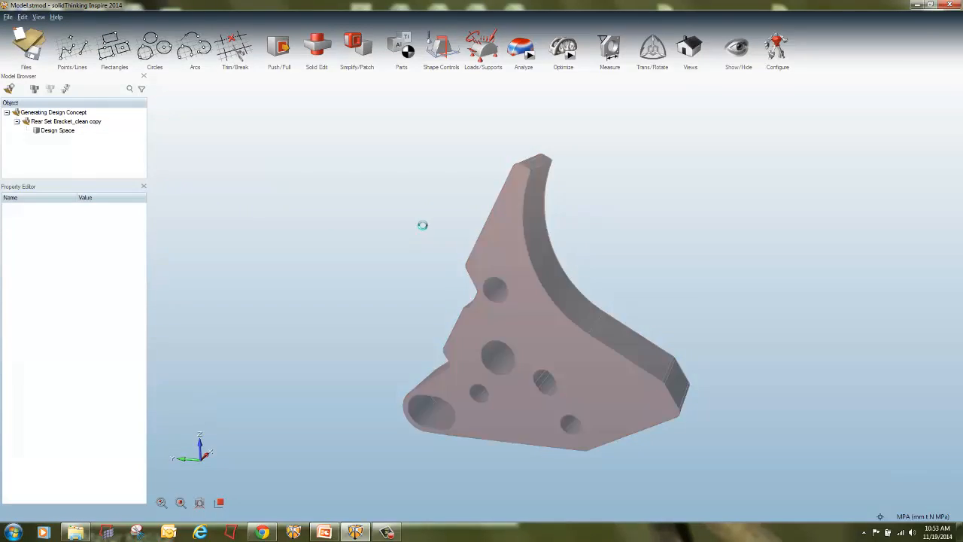
{"action": "right_click_drag", "start_coordinate": [432, 230], "coordinate": [603, 204]}
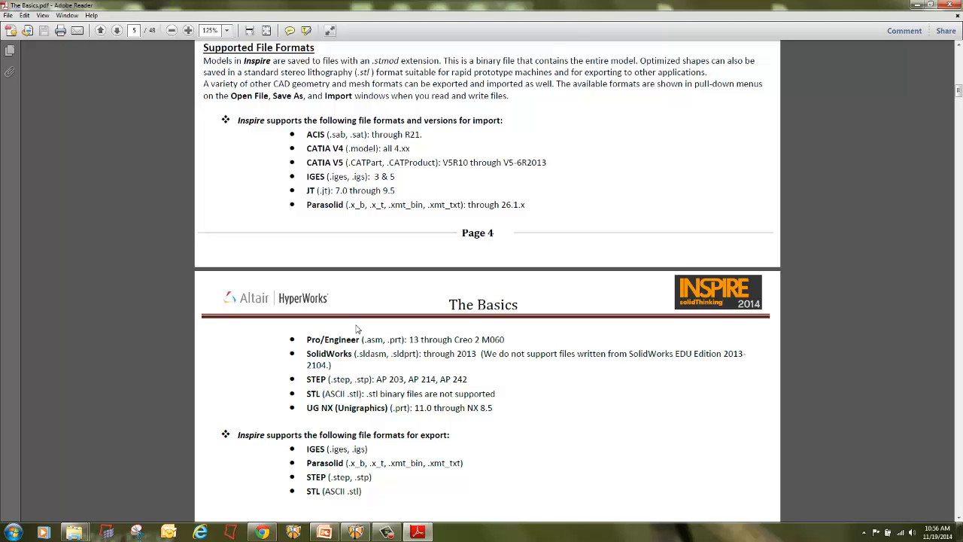
Step: Read the Adjusting the View and Mouse Controls sections in The Basics.pdf
{"action": "scroll", "coordinate": [357, 329], "scroll_direction": "down", "scroll_amount": 10}
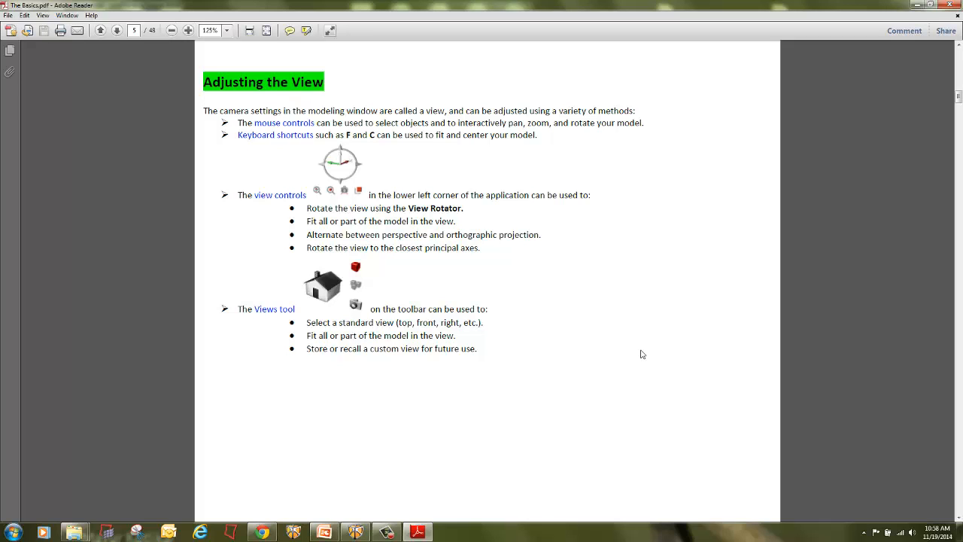
{"action": "scroll", "coordinate": [642, 354], "scroll_direction": "down", "scroll_amount": 10}
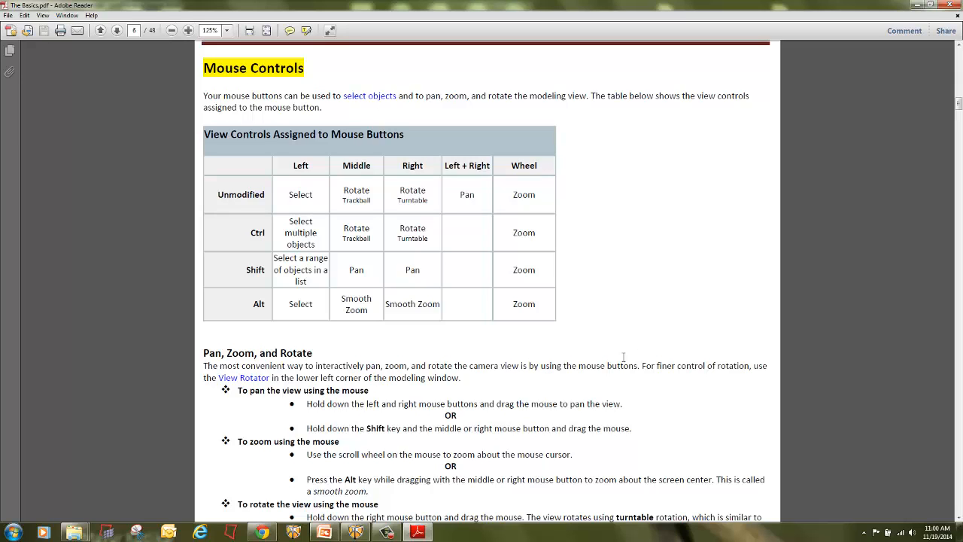
Step: Switch back to solidThinking Inspire and try out panning and zooming the view of the bracket
{"action": "left_click", "coordinate": [356, 532]}
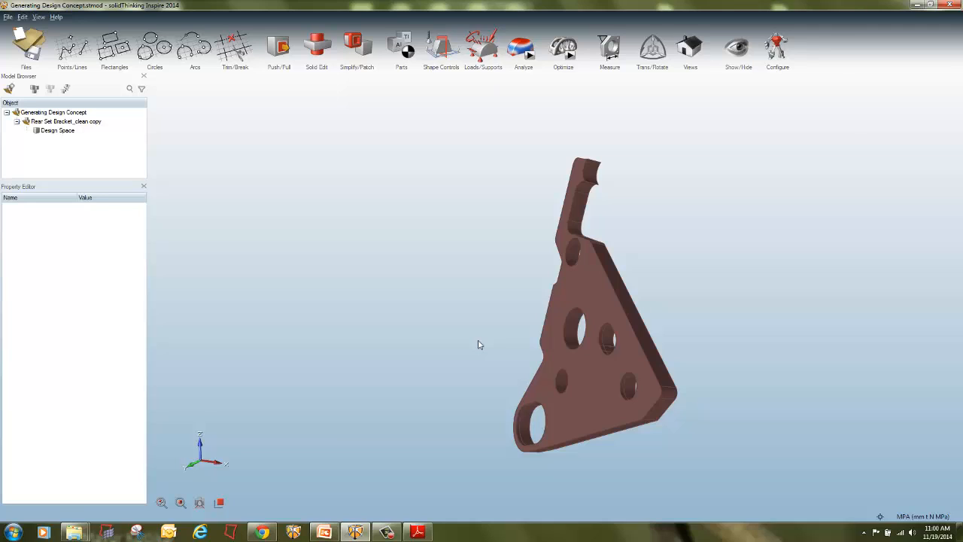
{"action": "right_click_drag", "start_coordinate": [479, 340], "coordinate": [426, 295]}
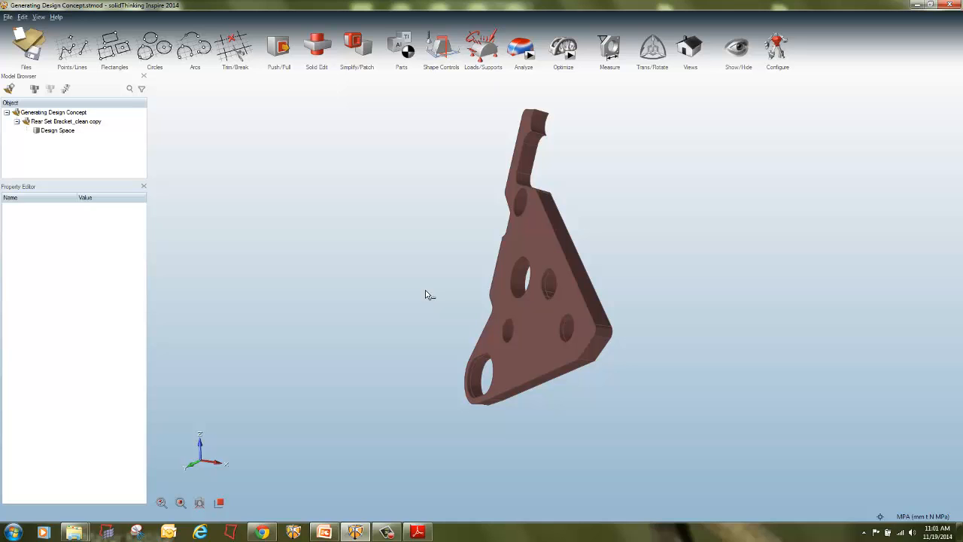
{"action": "right_click_drag", "start_coordinate": [426, 295], "coordinate": [518, 288]}
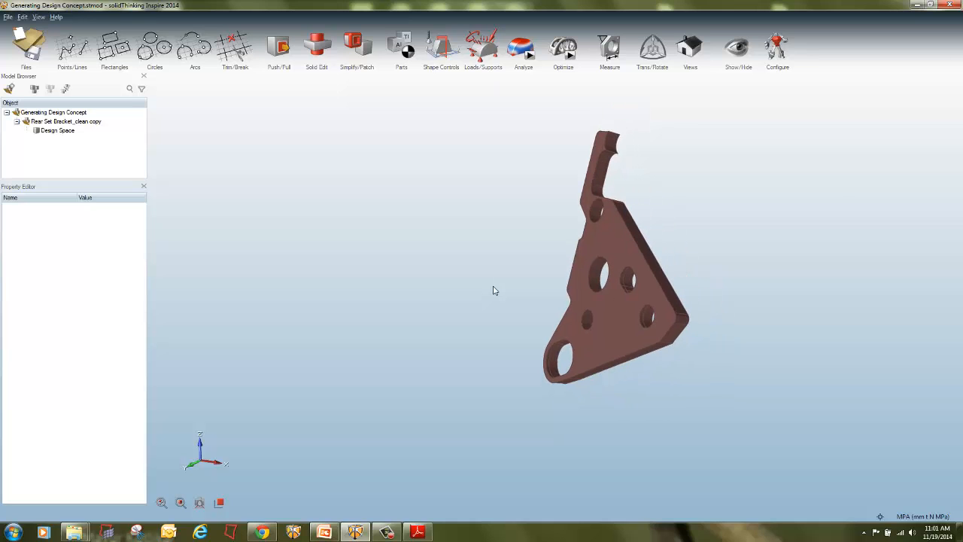
{"action": "scroll", "coordinate": [495, 290], "scroll_direction": "up", "scroll_amount": 1}
{"action": "scroll", "coordinate": [495, 291], "scroll_direction": "down", "scroll_amount": 1}
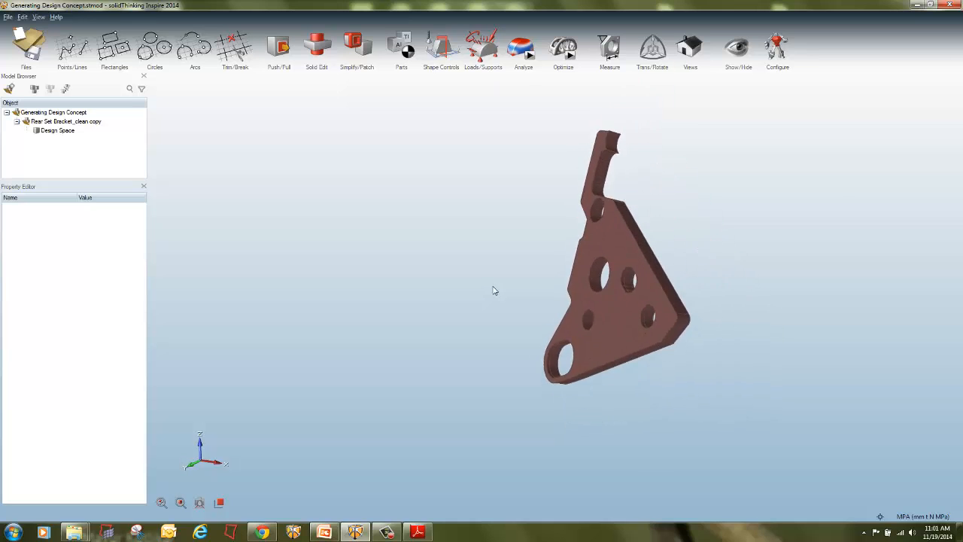
Step: Try zooming the bracket view in and out and panning the bracket lower in the modeling window
{"action": "scroll", "coordinate": [486, 302], "scroll_direction": "down", "scroll_amount": 1}
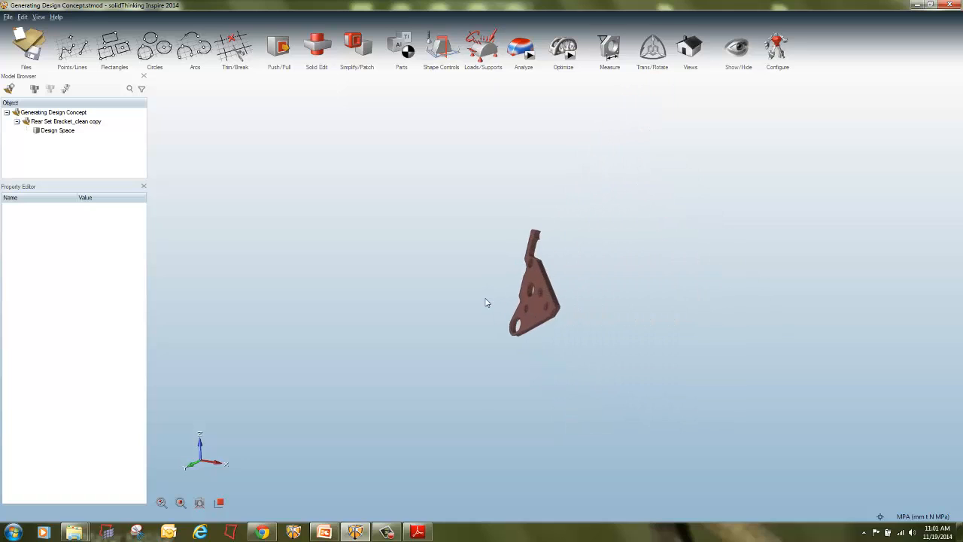
{"action": "scroll", "coordinate": [486, 302], "scroll_direction": "up", "scroll_amount": 4}
{"action": "scroll", "coordinate": [487, 302], "scroll_direction": "down", "scroll_amount": 4}
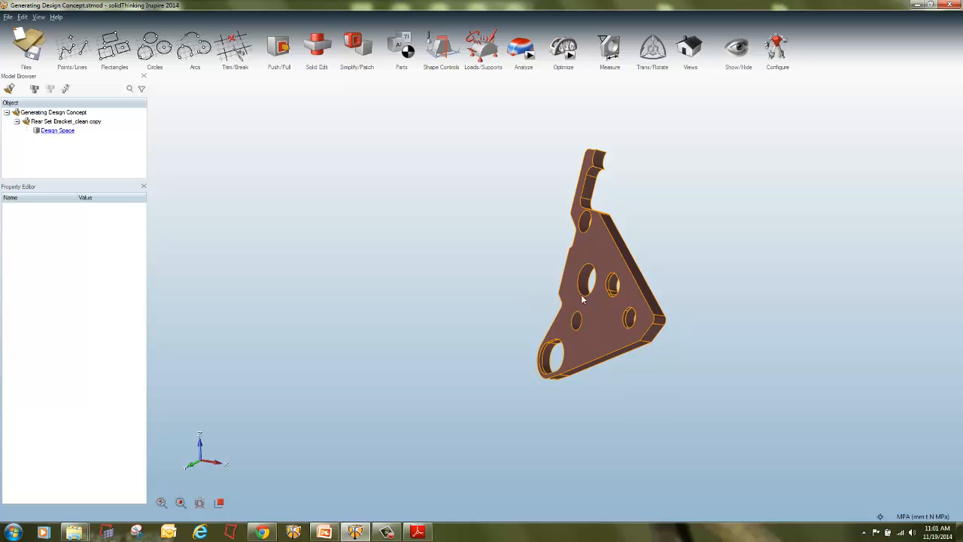
{"action": "middle_click_drag", "start_coordinate": [563, 304], "coordinate": [432, 283], "text": "shift"}
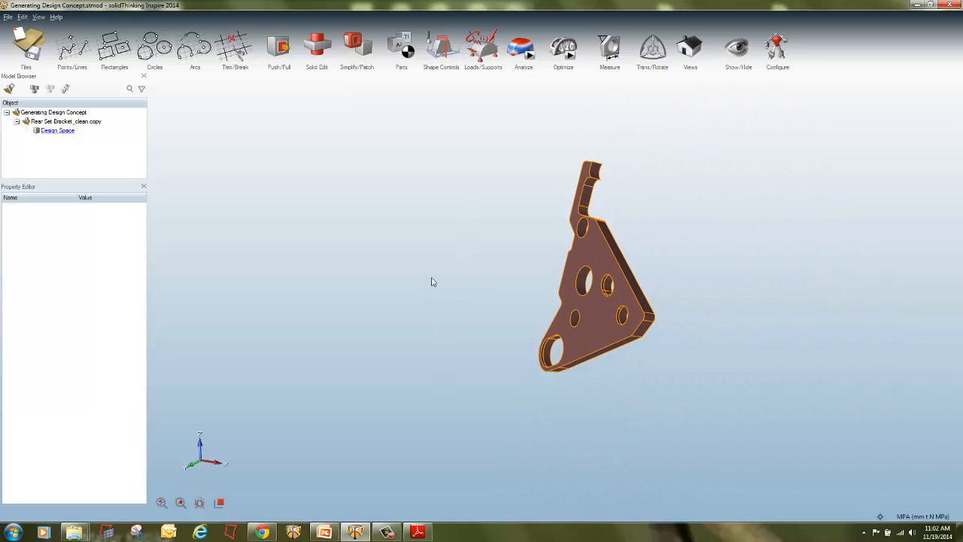
{"action": "key", "text": "alt"}
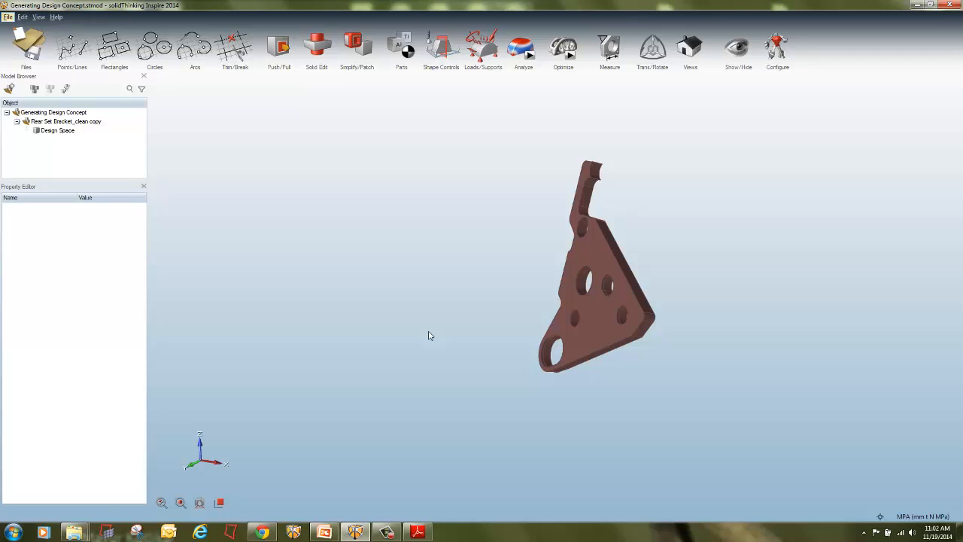
{"action": "key", "text": "alt"}
{"action": "mouse_move", "coordinate": [429, 332]}
{"action": "left_mouse_down"}
{"action": "mouse_move", "coordinate": [357, 293]}
{"action": "mouse_move", "coordinate": [426, 330]}
{"action": "left_mouse_up"}
{"action": "left_click", "coordinate": [602, 339]}
{"action": "middle_click_drag", "start_coordinate": [602, 340], "coordinate": [595, 448]}
{"action": "left_click_drag", "start_coordinate": [675, 326], "coordinate": [708, 346]}
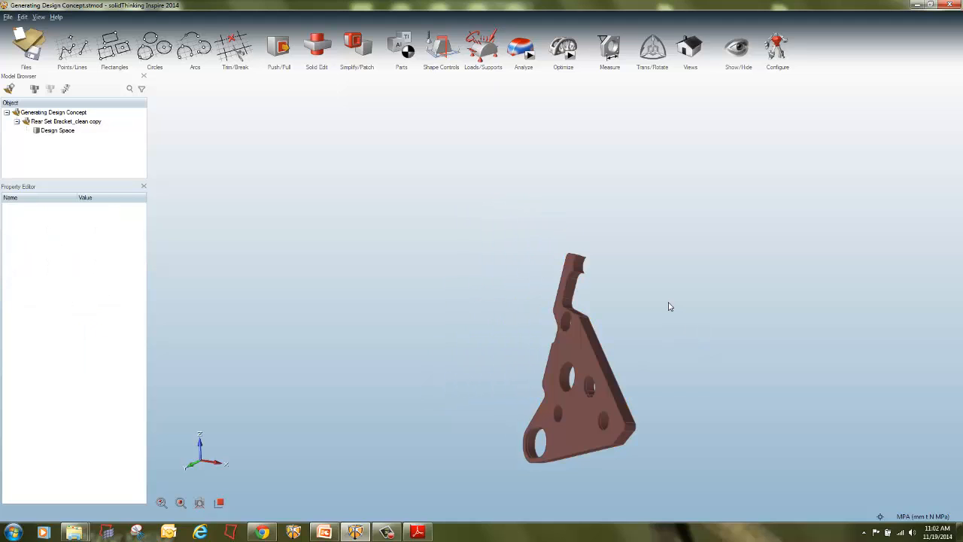
Step: Rotate, pan and zoom the view until the bracket's opposite flat face is shown, leaving nothing selected
{"action": "middle_click_drag", "start_coordinate": [669, 302], "coordinate": [668, 303]}
{"action": "right_click_drag", "start_coordinate": [668, 303], "coordinate": [600, 219]}
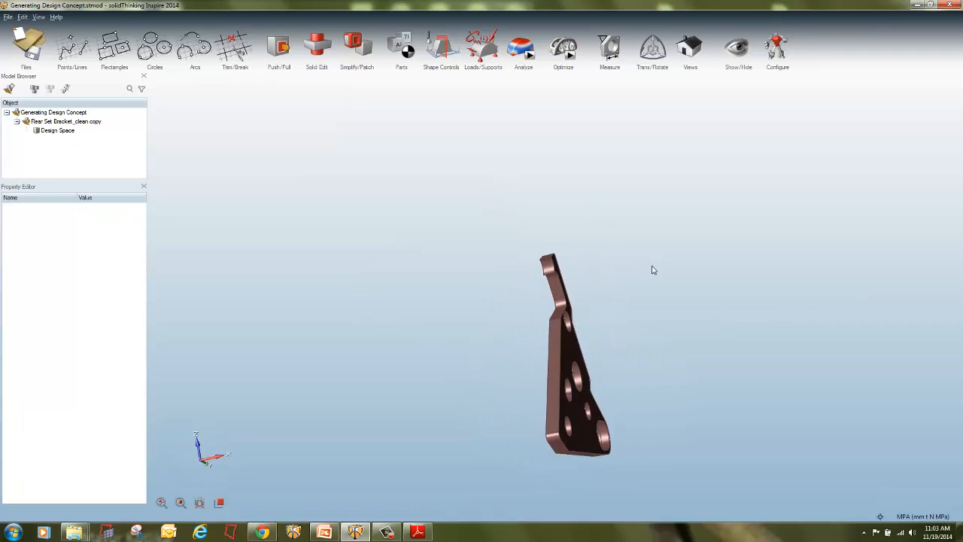
{"action": "scroll", "coordinate": [653, 269], "scroll_direction": "down", "scroll_amount": 2}
{"action": "right_click_drag", "start_coordinate": [629, 251], "coordinate": [560, 143]}
{"action": "scroll", "coordinate": [537, 202], "scroll_direction": "up", "scroll_amount": 2}
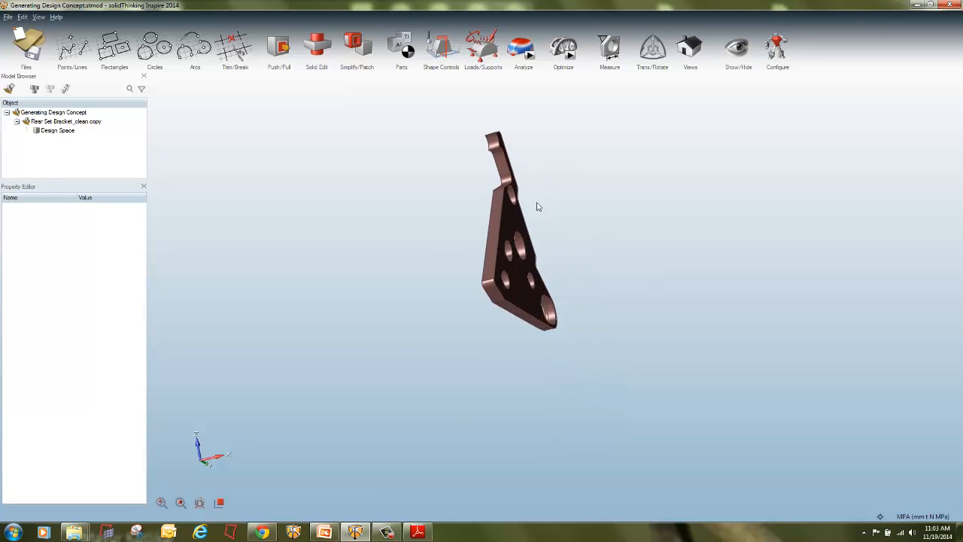
{"action": "right_click_drag", "start_coordinate": [540, 206], "coordinate": [590, 238]}
{"action": "scroll", "coordinate": [590, 239], "scroll_direction": "up", "scroll_amount": 4}
{"action": "left_click_drag", "start_coordinate": [590, 239], "coordinate": [677, 320]}
{"action": "middle_click_drag", "start_coordinate": [677, 320], "coordinate": [461, 292]}
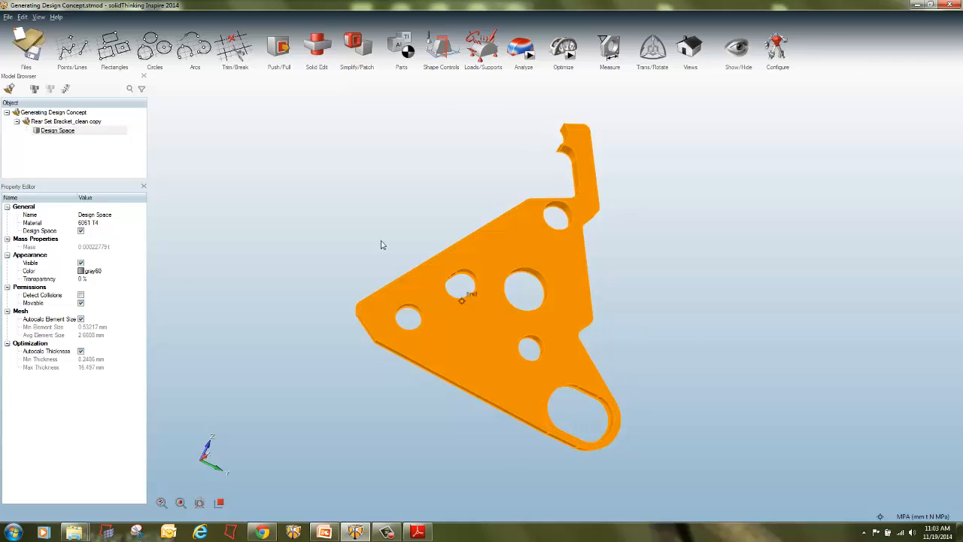
{"action": "left_click", "coordinate": [329, 210]}
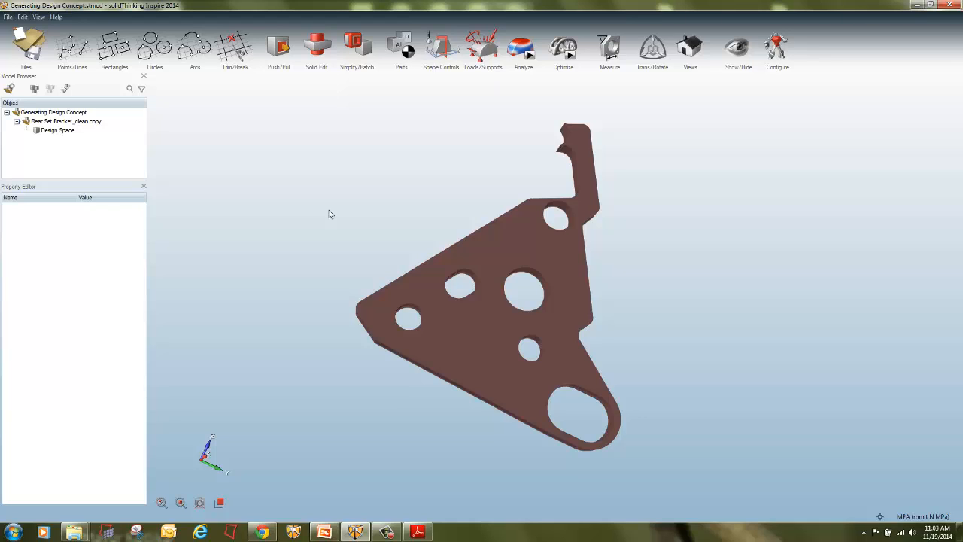
Step: Set HyperWorks style rotation and HyperWorks style pan to Off in the Compatibility preferences and apply the change
{"action": "left_click", "coordinate": [22, 17]}
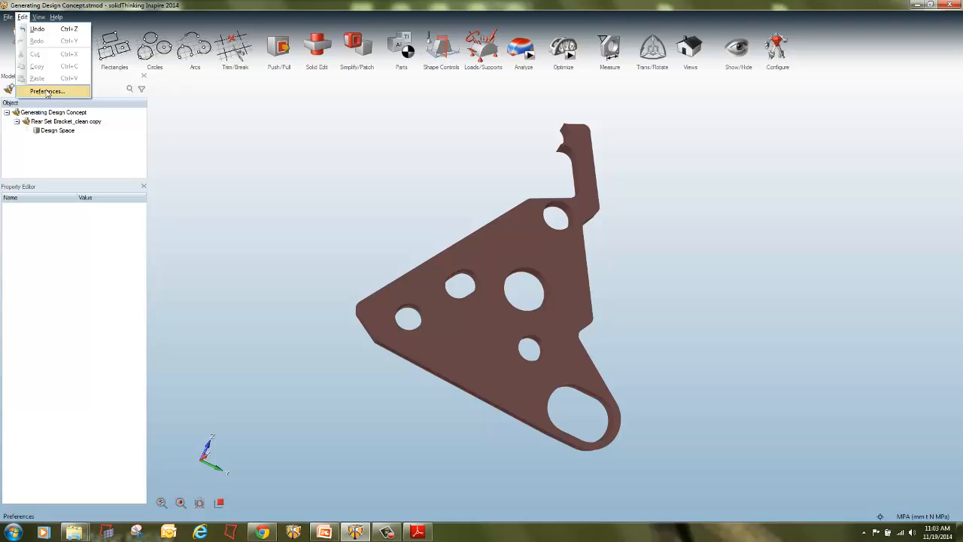
{"action": "left_click", "coordinate": [46, 92]}
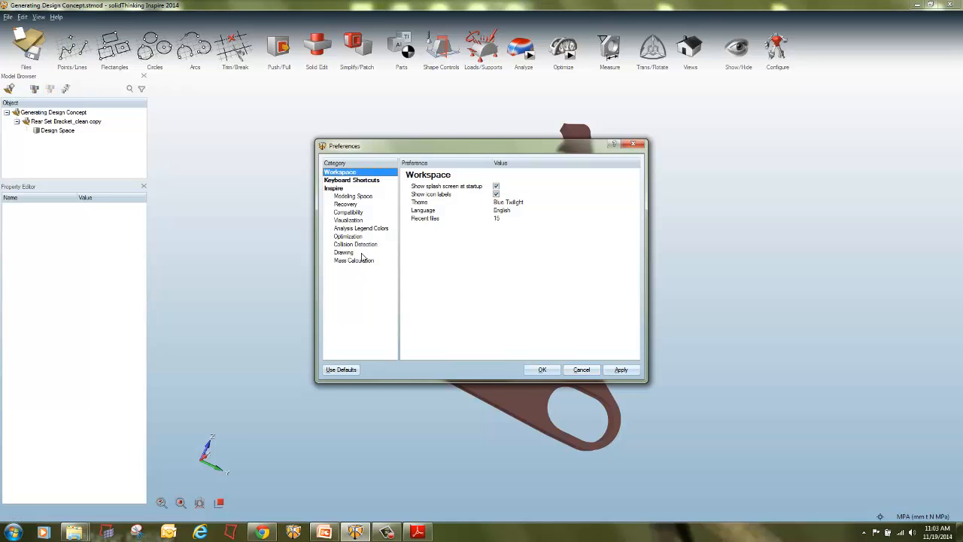
{"action": "left_click", "coordinate": [356, 214]}
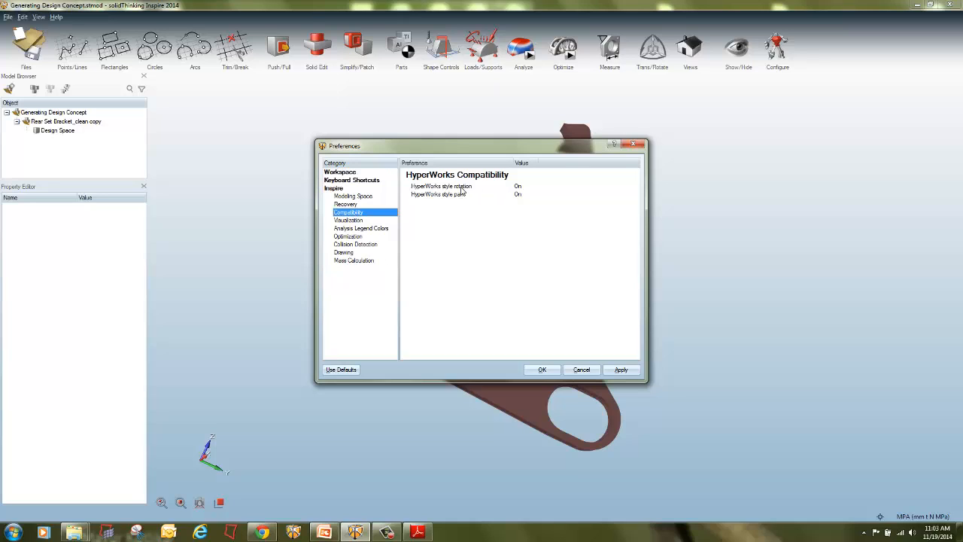
{"action": "left_click", "coordinate": [518, 187]}
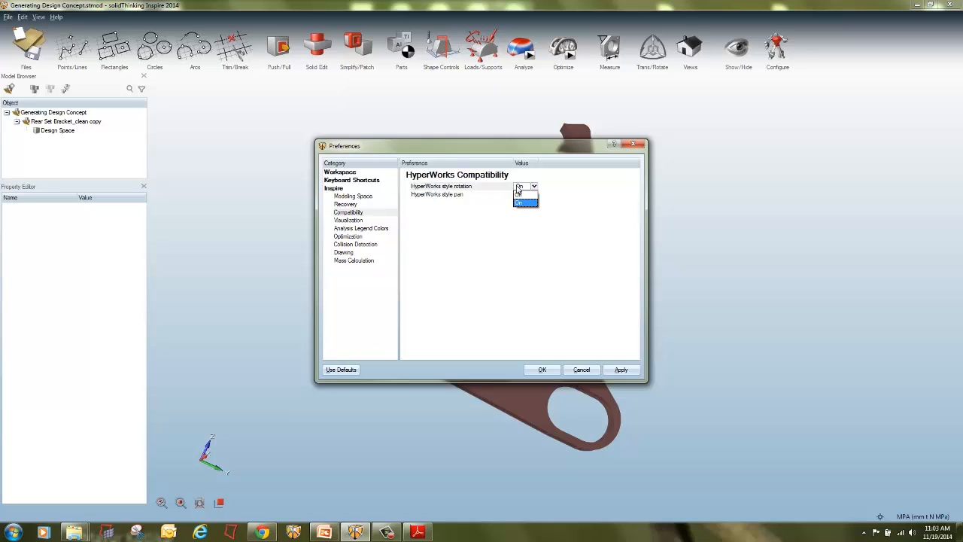
{"action": "left_click", "coordinate": [519, 194]}
{"action": "left_click", "coordinate": [519, 194]}
{"action": "left_click", "coordinate": [521, 202]}
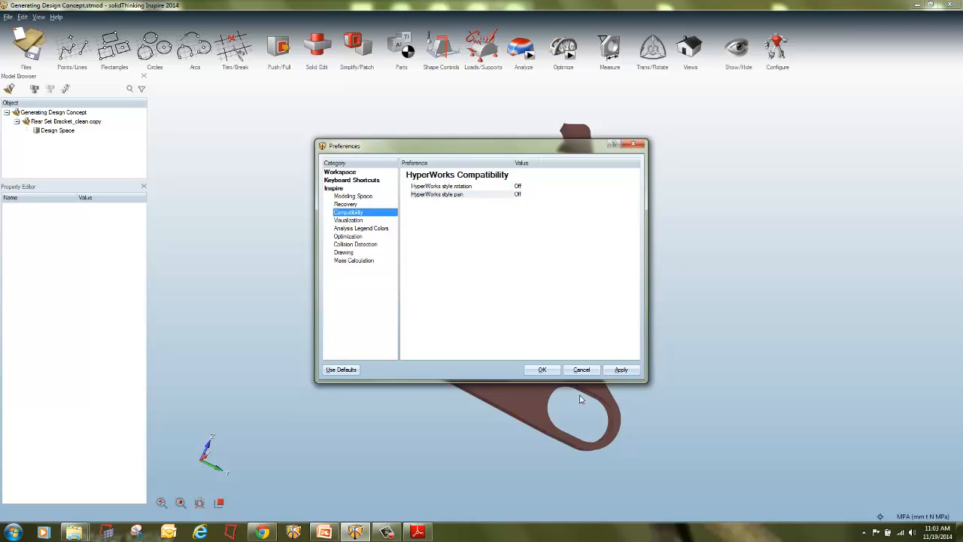
{"action": "left_click", "coordinate": [621, 370]}
{"action": "left_click", "coordinate": [542, 369]}
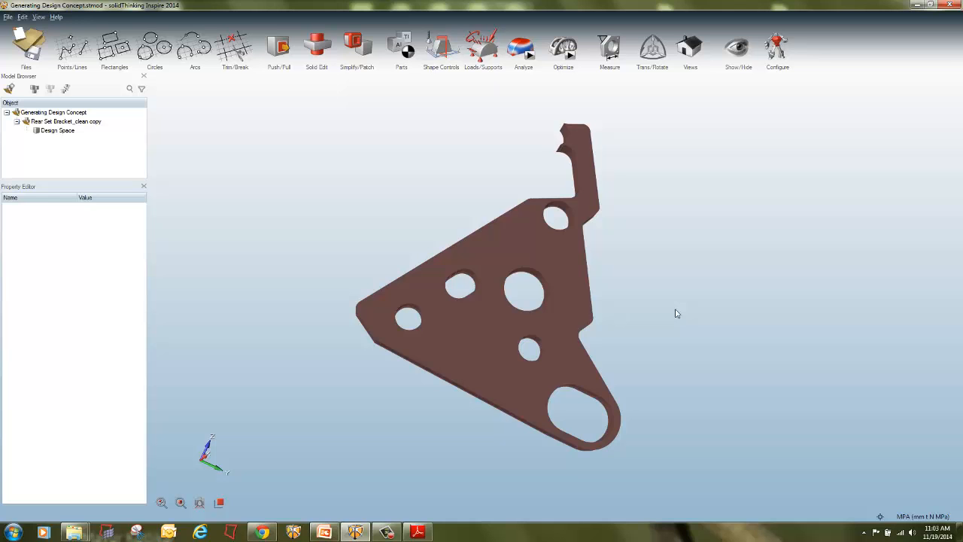
Step: Test rotating the bracket with the non-HyperWorks mouse controls, and briefly select the Design Space part
{"action": "right_click_drag", "start_coordinate": [676, 313], "coordinate": [434, 241]}
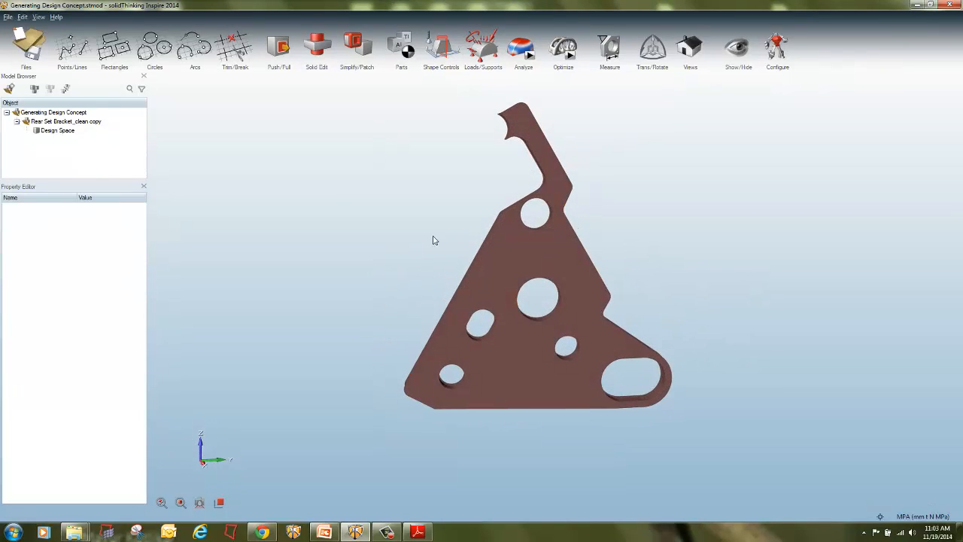
{"action": "left_click", "coordinate": [506, 292]}
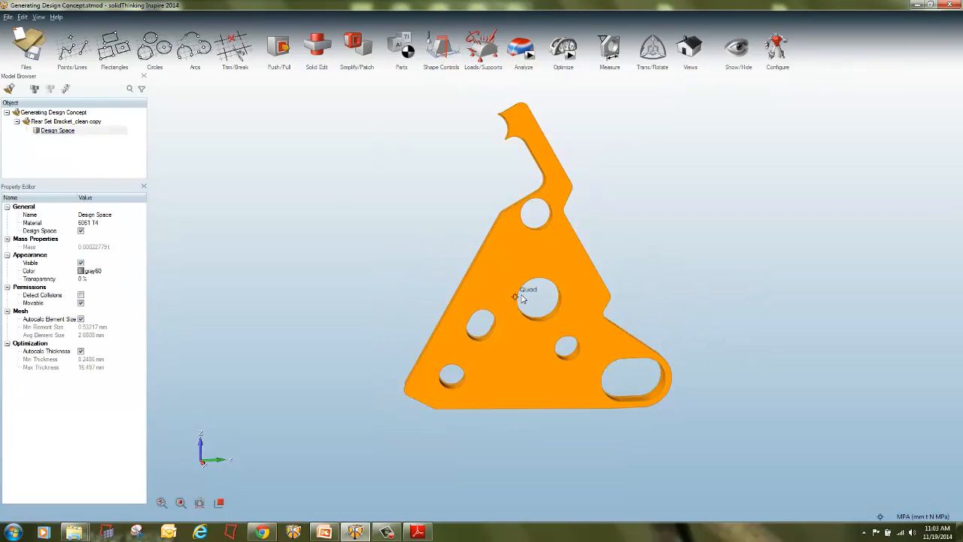
{"action": "left_click", "coordinate": [348, 240]}
Step: Set HyperWorks style rotation and HyperWorks style pan back to On in the Compatibility preferences and apply them
{"action": "left_click", "coordinate": [22, 17]}
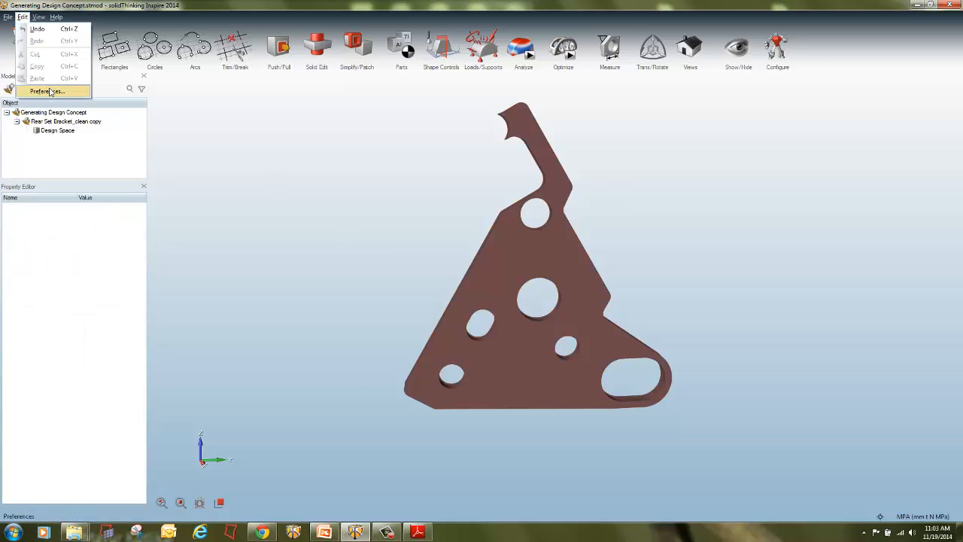
{"action": "left_click", "coordinate": [37, 91]}
{"action": "left_click", "coordinate": [518, 186]}
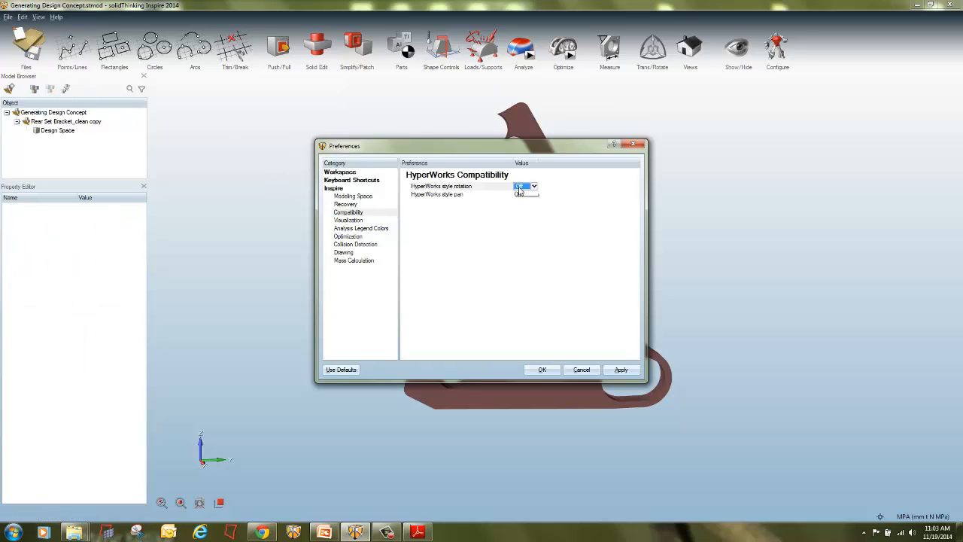
{"action": "left_click", "coordinate": [522, 203]}
{"action": "left_click", "coordinate": [518, 194]}
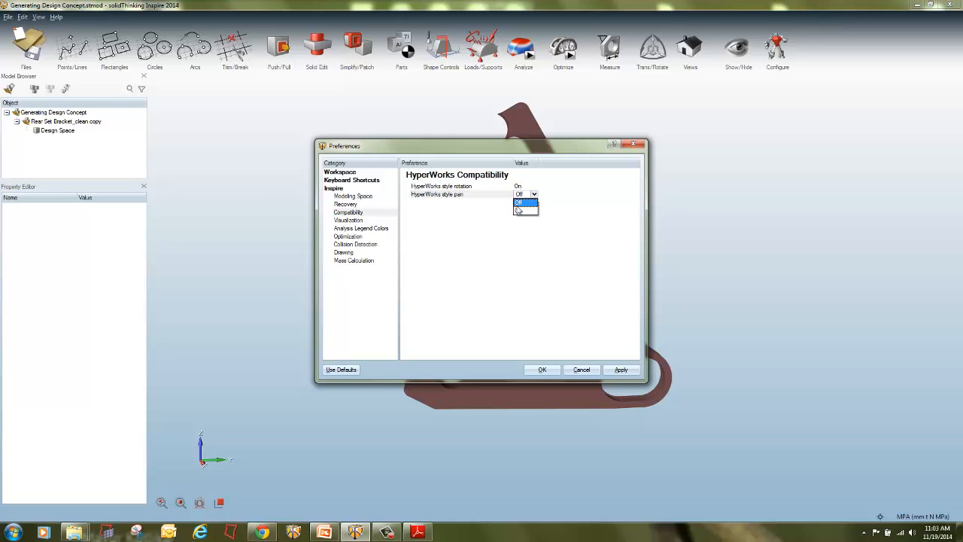
{"action": "left_click", "coordinate": [519, 211]}
{"action": "left_click", "coordinate": [620, 370]}
{"action": "left_click", "coordinate": [536, 371]}
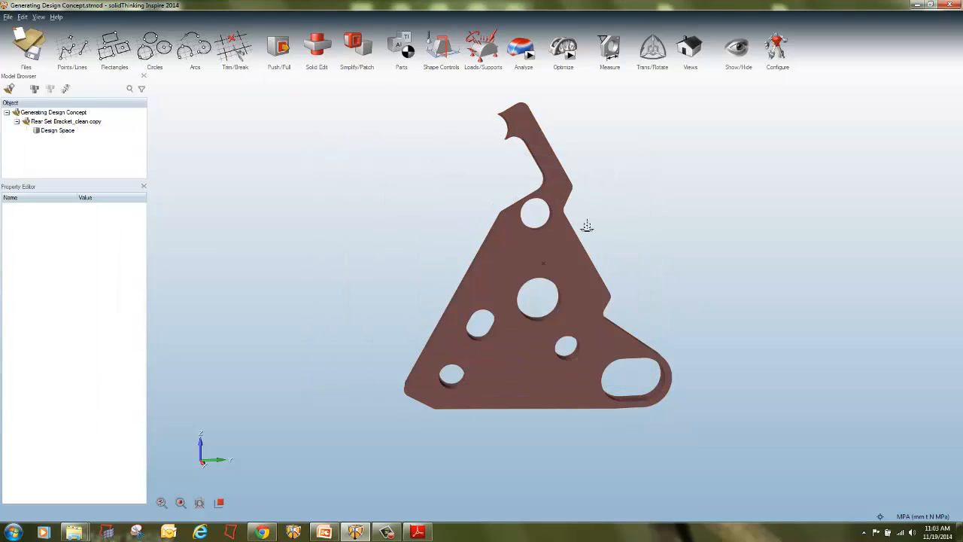
Step: Test panning and rotating the bracket with the HyperWorks style mouse controls
{"action": "right_click_drag", "start_coordinate": [665, 232], "coordinate": [671, 239]}
{"action": "left_click_drag", "start_coordinate": [682, 240], "coordinate": [637, 251]}
{"action": "right_click_drag", "start_coordinate": [636, 252], "coordinate": [683, 256]}
{"action": "right_click_drag", "start_coordinate": [769, 297], "coordinate": [617, 299], "text": "ctrl"}
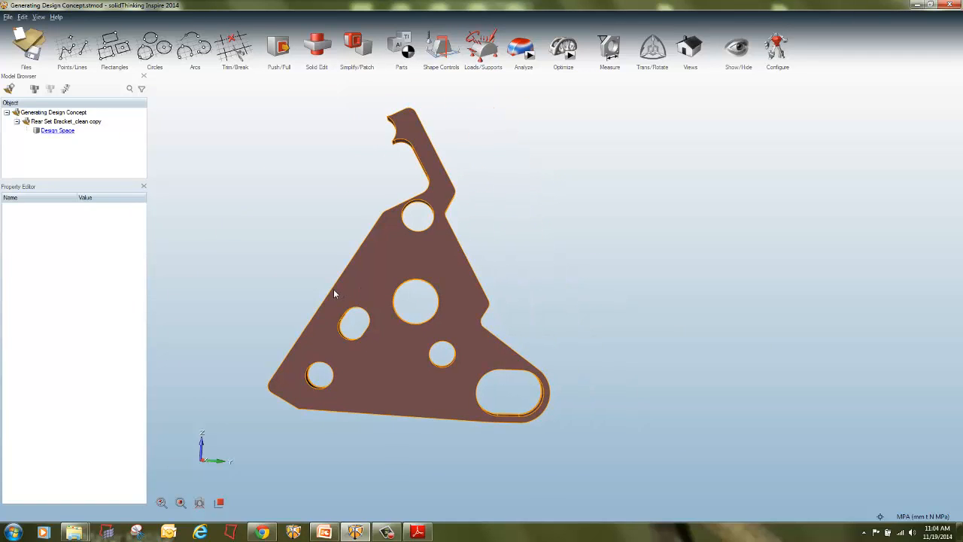
{"action": "right_click_drag", "start_coordinate": [298, 283], "coordinate": [589, 181]}
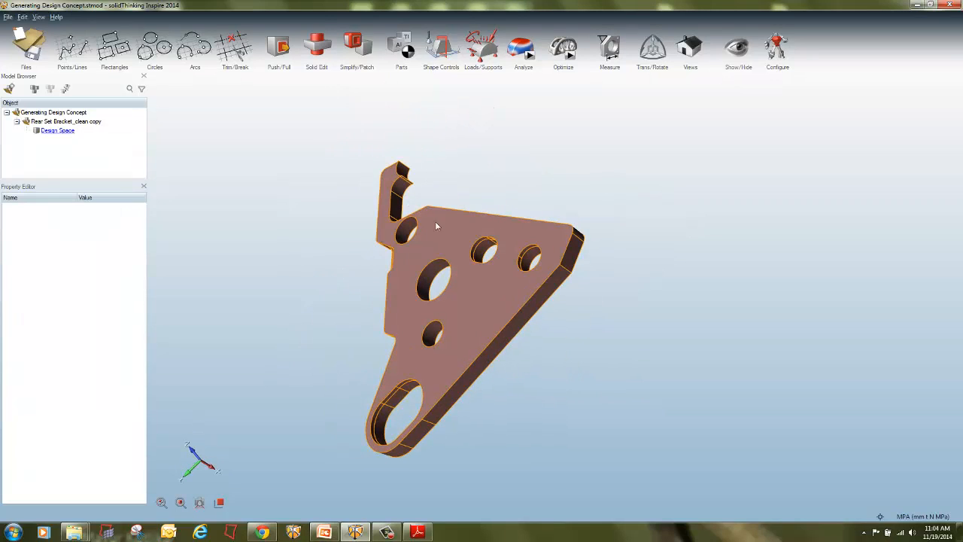
Step: Zoom in and out on the bracket in small increments and rotate the view around to its other face
{"action": "scroll", "coordinate": [622, 218], "scroll_direction": "down", "scroll_amount": 3}
{"action": "scroll", "coordinate": [621, 219], "scroll_direction": "up", "scroll_amount": 1}
{"action": "scroll", "coordinate": [622, 218], "scroll_direction": "down", "scroll_amount": 1}
{"action": "scroll", "coordinate": [621, 219], "scroll_direction": "up", "scroll_amount": 3}
{"action": "scroll", "coordinate": [622, 219], "scroll_direction": "down", "scroll_amount": 4}
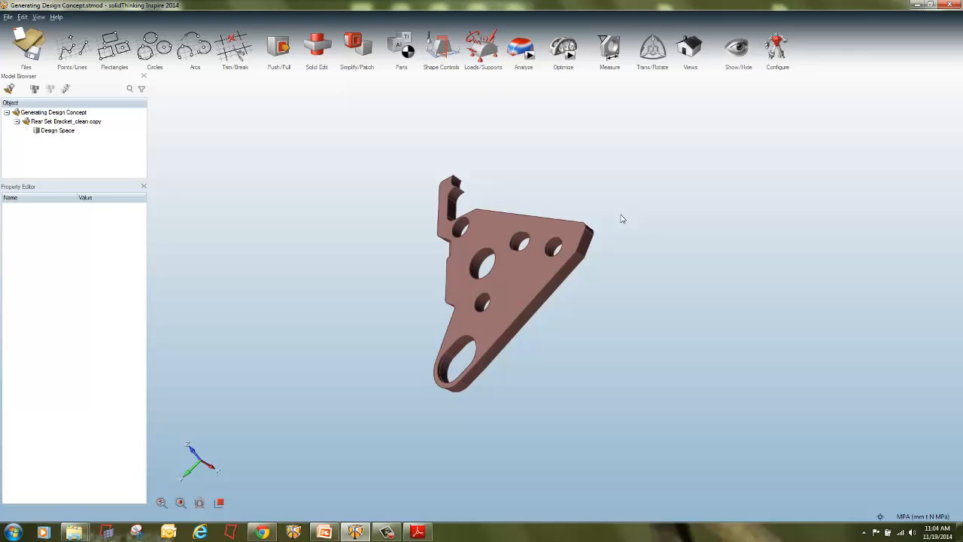
{"action": "middle_click_drag", "start_coordinate": [622, 218], "coordinate": [657, 238]}
{"action": "left_click_drag", "start_coordinate": [655, 235], "coordinate": [768, 311]}
{"action": "middle_click_drag", "start_coordinate": [761, 312], "coordinate": [752, 198]}
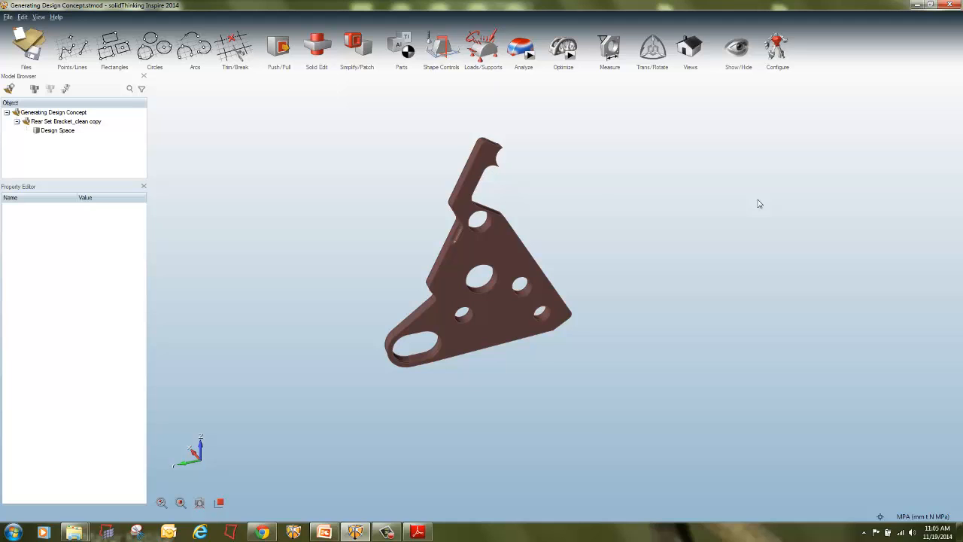
Step: Zoom repeatedly in and out on the bracket, then shift and tilt the view to see its thickness
{"action": "scroll", "coordinate": [598, 198], "scroll_direction": "down", "scroll_amount": 1}
{"action": "scroll", "coordinate": [959, 167], "scroll_direction": "up", "scroll_amount": 4}
{"action": "scroll", "coordinate": [929, 133], "scroll_direction": "down", "scroll_amount": 2}
{"action": "scroll", "coordinate": [929, 132], "scroll_direction": "up", "scroll_amount": 2}
{"action": "scroll", "coordinate": [283, 273], "scroll_direction": "down", "scroll_amount": 2}
{"action": "scroll", "coordinate": [283, 273], "scroll_direction": "up", "scroll_amount": 5}
{"action": "scroll", "coordinate": [348, 223], "scroll_direction": "down", "scroll_amount": 4}
{"action": "left_click_drag", "start_coordinate": [582, 319], "coordinate": [616, 397]}
{"action": "right_click_drag", "start_coordinate": [537, 271], "coordinate": [611, 362]}
{"action": "scroll", "coordinate": [610, 365], "scroll_direction": "down", "scroll_amount": 1}
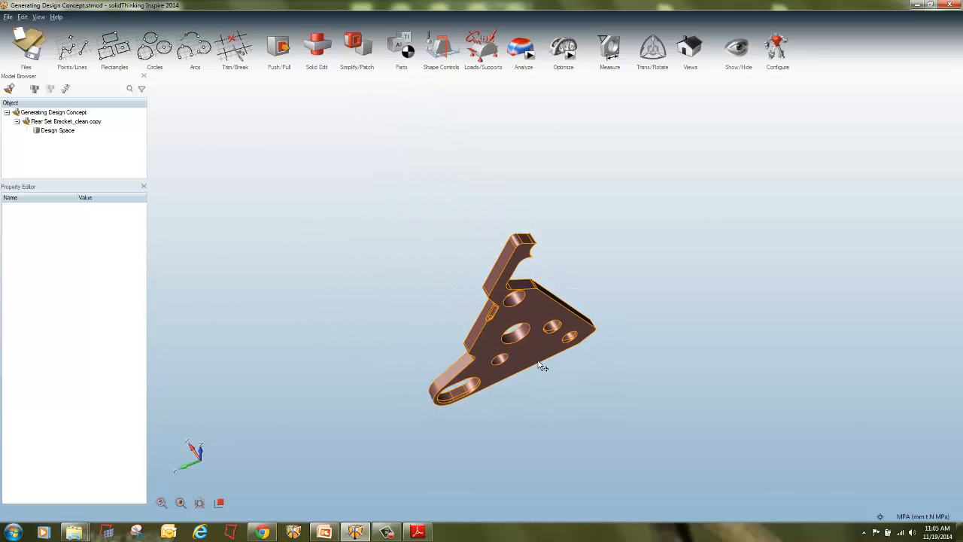
Step: Rotate the bracket until its flat face is nearly square to the view and demonstrate smooth drag zooming
{"action": "middle_click_drag", "start_coordinate": [484, 311], "coordinate": [474, 226]}
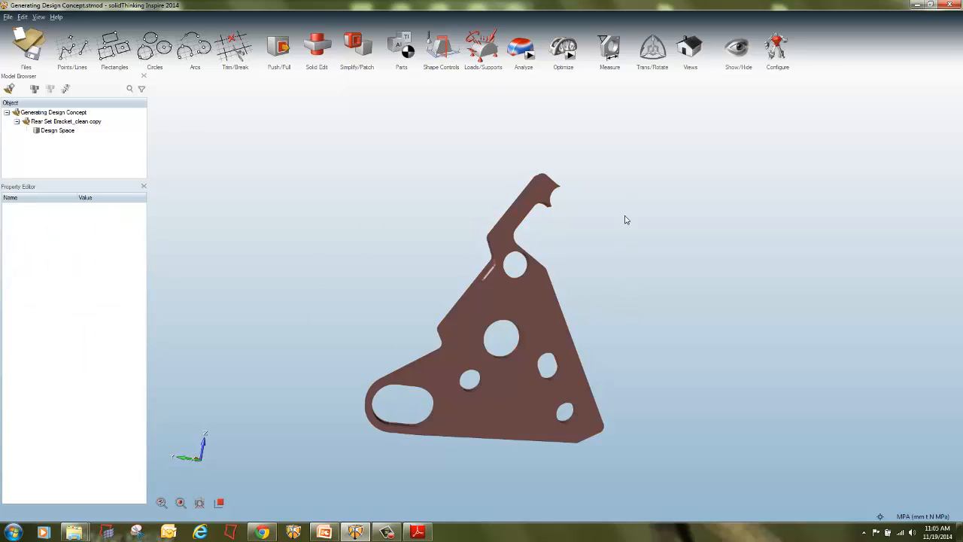
{"action": "scroll", "coordinate": [501, 331], "scroll_direction": "up", "scroll_amount": 1}
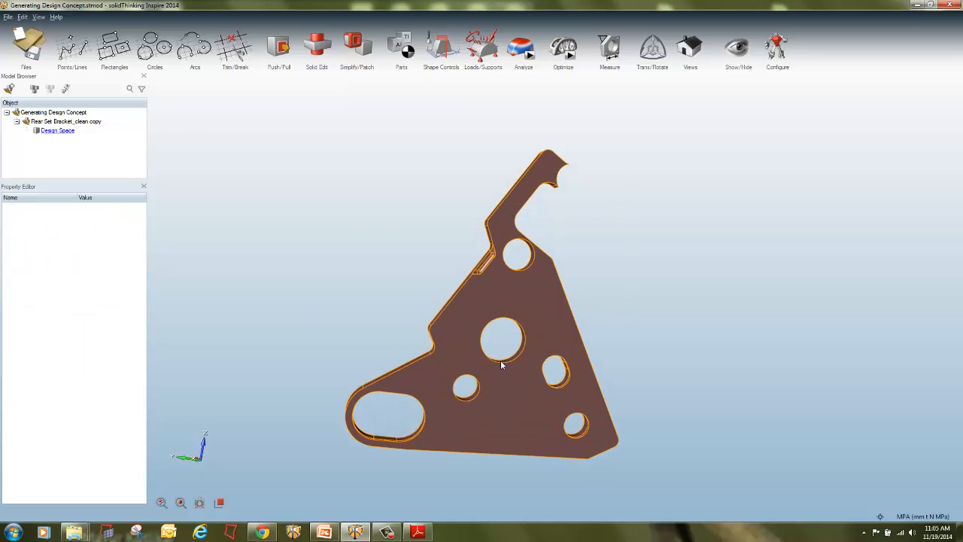
{"action": "middle_click_drag", "start_coordinate": [538, 300], "coordinate": [756, 210], "text": "shift"}
{"action": "middle_click_drag", "start_coordinate": [892, 127], "coordinate": [892, 192], "text": "shift"}
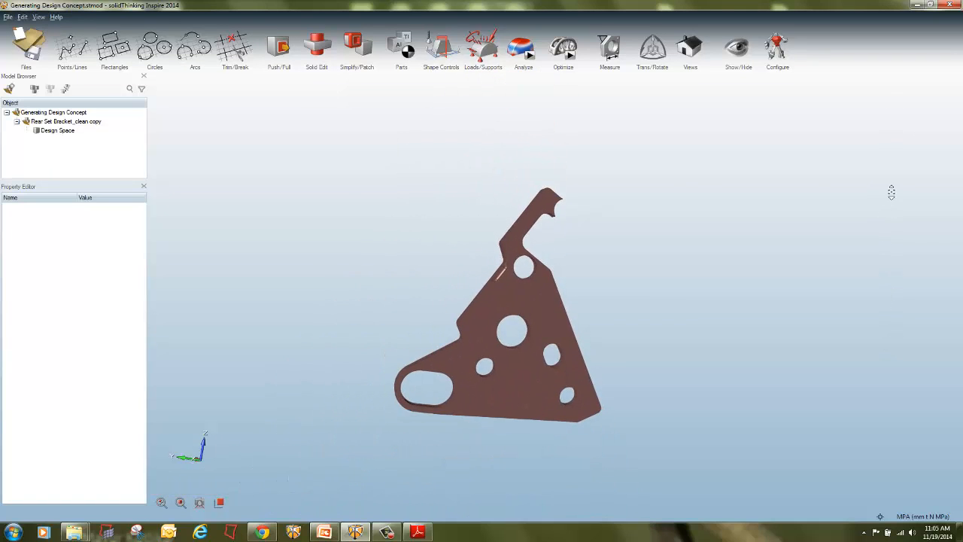
{"action": "middle_click_drag", "start_coordinate": [299, 164], "coordinate": [309, 140], "text": "shift"}
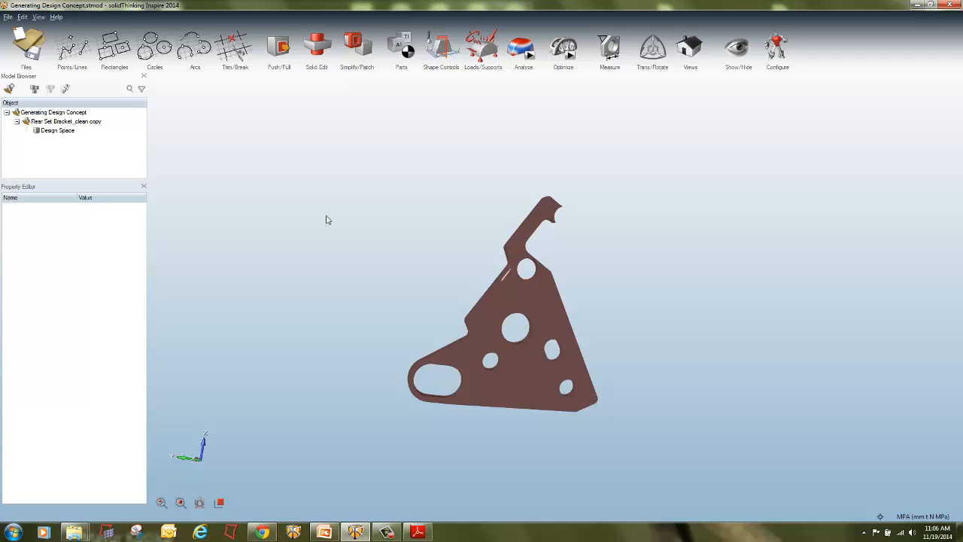
{"action": "mouse_move", "coordinate": [224, 412]}
{"action": "left_mouse_down"}
{"action": "mouse_move", "coordinate": [192, 413]}
{"action": "mouse_move", "coordinate": [152, 490]}
{"action": "mouse_move", "coordinate": [209, 527]}
{"action": "mouse_move", "coordinate": [237, 443]}
{"action": "mouse_move", "coordinate": [169, 405]}
{"action": "left_mouse_up"}
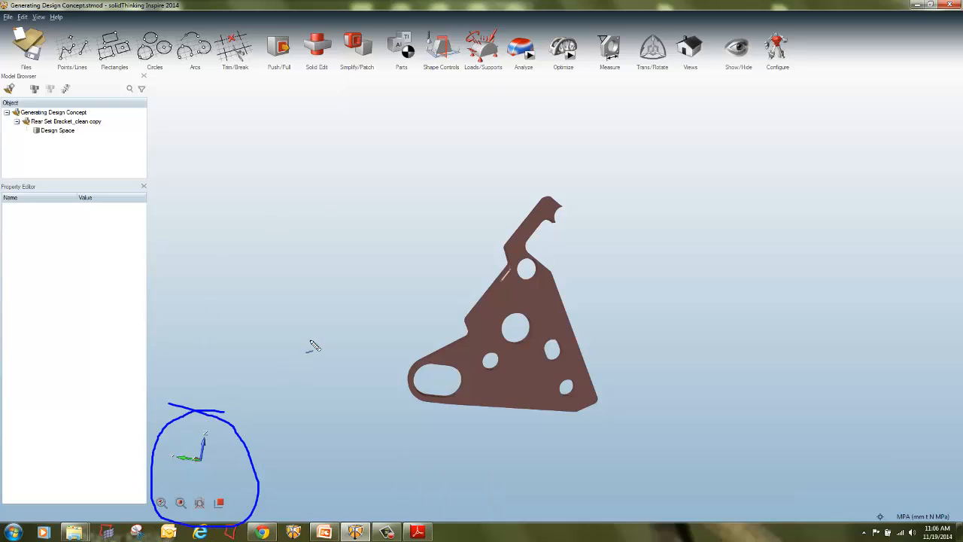
{"action": "key", "text": "Escape"}
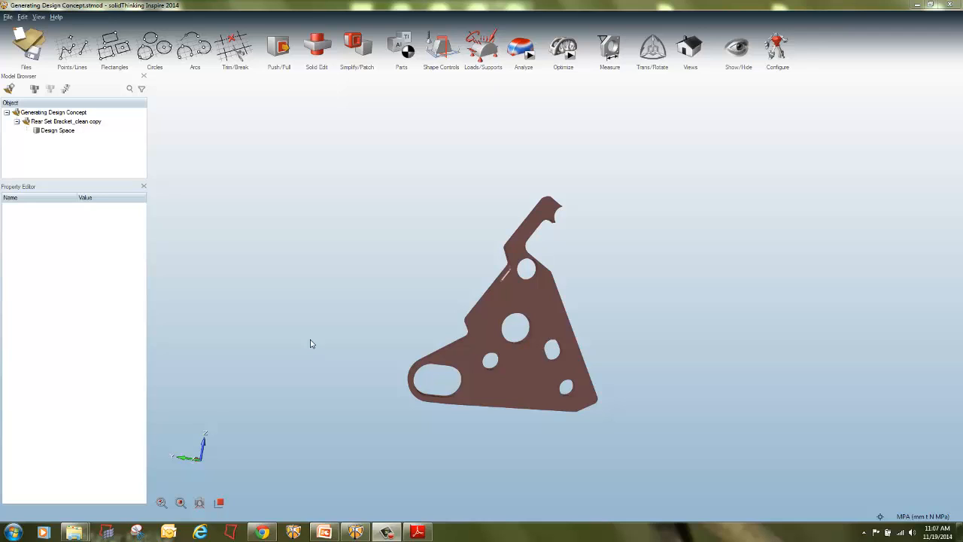
Step: Use the view triad to align the view with the bracket's thin edge in the XZ plane, then its YZ face
{"action": "mouse_move", "coordinate": [204, 453]}
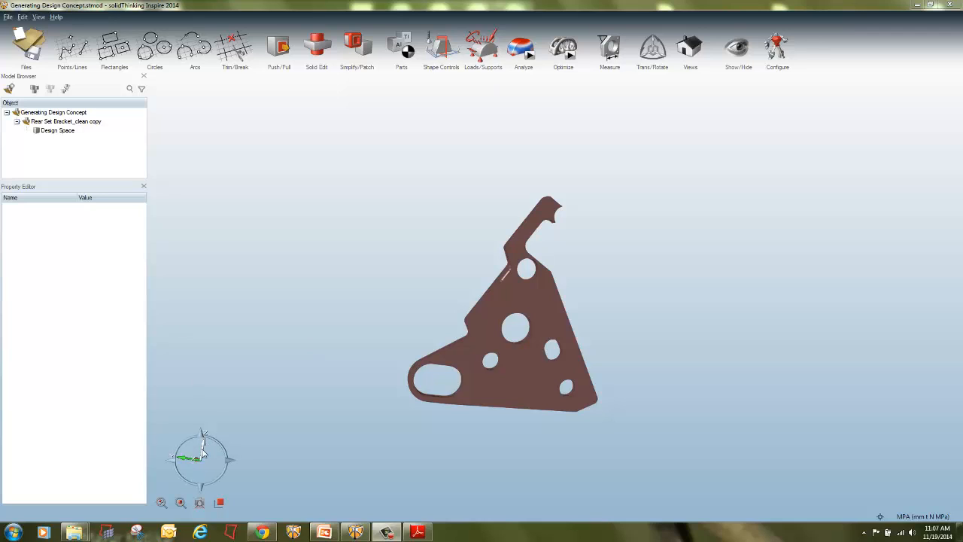
{"action": "left_click", "coordinate": [202, 451]}
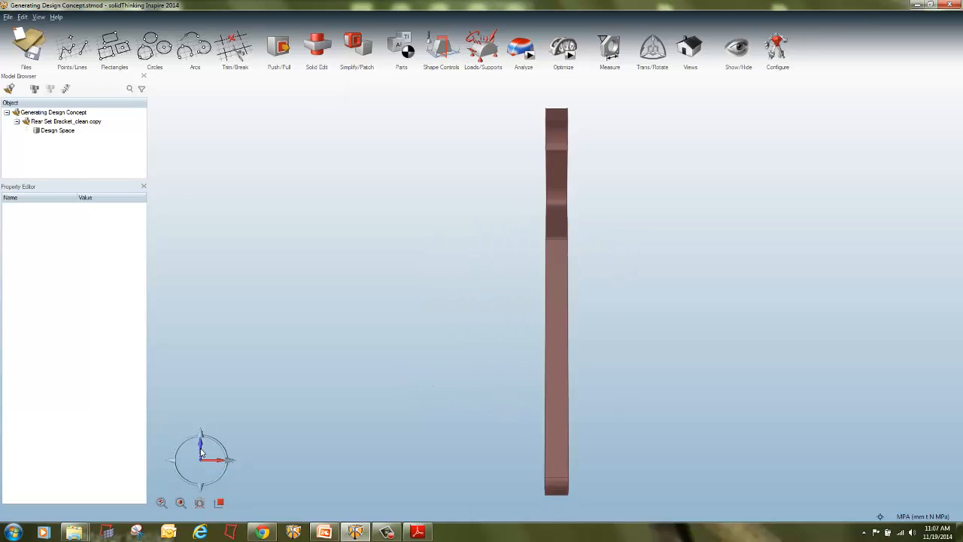
{"action": "left_click", "coordinate": [213, 465]}
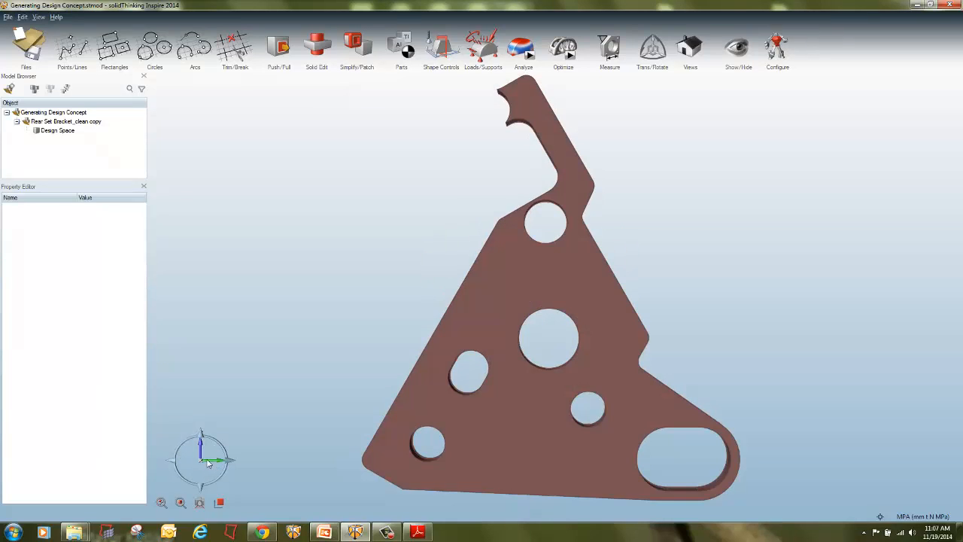
Step: Align the view with the XY, XZ and YZ planes using the view triad's axes, ending square to the bracket's flat face
{"action": "left_click", "coordinate": [201, 450]}
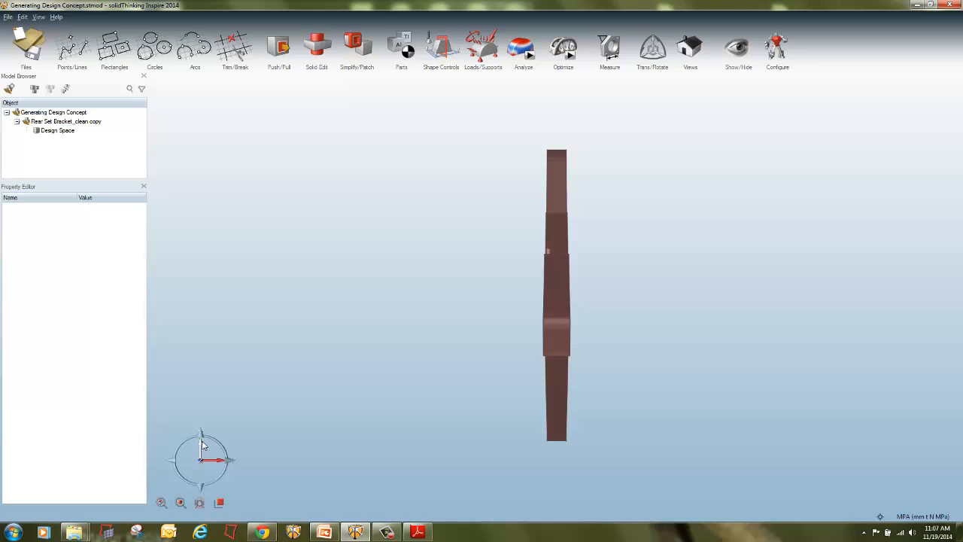
{"action": "left_click", "coordinate": [209, 461]}
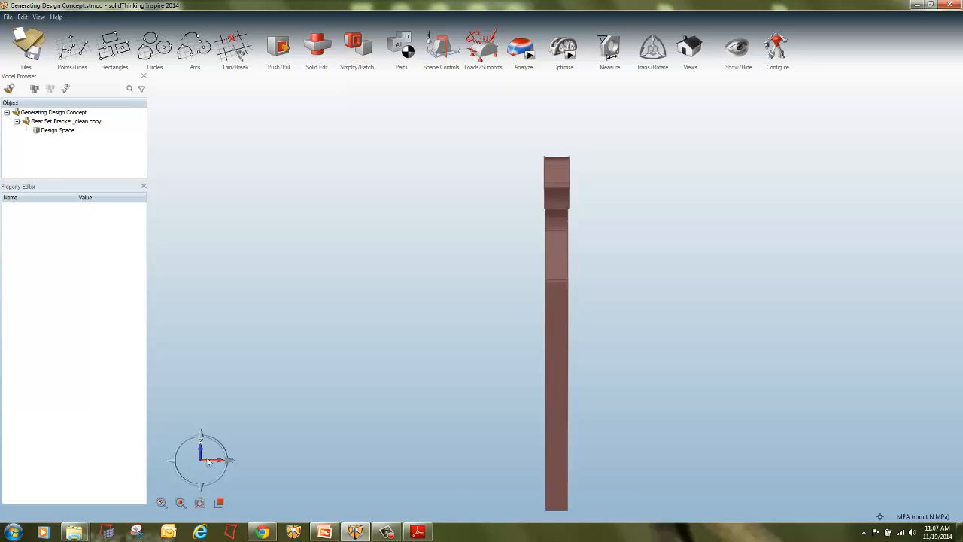
{"action": "left_click", "coordinate": [214, 460]}
{"action": "left_click", "coordinate": [218, 463]}
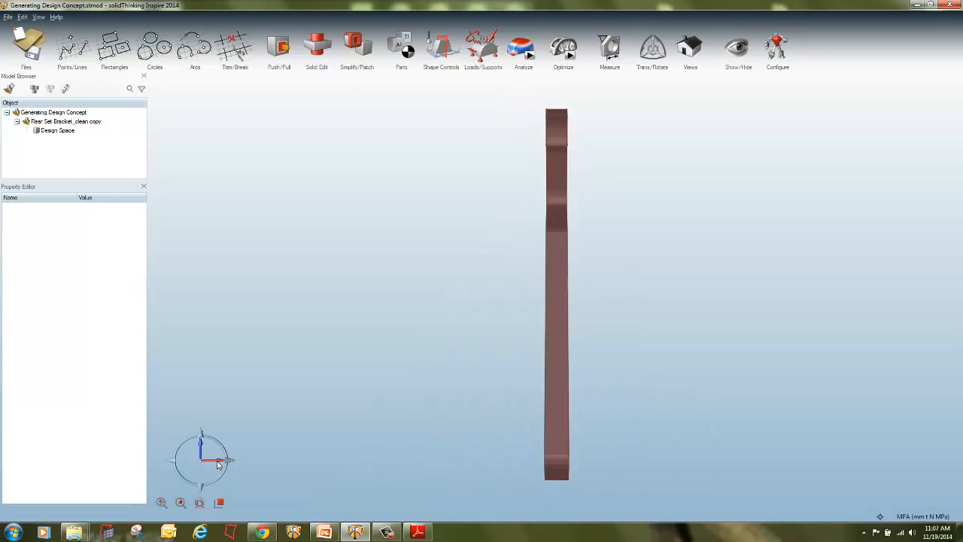
{"action": "left_click", "coordinate": [200, 450]}
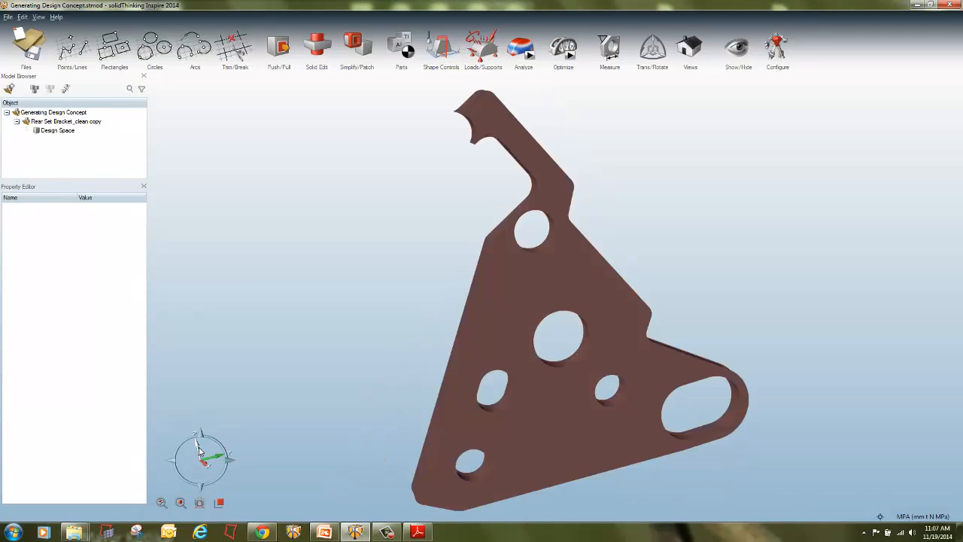
{"action": "left_click", "coordinate": [200, 450]}
{"action": "left_click", "coordinate": [200, 450]}
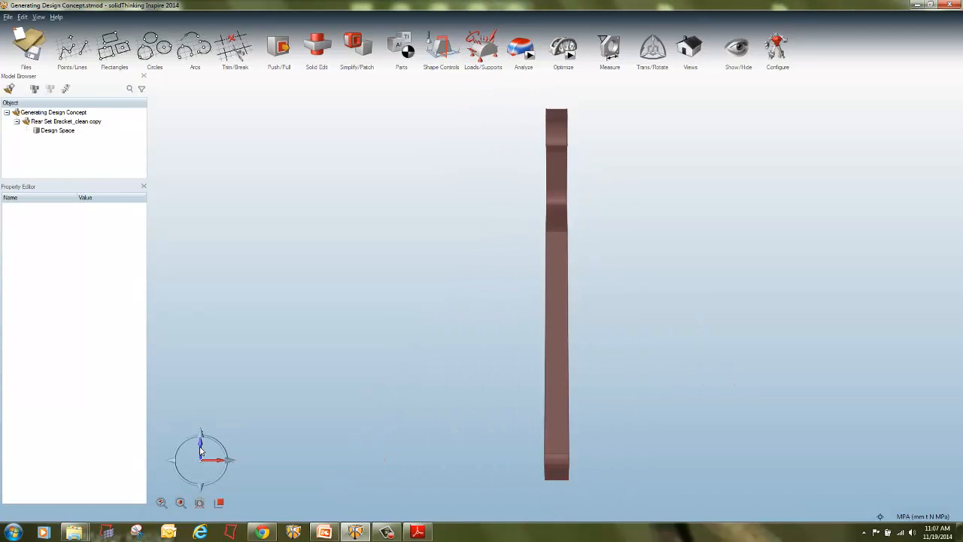
{"action": "left_click", "coordinate": [214, 464]}
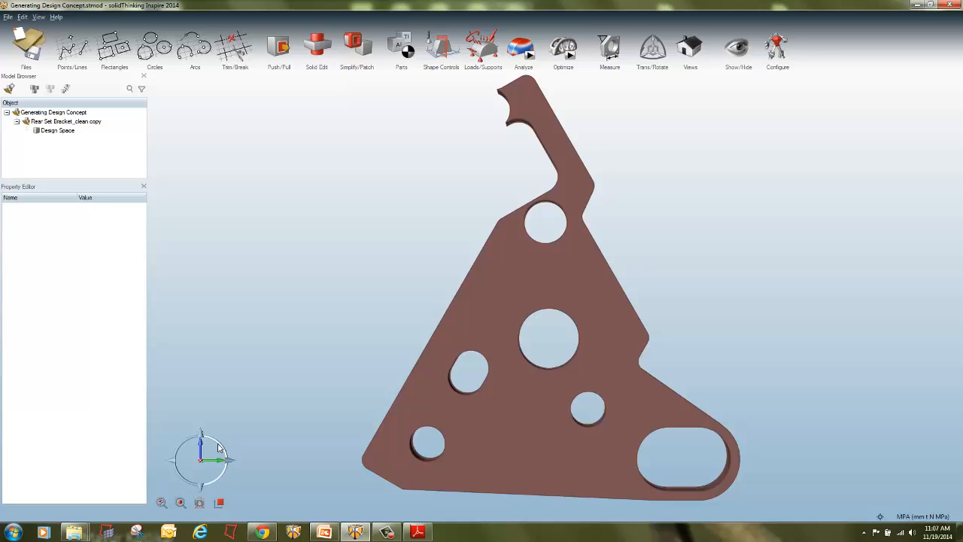
Step: Roll the bracket within the view plane and tumble it around its other directions with the view triad's ring and arrowheads
{"action": "left_click", "coordinate": [222, 452]}
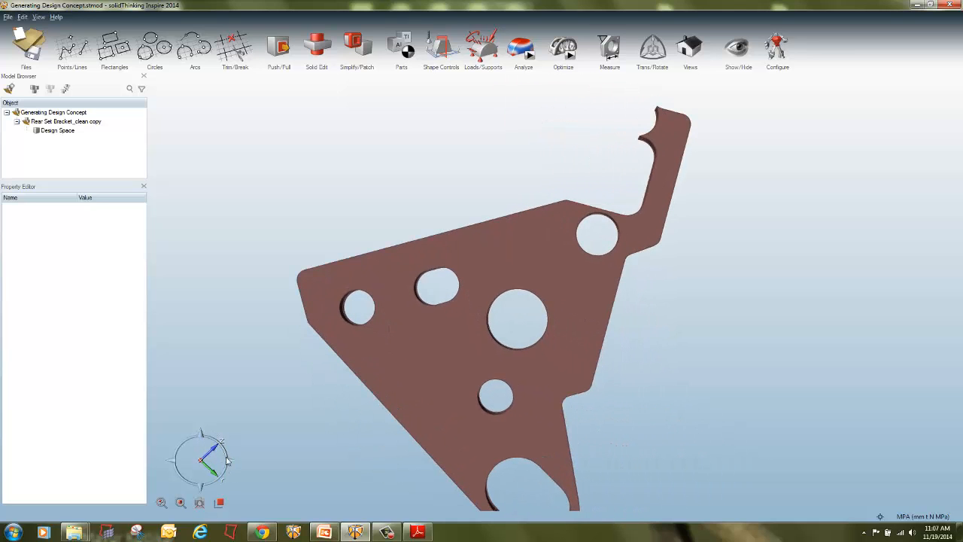
{"action": "left_click", "coordinate": [229, 459]}
{"action": "left_click", "coordinate": [230, 463]}
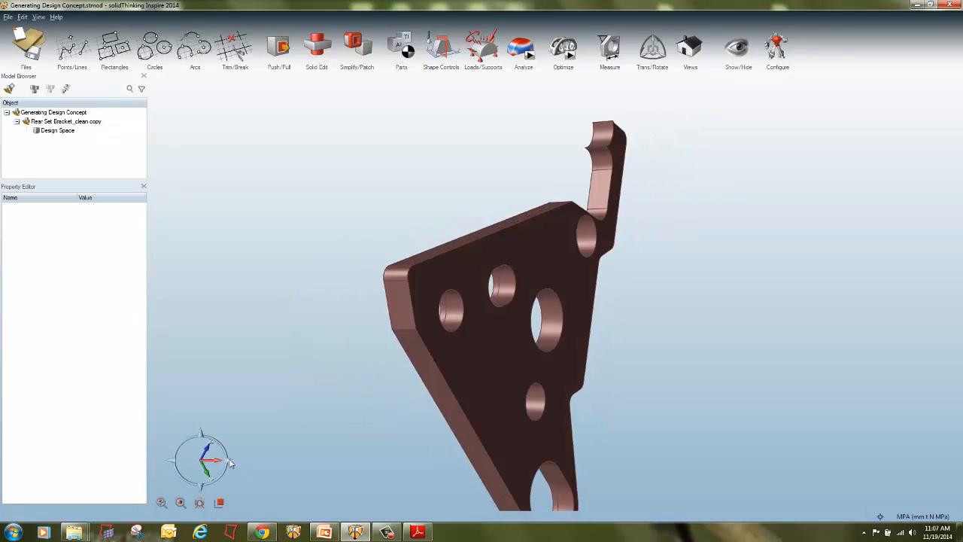
{"action": "left_click", "coordinate": [204, 438]}
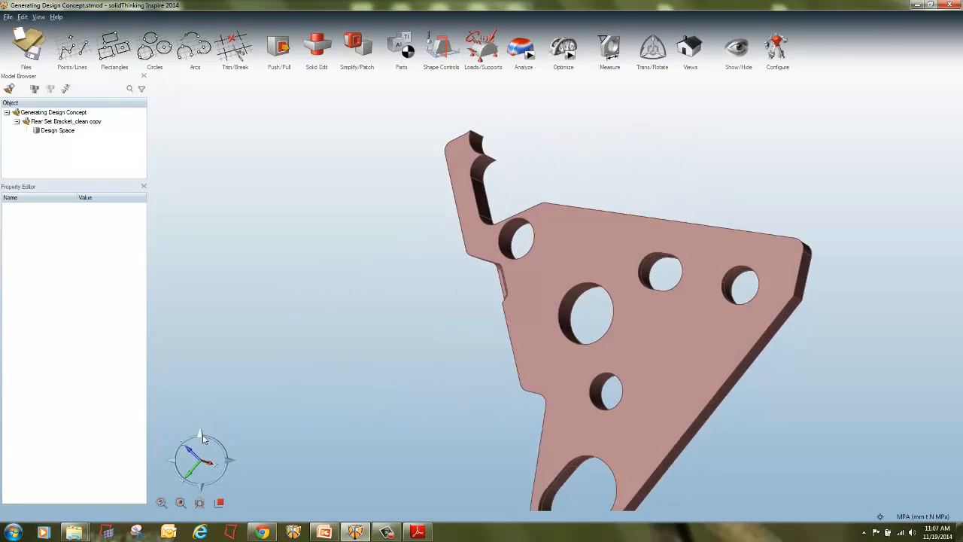
{"action": "left_click", "coordinate": [173, 460]}
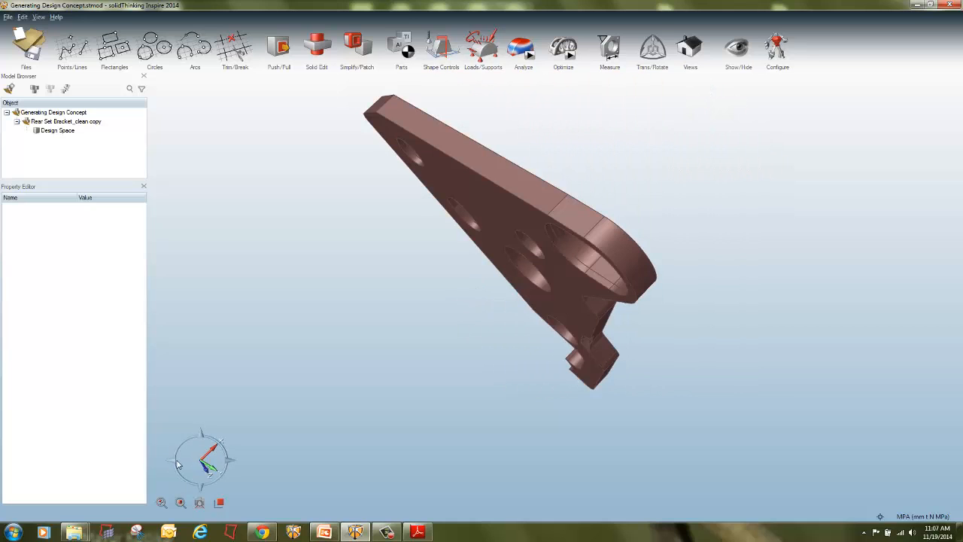
{"action": "left_click", "coordinate": [173, 465]}
{"action": "left_click", "coordinate": [181, 478]}
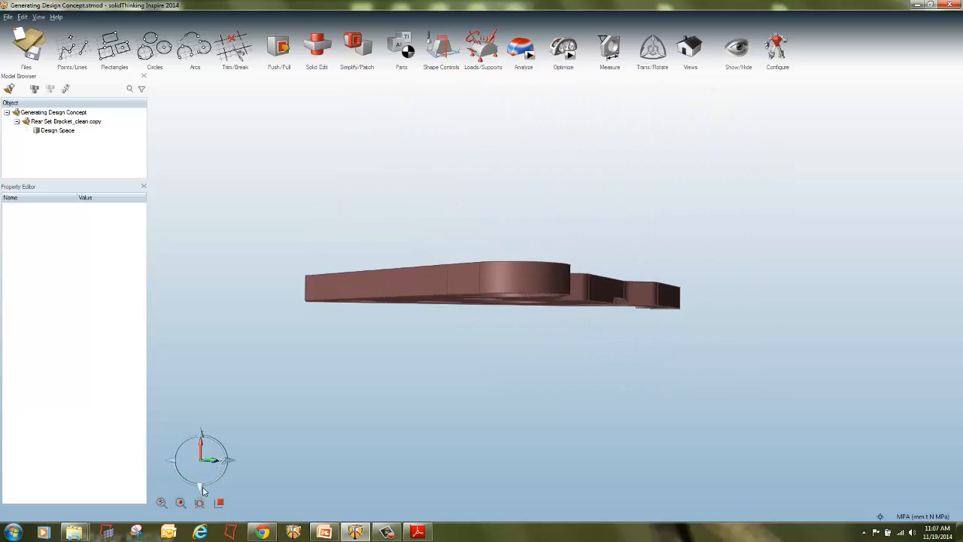
{"action": "left_click", "coordinate": [200, 486]}
{"action": "left_click", "coordinate": [199, 485]}
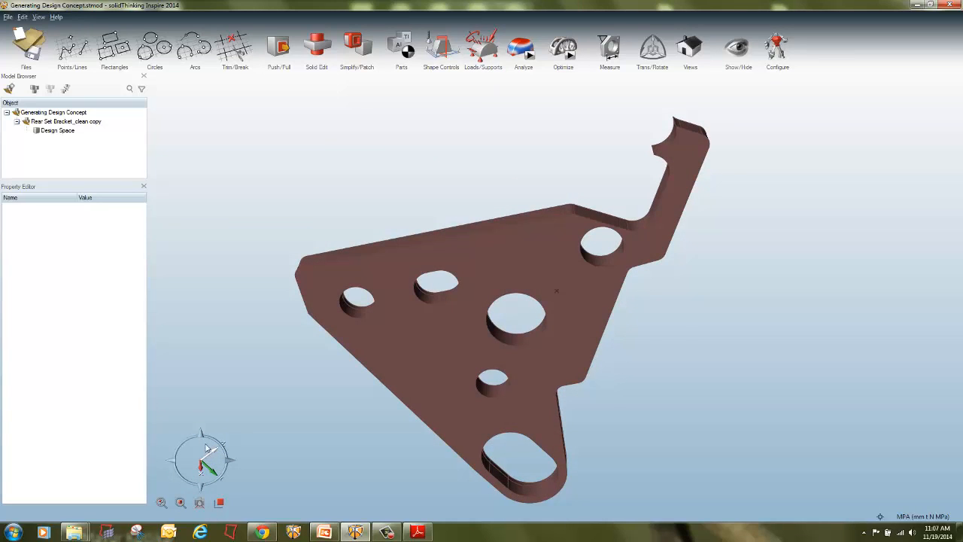
Step: Align the view with the bracket's thin edge in the XY plane, then turn it about the vertical axis to its flat face
{"action": "left_click", "coordinate": [207, 447]}
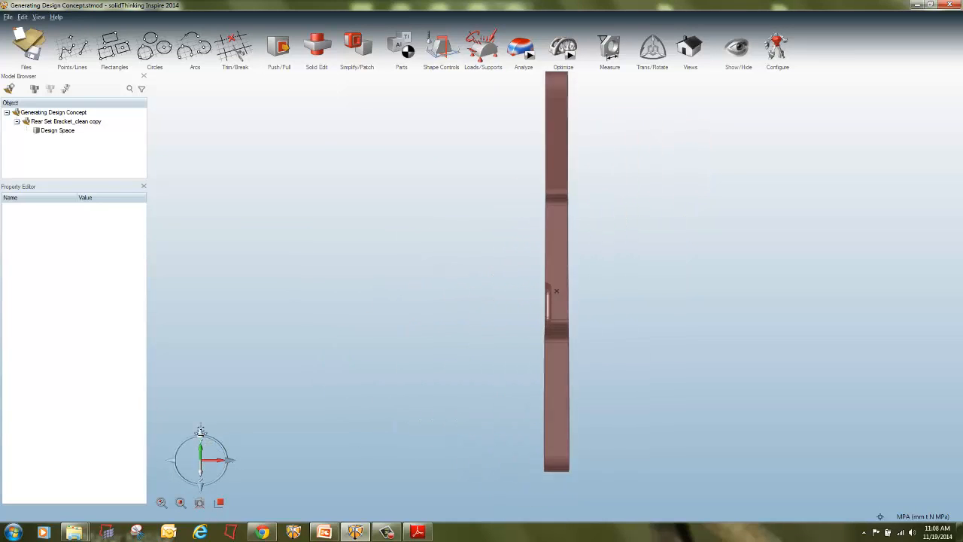
{"action": "left_click", "coordinate": [229, 464]}
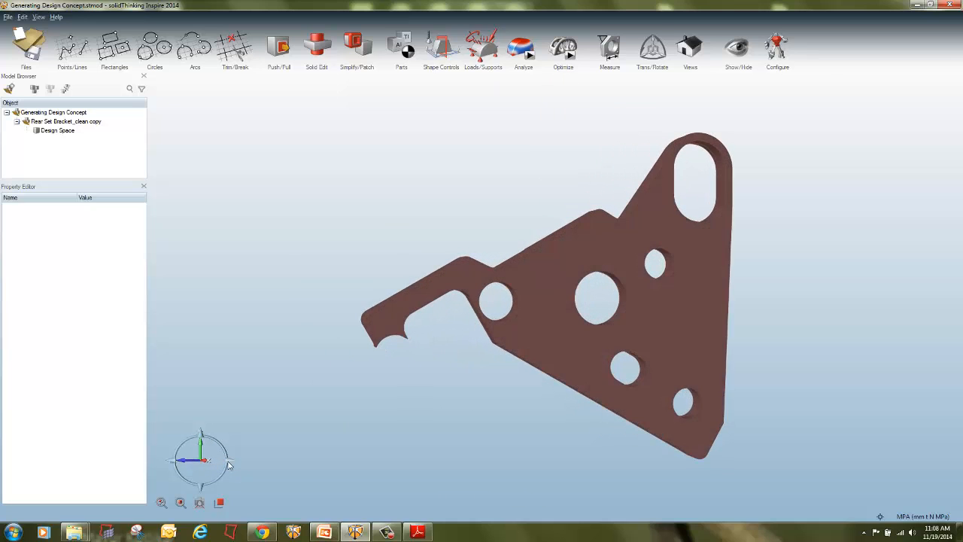
{"action": "left_click", "coordinate": [230, 464]}
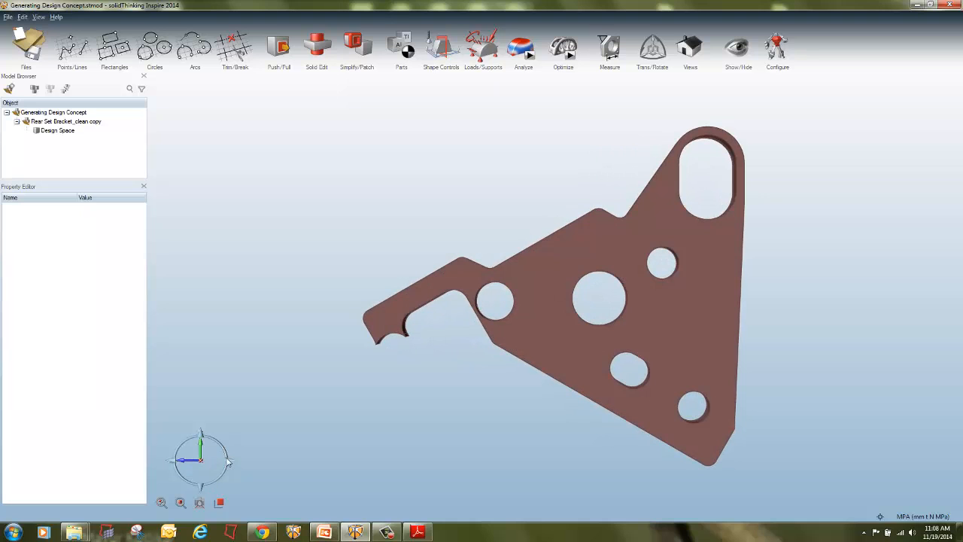
{"action": "left_click", "coordinate": [228, 462]}
{"action": "left_click", "coordinate": [227, 462]}
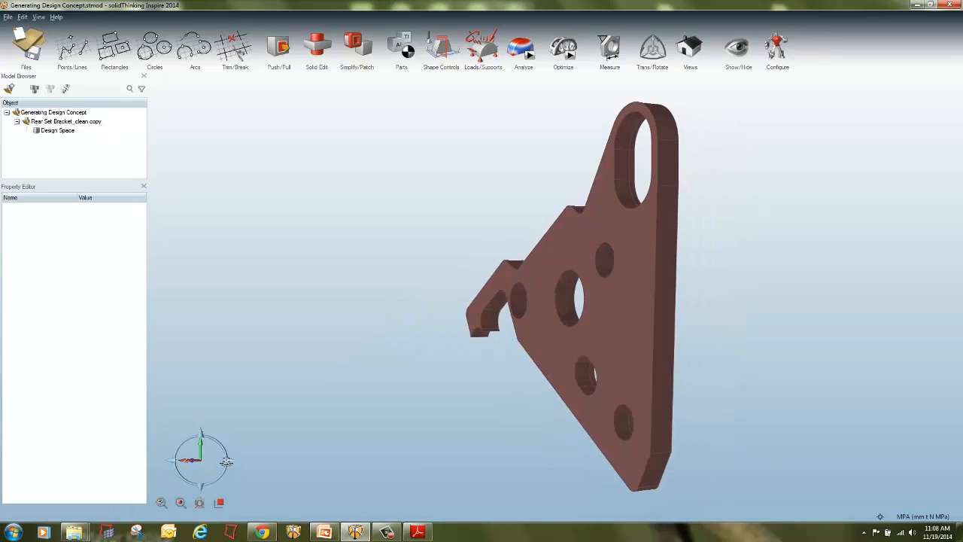
{"action": "left_click", "coordinate": [226, 462]}
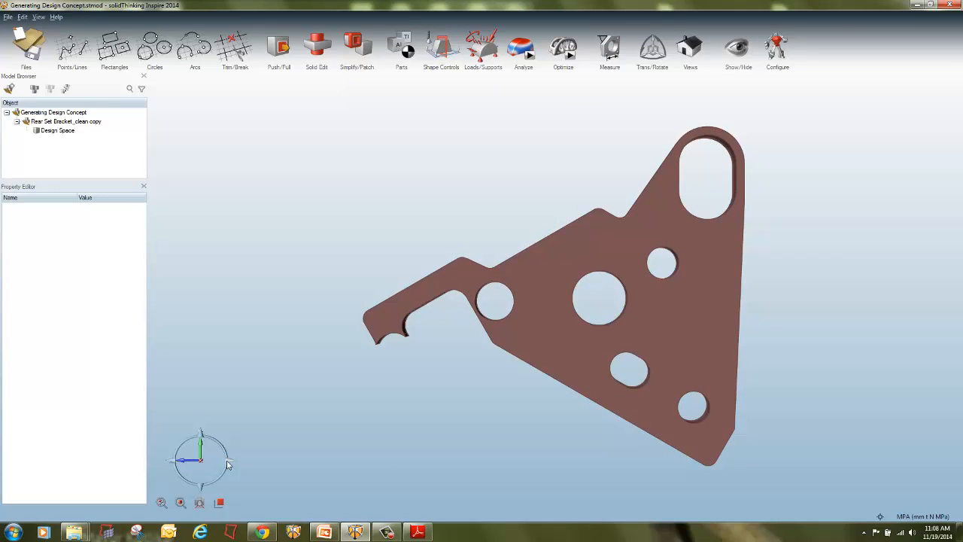
Step: Turn the bracket partway, snap the view to the closest plane, then turn it square to the YZ face
{"action": "left_click", "coordinate": [228, 464]}
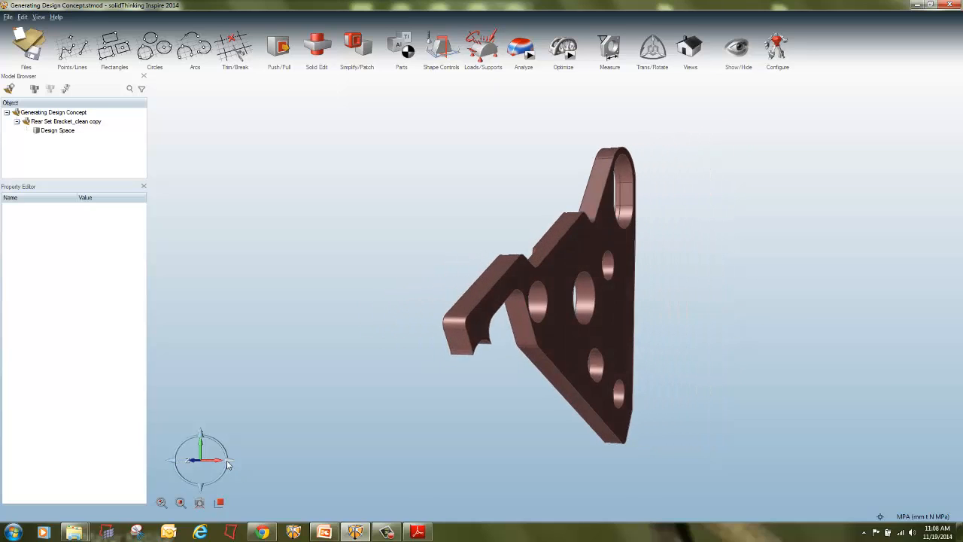
{"action": "left_click", "coordinate": [220, 503]}
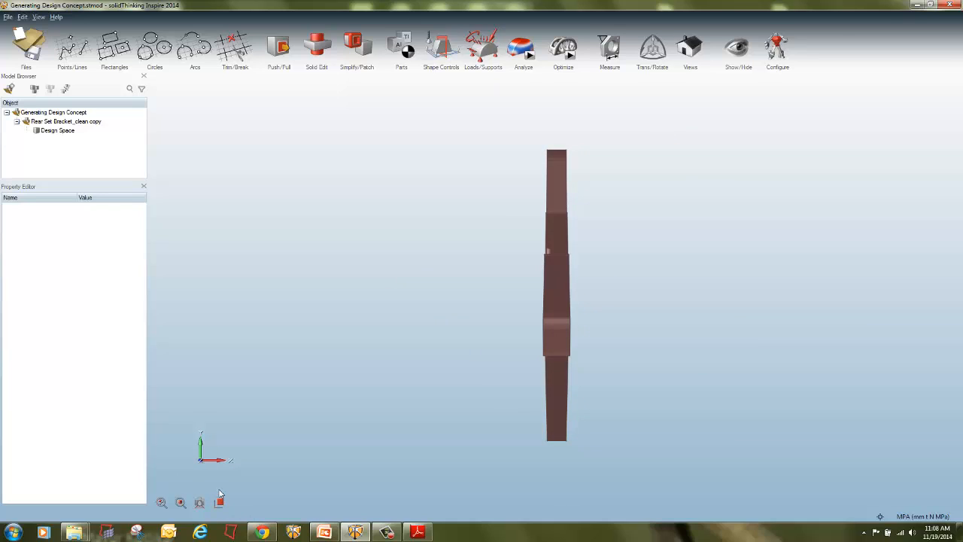
{"action": "left_click", "coordinate": [173, 460]}
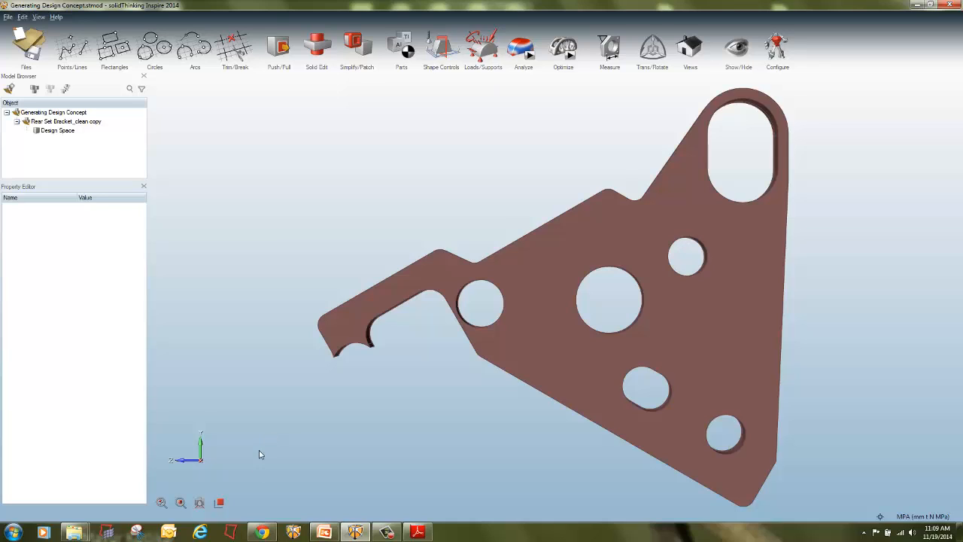
Step: Clear the bracket's selection, zoom out and pan the small bracket around the view
{"action": "left_click", "coordinate": [555, 366]}
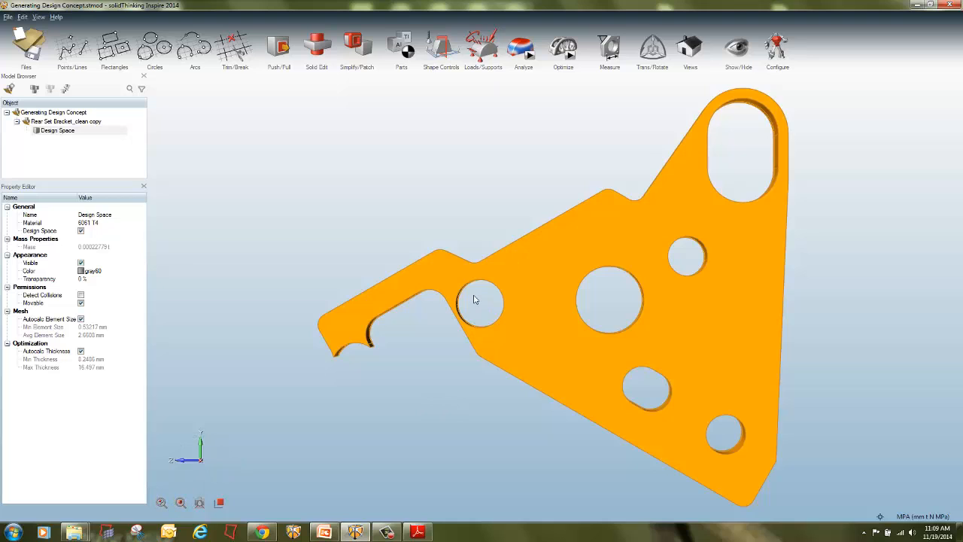
{"action": "scroll", "coordinate": [475, 299], "scroll_direction": "down", "scroll_amount": 5}
{"action": "left_click", "coordinate": [426, 395]}
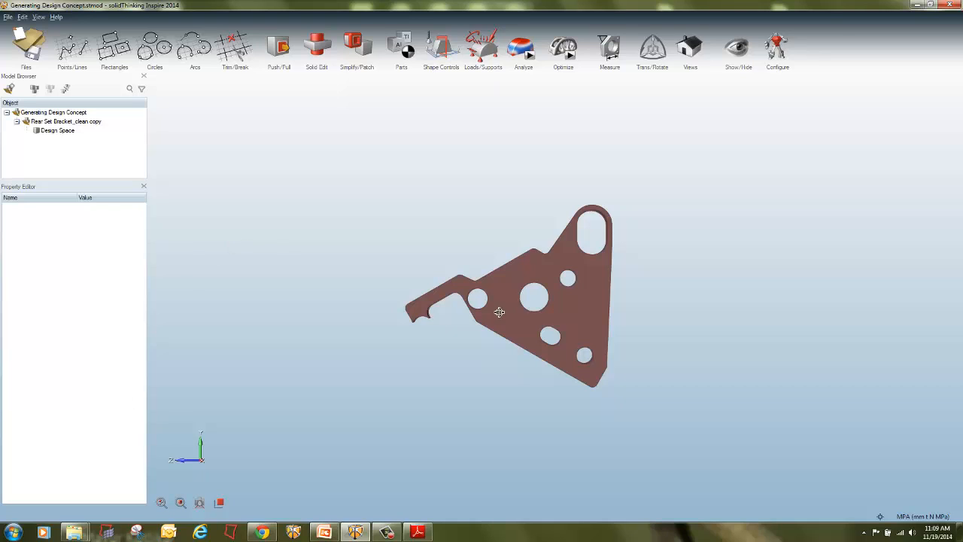
{"action": "right_click_drag", "start_coordinate": [528, 321], "coordinate": [557, 293]}
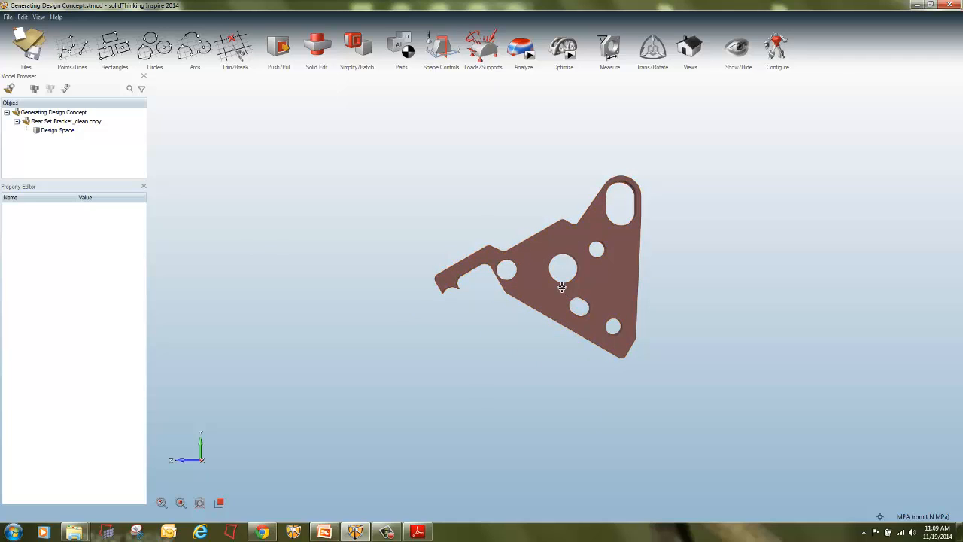
{"action": "left_click", "coordinate": [630, 182]}
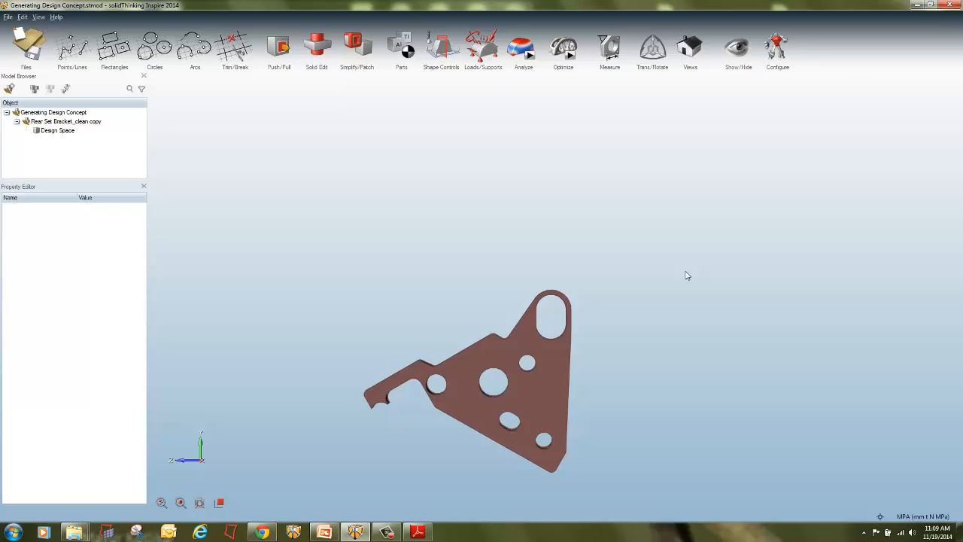
Step: Fit the selected bracket to the view, zoom out and back in, and clear the selection
{"action": "left_click", "coordinate": [553, 351]}
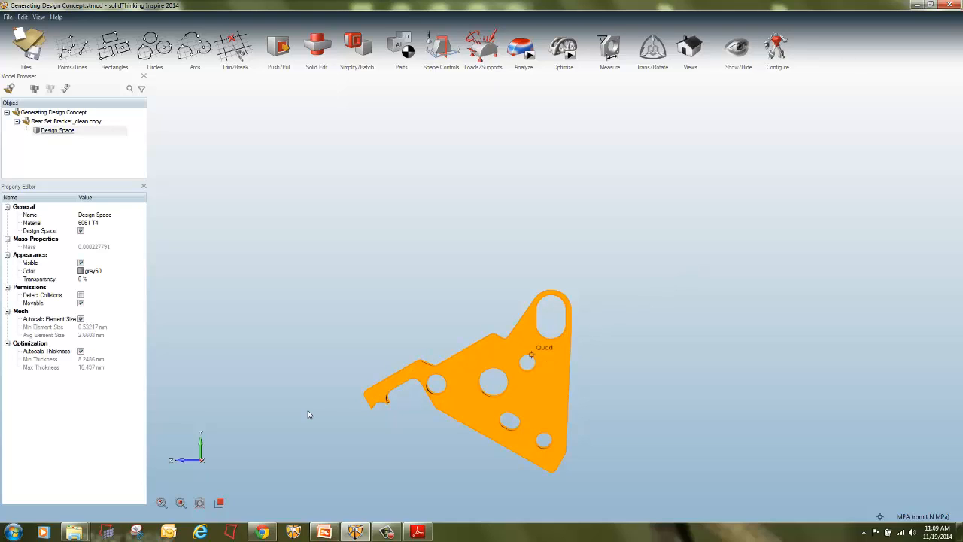
{"action": "left_click", "coordinate": [181, 505]}
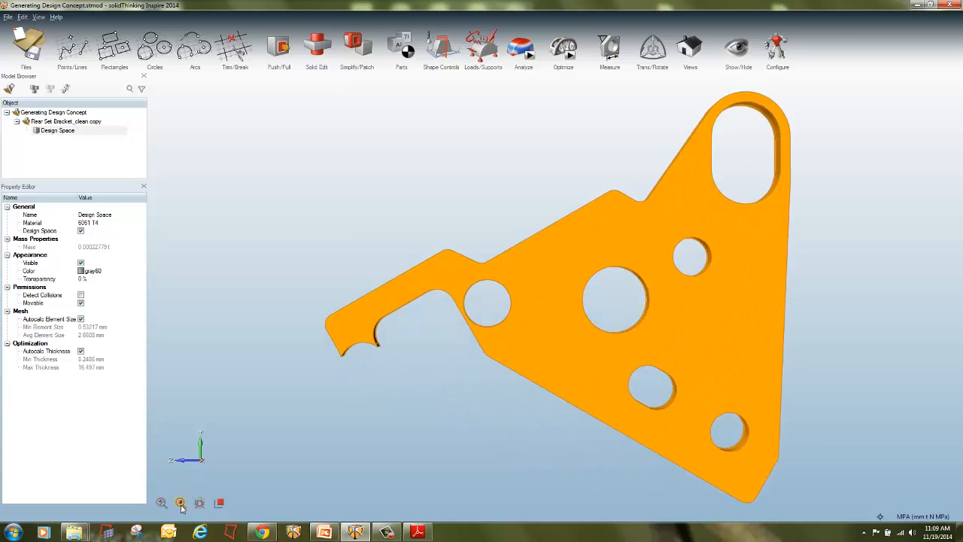
{"action": "scroll", "coordinate": [493, 399], "scroll_direction": "down", "scroll_amount": 3}
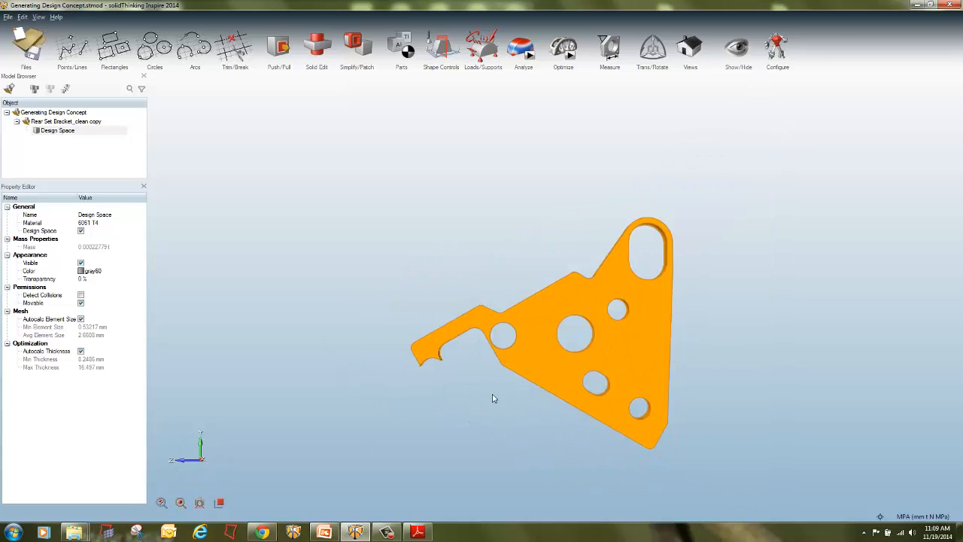
{"action": "scroll", "coordinate": [493, 399], "scroll_direction": "down", "scroll_amount": 5}
{"action": "scroll", "coordinate": [493, 399], "scroll_direction": "up", "scroll_amount": 6}
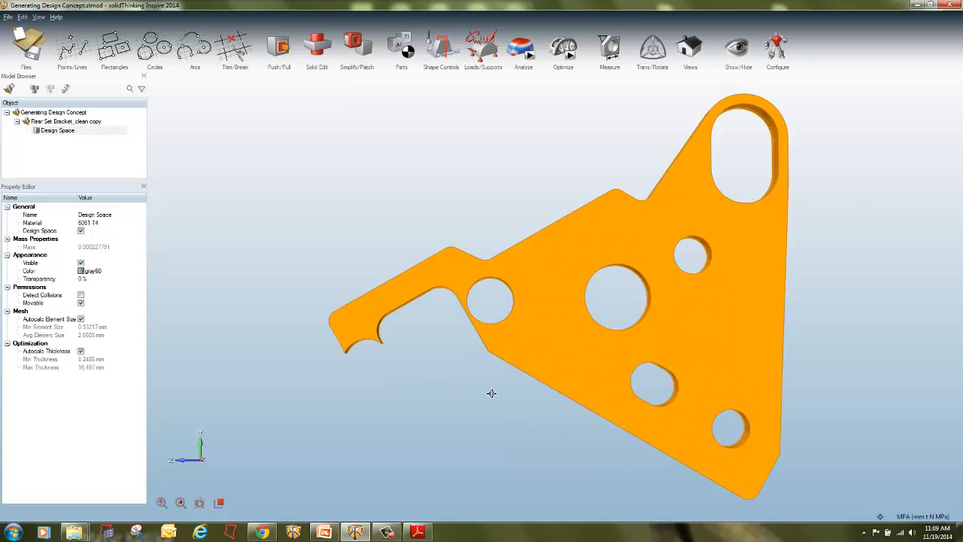
{"action": "left_click", "coordinate": [491, 393]}
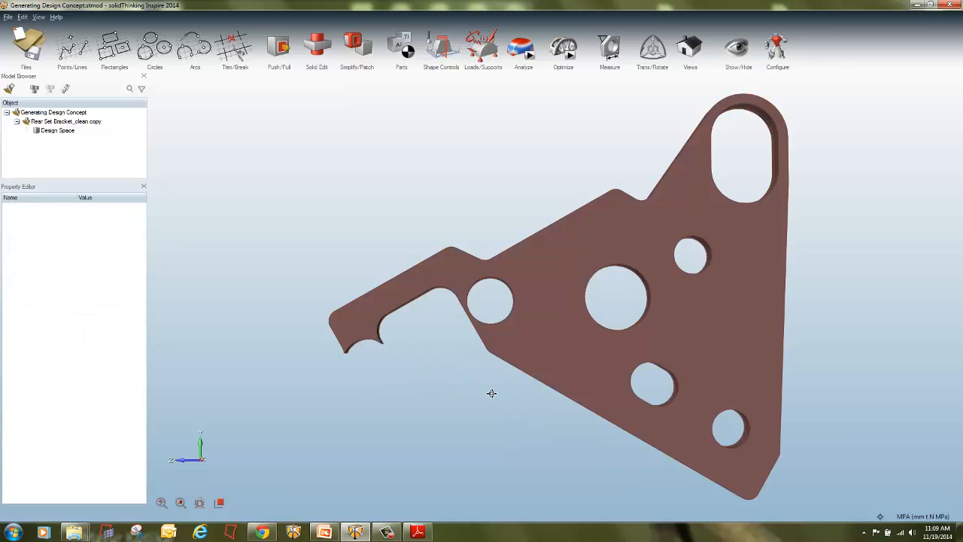
{"action": "left_click", "coordinate": [162, 506]}
Step: Select the bracket and toggle repeatedly between orthographic and perspective projection, finishing in orthographic
{"action": "left_click", "coordinate": [592, 352]}
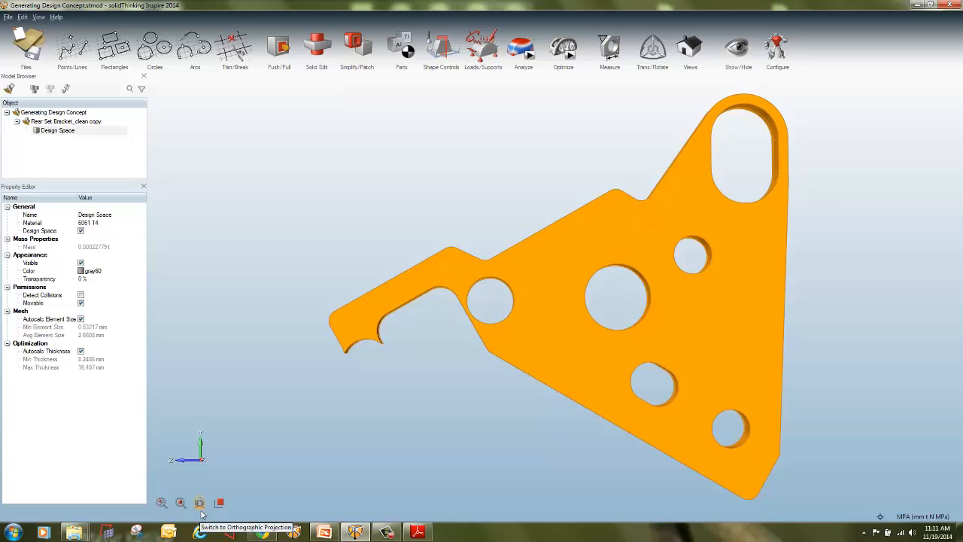
{"action": "left_click", "coordinate": [200, 504]}
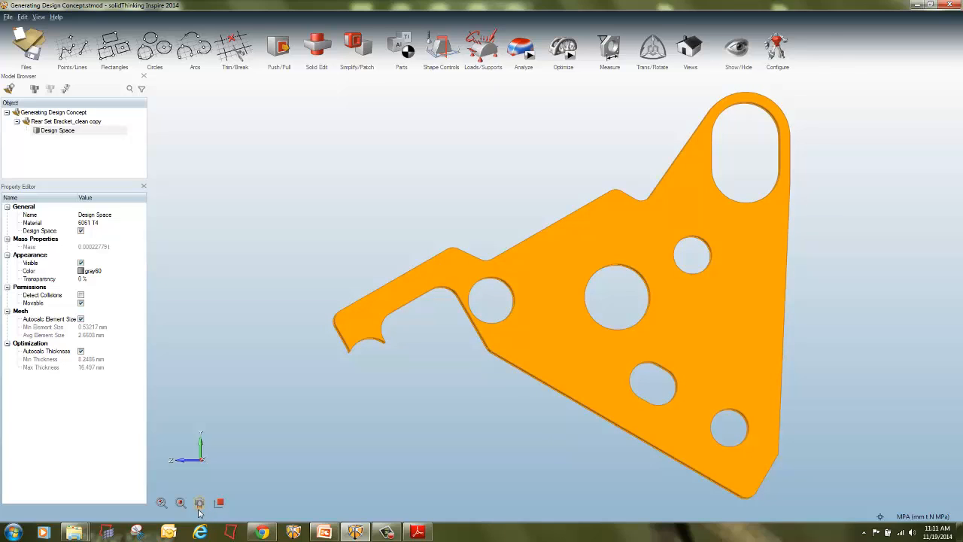
{"action": "left_click", "coordinate": [199, 504]}
{"action": "left_click", "coordinate": [200, 503]}
{"action": "left_click", "coordinate": [200, 506]}
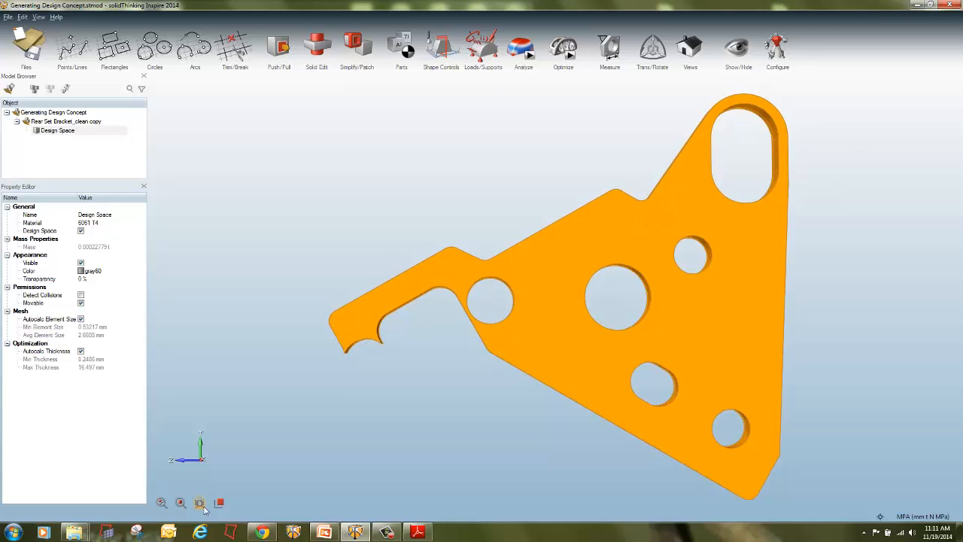
{"action": "left_click", "coordinate": [200, 504]}
{"action": "left_click", "coordinate": [199, 504]}
{"action": "left_click", "coordinate": [200, 504]}
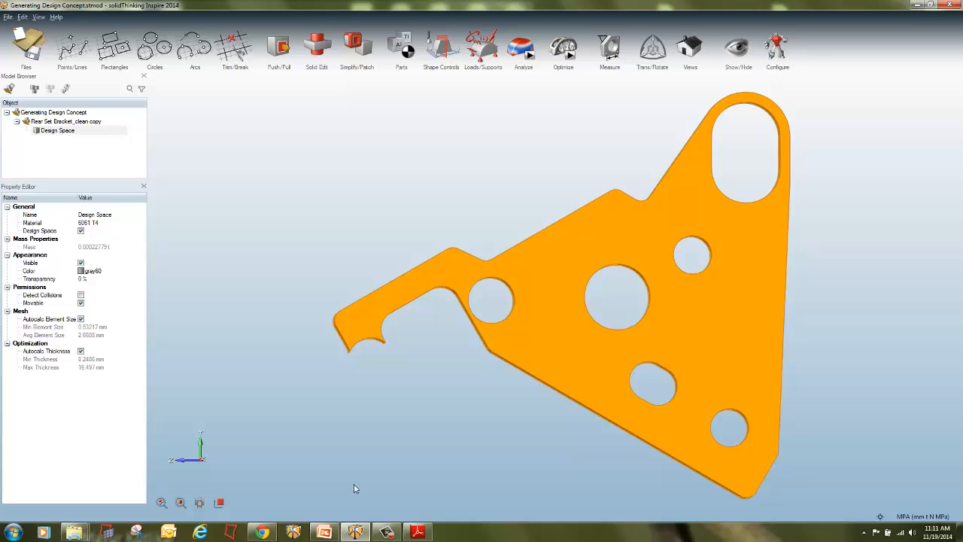
Step: Use the Views tool to show the bracket's opposite flat face in the YZ plane with Z pointing up
{"action": "mouse_move", "coordinate": [691, 50]}
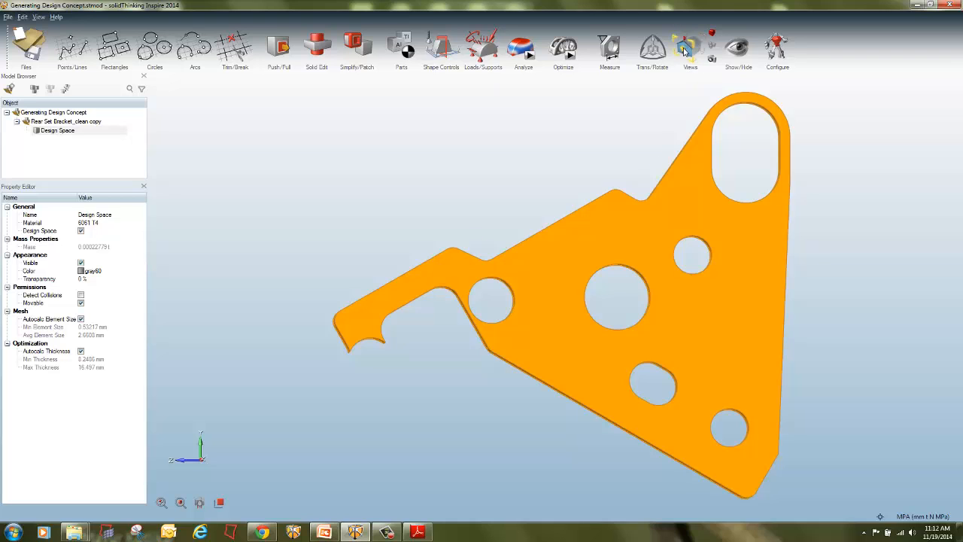
{"action": "left_click", "coordinate": [686, 50]}
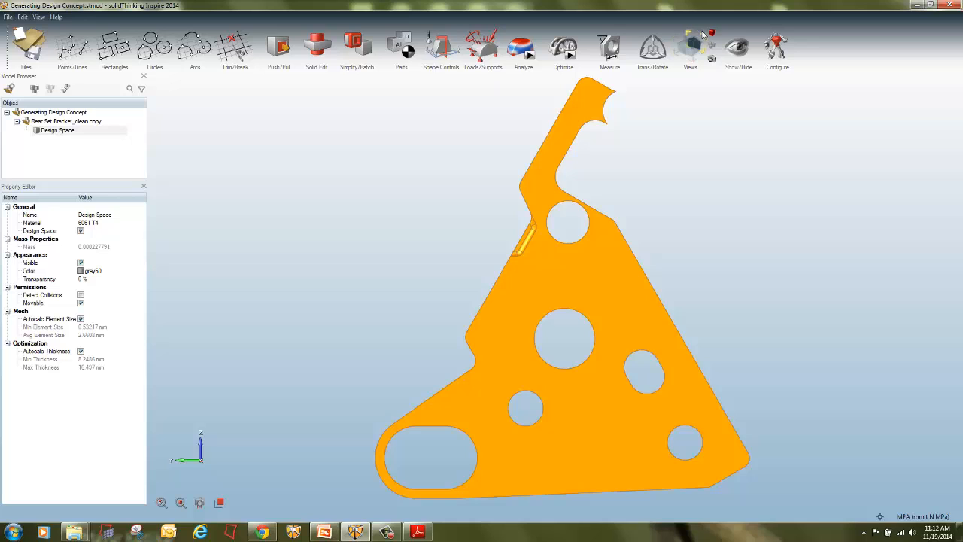
Step: Cycle the bracket through its opposite flat face, top, bottom, left, isometric and right standard views
{"action": "left_click", "coordinate": [704, 35]}
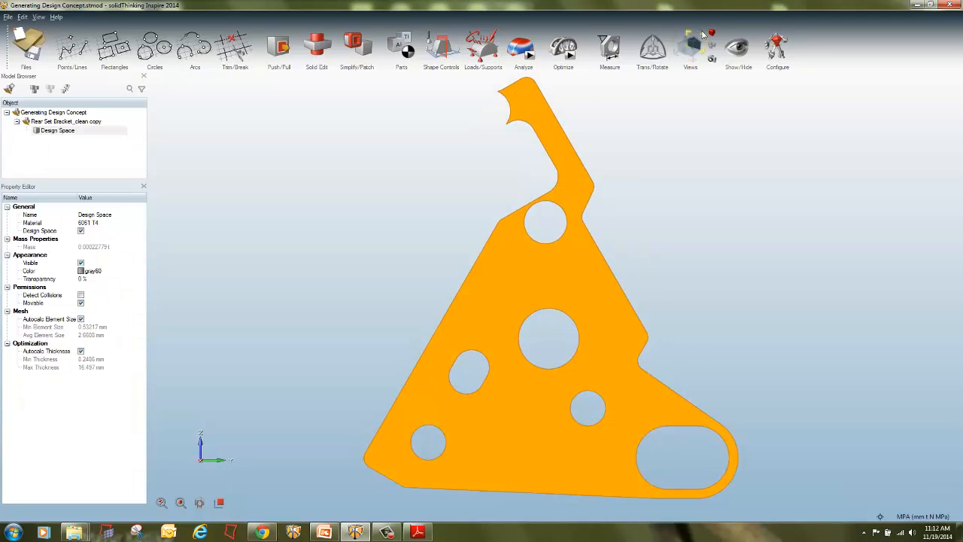
{"action": "left_click", "coordinate": [695, 38]}
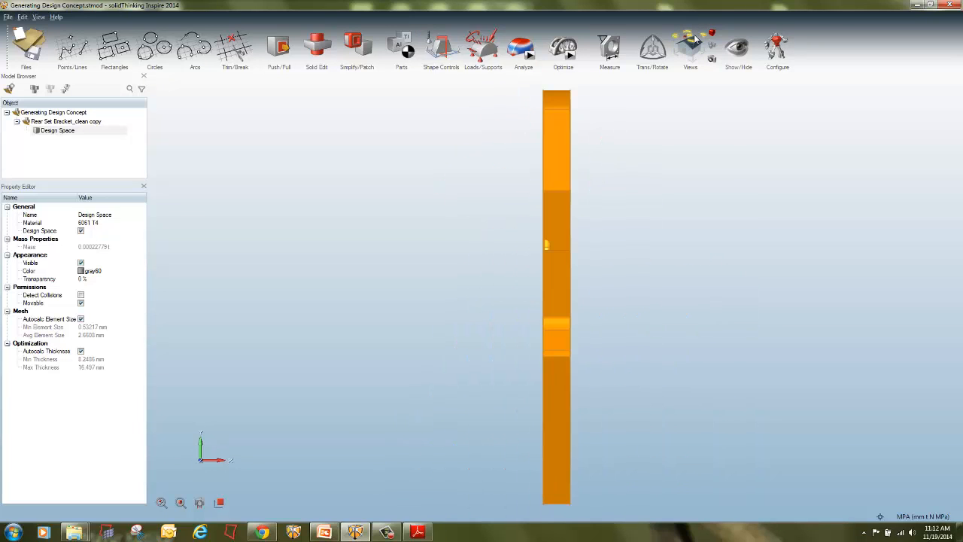
{"action": "left_click", "coordinate": [696, 40]}
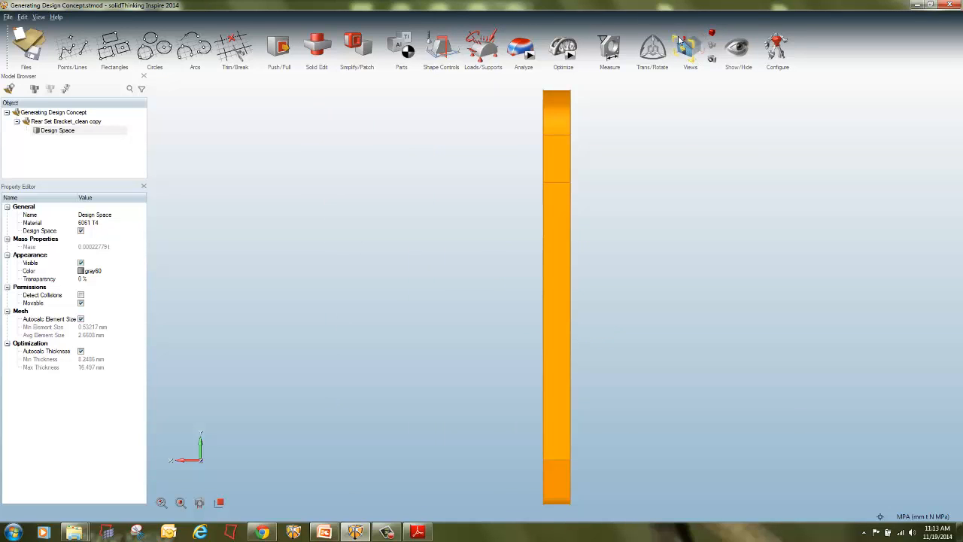
{"action": "left_click", "coordinate": [679, 35]}
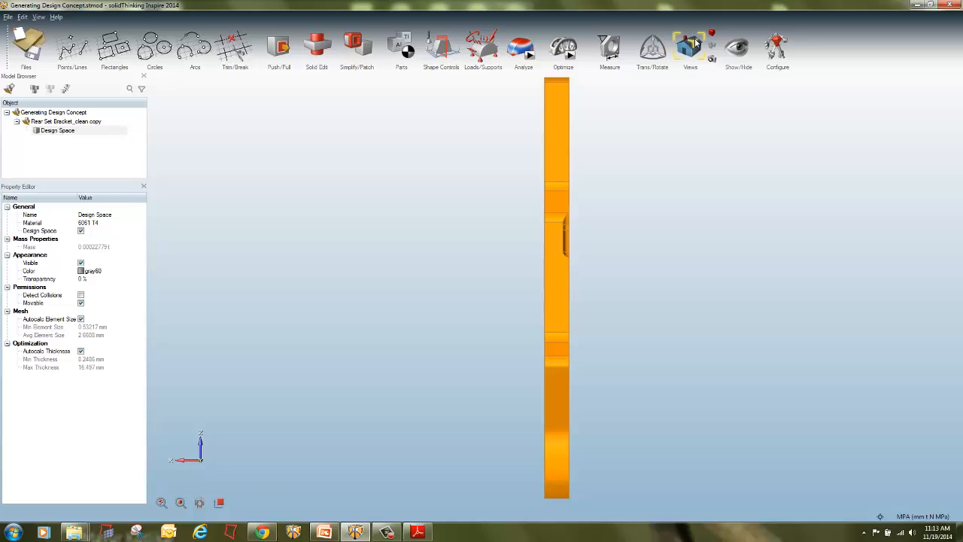
{"action": "left_click", "coordinate": [696, 43]}
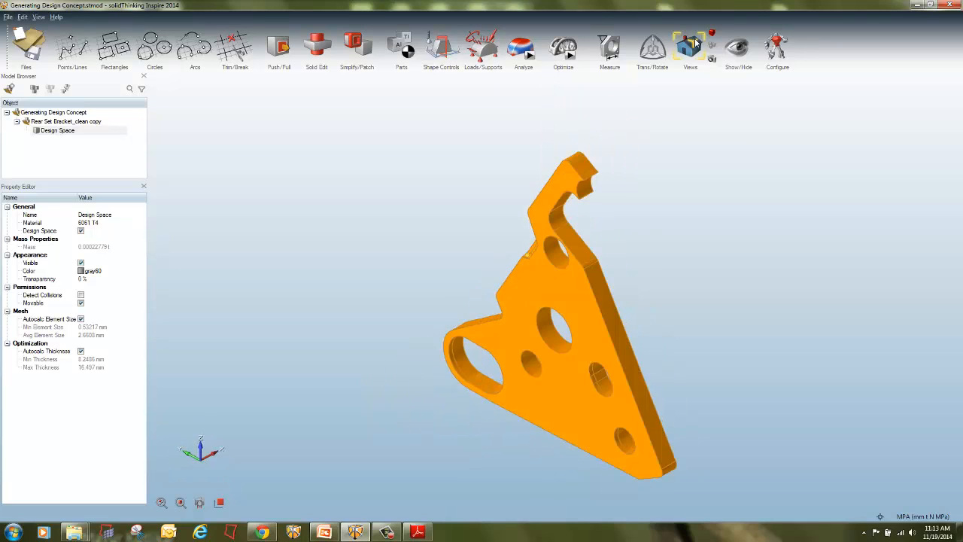
{"action": "left_click", "coordinate": [703, 54]}
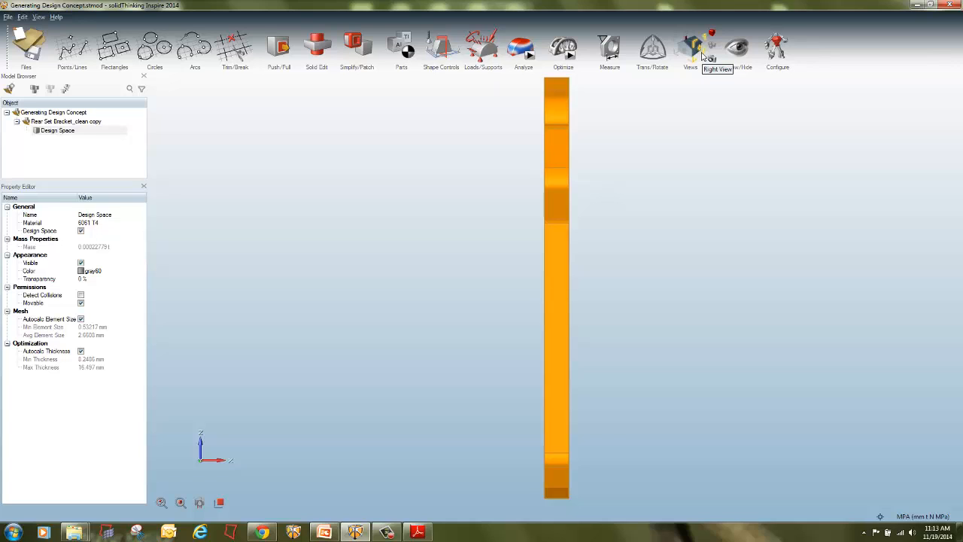
Step: Rotate the bracket from the right view to an oblique angle and fit it to the view
{"action": "left_click", "coordinate": [601, 264]}
{"action": "scroll", "coordinate": [745, 238], "scroll_direction": "down", "scroll_amount": 4}
{"action": "middle_click_drag", "start_coordinate": [729, 238], "coordinate": [604, 245]}
{"action": "left_click", "coordinate": [606, 246]}
{"action": "mouse_move", "coordinate": [715, 35]}
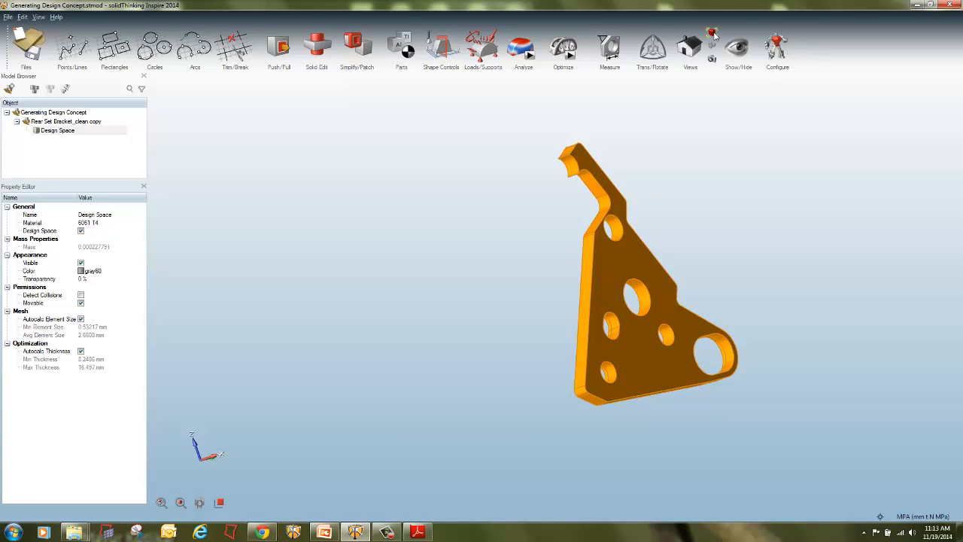
{"action": "left_click", "coordinate": [712, 33]}
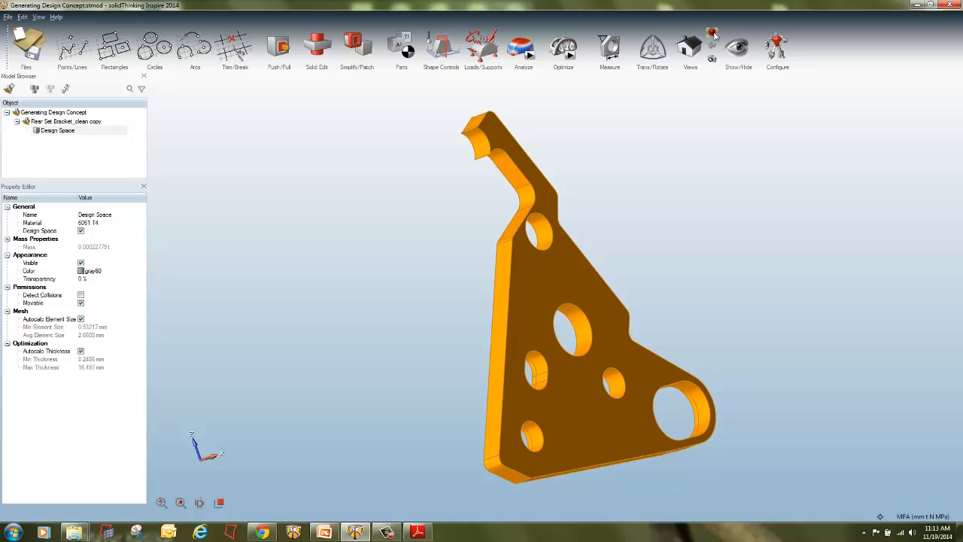
Step: Save the oblique view under the name Current, clear the bracket's selection, change the view and restore the saved one
{"action": "left_click", "coordinate": [712, 58]}
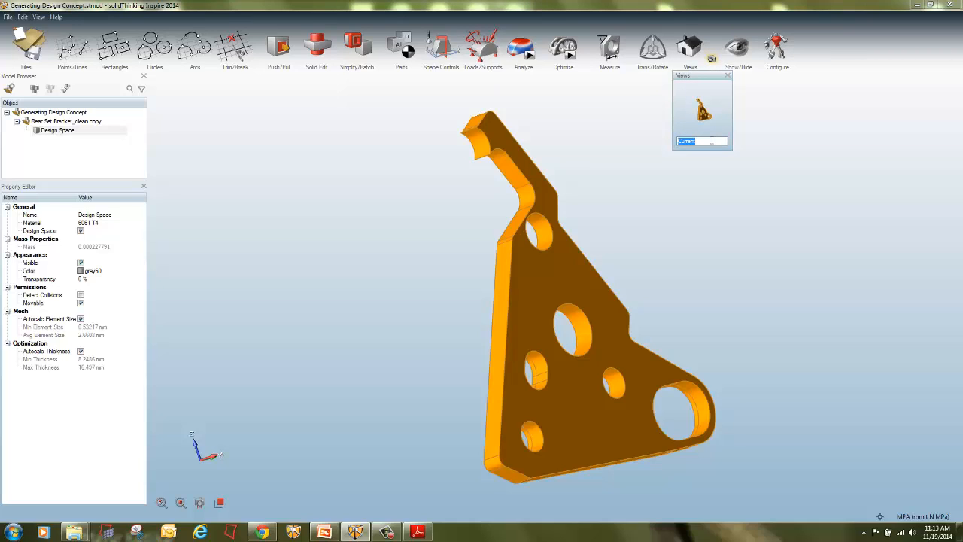
{"action": "key", "text": "Return"}
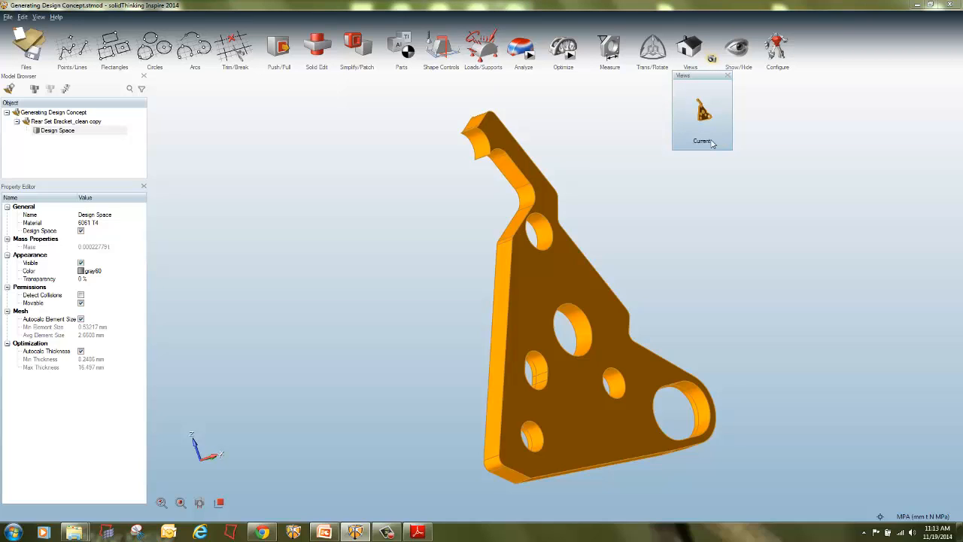
{"action": "left_click", "coordinate": [717, 273]}
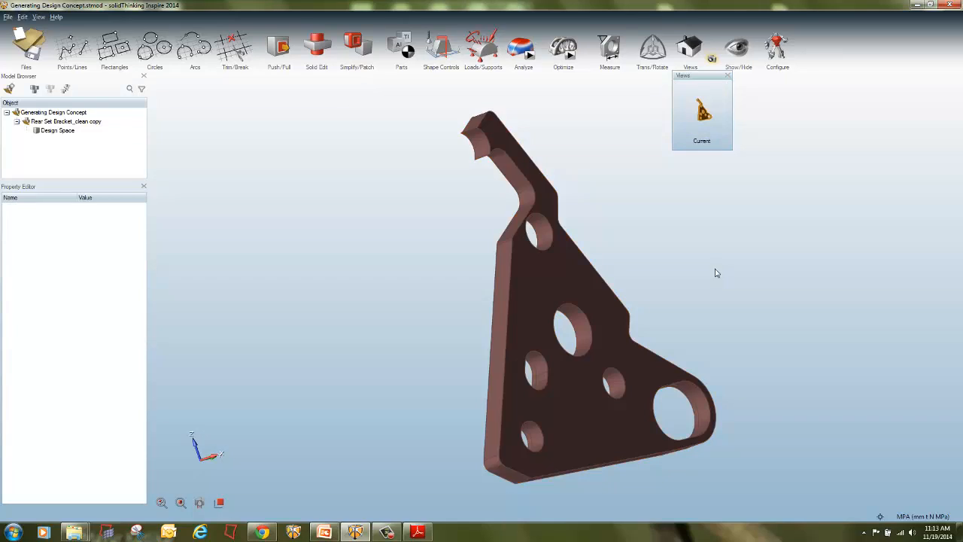
{"action": "right_click_drag", "start_coordinate": [712, 290], "coordinate": [472, 174]}
{"action": "left_click", "coordinate": [702, 110]}
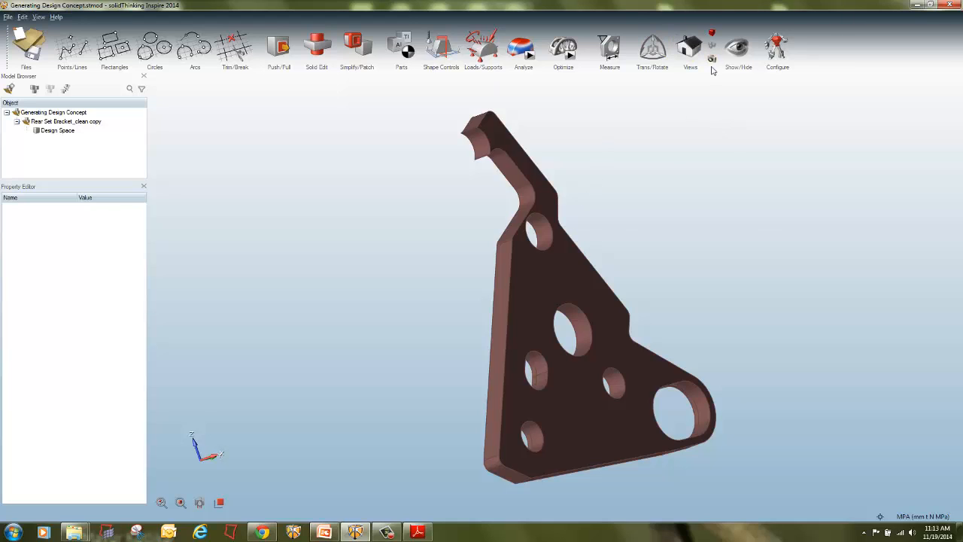
Step: Reorient the bracket and restore the Current view again, then switch to The Basics.pdf in Adobe Reader
{"action": "left_click", "coordinate": [712, 60]}
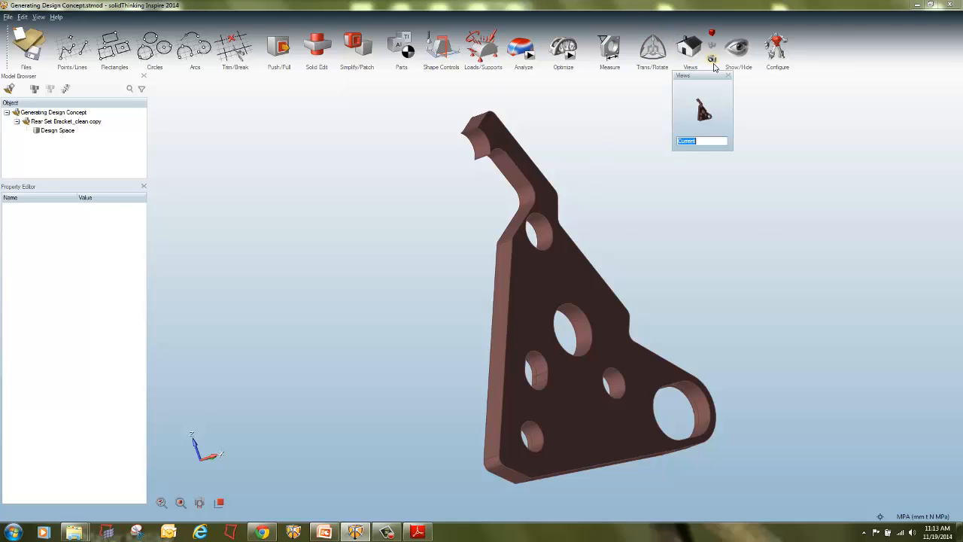
{"action": "middle_click_drag", "start_coordinate": [693, 300], "coordinate": [574, 128]}
{"action": "left_click", "coordinate": [703, 111]}
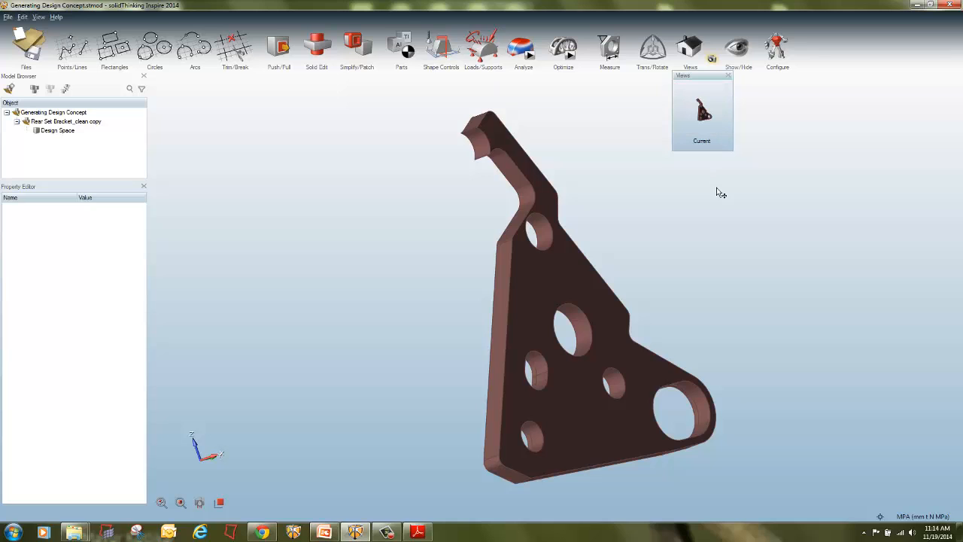
{"action": "key", "text": "alt+Tab"}
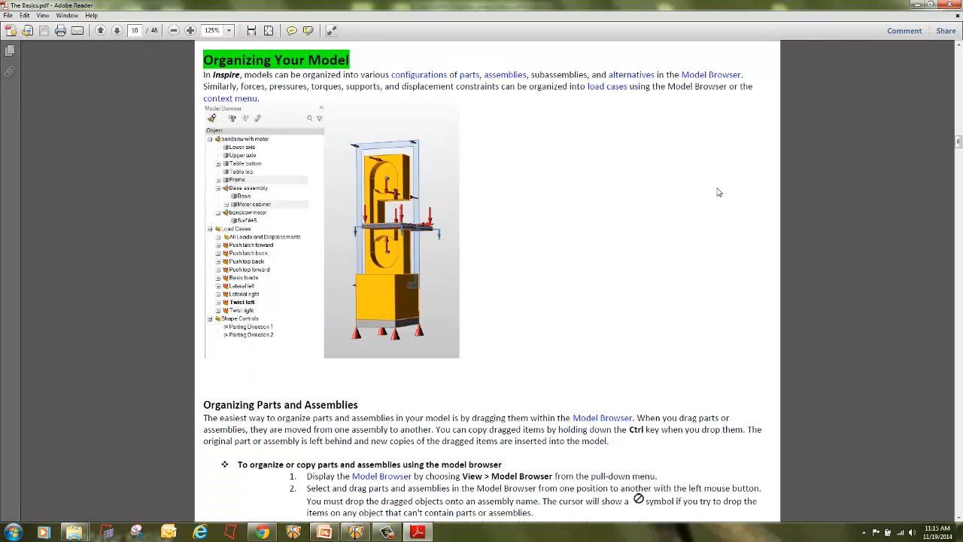
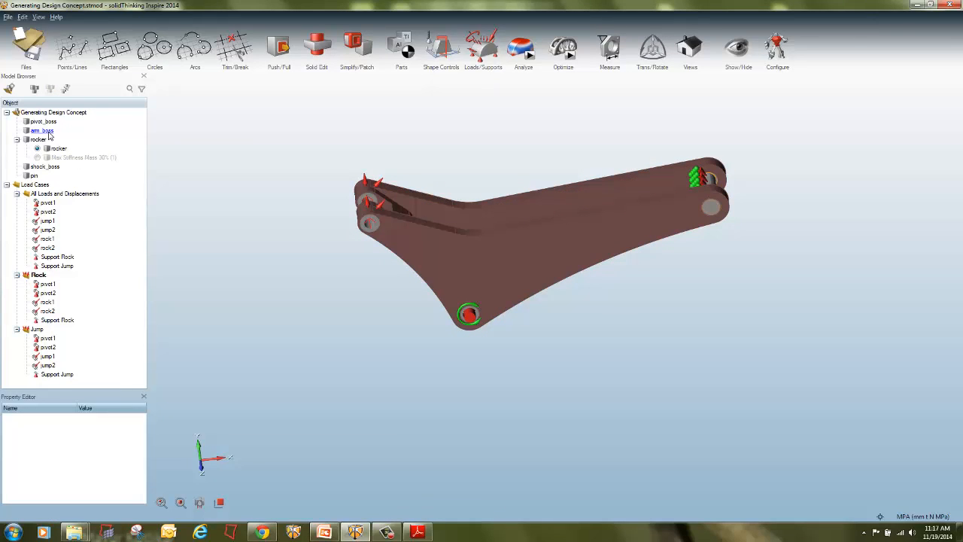
Step: Highlight the shock_boss, pin, arm_boss and pivot_boss parts one after another and hide the rocker to expose them
{"action": "left_click", "coordinate": [44, 167]}
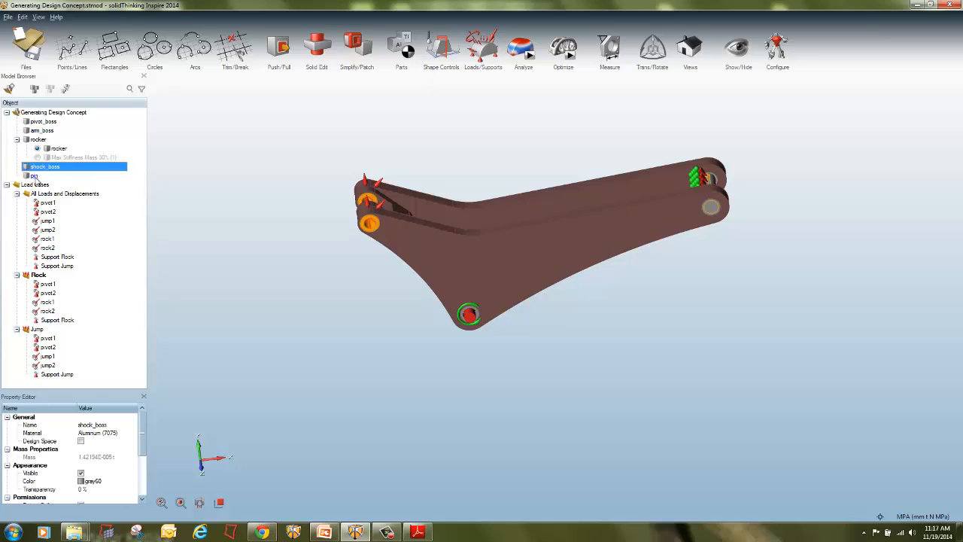
{"action": "left_click", "coordinate": [33, 176]}
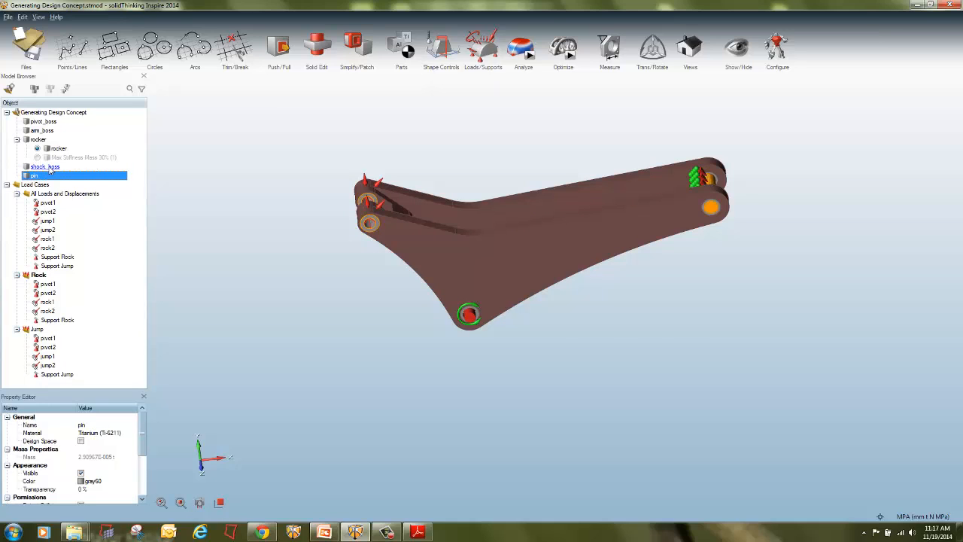
{"action": "left_click", "coordinate": [45, 167]}
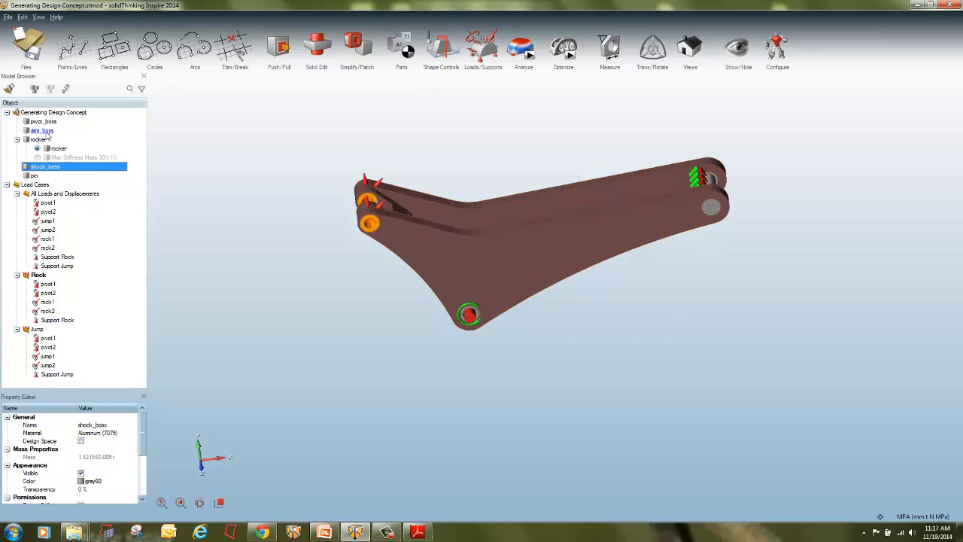
{"action": "left_click", "coordinate": [44, 132]}
{"action": "left_click", "coordinate": [46, 123]}
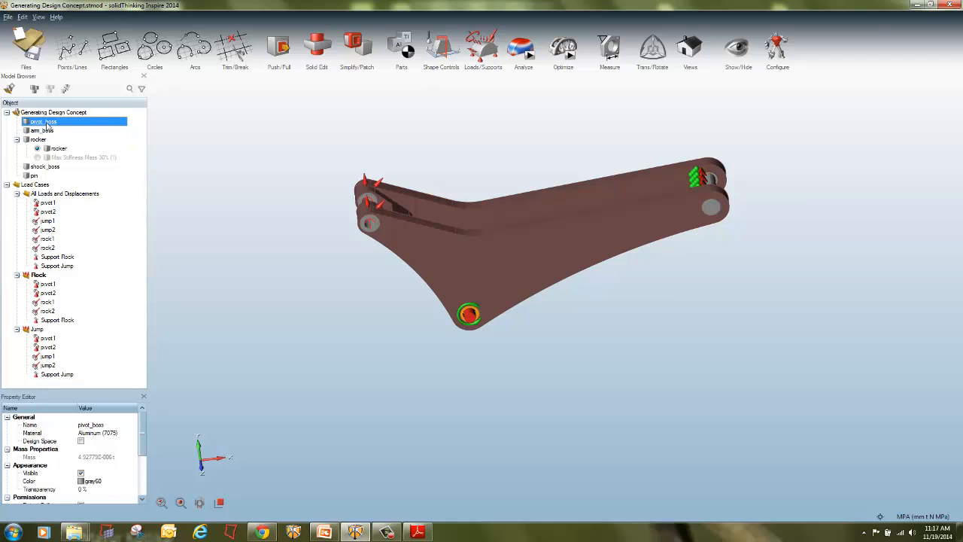
{"action": "left_click", "coordinate": [34, 140]}
{"action": "left_click", "coordinate": [28, 142]}
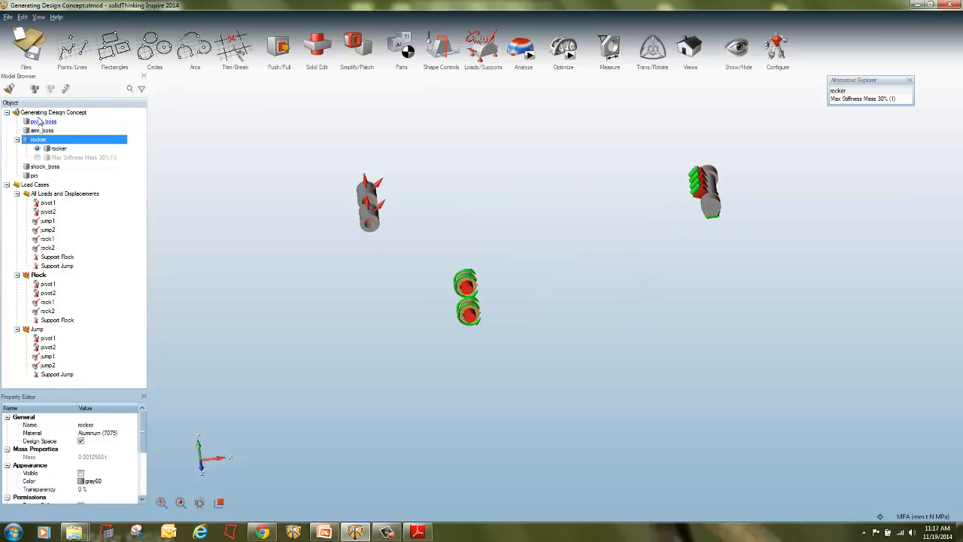
Step: Create a new assembly named joints under the Generating Design Concept model
{"action": "right_click", "coordinate": [50, 113]}
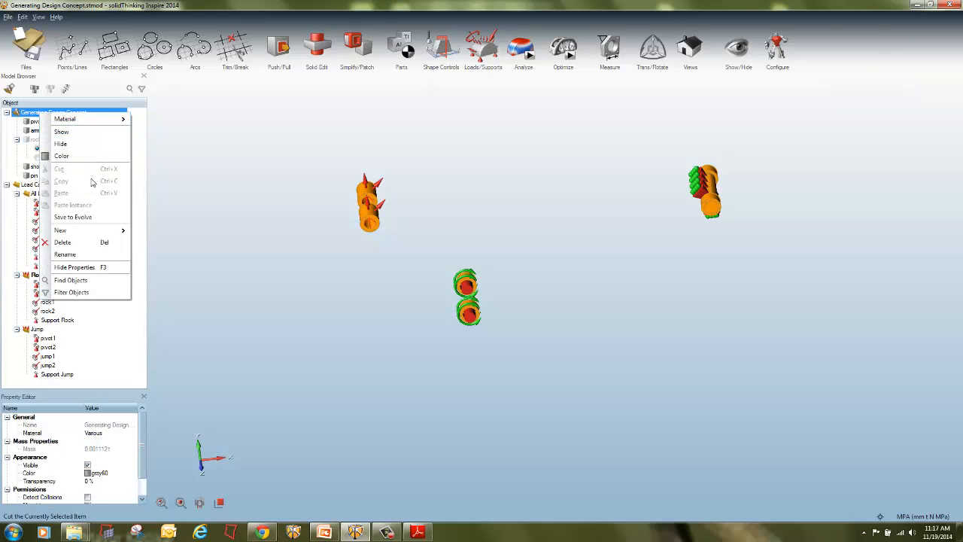
{"action": "mouse_move", "coordinate": [102, 232]}
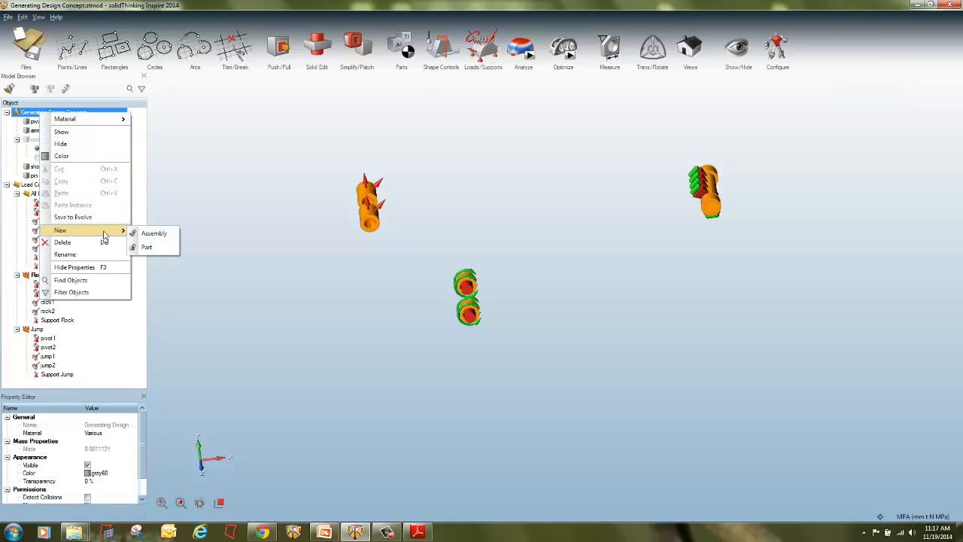
{"action": "left_click", "coordinate": [151, 233]}
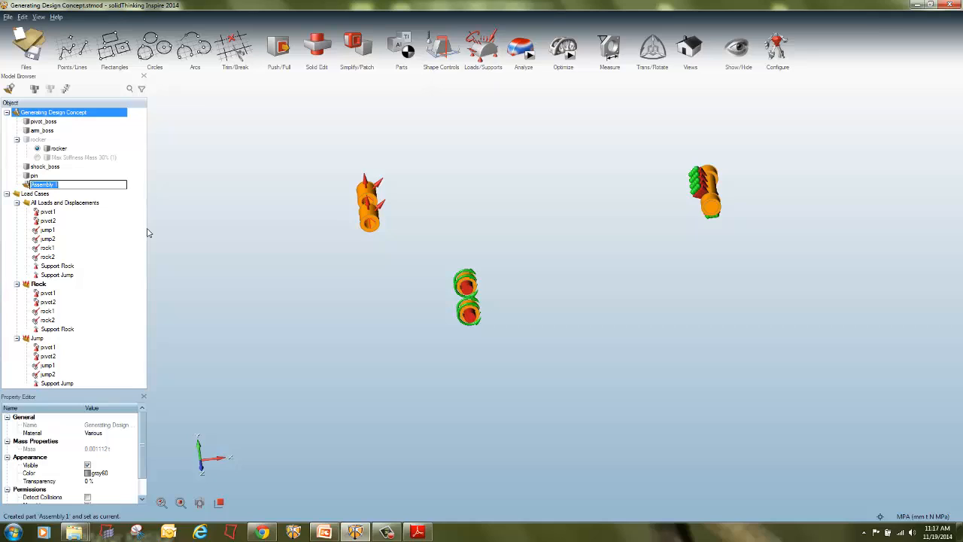
{"action": "key", "text": "BackSpace"}
{"action": "type", "text": "joints"}
{"action": "key", "text": "Return"}
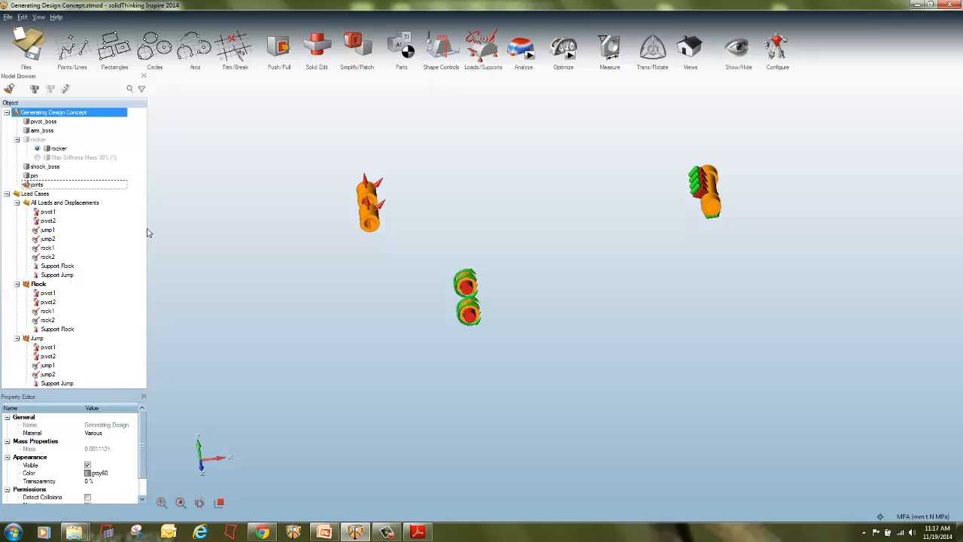
Step: Move the pin, shock_boss, arm_boss and pivot_boss parts together into the joints assembly
{"action": "left_click", "coordinate": [34, 176]}
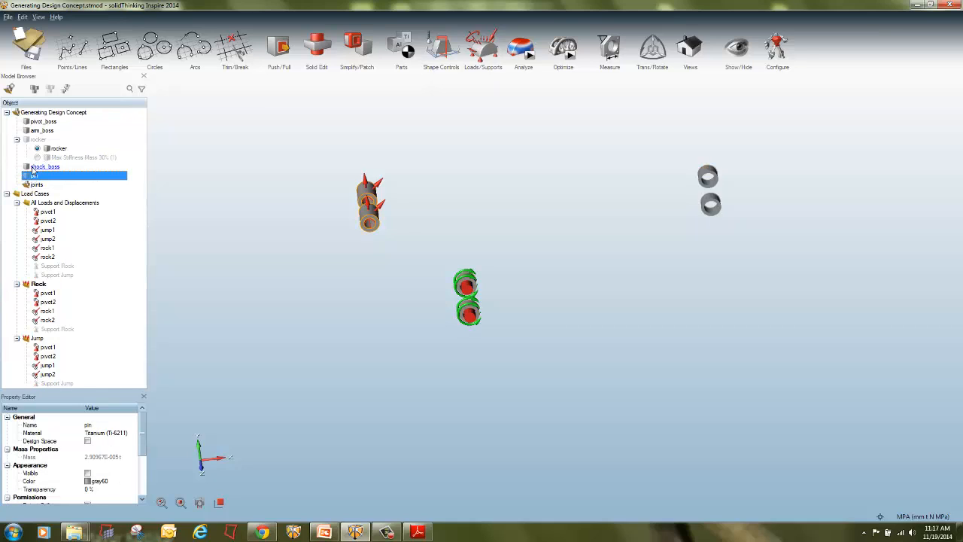
{"action": "left_click", "coordinate": [43, 166], "text": "ctrl"}
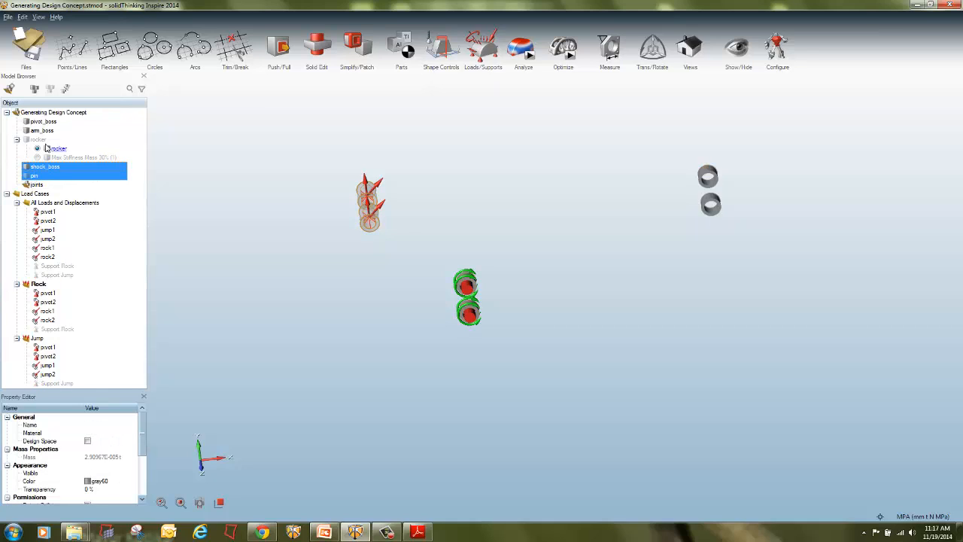
{"action": "left_click", "coordinate": [42, 131], "text": "ctrl"}
{"action": "left_click", "coordinate": [43, 121], "text": "ctrl"}
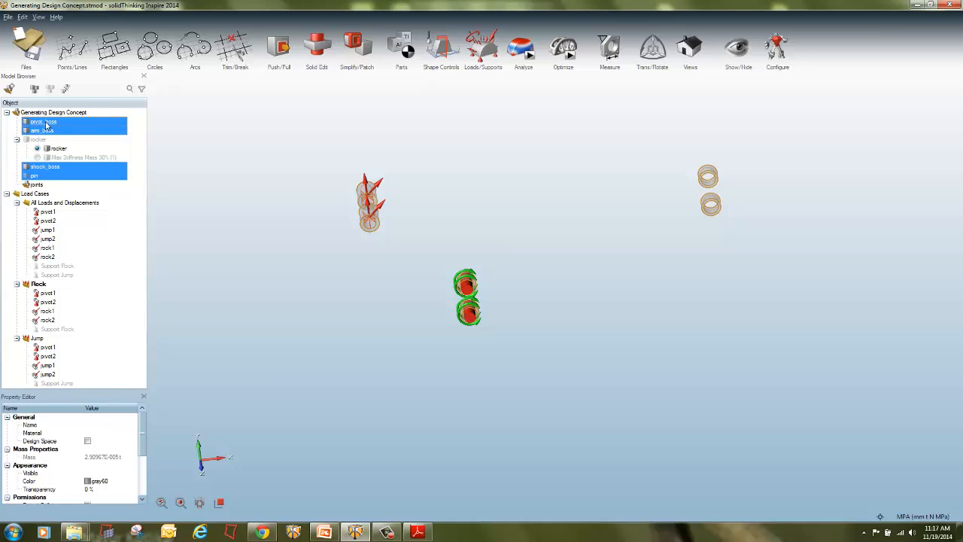
{"action": "left_click_drag", "start_coordinate": [58, 181], "coordinate": [36, 189]}
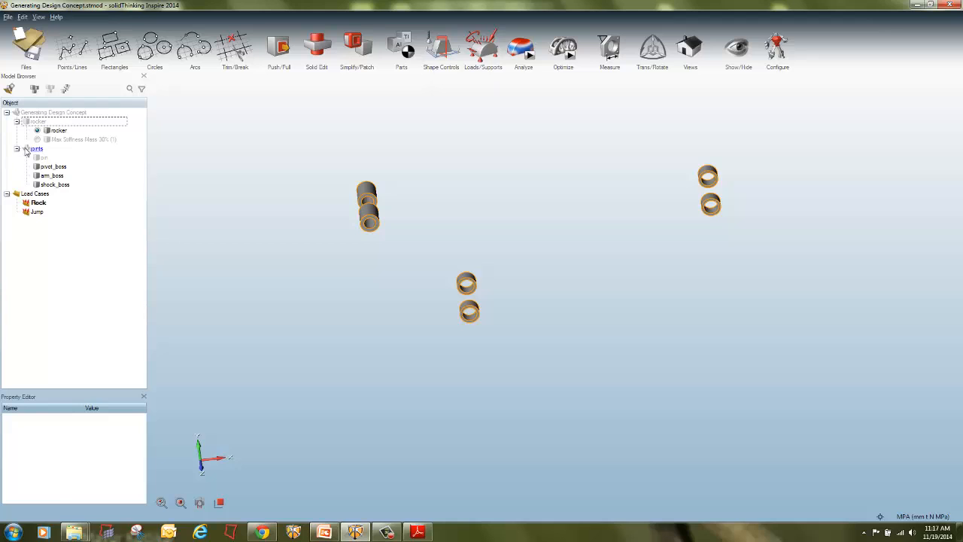
Step: Show the joints assembly and the rocker together, then hide the whole joints assembly
{"action": "left_click", "coordinate": [26, 149]}
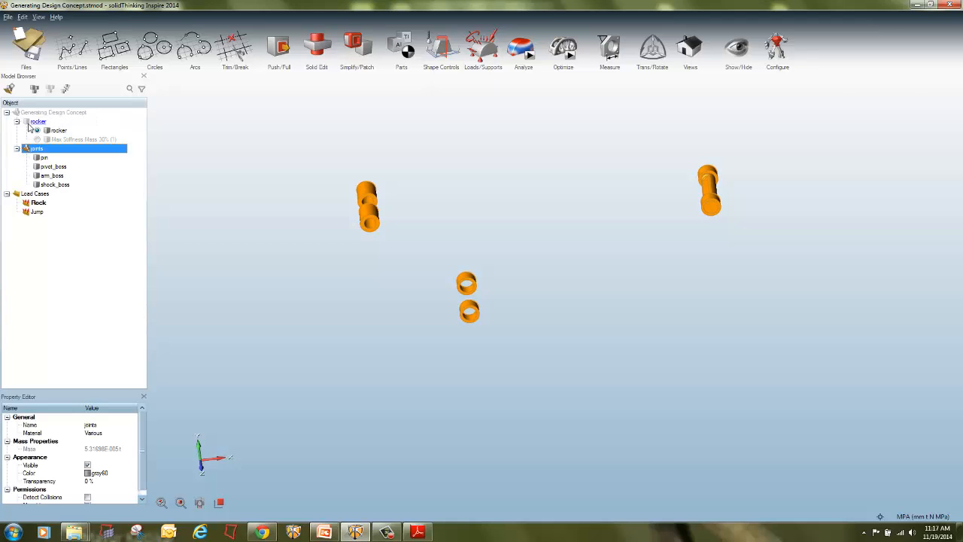
{"action": "left_click", "coordinate": [26, 123]}
{"action": "left_click", "coordinate": [21, 113]}
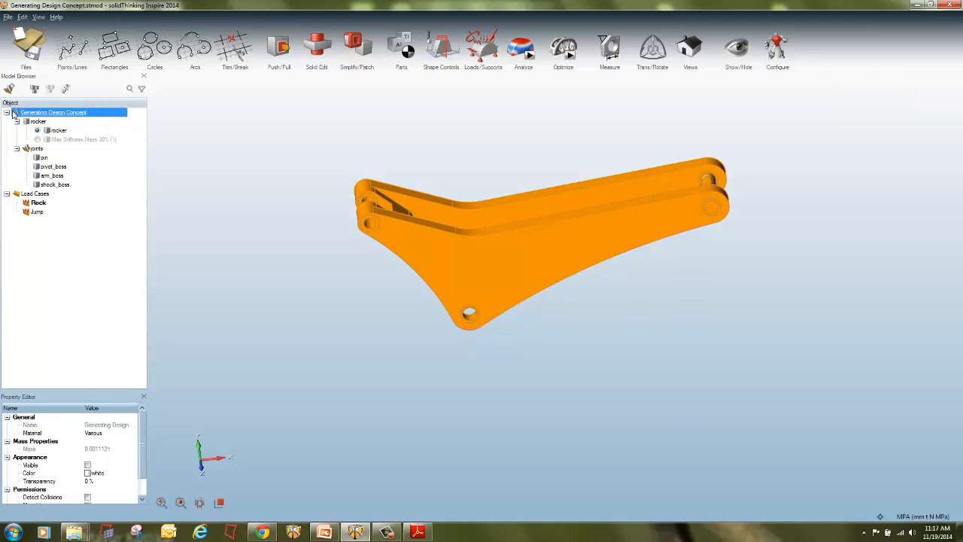
{"action": "left_click", "coordinate": [25, 149]}
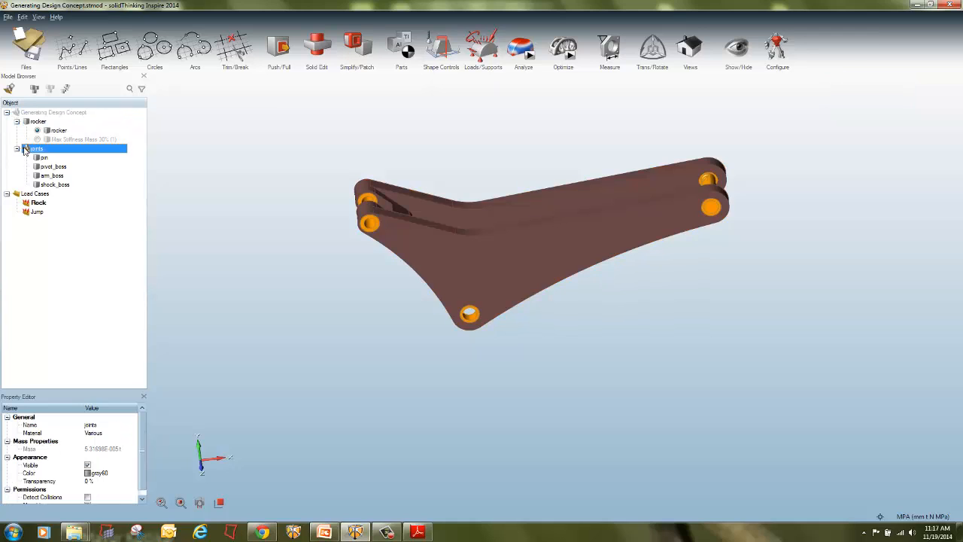
{"action": "left_click", "coordinate": [25, 149]}
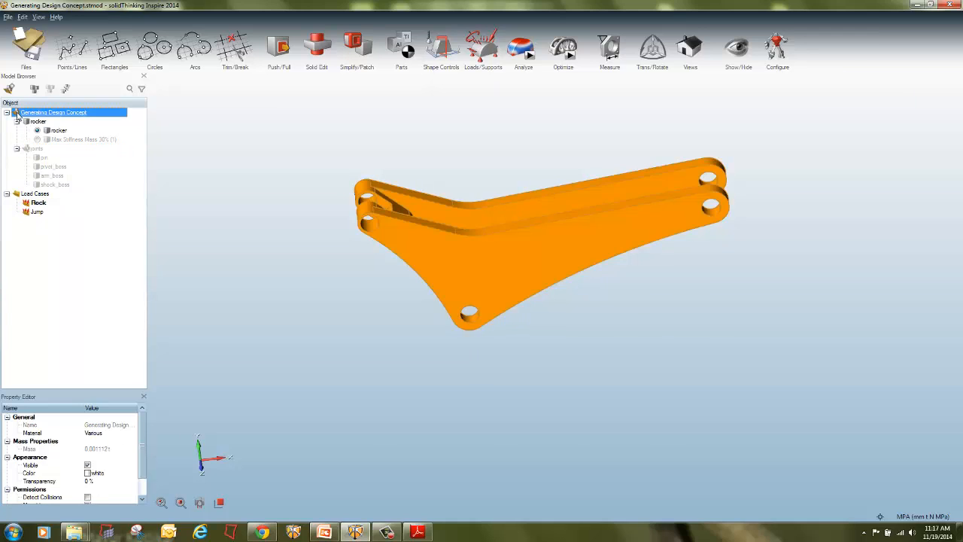
Step: Collapse and re-expand the Load Cases folder, then select the Rock and Jump load cases in turn
{"action": "left_click", "coordinate": [6, 194]}
{"action": "left_click", "coordinate": [6, 193]}
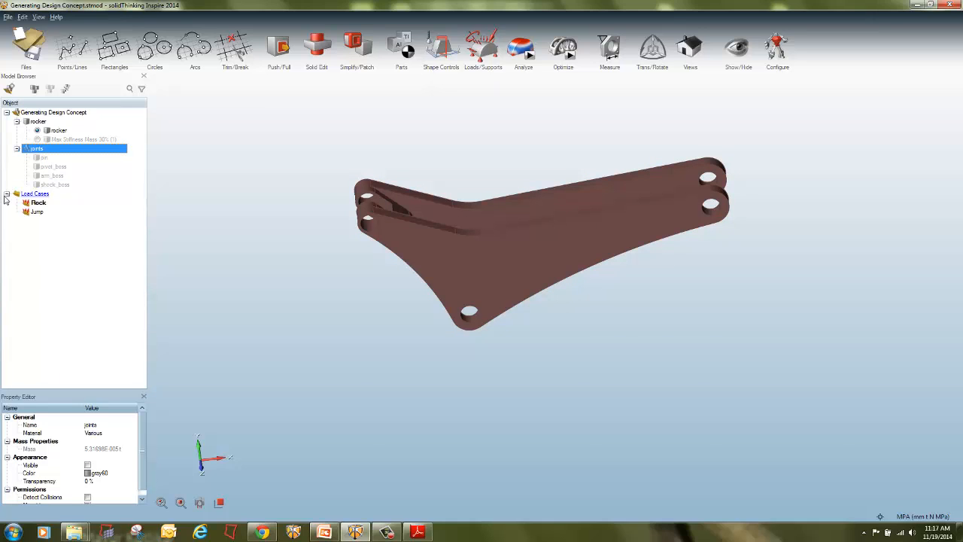
{"action": "left_click", "coordinate": [26, 204]}
{"action": "left_click", "coordinate": [30, 212]}
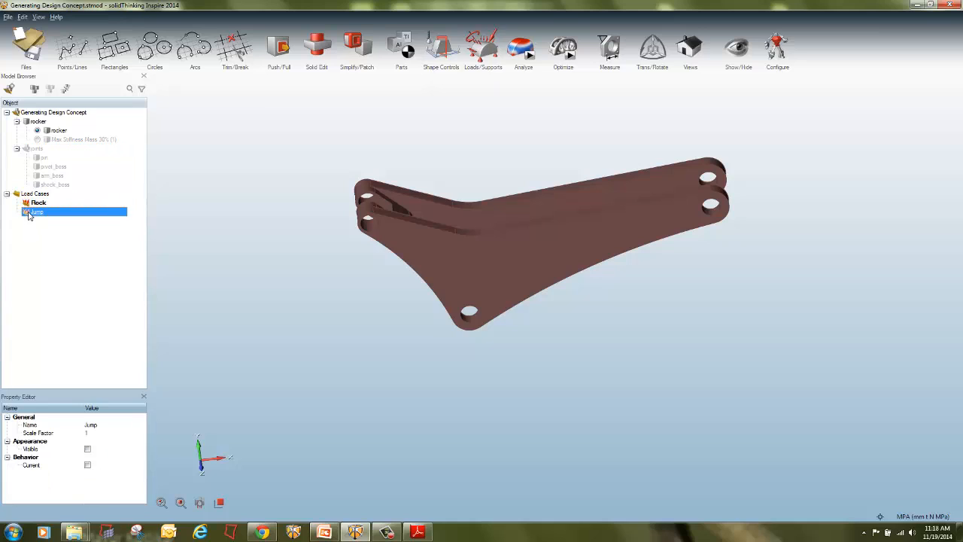
Step: Undo the recent visibility changes and the joints grouping so the pin and boss parts sit directly under the model again
{"action": "left_click", "coordinate": [30, 203]}
{"action": "left_click", "coordinate": [31, 213]}
{"action": "key", "text": "d"}
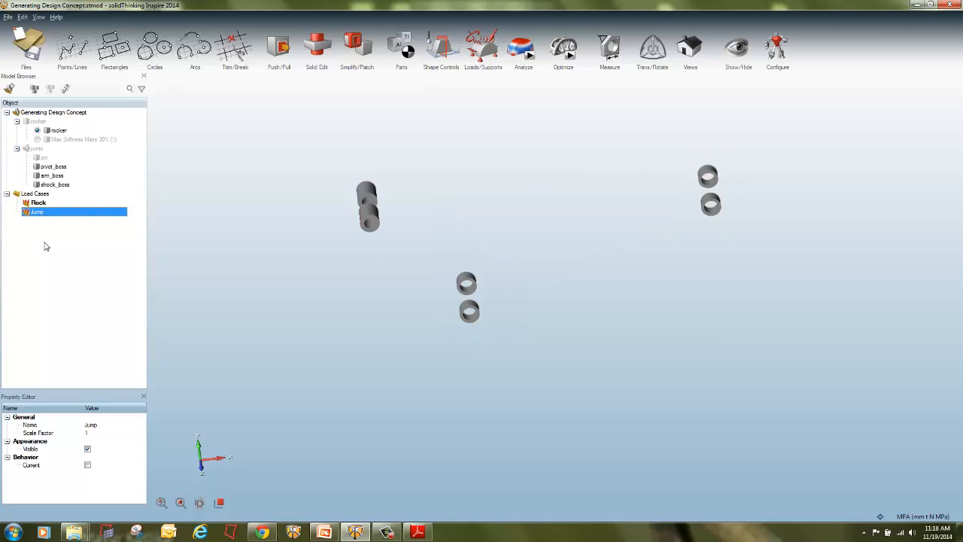
{"action": "key", "text": "ctrl+z"}
{"action": "key", "text": "ctrl+z"}
{"action": "key", "text": "ctrl+z"}
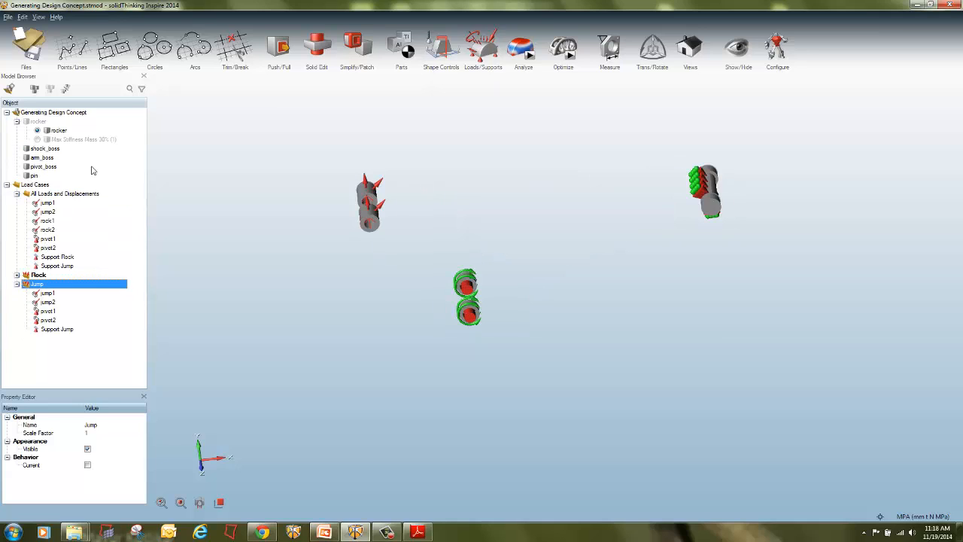
Step: Show the rocker part with the Rock load case expanded, and add a new assembly under the Generating Design Concept model
{"action": "left_click", "coordinate": [27, 122]}
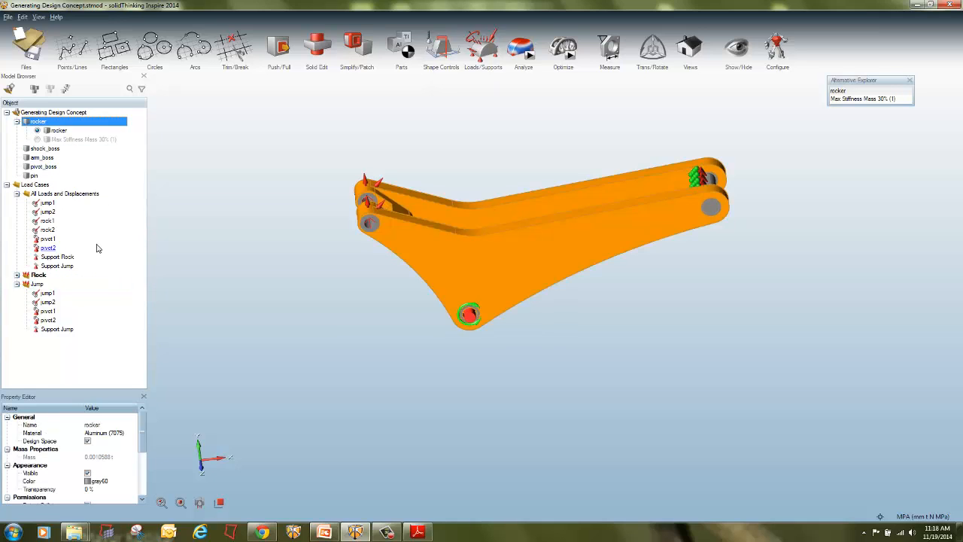
{"action": "left_click", "coordinate": [17, 275]}
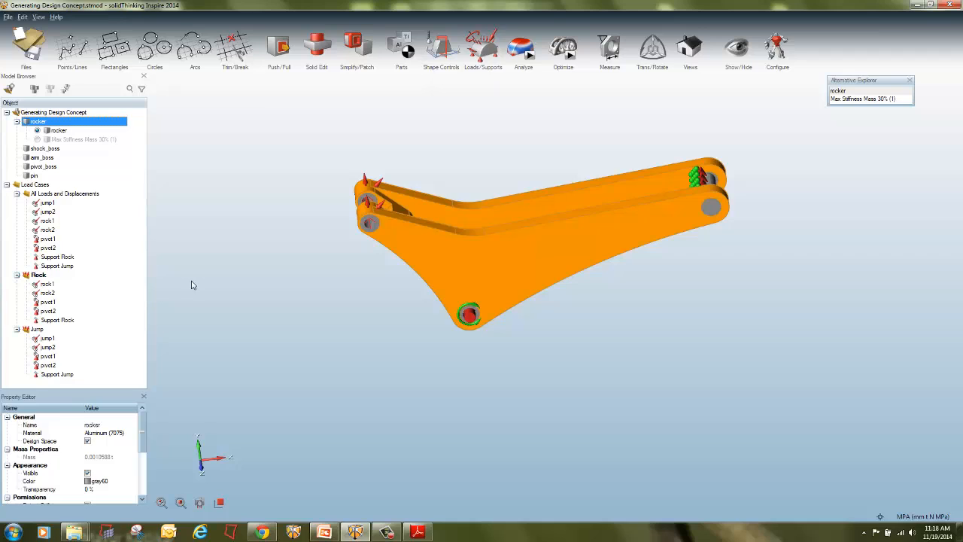
{"action": "left_click", "coordinate": [9, 89]}
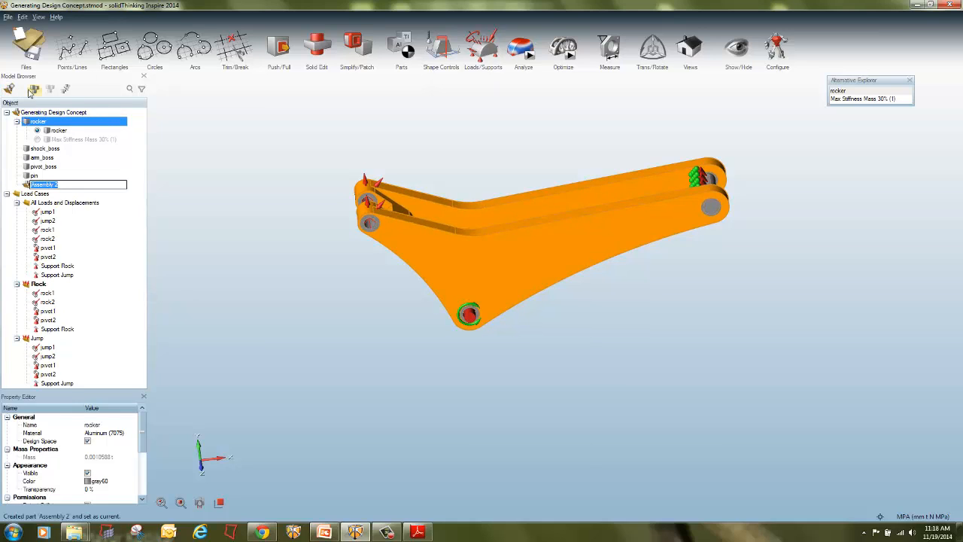
{"action": "left_click", "coordinate": [73, 195]}
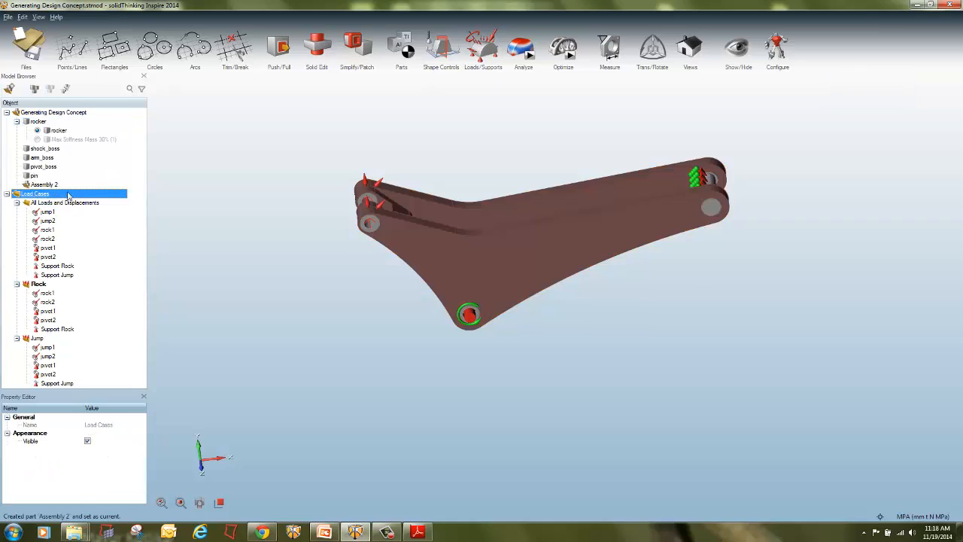
{"action": "left_click", "coordinate": [12, 88]}
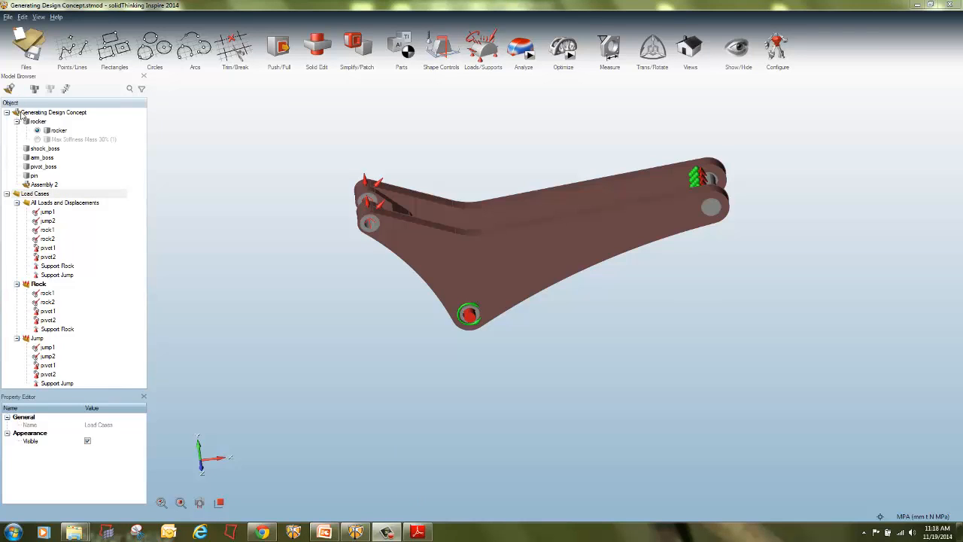
Step: Select the shock_boss part, clear the selection, and select the pivot_boss part
{"action": "left_click", "coordinate": [43, 150]}
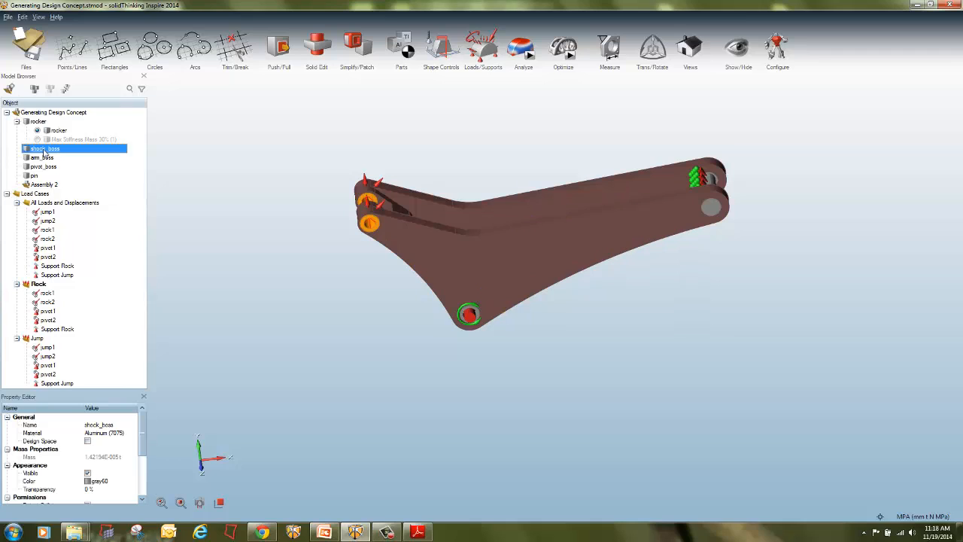
{"action": "left_click", "coordinate": [256, 178]}
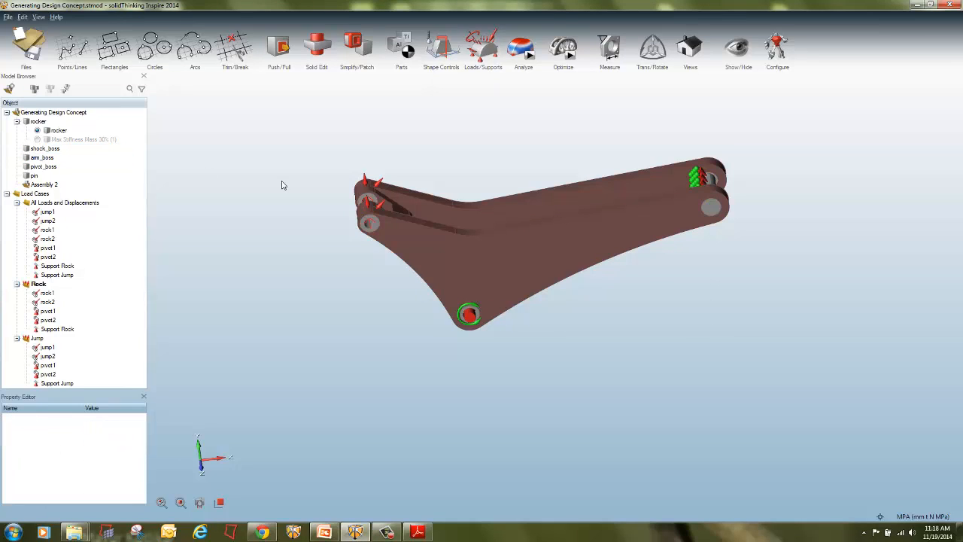
{"action": "left_click", "coordinate": [64, 166]}
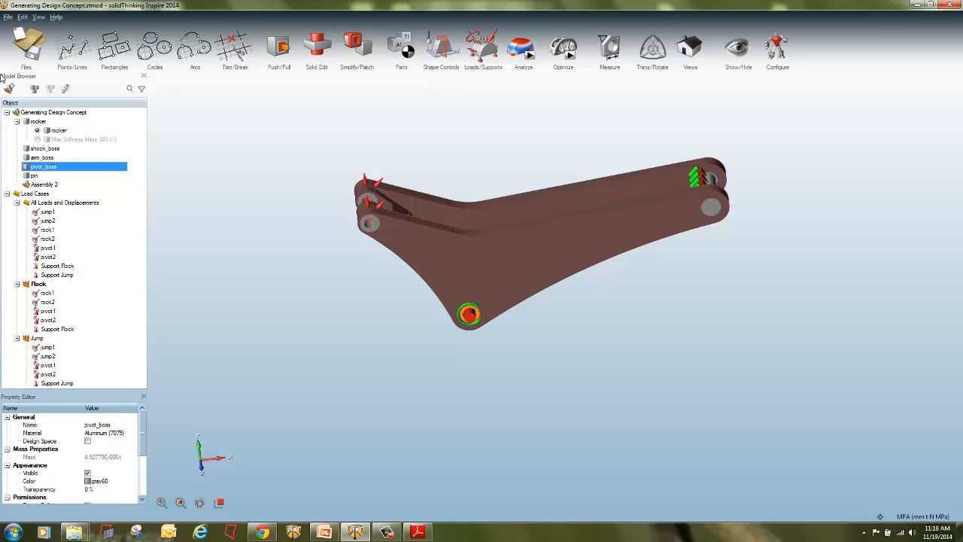
Step: Open and close the Model Browser's object filter and its find bar to preview both tools
{"action": "left_click", "coordinate": [142, 92]}
{"action": "left_click", "coordinate": [141, 92]}
{"action": "left_click", "coordinate": [131, 92]}
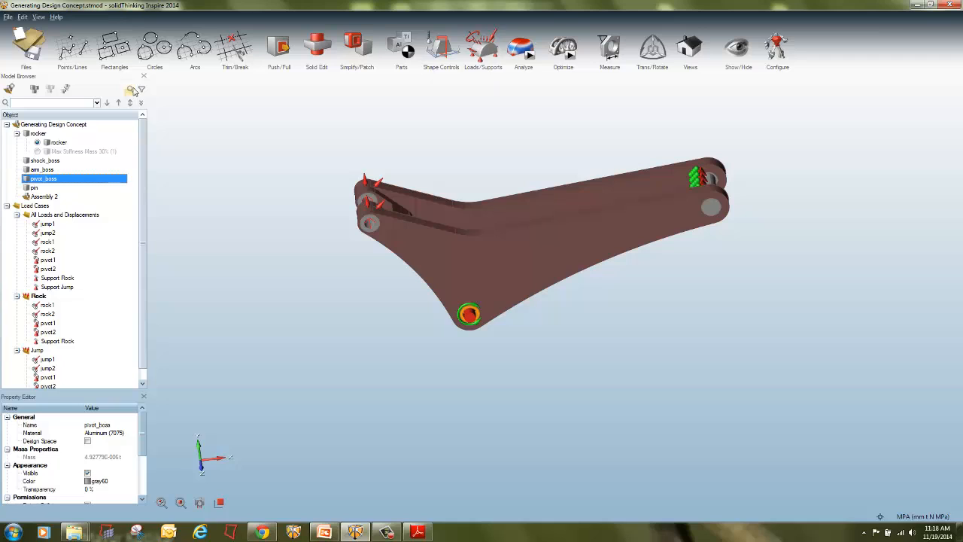
{"action": "left_click", "coordinate": [131, 91]}
{"action": "left_click", "coordinate": [142, 91]}
{"action": "left_click", "coordinate": [141, 92]}
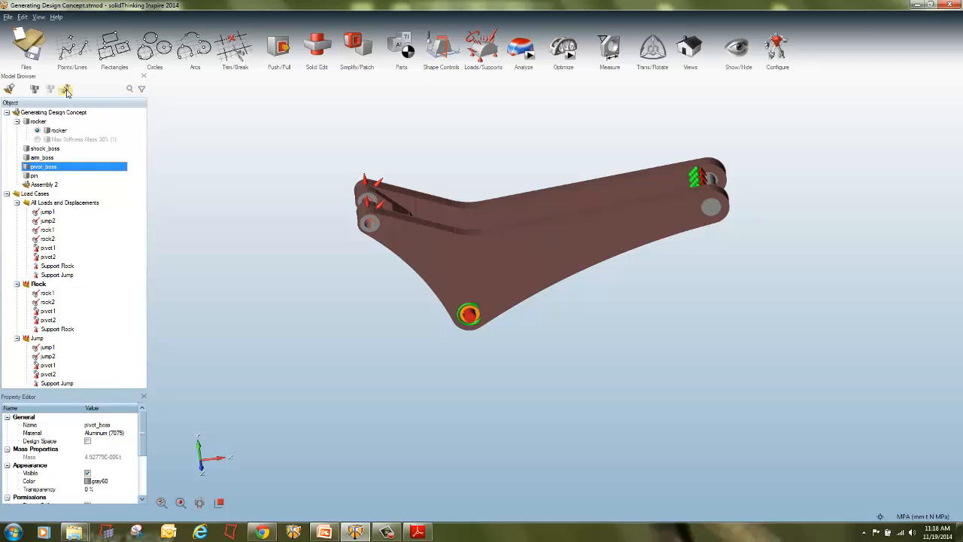
Step: Reverse the visibility of the model's objects several times, then show all objects
{"action": "left_click", "coordinate": [66, 90]}
{"action": "left_click", "coordinate": [66, 89]}
{"action": "left_click", "coordinate": [66, 90]}
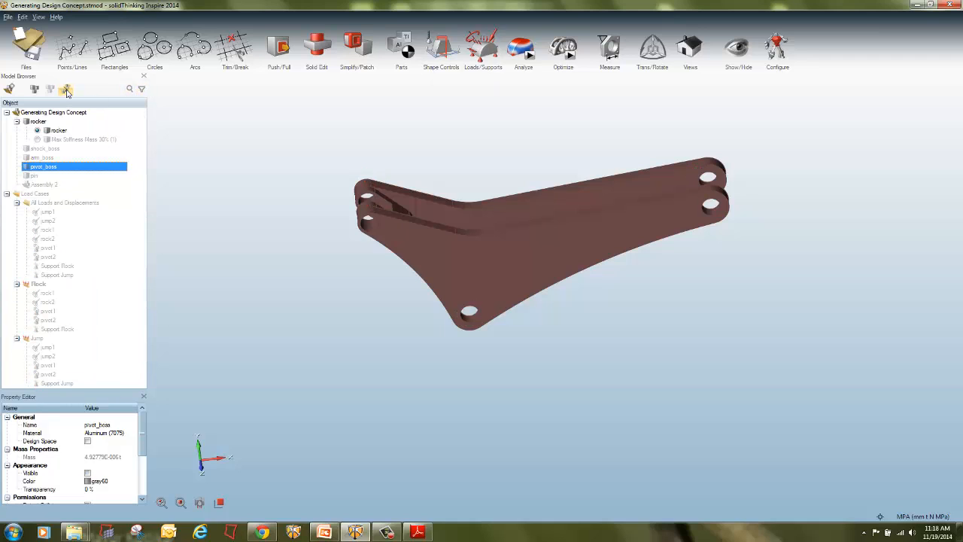
{"action": "left_click", "coordinate": [66, 89]}
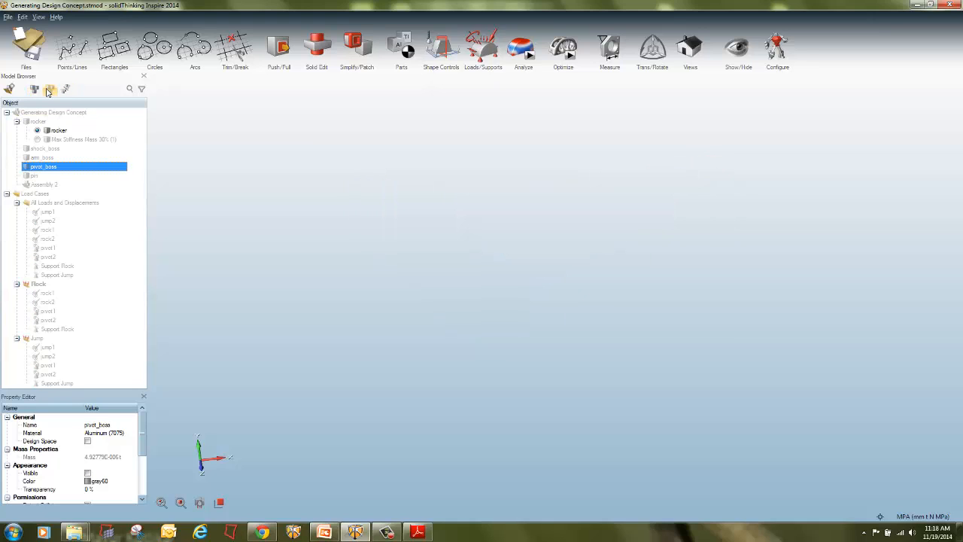
{"action": "left_click", "coordinate": [34, 89]}
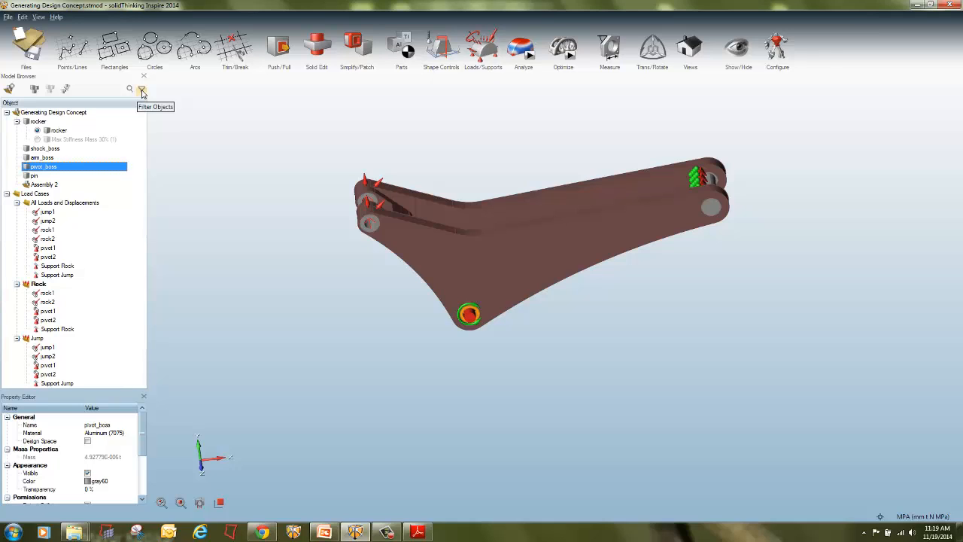
Step: Create a new load case under Load Cases and move the pivot1 support from the Jump load case into it
{"action": "right_click", "coordinate": [23, 194]}
{"action": "mouse_move", "coordinate": [98, 228]}
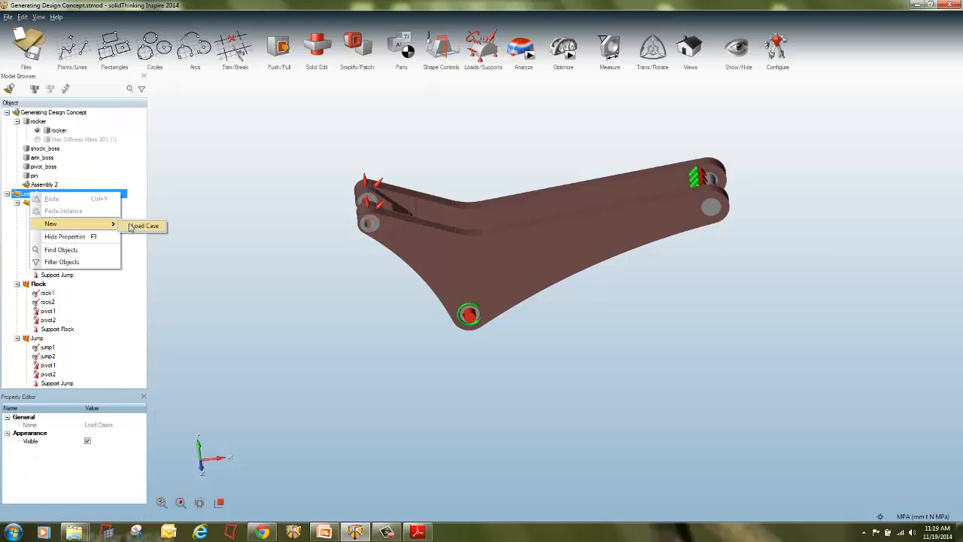
{"action": "left_click", "coordinate": [130, 227]}
{"action": "key", "text": "Return"}
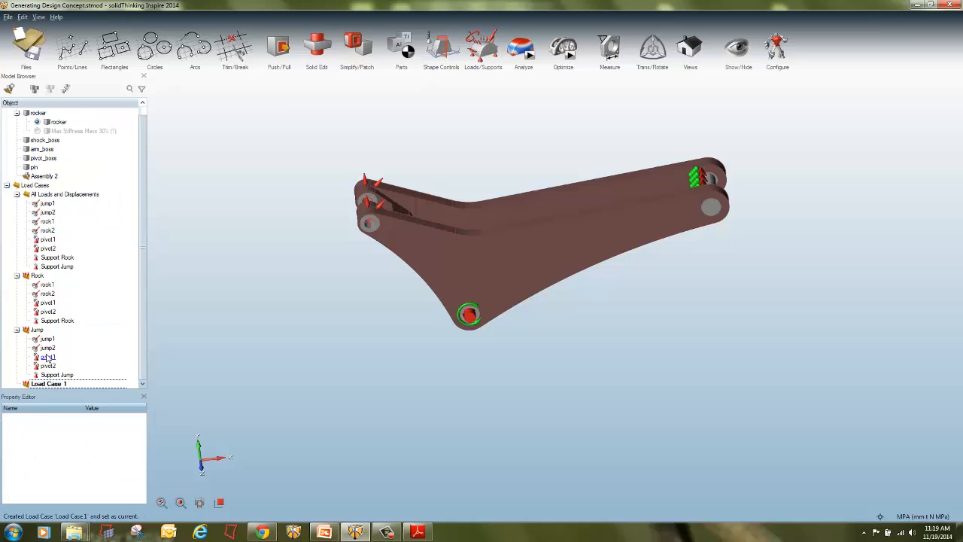
{"action": "left_click", "coordinate": [59, 358]}
{"action": "left_click_drag", "start_coordinate": [59, 358], "coordinate": [60, 384]}
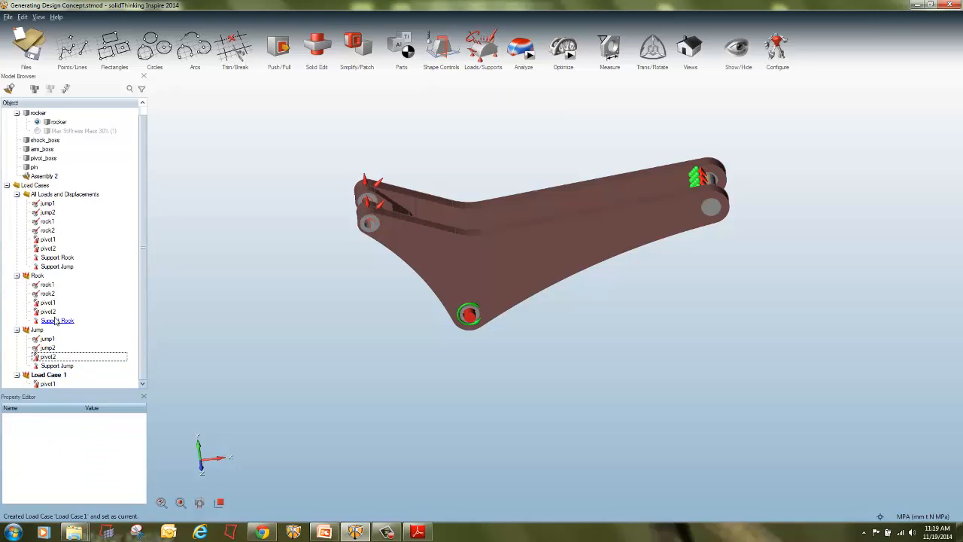
Step: Copy the pivot2 support from the Rock load case into Load Case 1
{"action": "left_click", "coordinate": [99, 314]}
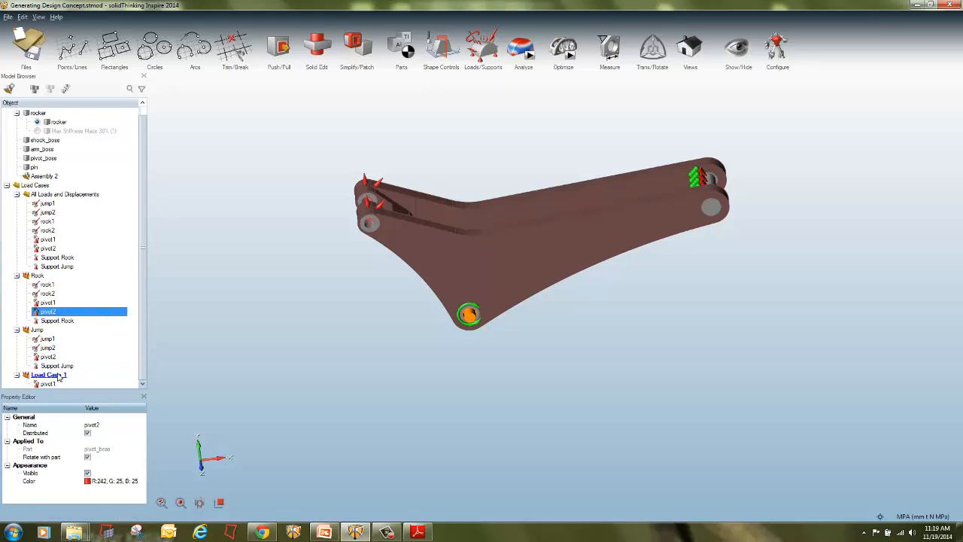
{"action": "left_click", "coordinate": [97, 373]}
{"action": "key", "text": "ctrl+v"}
{"action": "scroll", "coordinate": [76, 370], "scroll_direction": "down", "scroll_amount": 1}
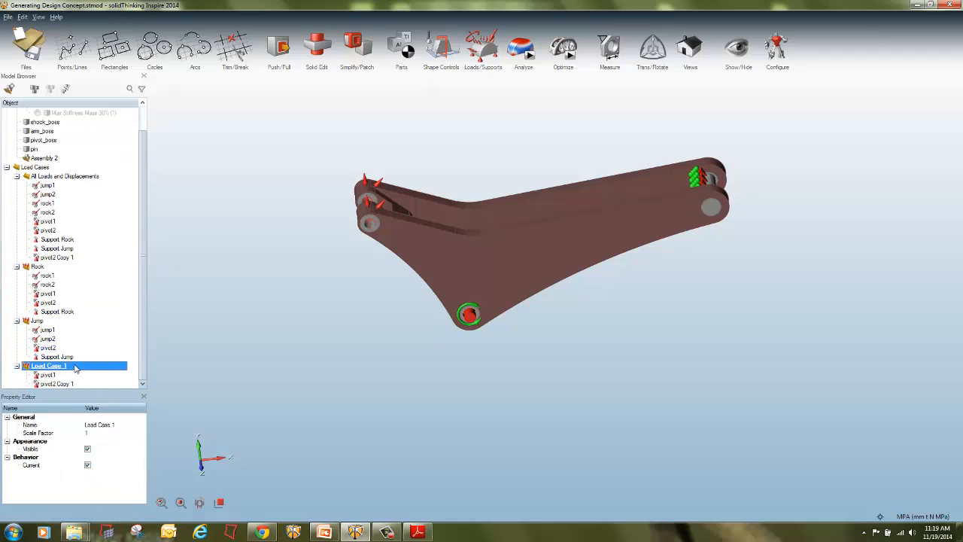
Step: Copy the pivot1 support from All Loads and Displacements into Load Case 1
{"action": "left_click", "coordinate": [47, 385]}
{"action": "left_click", "coordinate": [49, 375]}
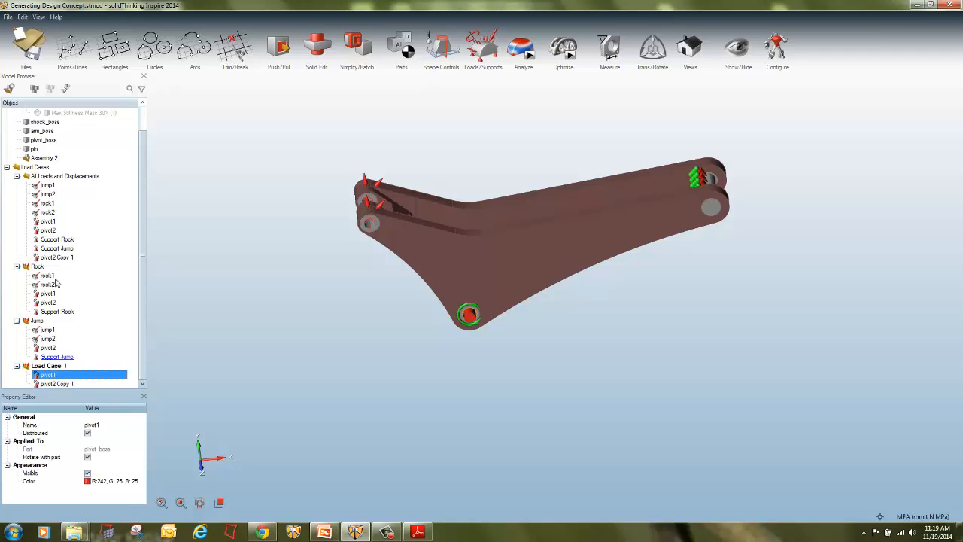
{"action": "left_click", "coordinate": [57, 224]}
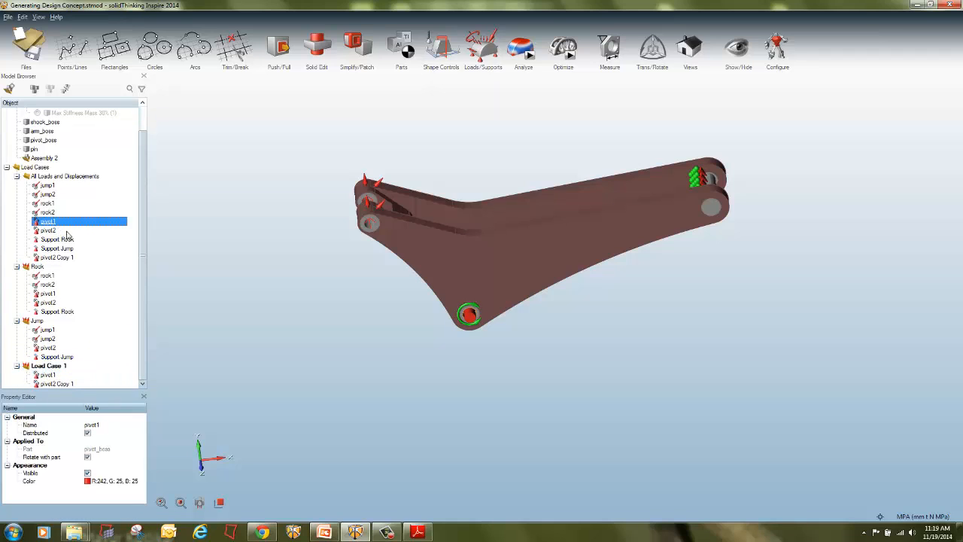
{"action": "left_click", "coordinate": [50, 367]}
{"action": "key", "text": "ctrl+v"}
{"action": "scroll", "coordinate": [52, 375], "scroll_direction": "down", "scroll_amount": 1}
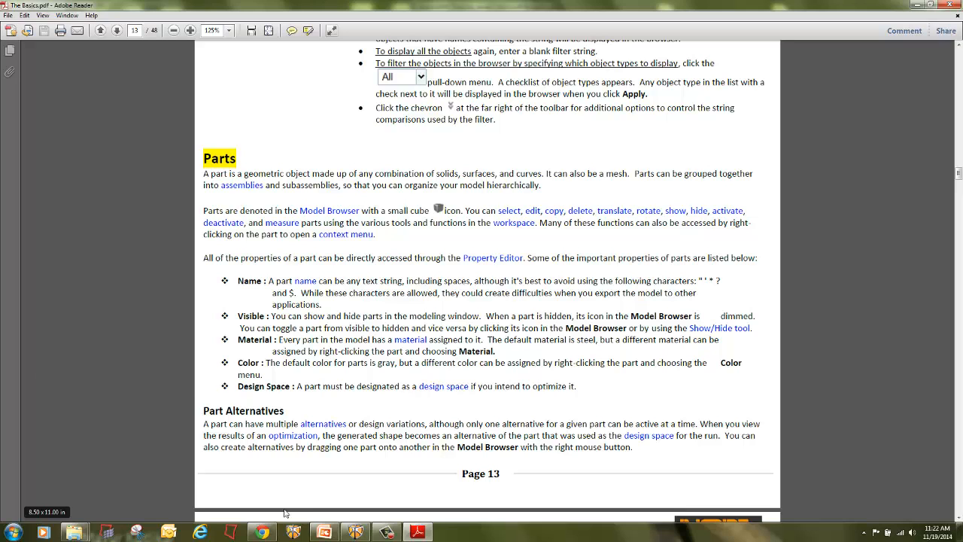
Step: Switch from the PDF guide back to solidThinking Inspire and select the rocker part, then its active rocker alternative
{"action": "left_click", "coordinate": [356, 532]}
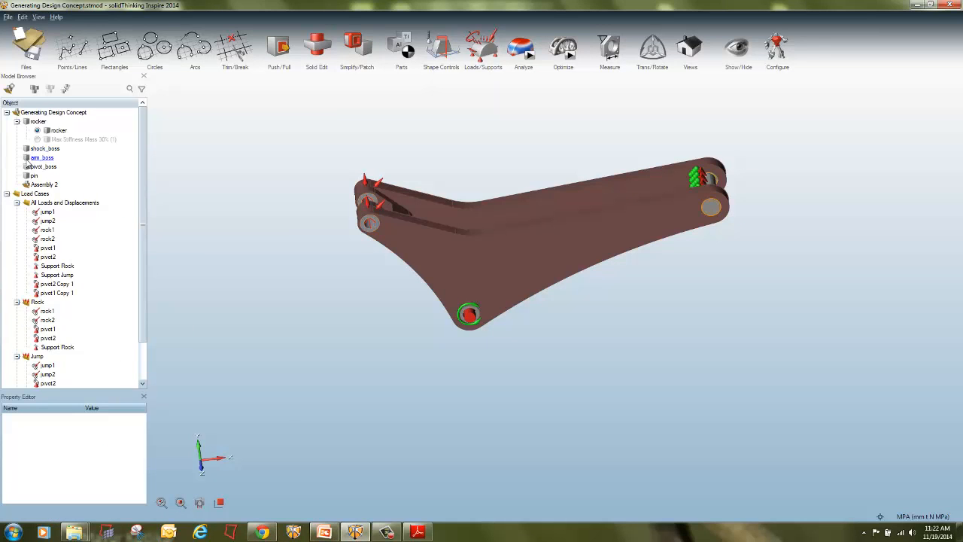
{"action": "left_click", "coordinate": [26, 123]}
{"action": "left_click", "coordinate": [26, 122]}
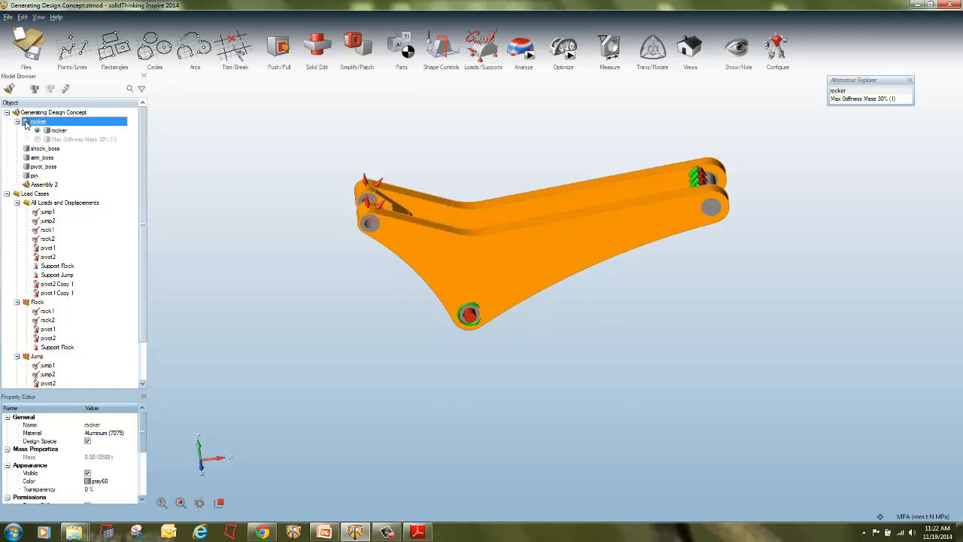
{"action": "left_click", "coordinate": [50, 131]}
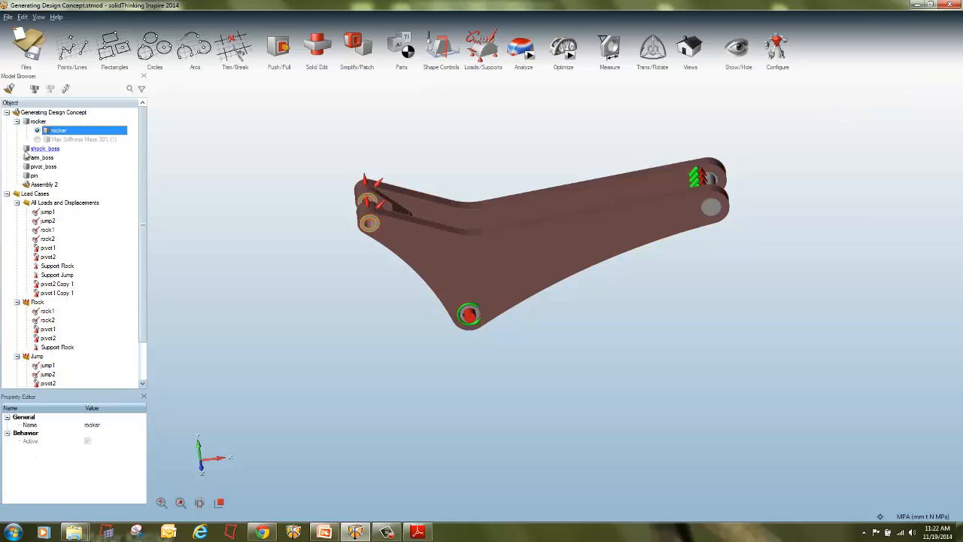
Step: Hide the shock_boss, arm_boss, pivot_boss and pin parts individually, then hide all remaining objects
{"action": "left_click", "coordinate": [27, 149]}
{"action": "left_click", "coordinate": [26, 157]}
{"action": "left_click", "coordinate": [26, 166]}
{"action": "left_click", "coordinate": [26, 175]}
{"action": "left_click", "coordinate": [233, 216]}
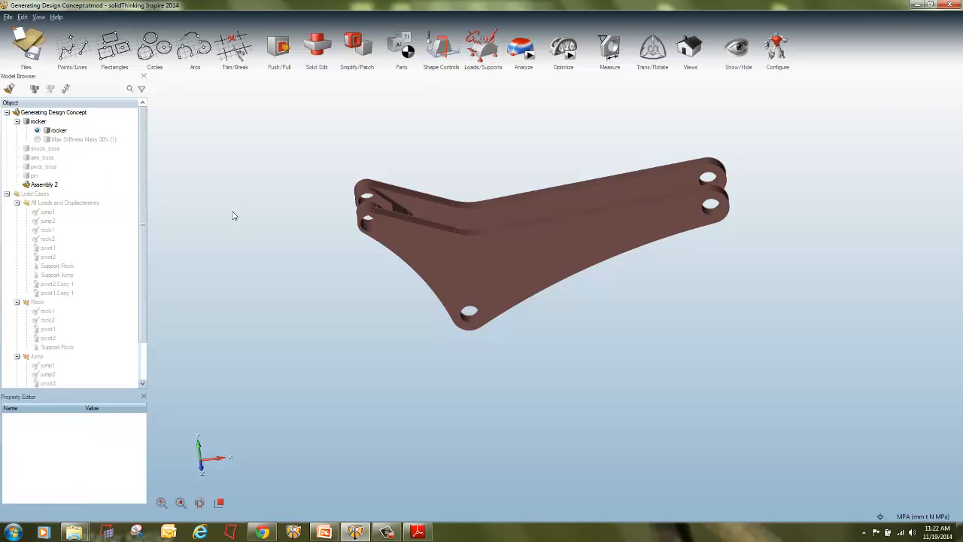
{"action": "left_click", "coordinate": [46, 90]}
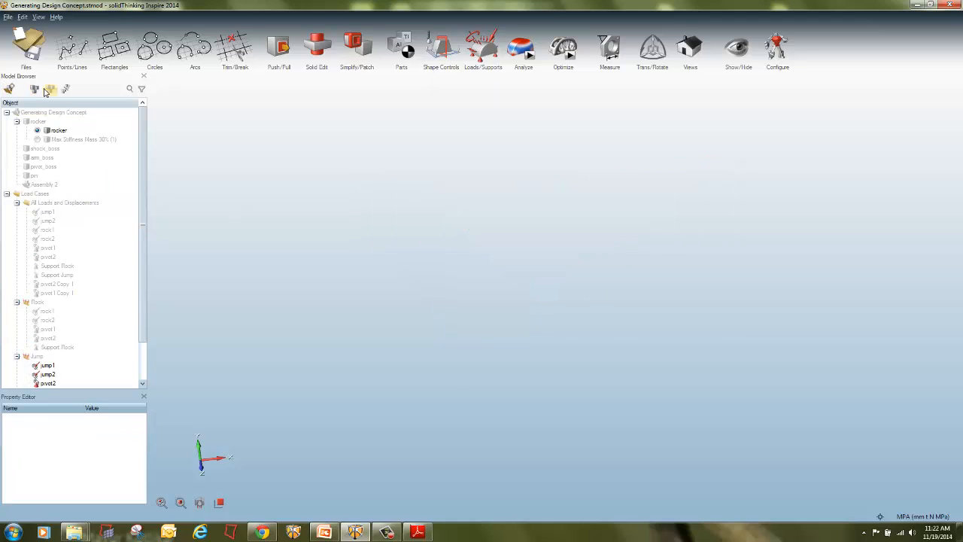
{"action": "left_click", "coordinate": [47, 90]}
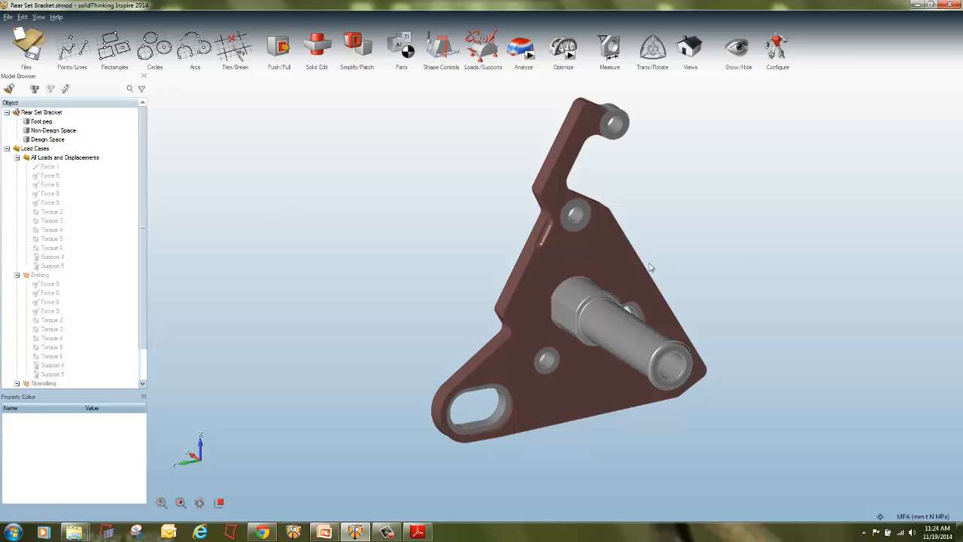
Step: Select the Design Space part of the Rear Set Bracket, clear it, and try box selections around the bracket
{"action": "left_click", "coordinate": [613, 256]}
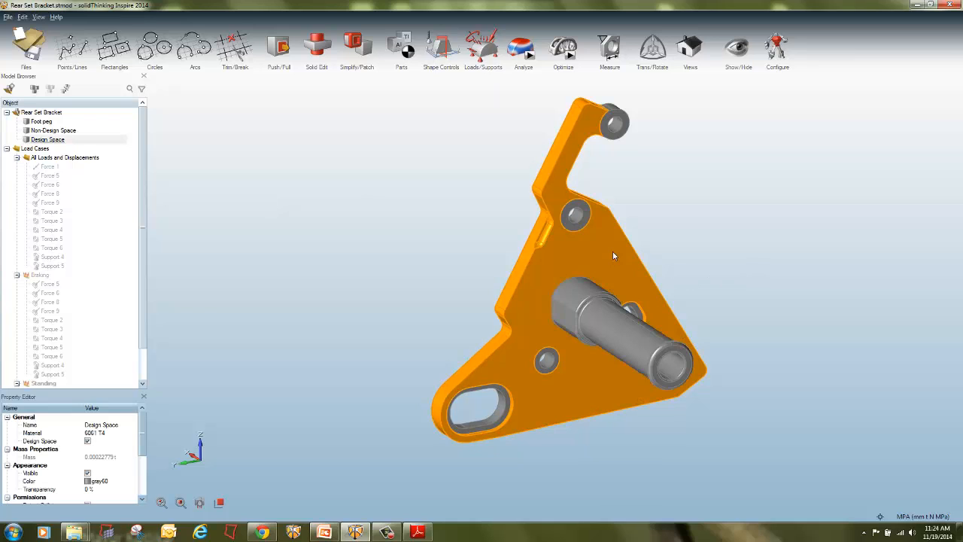
{"action": "left_click", "coordinate": [743, 244]}
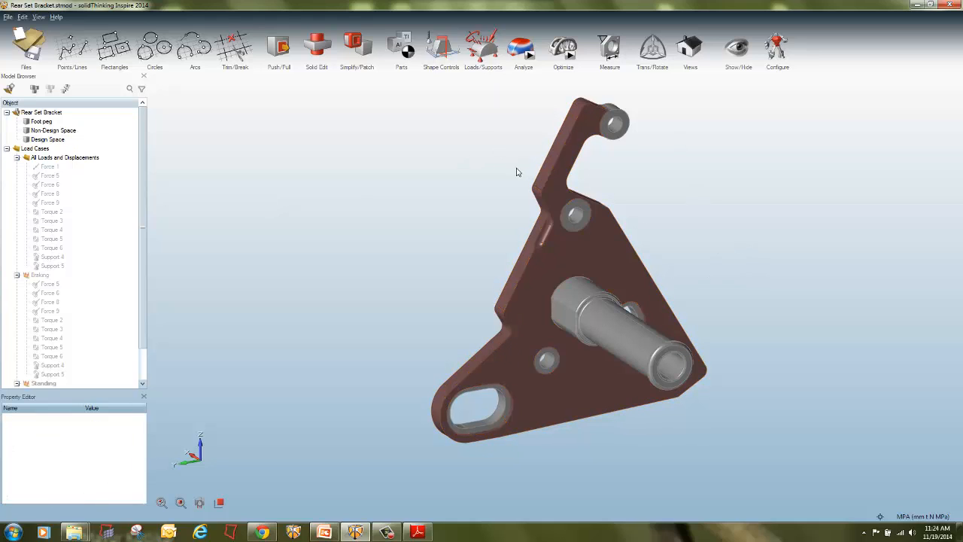
{"action": "left_click_drag", "start_coordinate": [380, 96], "coordinate": [725, 460]}
{"action": "left_click_drag", "start_coordinate": [437, 109], "coordinate": [472, 239]}
{"action": "left_click", "coordinate": [471, 239]}
{"action": "left_click", "coordinate": [547, 168]}
{"action": "key", "text": "Escape"}
Step: Box-select the Foot peg part, then select the Design Space part on its own and clear the selection
{"action": "left_click_drag", "start_coordinate": [803, 450], "coordinate": [534, 265]}
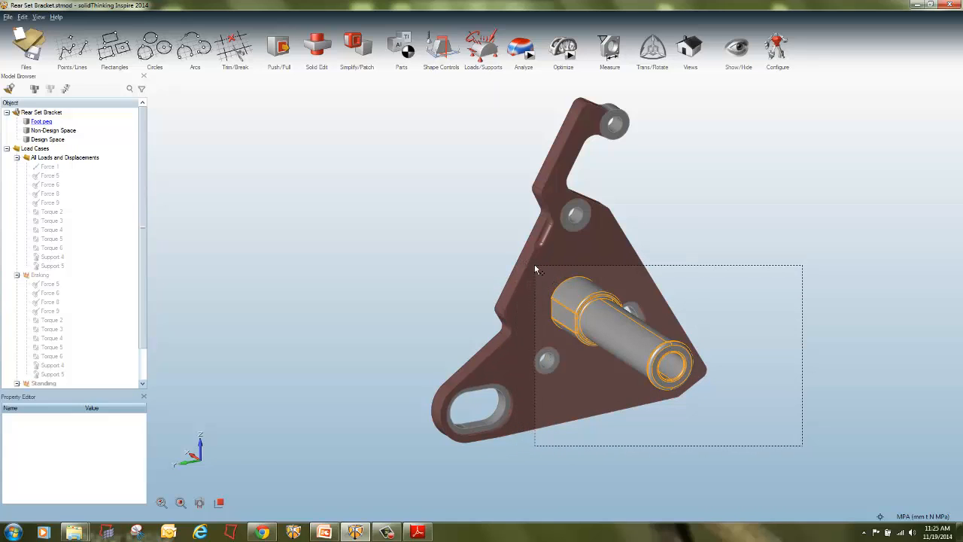
{"action": "left_click_drag", "start_coordinate": [536, 269], "coordinate": [323, 173]}
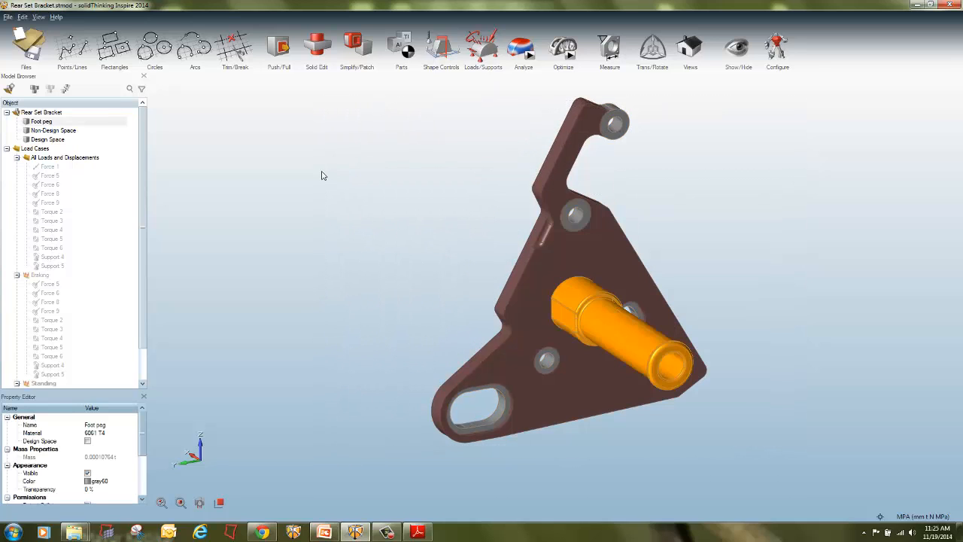
{"action": "left_click", "coordinate": [785, 452]}
{"action": "left_click", "coordinate": [601, 259]}
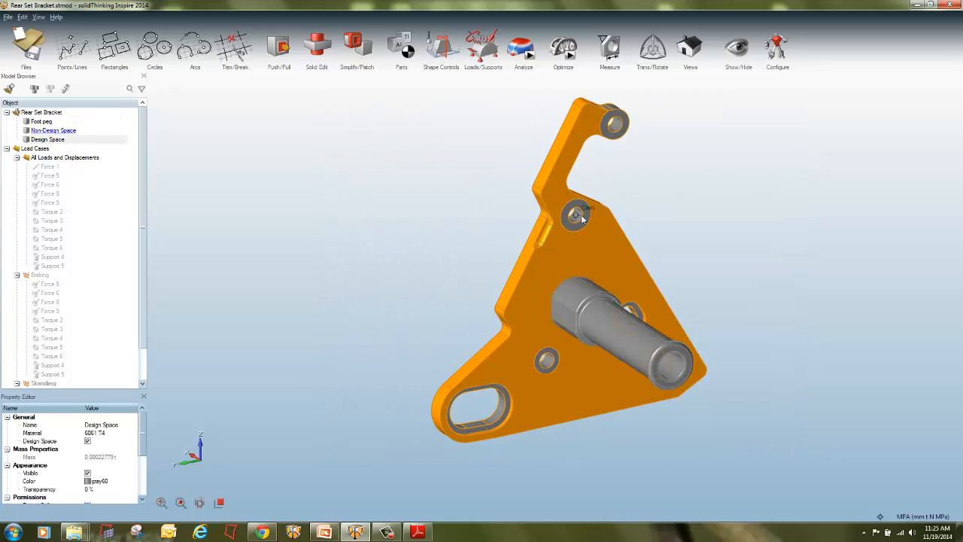
{"action": "left_click", "coordinate": [731, 269]}
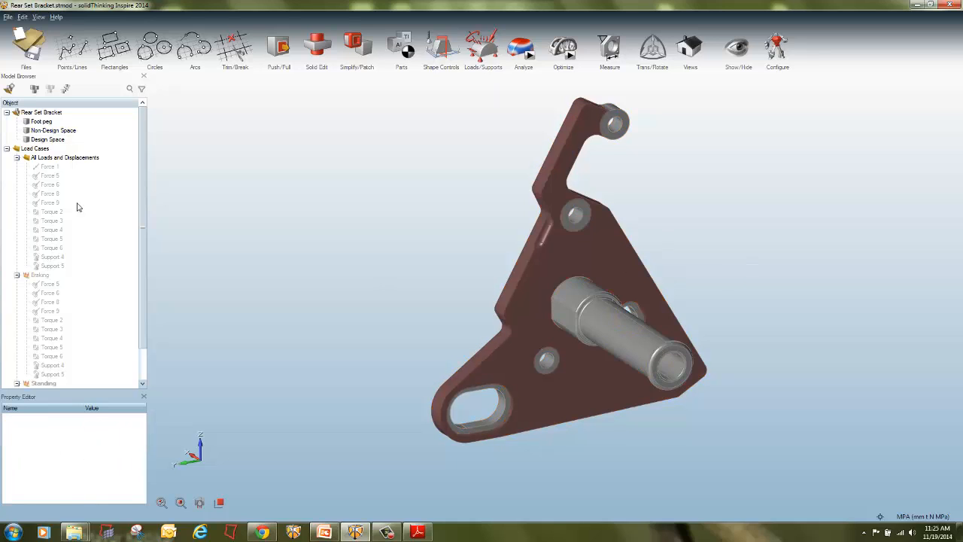
Step: Hide the bracket's other parts so only Non-Design Space is shown, box-select it with its loads and supports, and clear the selection
{"action": "left_click", "coordinate": [27, 131]}
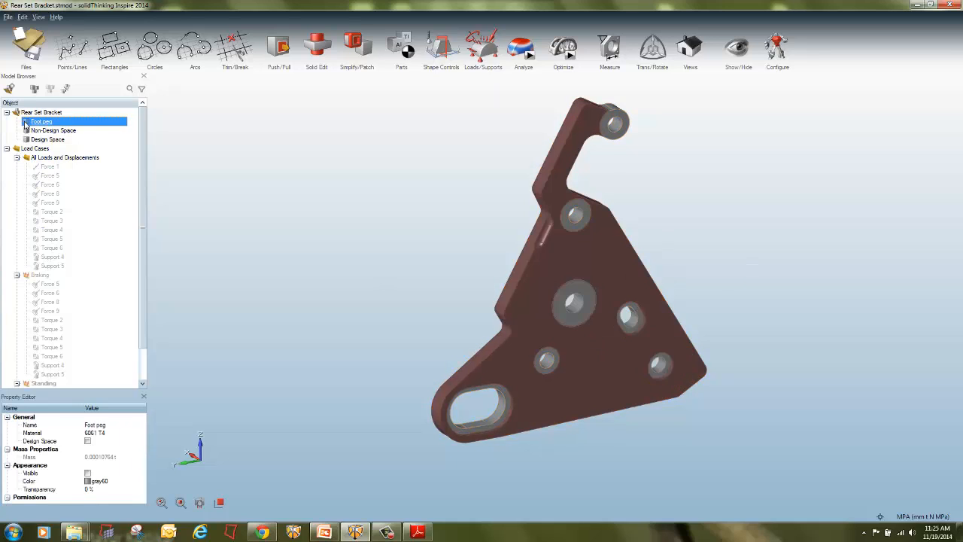
{"action": "left_click", "coordinate": [27, 140]}
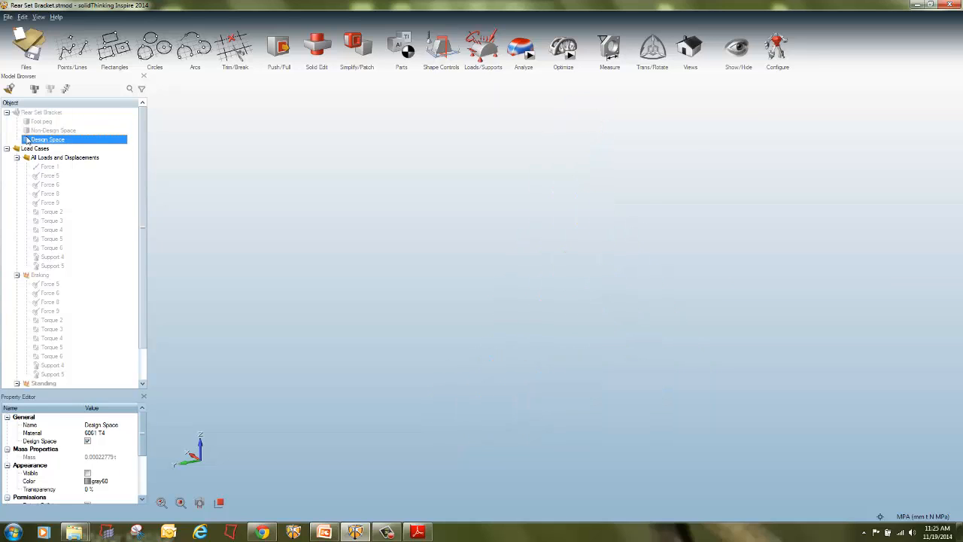
{"action": "left_click", "coordinate": [27, 131]}
{"action": "left_click_drag", "start_coordinate": [852, 472], "coordinate": [330, 76]}
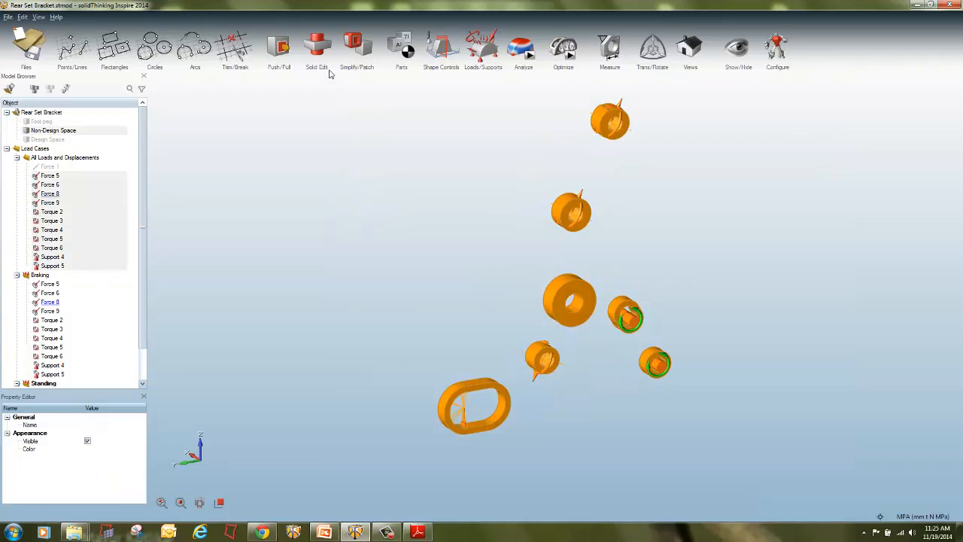
{"action": "left_click", "coordinate": [352, 157]}
Step: Show the Foot peg and Design Space parts again and clear the selection
{"action": "left_click", "coordinate": [29, 122]}
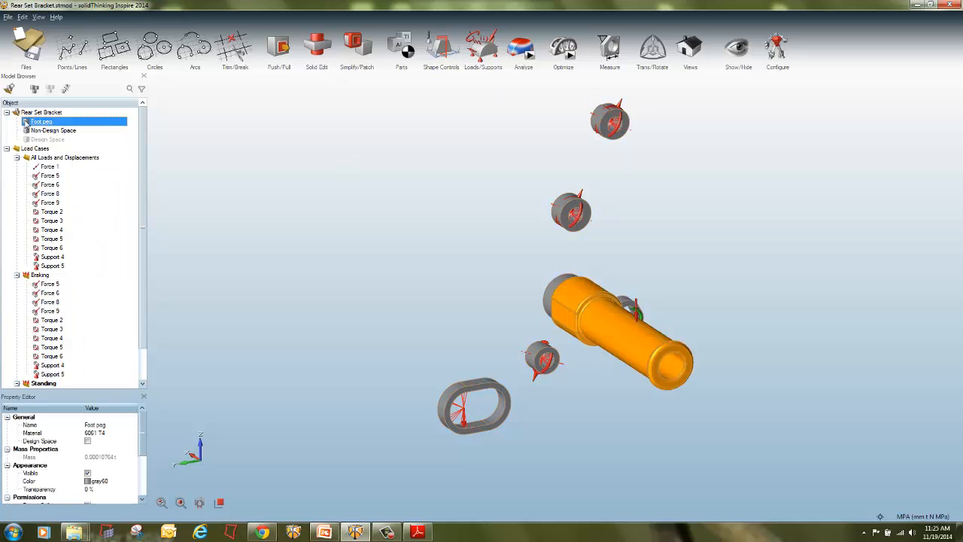
{"action": "left_click", "coordinate": [28, 139]}
{"action": "left_click", "coordinate": [379, 209]}
Step: Try box selections across the bracket from opposite corners, clearing the selection after each one
{"action": "left_click_drag", "start_coordinate": [369, 94], "coordinate": [655, 271]}
{"action": "left_click", "coordinate": [417, 243]}
{"action": "left_click_drag", "start_coordinate": [773, 436], "coordinate": [389, 125]}
{"action": "left_click", "coordinate": [389, 127]}
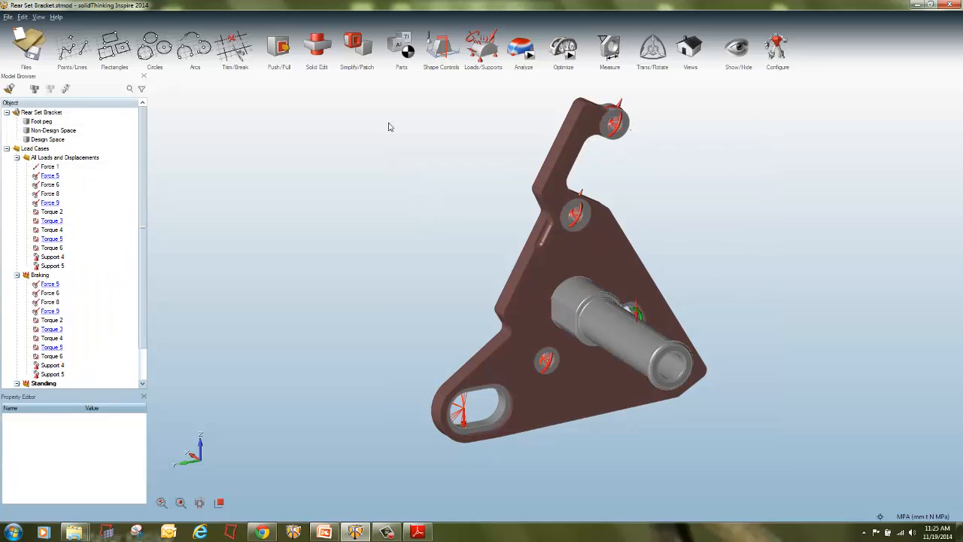
Step: Duplicate the Design Space part with copy and paste, and move one of the two plates clear of the other beside the bracket
{"action": "left_click", "coordinate": [600, 255]}
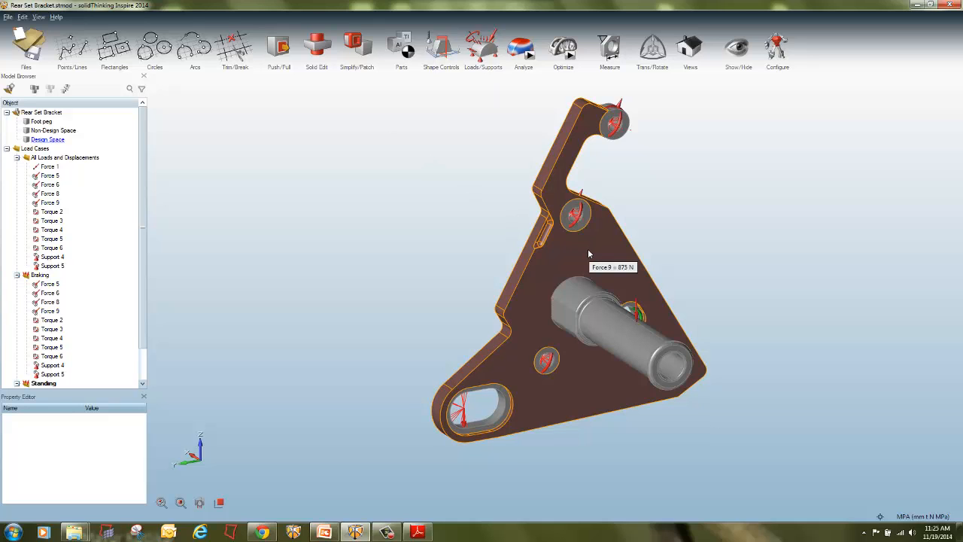
{"action": "left_click", "coordinate": [589, 253]}
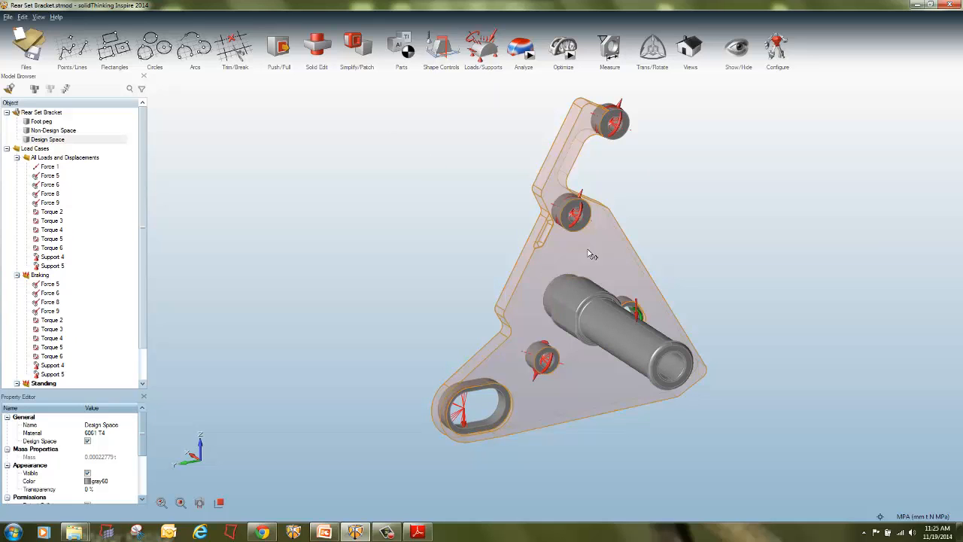
{"action": "key", "text": "ctrl+v"}
{"action": "left_click_drag", "start_coordinate": [587, 249], "coordinate": [319, 233]}
{"action": "left_click", "coordinate": [398, 213]}
{"action": "scroll", "coordinate": [399, 214], "scroll_direction": "down", "scroll_amount": 4}
{"action": "right_click_drag", "start_coordinate": [399, 215], "coordinate": [571, 236]}
{"action": "scroll", "coordinate": [517, 231], "scroll_direction": "down", "scroll_amount": 3}
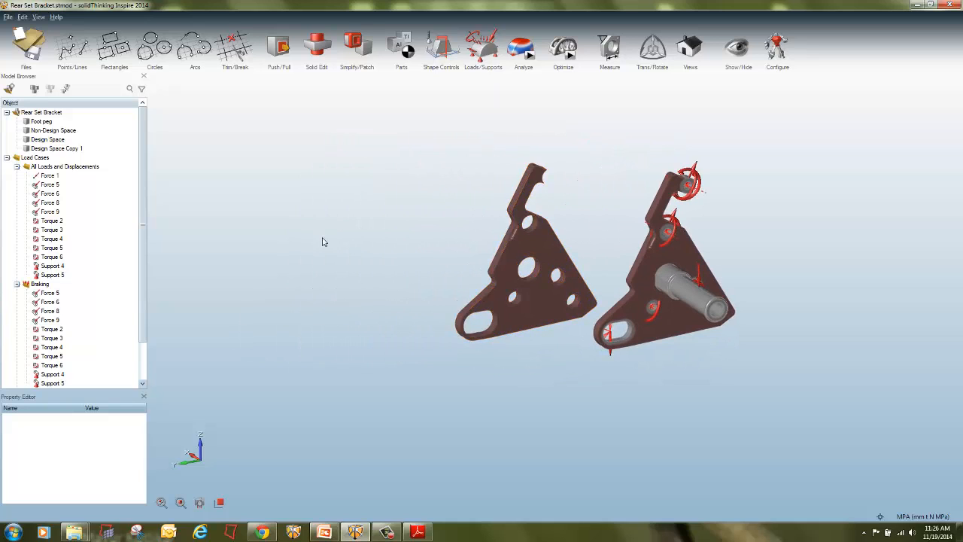
Step: Move the loose bracket farther from the assembly, and try moving the assembly's bracket plate out, undoing that second move
{"action": "left_click_drag", "start_coordinate": [508, 248], "coordinate": [412, 243]}
{"action": "left_click_drag", "start_coordinate": [698, 253], "coordinate": [466, 348]}
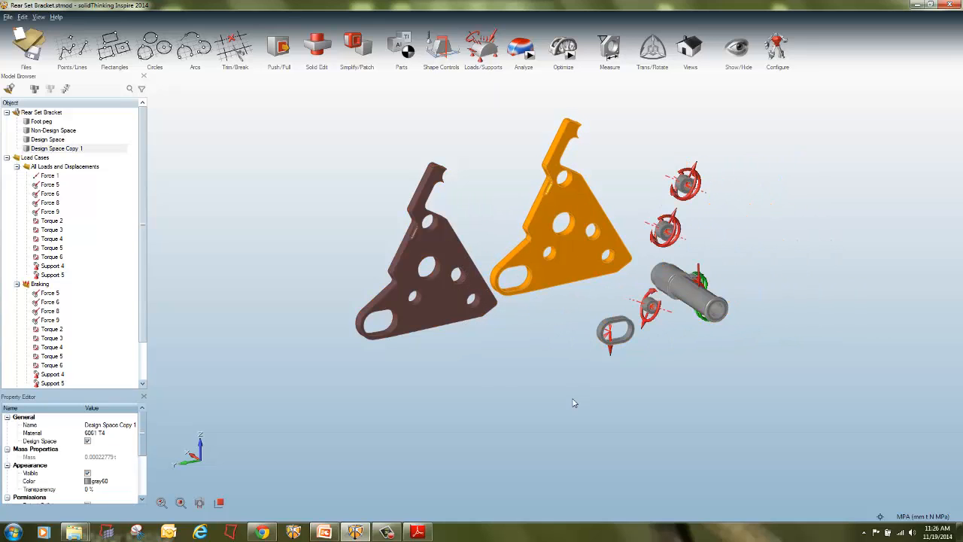
{"action": "key", "text": "ctrl+z"}
{"action": "left_click", "coordinate": [788, 280]}
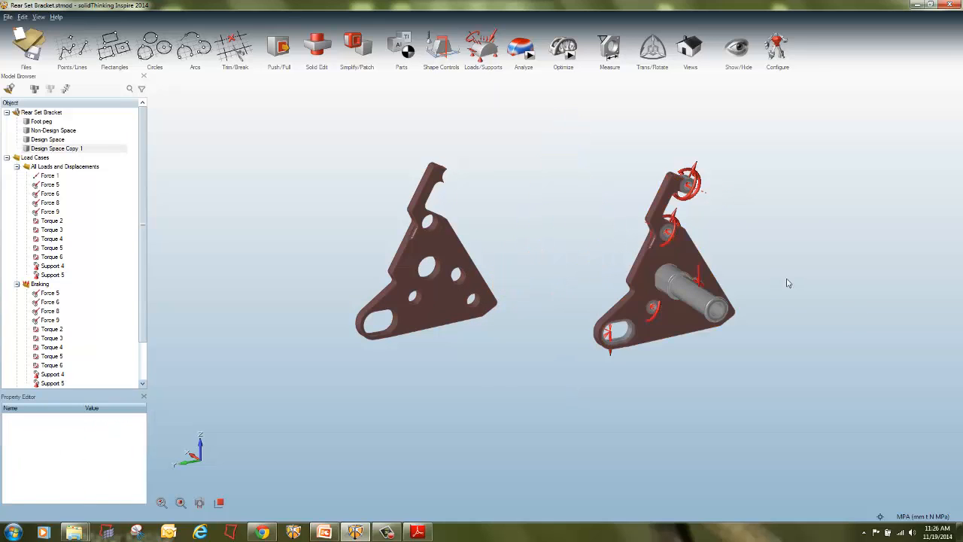
Step: Duplicate the loose bracket toward the assembly, and delete the one moved into the middle
{"action": "right_click_drag", "start_coordinate": [787, 280], "coordinate": [741, 252]}
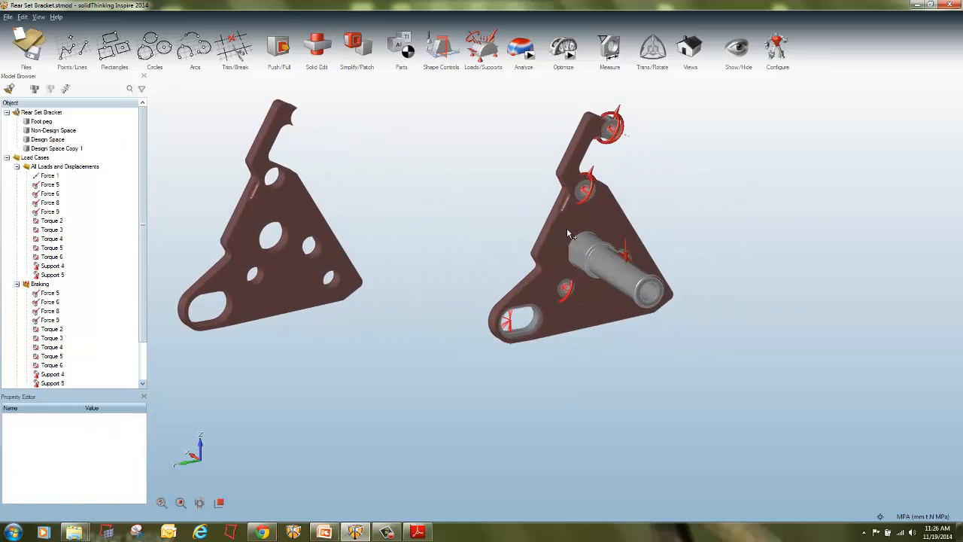
{"action": "left_click", "coordinate": [324, 222]}
{"action": "left_click_drag", "start_coordinate": [312, 219], "coordinate": [470, 184], "text": "ctrl"}
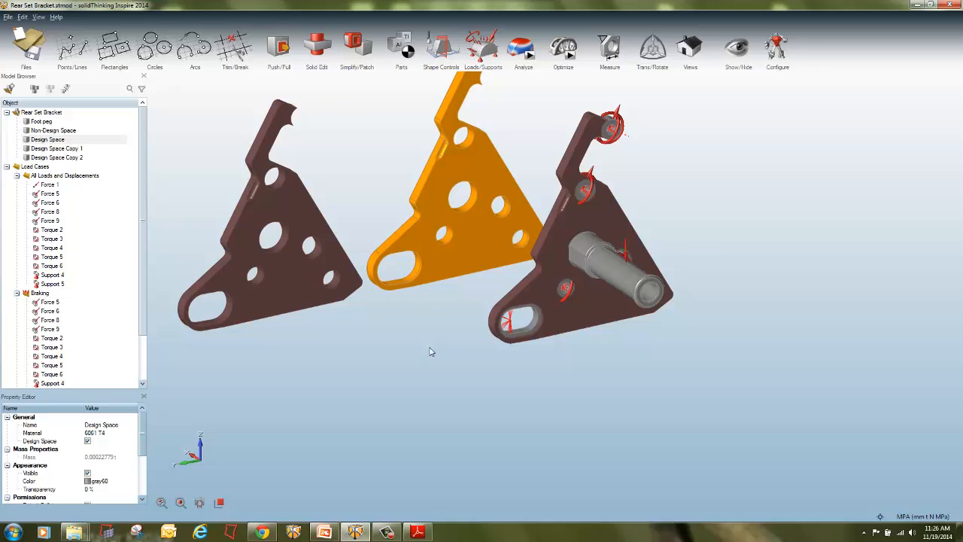
{"action": "key", "text": "Delete"}
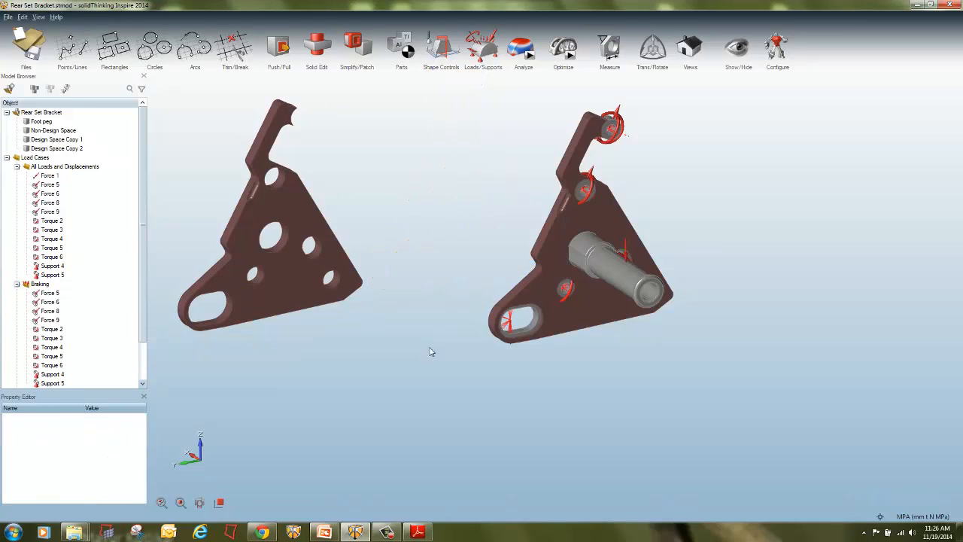
Step: Delete the remaining loose bracket, Design Space Copy 2
{"action": "left_click", "coordinate": [310, 263]}
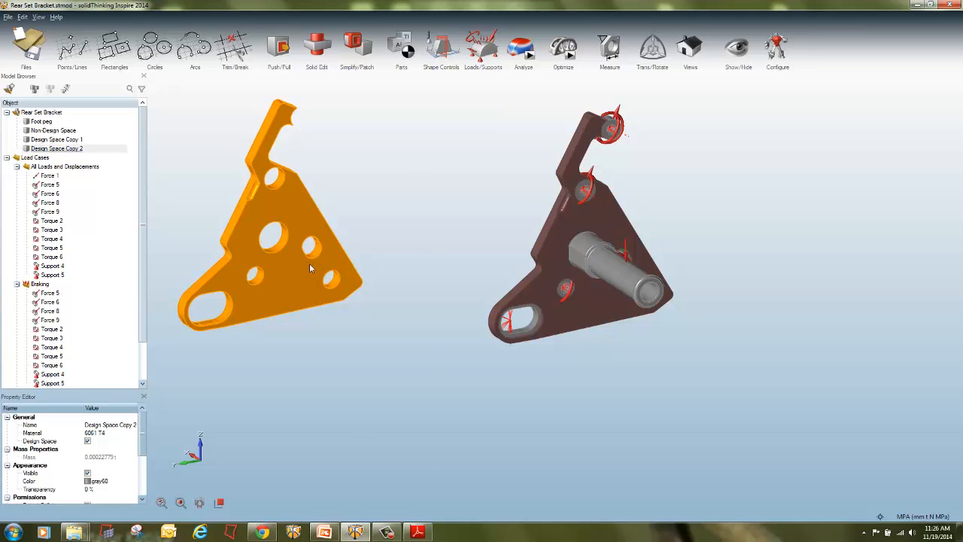
{"action": "right_click", "coordinate": [309, 264]}
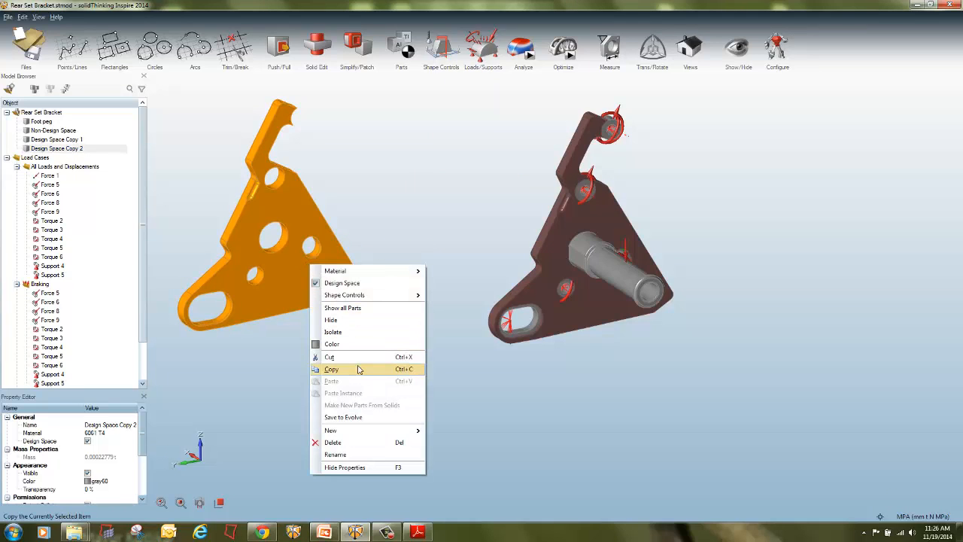
{"action": "left_click", "coordinate": [358, 443]}
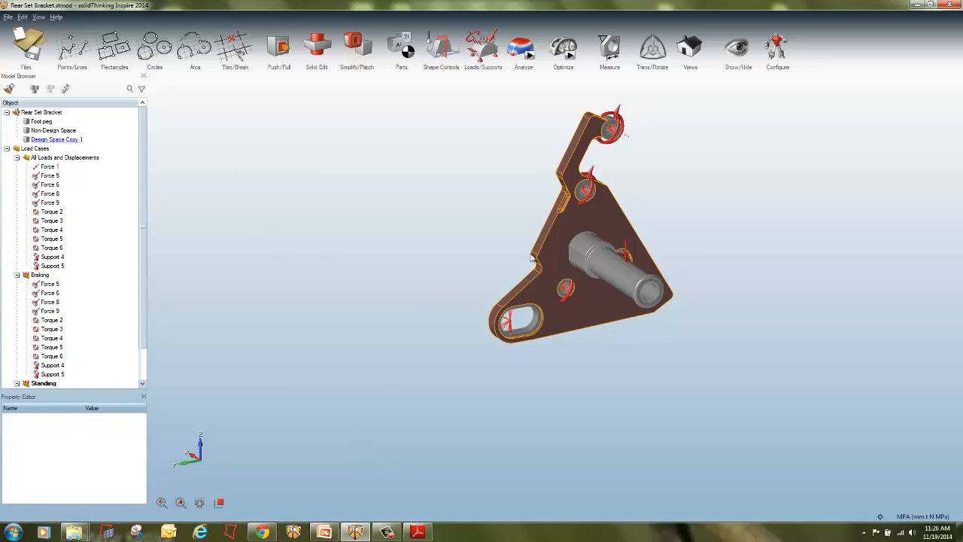
Step: Set the color of the assembly's bracket plate, Design Space Copy 1, to grey15
{"action": "right_click", "coordinate": [562, 236]}
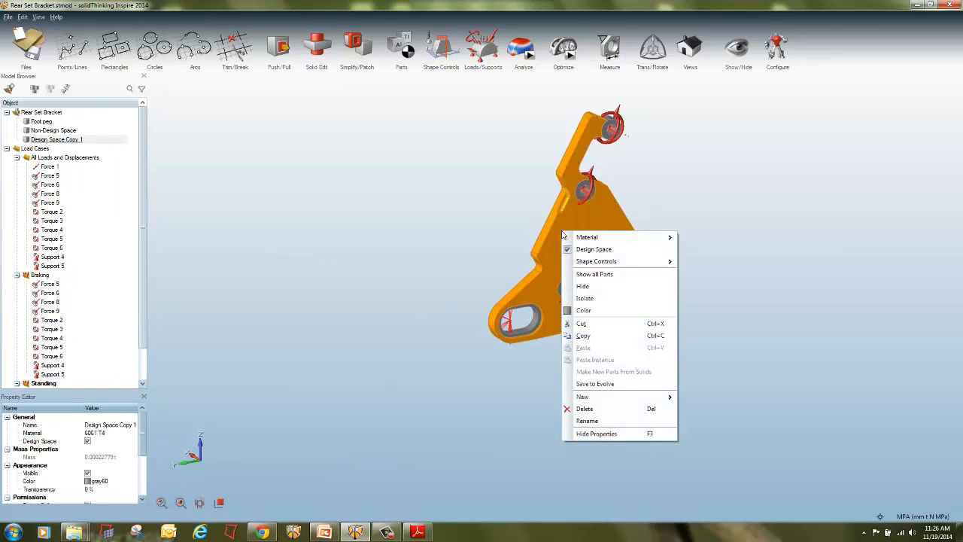
{"action": "left_click", "coordinate": [579, 310]}
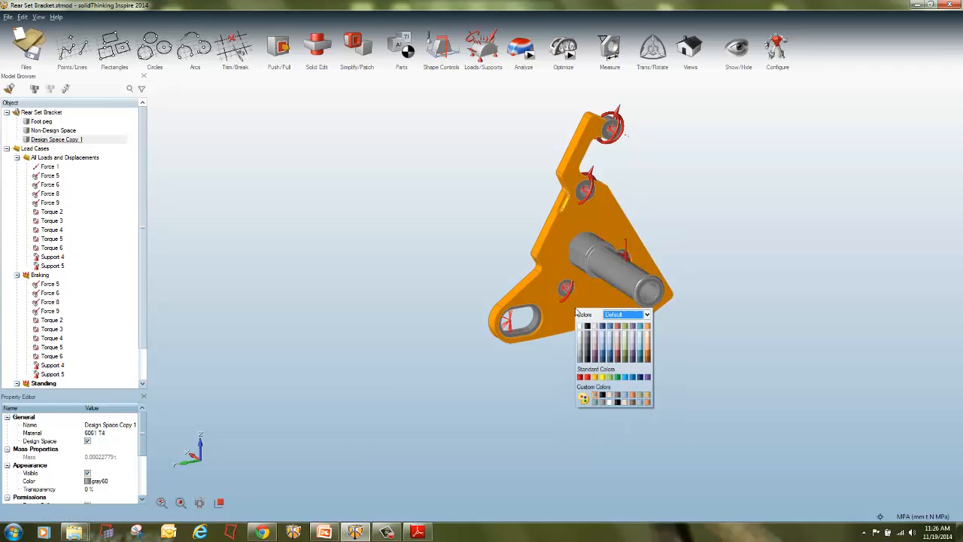
{"action": "left_click", "coordinate": [592, 356]}
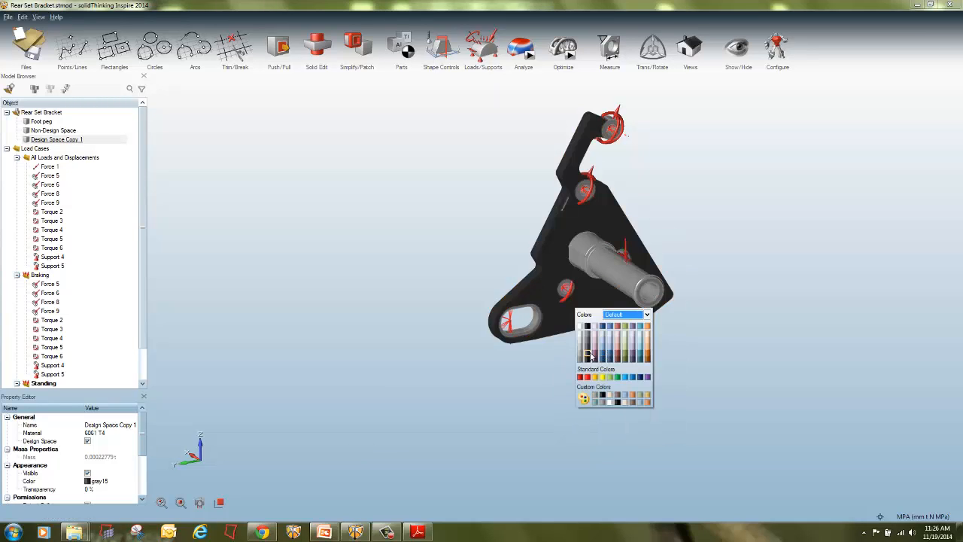
{"action": "left_click", "coordinate": [500, 429]}
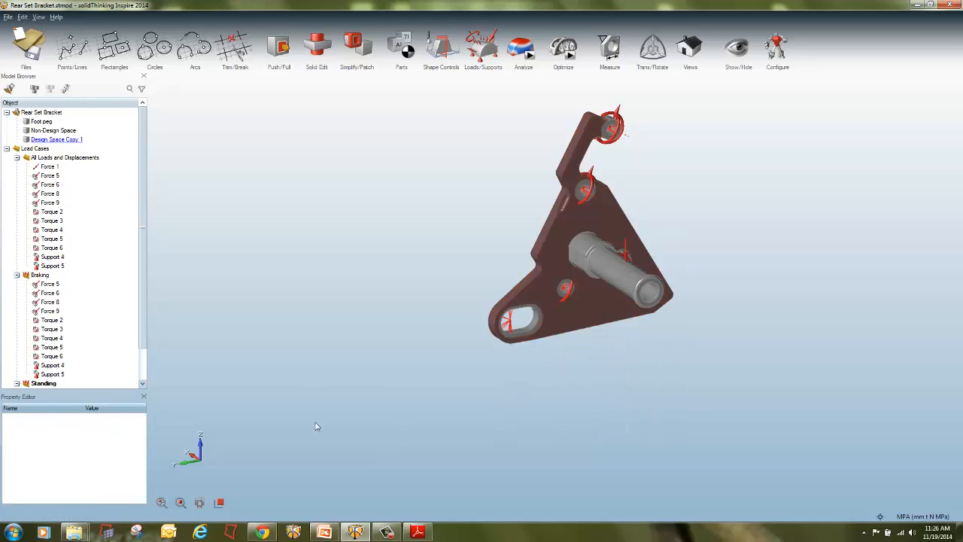
Step: Turn off the Design Space designation for the bracket plate, Design Space Copy 1
{"action": "left_click", "coordinate": [539, 255]}
{"action": "left_click", "coordinate": [301, 258]}
{"action": "left_click", "coordinate": [560, 226]}
{"action": "right_click", "coordinate": [560, 226]}
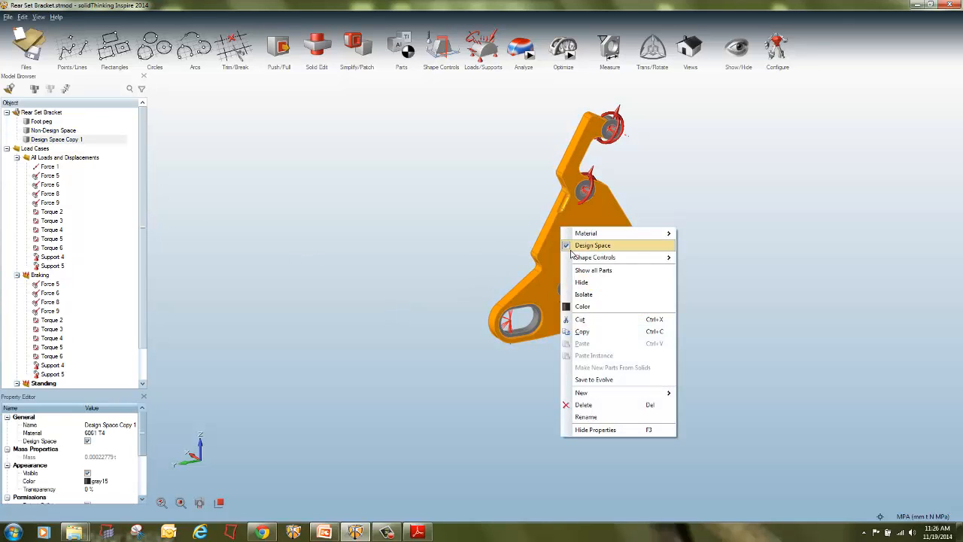
{"action": "left_click", "coordinate": [574, 253]}
{"action": "left_click", "coordinate": [238, 208]}
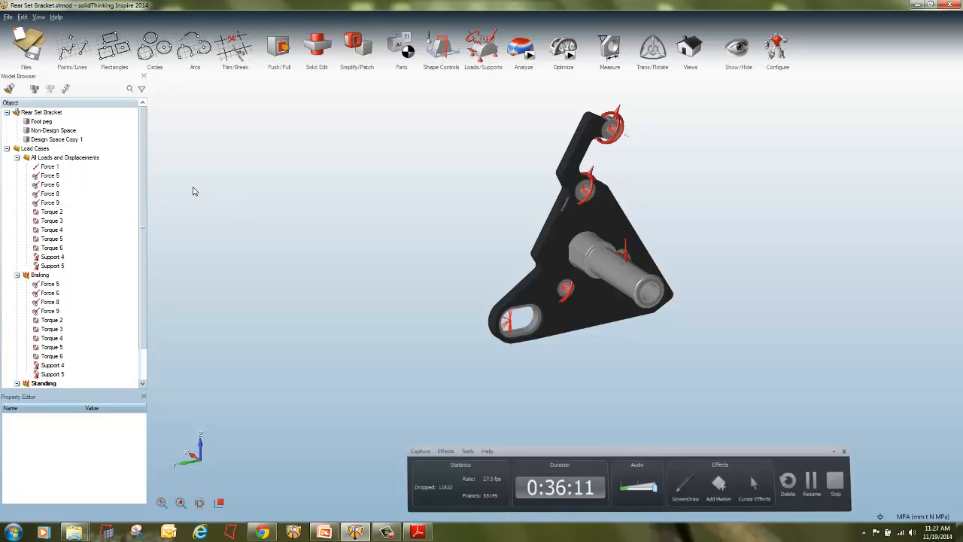
Step: Enlarge the Property Editor for the Foot peg part and set its material to Steel (High Carbon)
{"action": "left_click", "coordinate": [33, 122]}
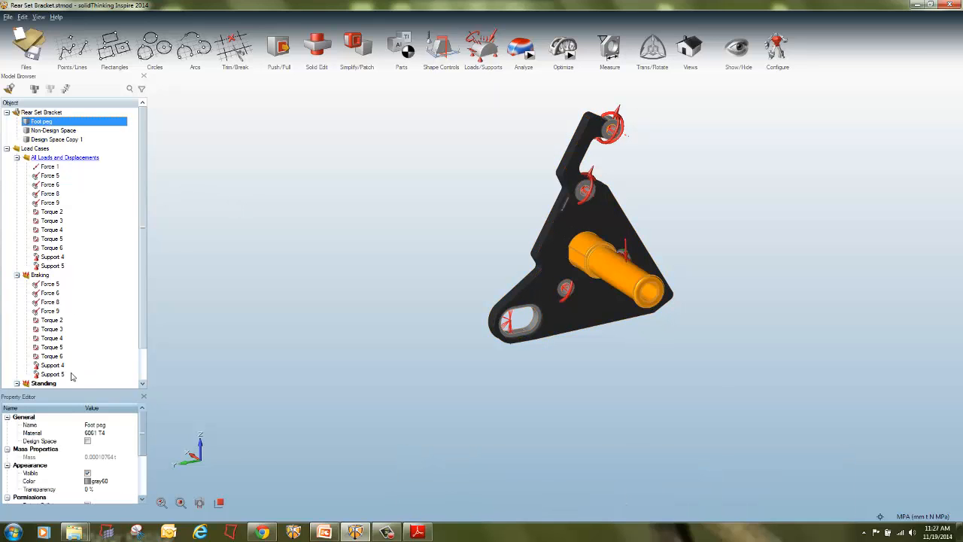
{"action": "left_click_drag", "start_coordinate": [73, 293], "coordinate": [73, 233]}
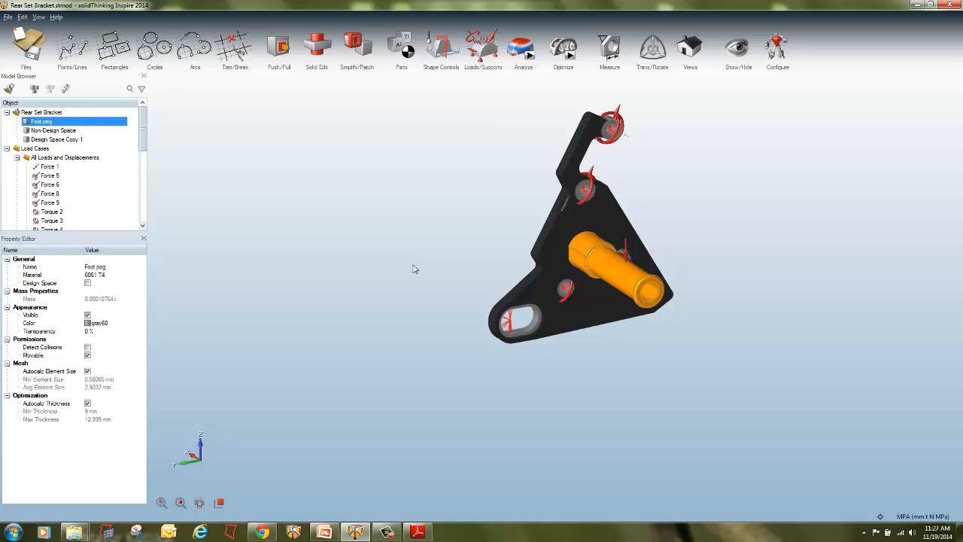
{"action": "double_click", "coordinate": [95, 268]}
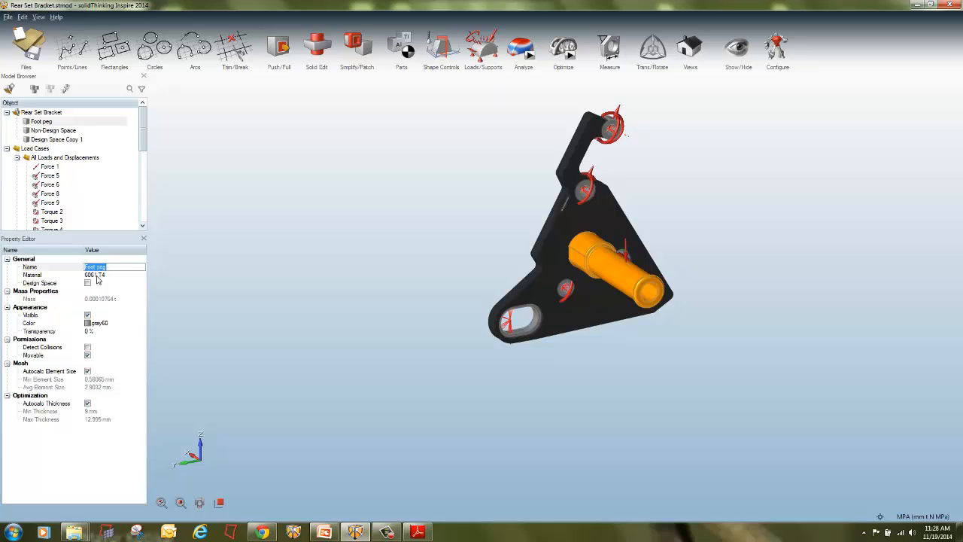
{"action": "left_click", "coordinate": [97, 275]}
{"action": "left_click", "coordinate": [99, 275]}
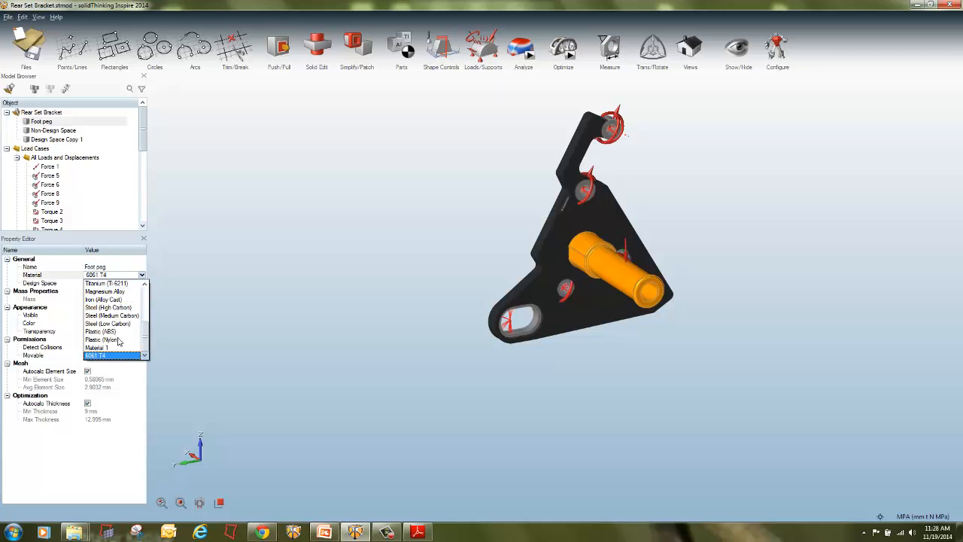
{"action": "left_click", "coordinate": [106, 307]}
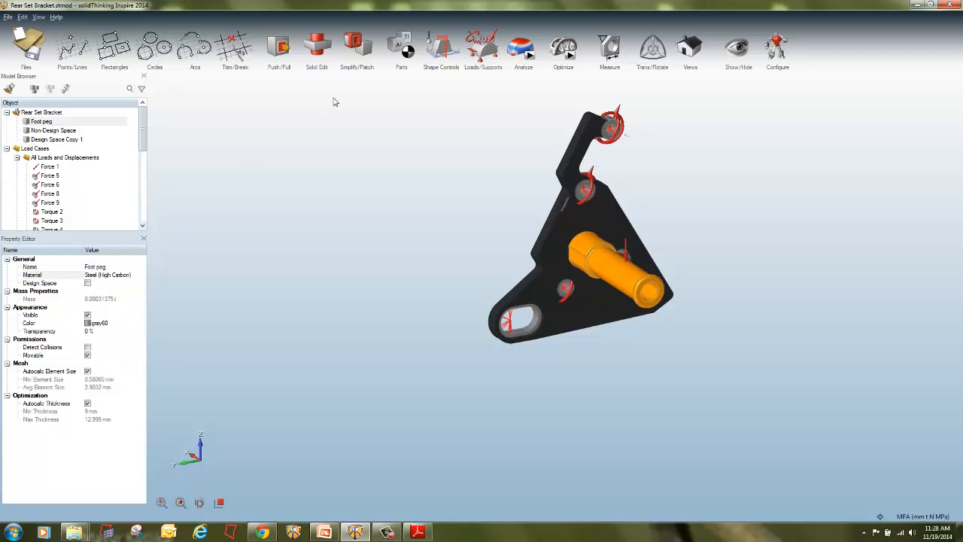
Step: Review the materials, element sizes and thicknesses of all parts in the Parts and Materials table, and close it
{"action": "left_click", "coordinate": [394, 44]}
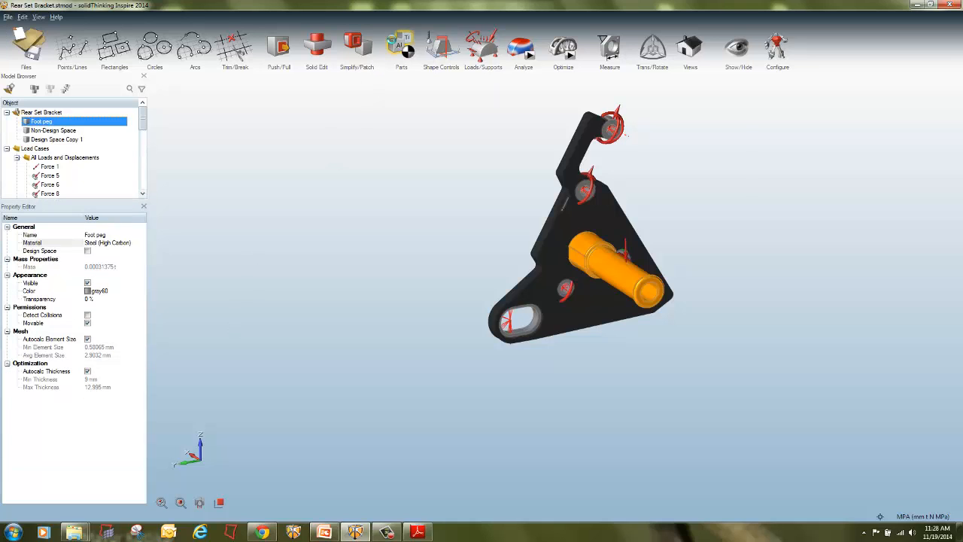
{"action": "left_click", "coordinate": [256, 258]}
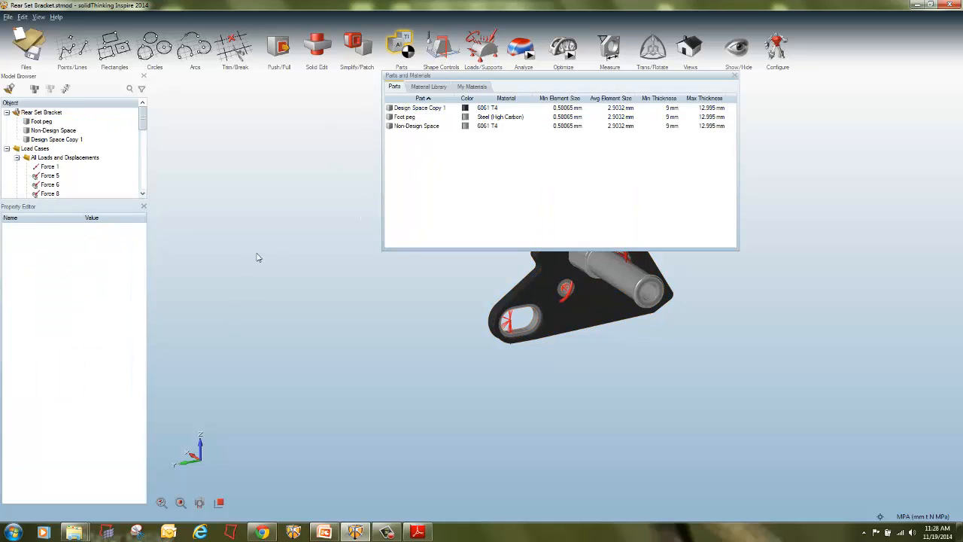
{"action": "left_click", "coordinate": [734, 79]}
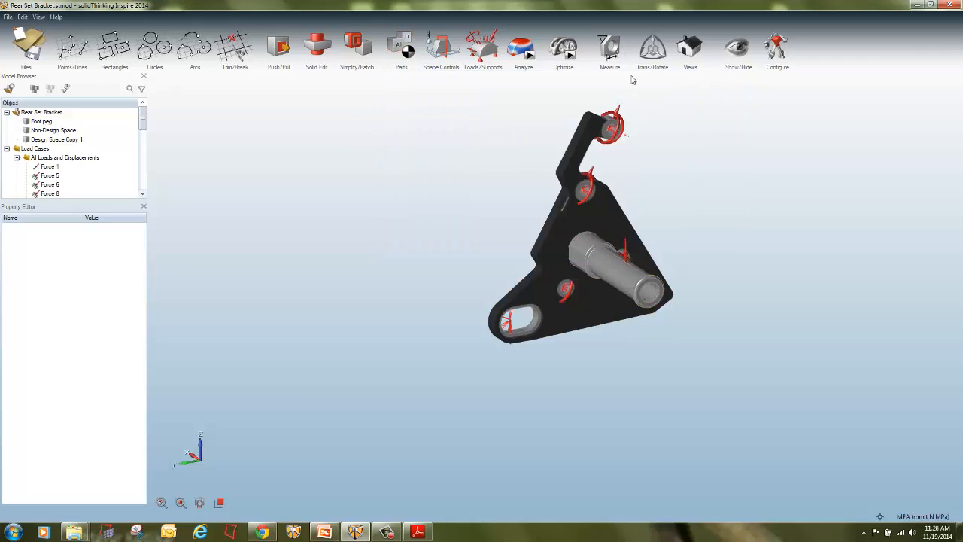
Step: Examine the properties of the Foot peg part and of Force 1, and look through the load cases
{"action": "left_click", "coordinate": [71, 122]}
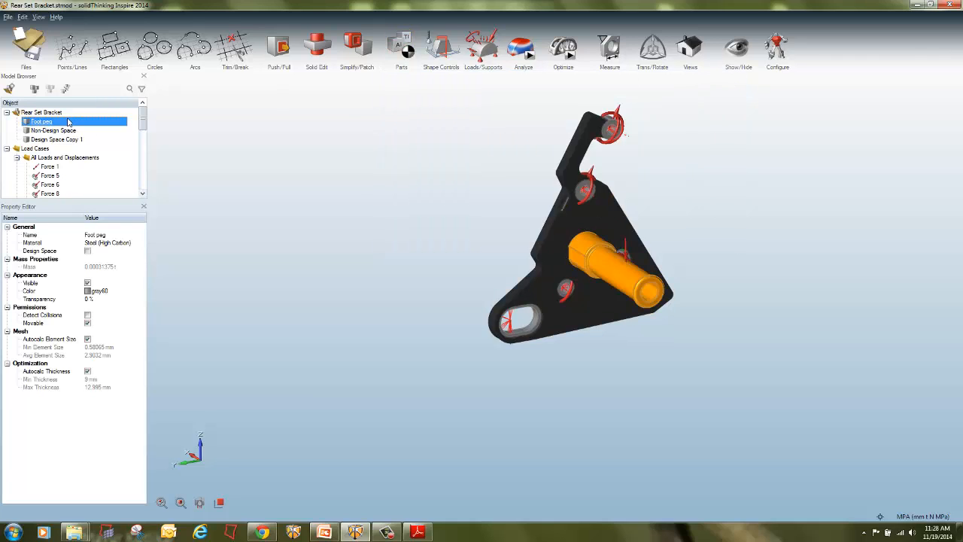
{"action": "left_click", "coordinate": [87, 252]}
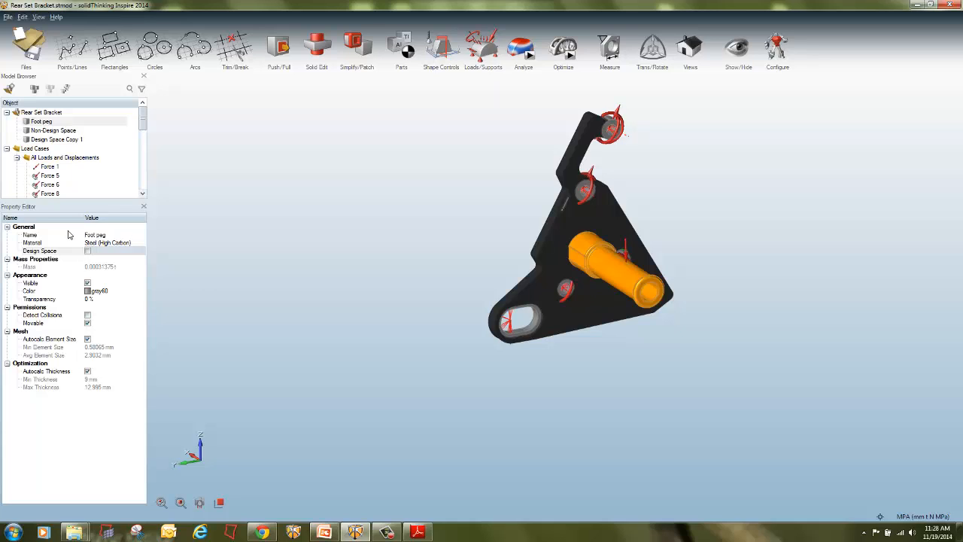
{"action": "left_click", "coordinate": [55, 168]}
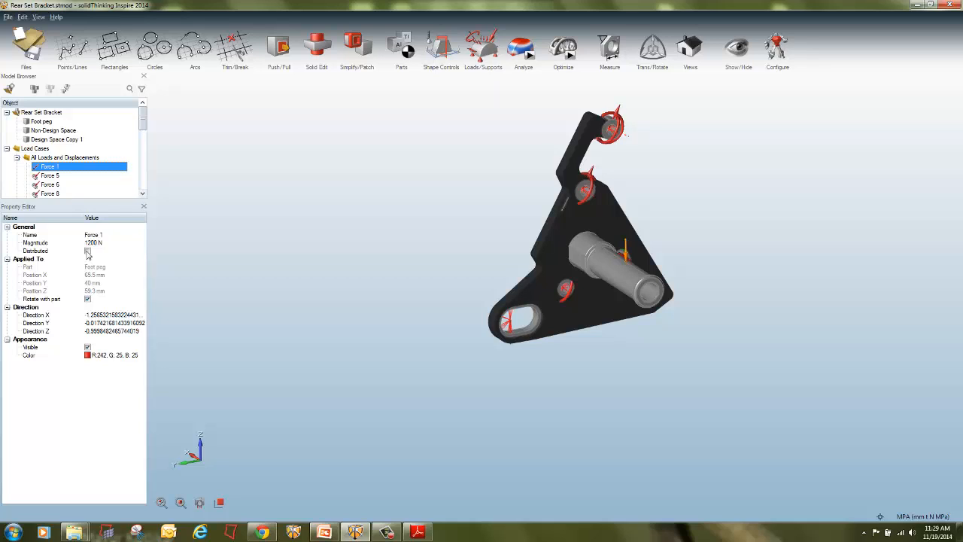
{"action": "left_click", "coordinate": [143, 194]}
{"action": "left_click", "coordinate": [142, 194]}
{"action": "scroll", "coordinate": [142, 195], "scroll_direction": "down", "scroll_amount": 4}
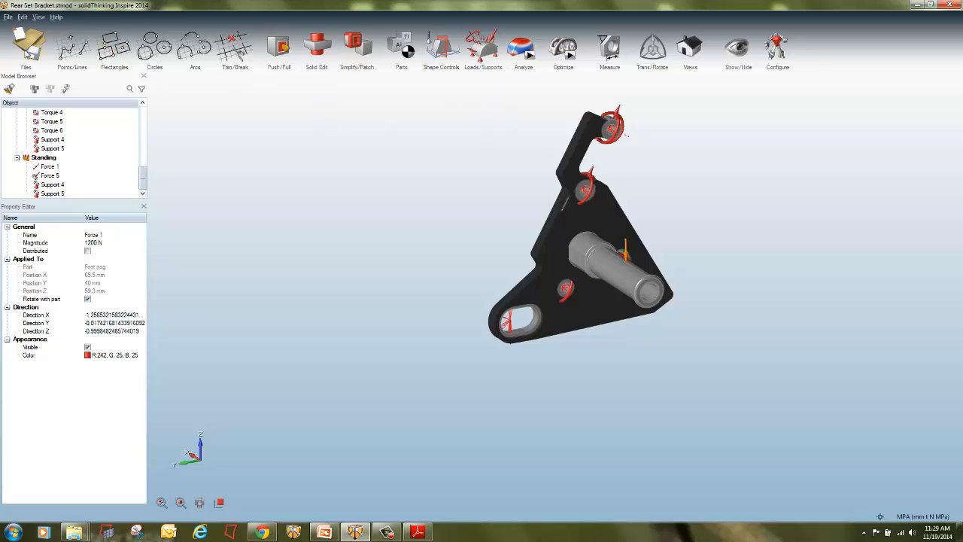
Step: Reopen the Rear Set Bracket model from the Tutorials folder and look through its object tree
{"action": "left_click", "coordinate": [37, 39]}
{"action": "left_click", "coordinate": [161, 122]}
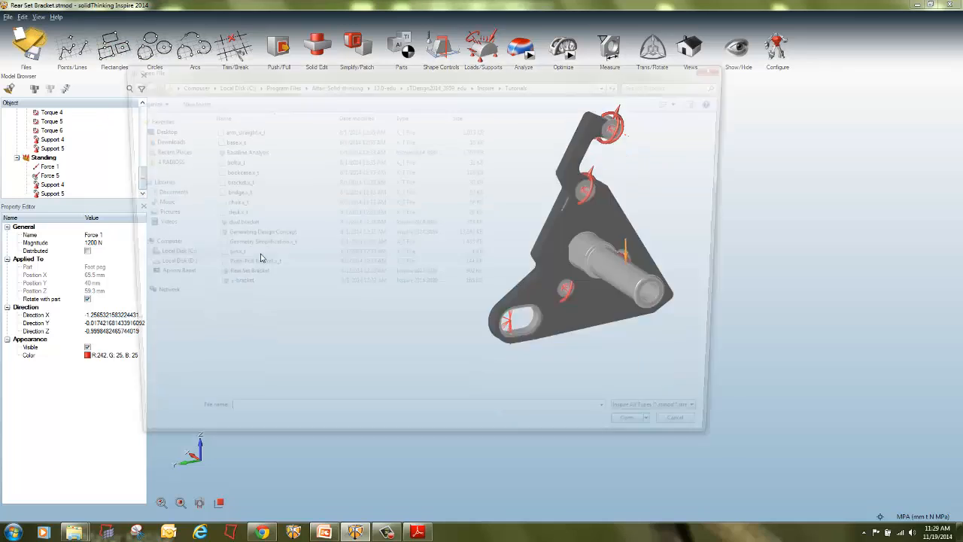
{"action": "double_click", "coordinate": [256, 277]}
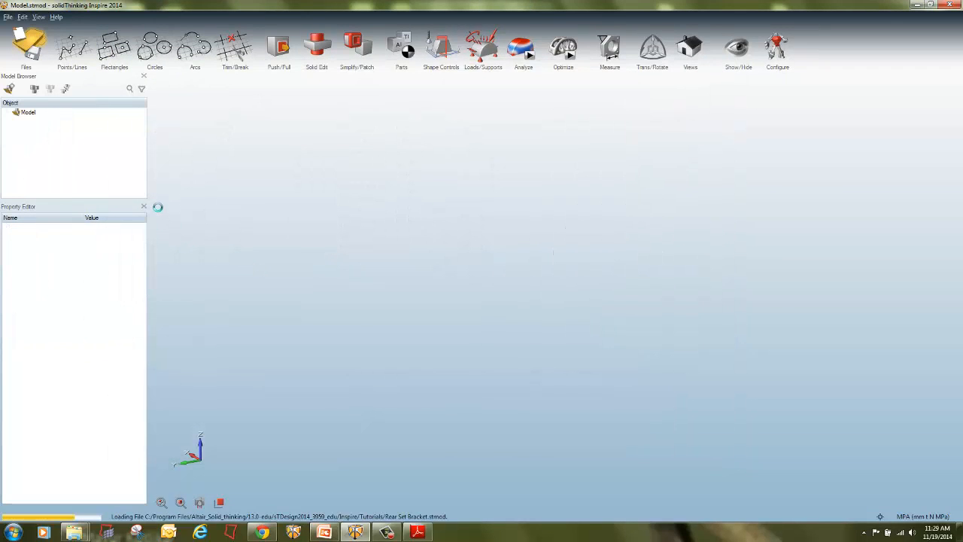
{"action": "left_click_drag", "start_coordinate": [143, 119], "coordinate": [143, 178]}
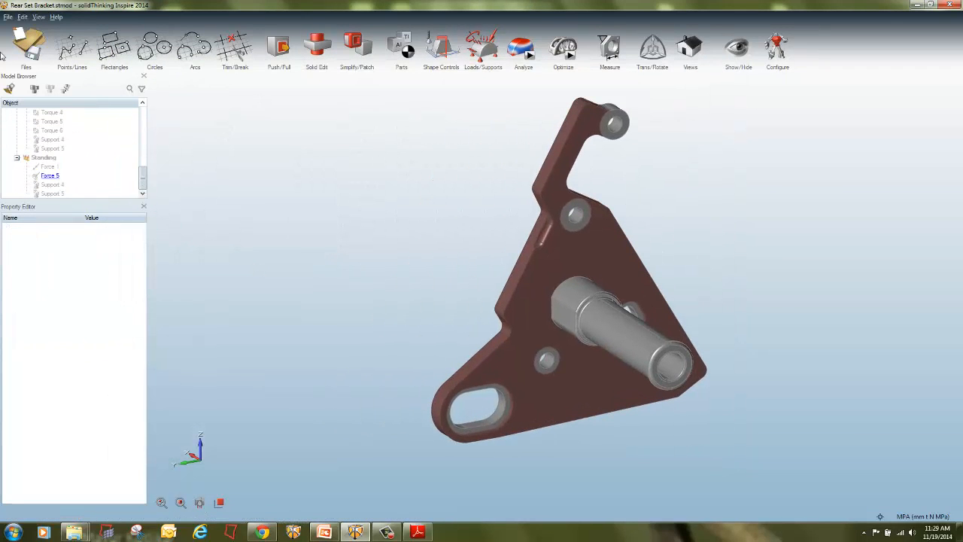
Step: Open the Generating Design Concept model from the Tutorials folder
{"action": "left_click", "coordinate": [42, 39]}
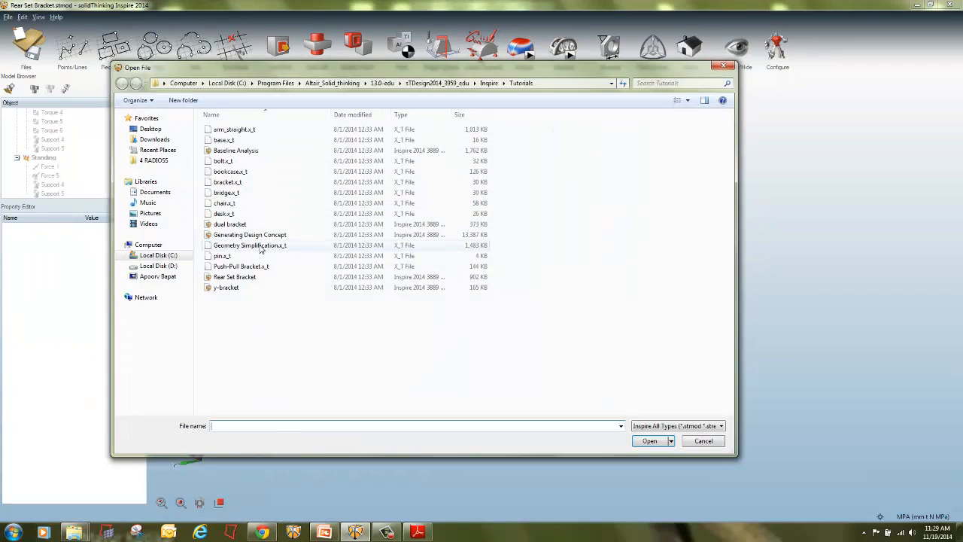
{"action": "left_click", "coordinate": [256, 235]}
{"action": "double_click", "coordinate": [258, 236]}
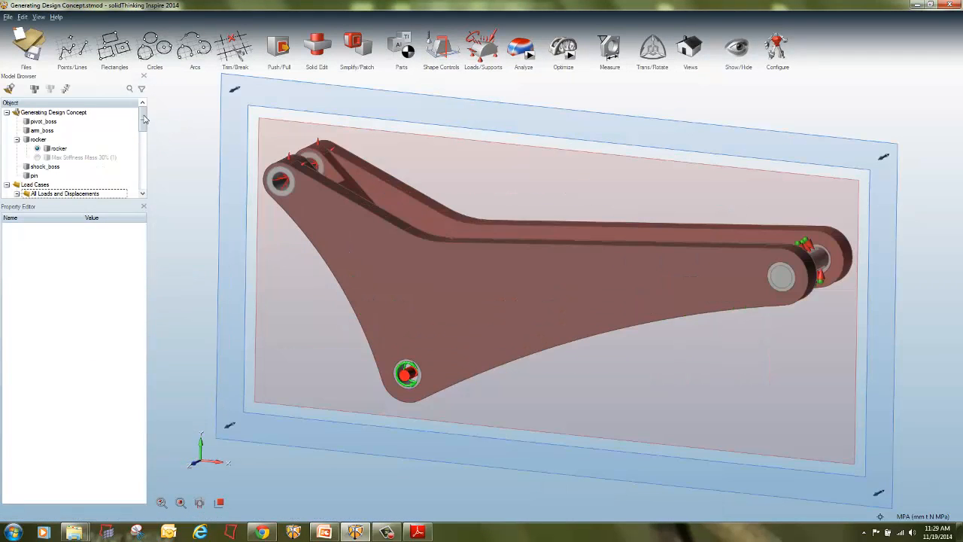
Step: Examine the properties of the shape controls Shape Control 2 and Draw 2, and of the pivot_boss part
{"action": "left_click_drag", "start_coordinate": [144, 119], "coordinate": [144, 181]}
{"action": "left_click", "coordinate": [47, 185]}
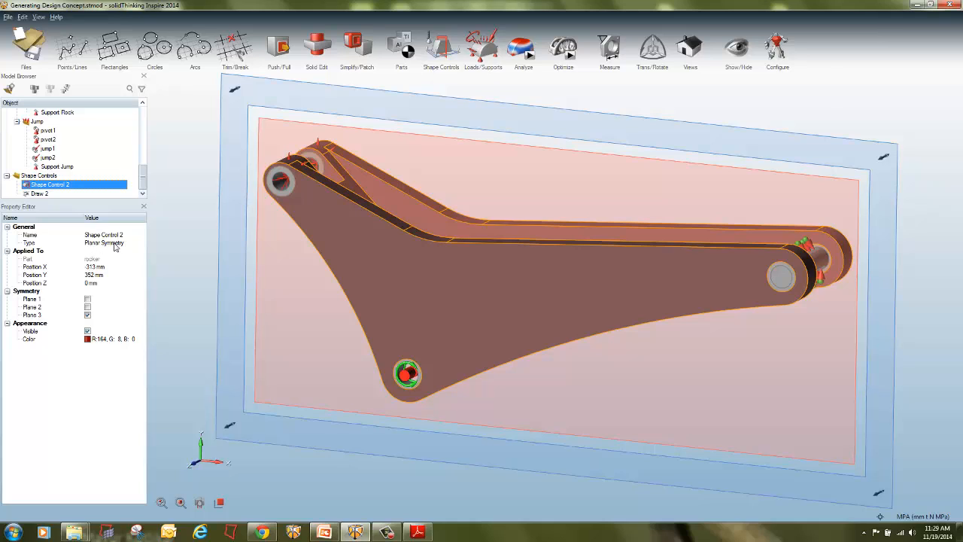
{"action": "left_click", "coordinate": [66, 193]}
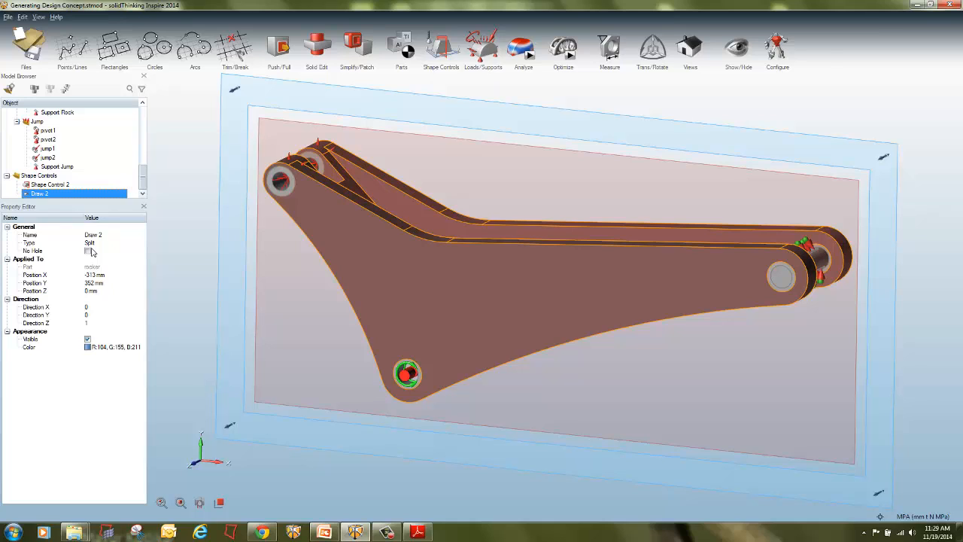
{"action": "scroll", "coordinate": [95, 129], "scroll_direction": "up", "scroll_amount": 5}
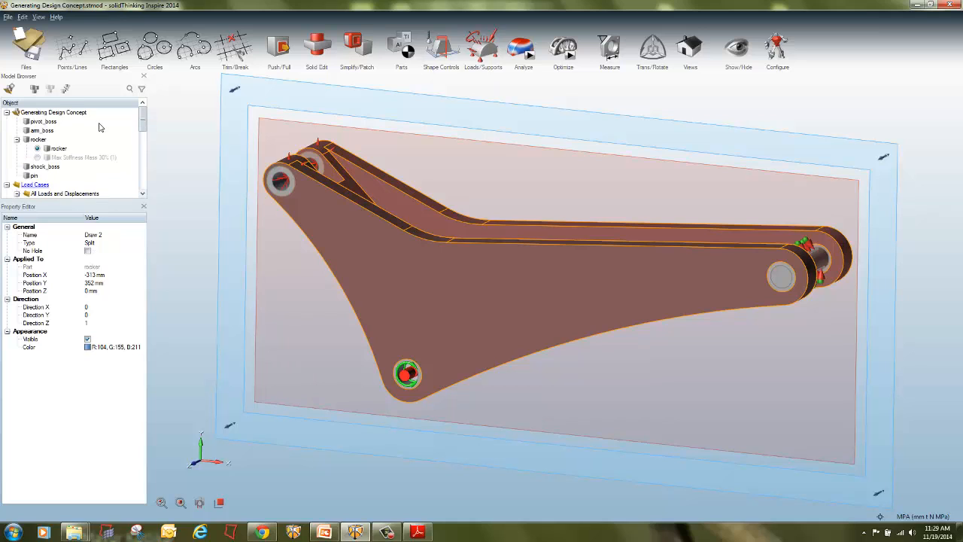
{"action": "left_click", "coordinate": [46, 121]}
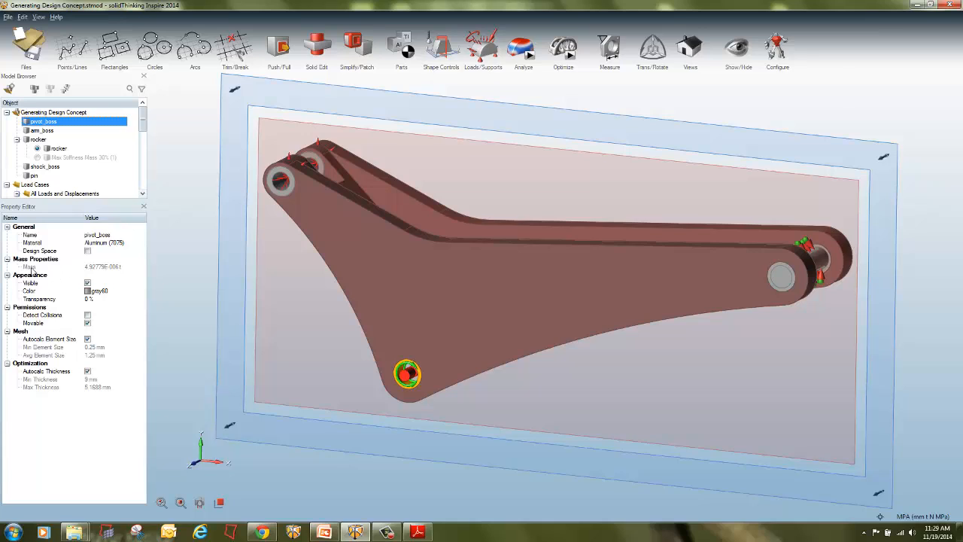
Step: Switch the model's unit system to IPS Std and then to SI (m kg N Pa), checking pivot_boss's mass
{"action": "left_click", "coordinate": [94, 271]}
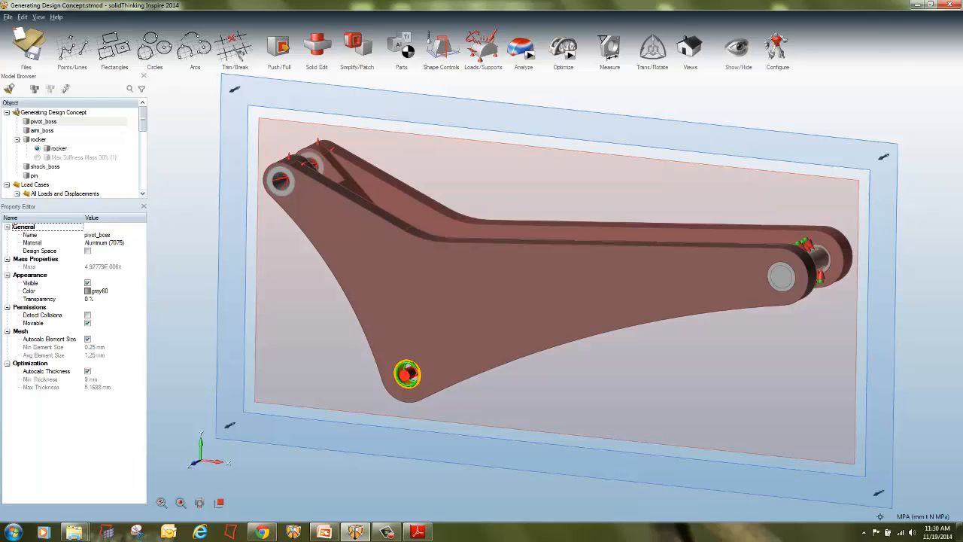
{"action": "left_click", "coordinate": [925, 517]}
{"action": "left_click", "coordinate": [918, 472]}
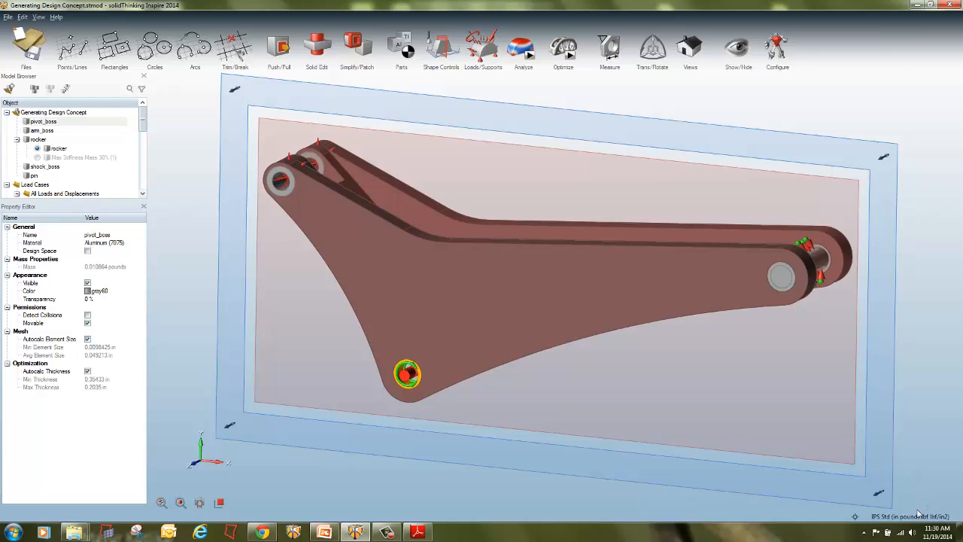
{"action": "left_click", "coordinate": [922, 517]}
{"action": "left_click", "coordinate": [910, 456]}
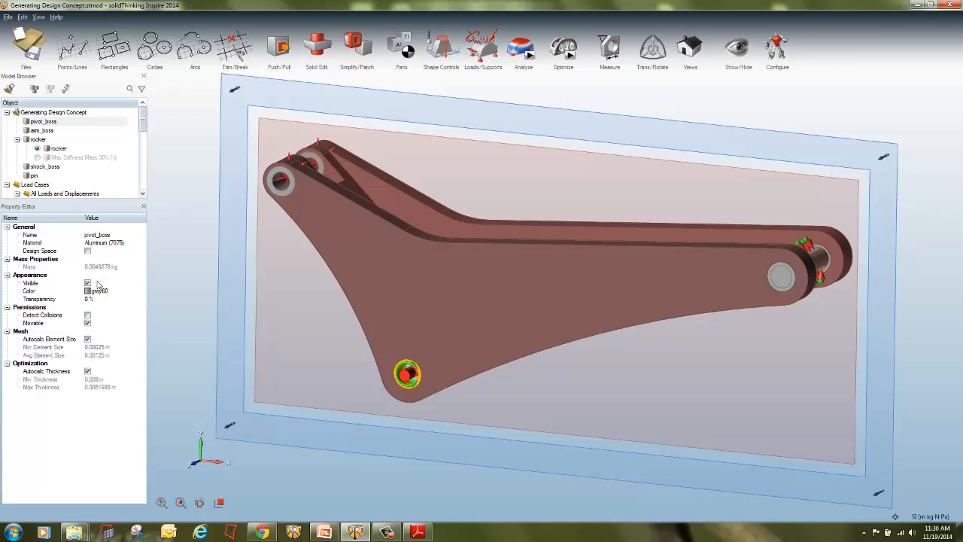
{"action": "left_click", "coordinate": [87, 322]}
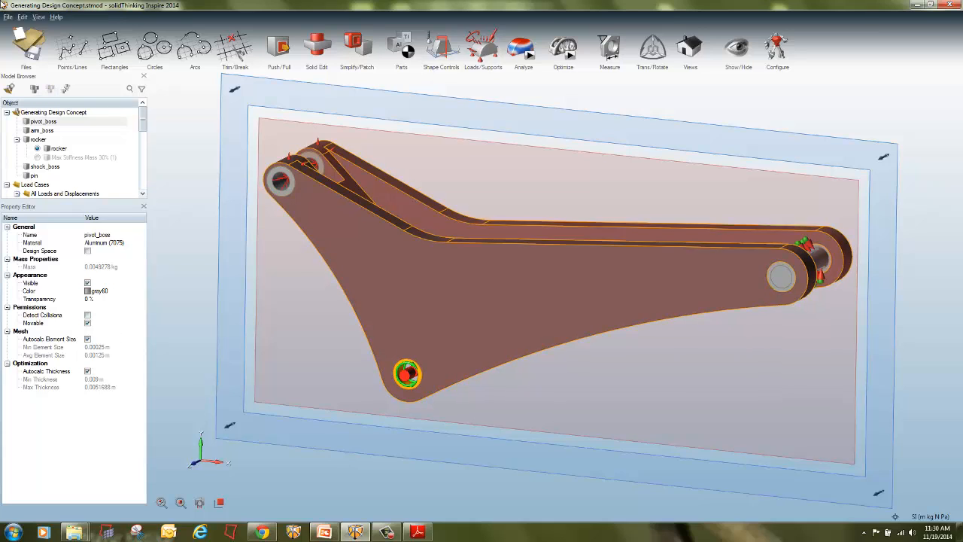
Step: Open the preferences and look through the categories from Workspace and Keyboard Shortcuts to Collision Detection and Drawing
{"action": "left_click", "coordinate": [38, 17]}
{"action": "mouse_move", "coordinate": [25, 18]}
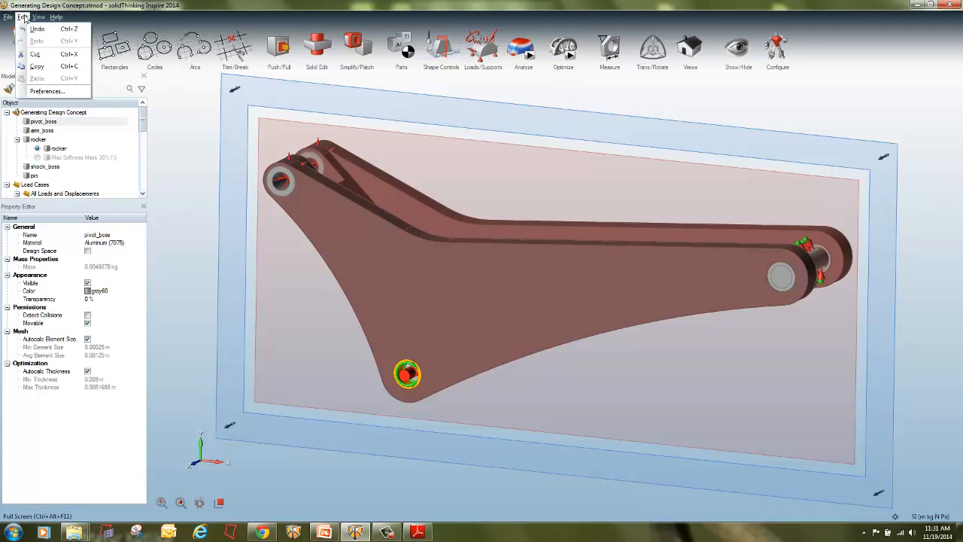
{"action": "left_click", "coordinate": [47, 91]}
{"action": "left_click", "coordinate": [388, 214]}
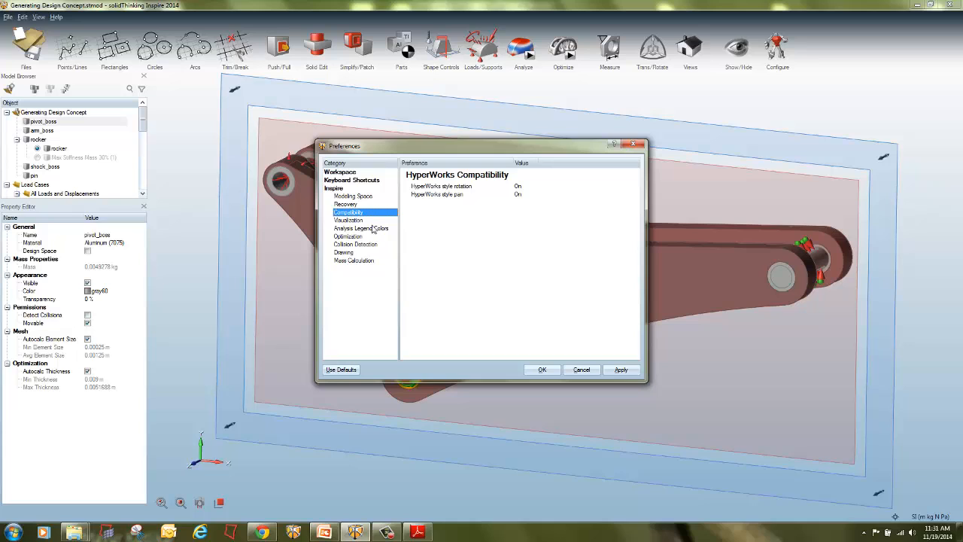
{"action": "left_click", "coordinate": [360, 175]}
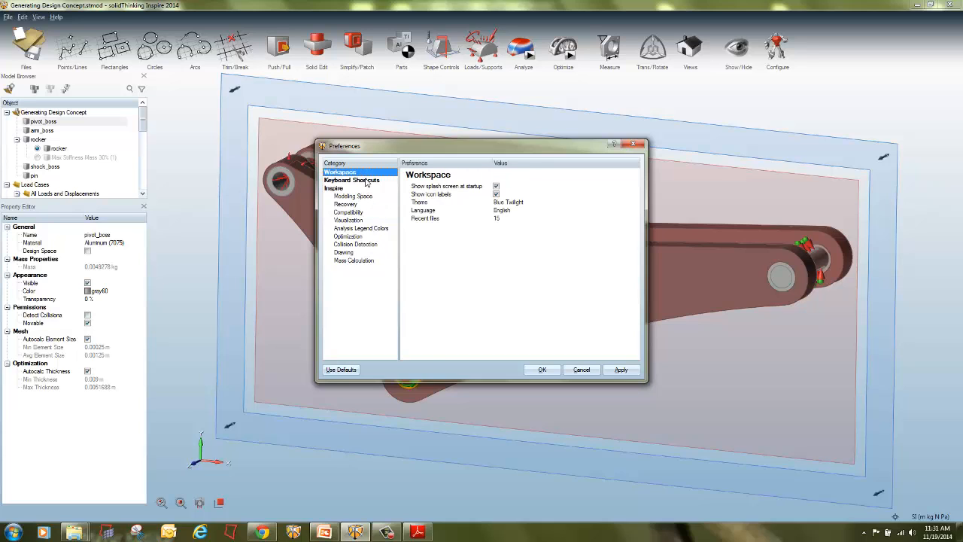
{"action": "left_click", "coordinate": [366, 181]}
{"action": "left_click", "coordinate": [371, 197]}
{"action": "left_click", "coordinate": [370, 204]}
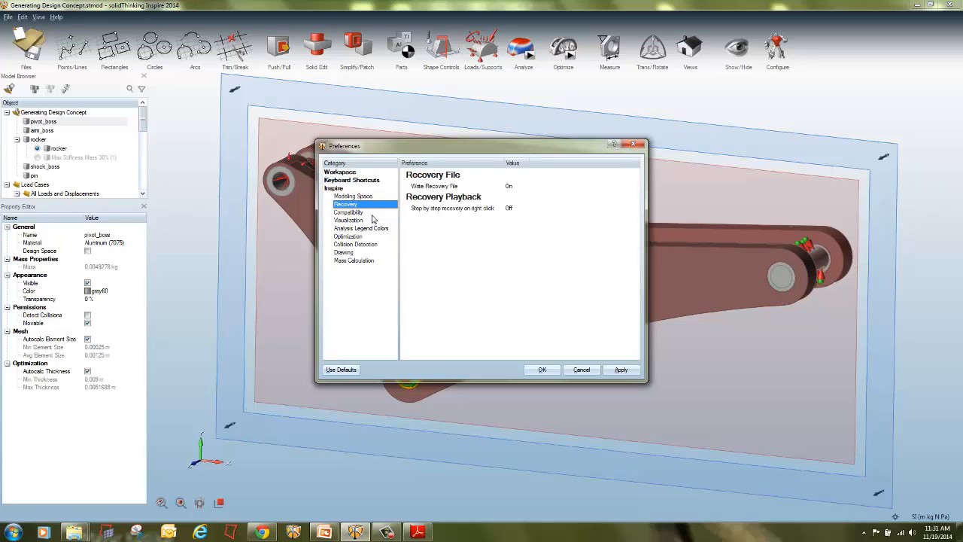
{"action": "left_click", "coordinate": [366, 197]}
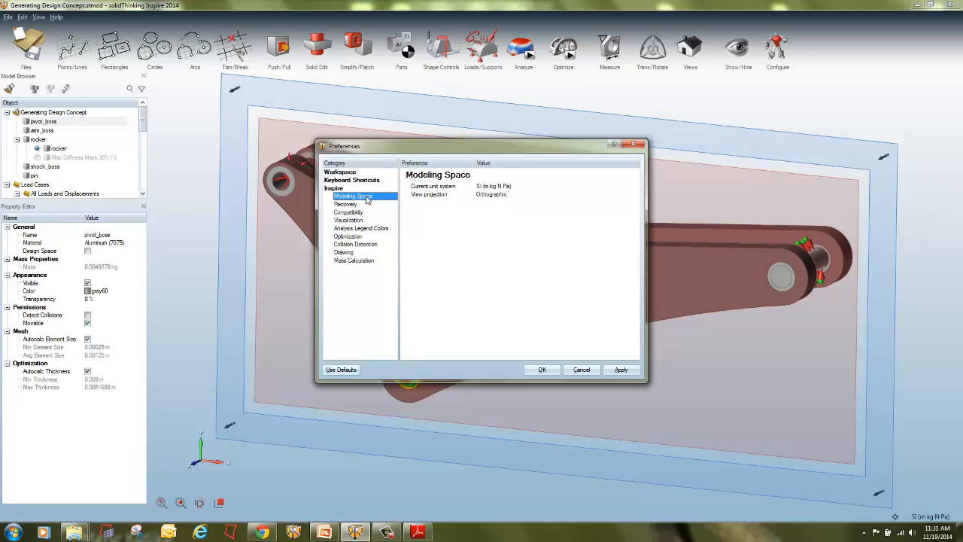
{"action": "left_click", "coordinate": [368, 204]}
{"action": "left_click", "coordinate": [371, 212]}
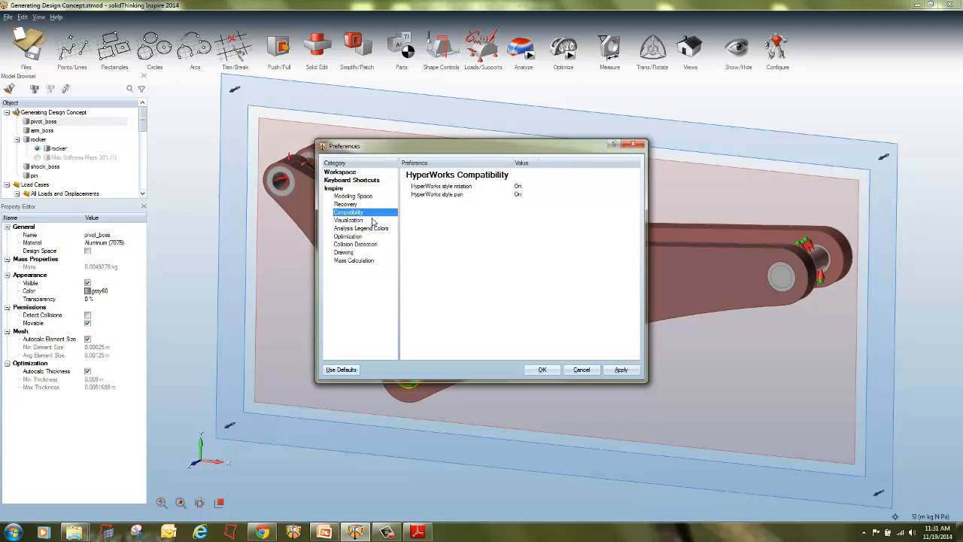
{"action": "left_click", "coordinate": [372, 220]}
{"action": "left_click", "coordinate": [377, 228]}
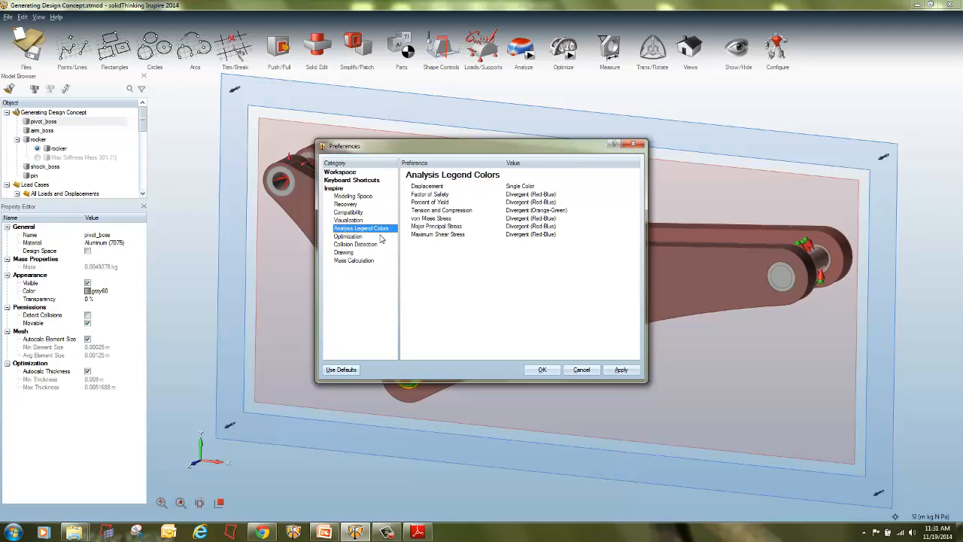
{"action": "left_click", "coordinate": [380, 238]}
{"action": "left_click", "coordinate": [380, 245]}
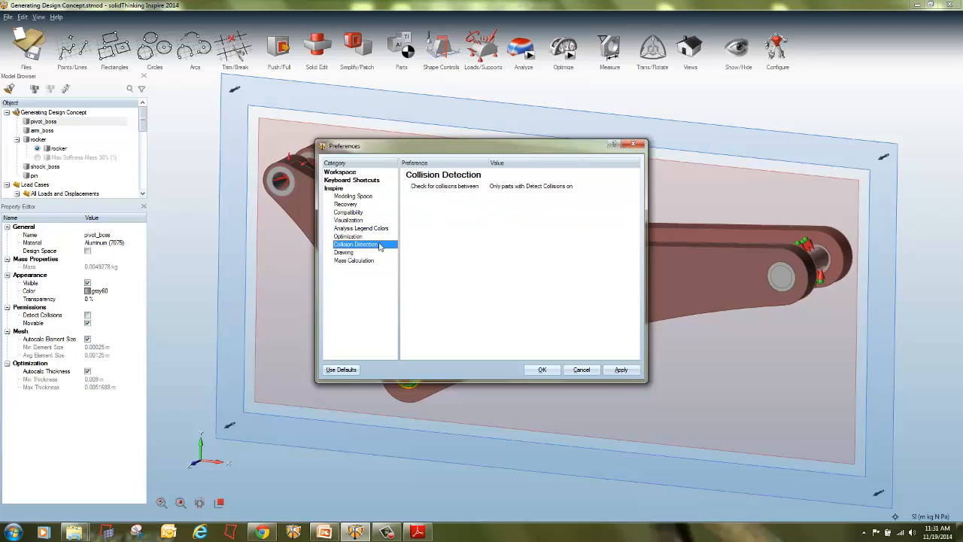
{"action": "left_click", "coordinate": [378, 254]}
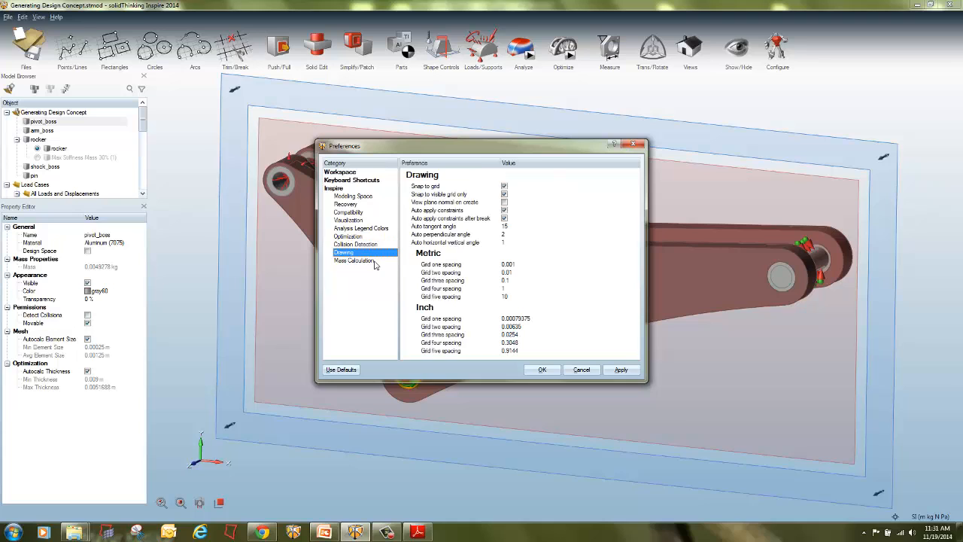
Step: Set the Mass Calculations preference to On, apply it and close the preferences
{"action": "left_click", "coordinate": [375, 260]}
{"action": "left_click", "coordinate": [486, 187]}
{"action": "left_click", "coordinate": [490, 186]}
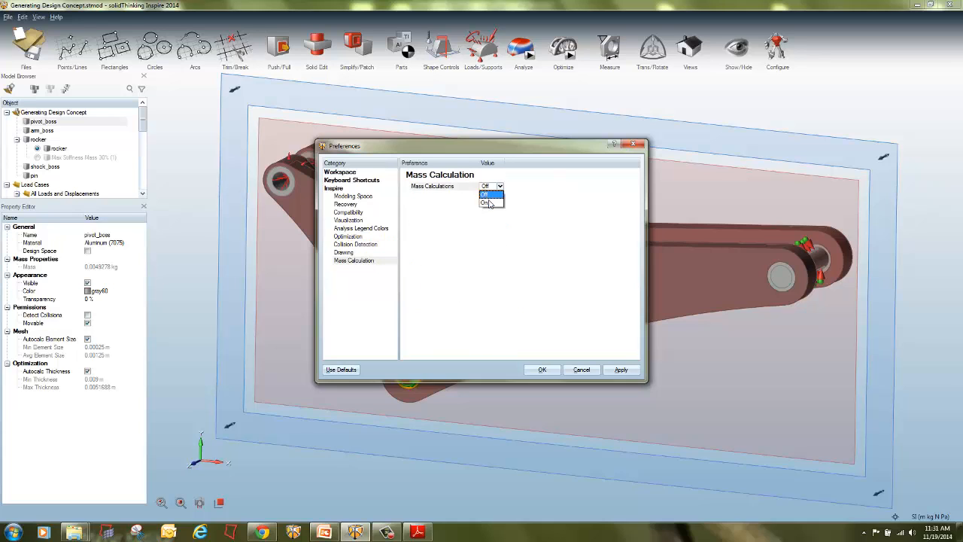
{"action": "left_click", "coordinate": [487, 201]}
{"action": "left_click", "coordinate": [621, 369]}
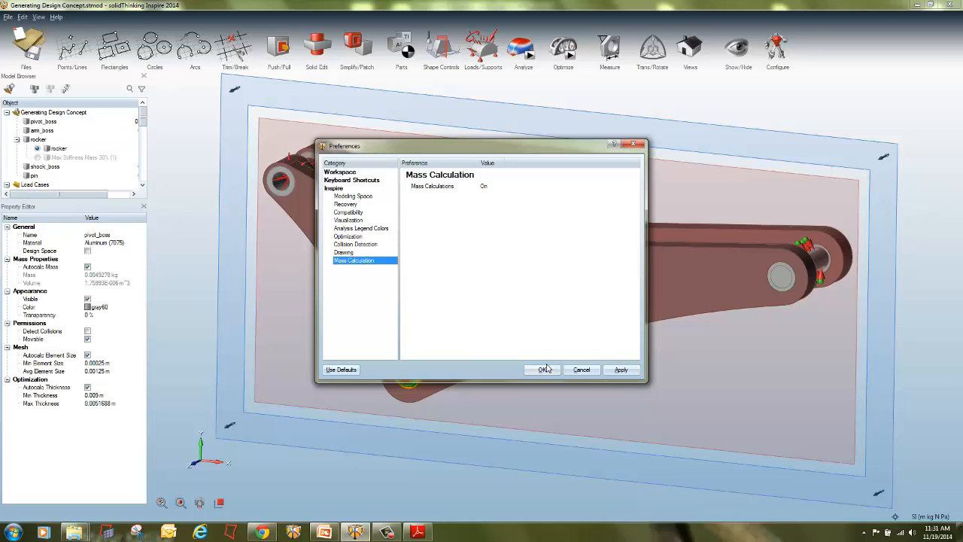
{"action": "left_click", "coordinate": [544, 370]}
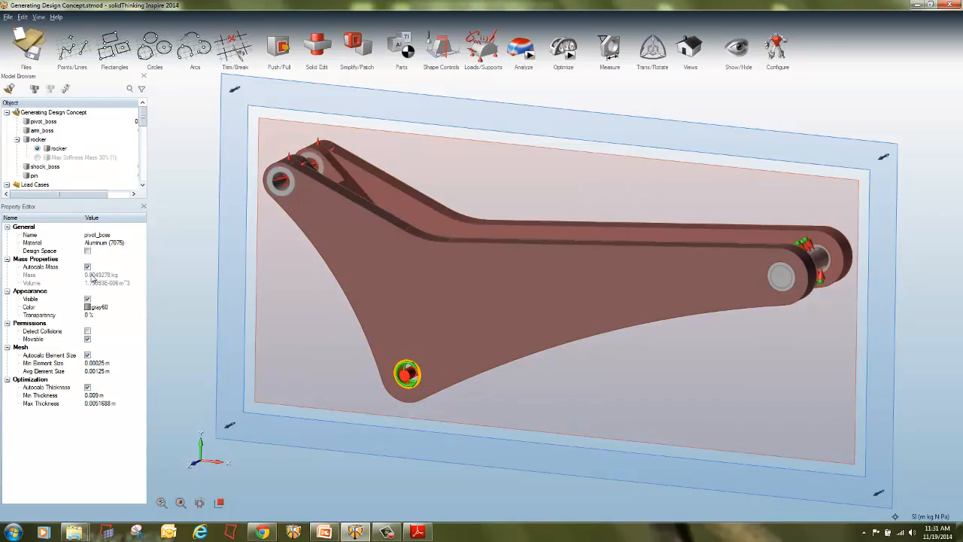
Step: Turn Autocalc Mass off for the pivot_boss part and turn it back on
{"action": "left_click", "coordinate": [103, 277]}
{"action": "left_click", "coordinate": [87, 267]}
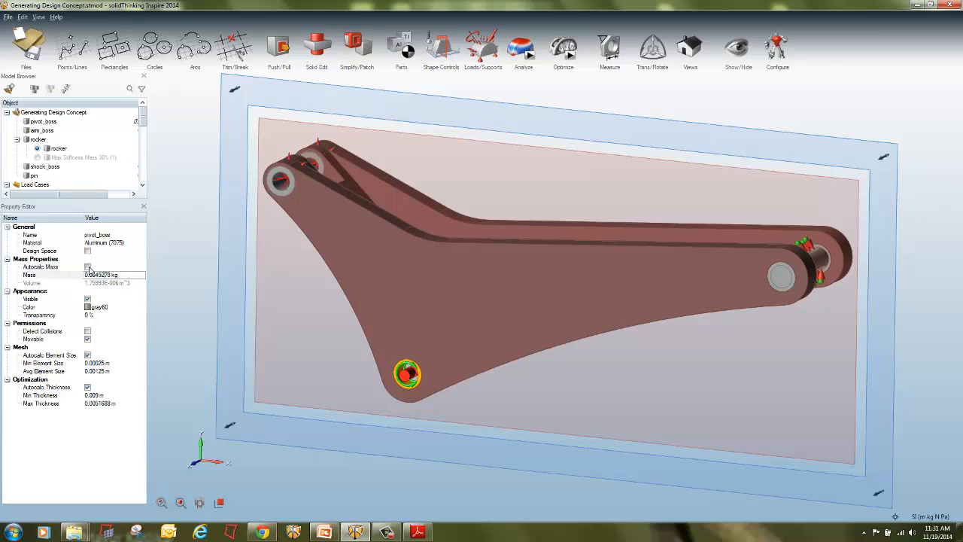
{"action": "left_click", "coordinate": [88, 267]}
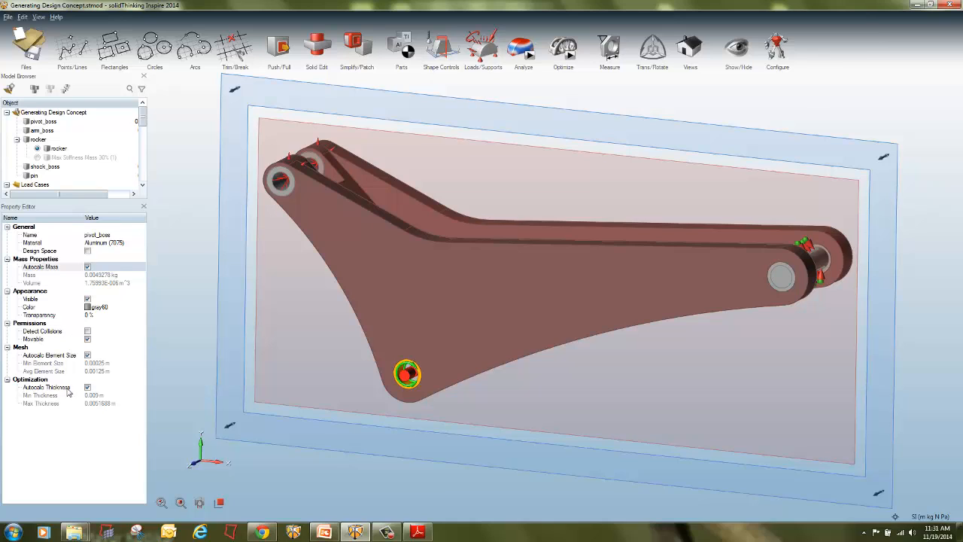
Step: Examine the properties of the pivot1 load, Shape Control 2, the All Loads and Displacements folder and the shock_boss part
{"action": "scroll", "coordinate": [73, 146], "scroll_direction": "down", "scroll_amount": 5}
{"action": "left_click", "coordinate": [48, 157]}
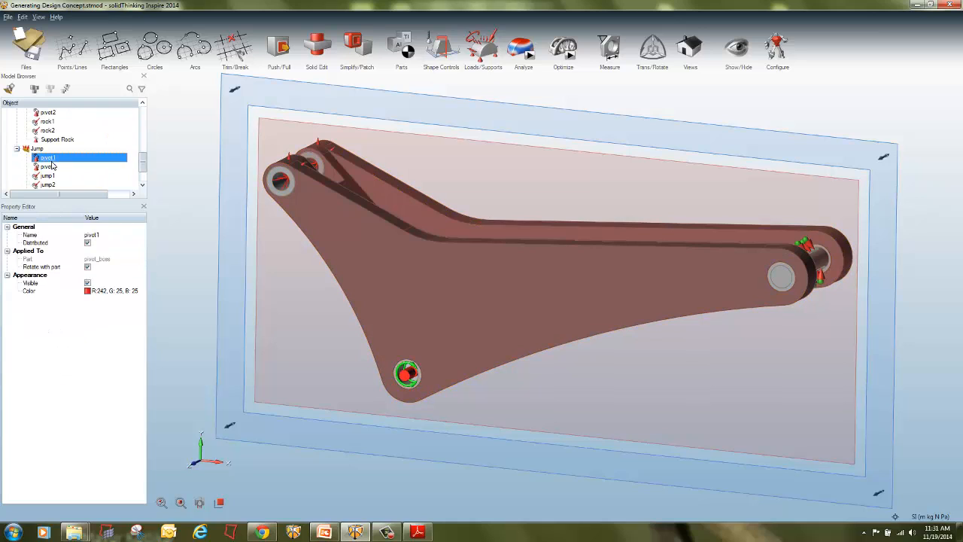
{"action": "scroll", "coordinate": [52, 166], "scroll_direction": "down", "scroll_amount": 2}
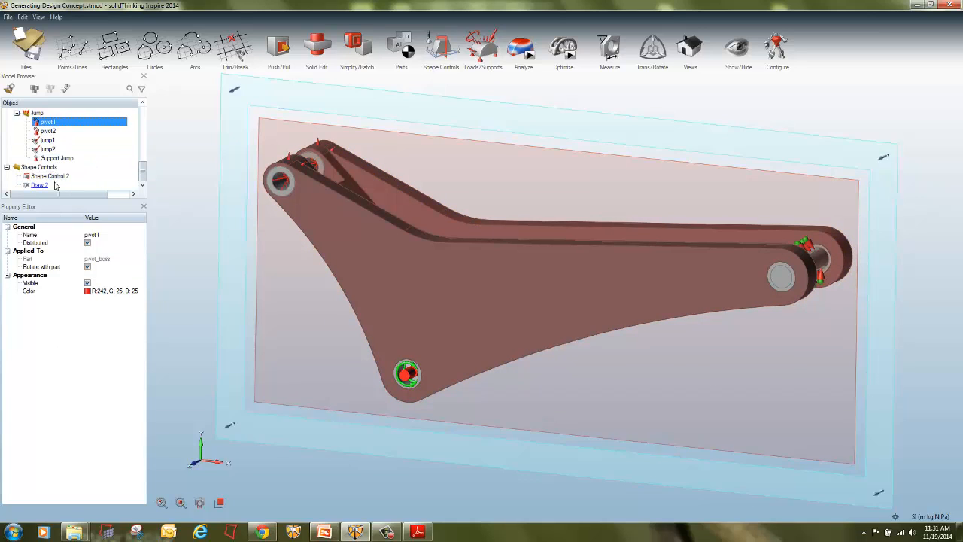
{"action": "left_click", "coordinate": [53, 178]}
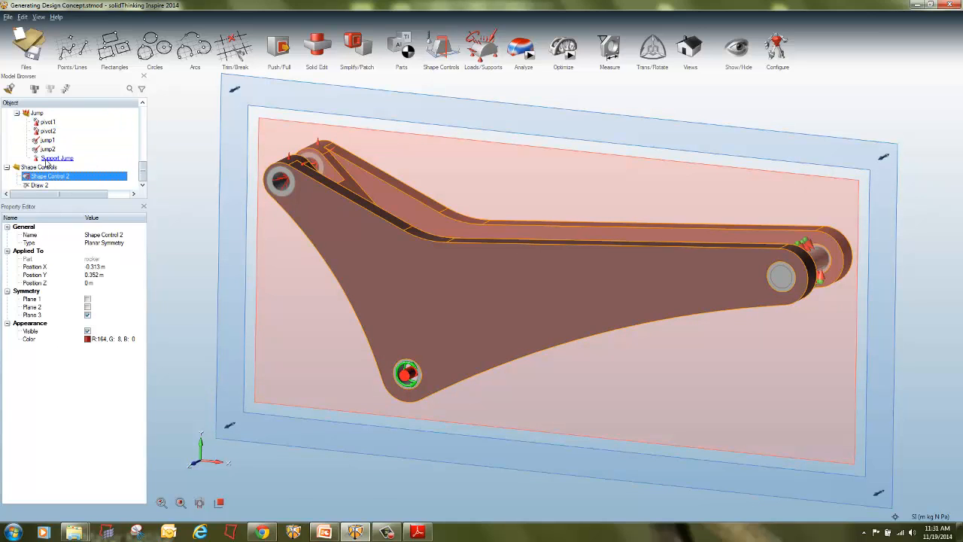
{"action": "scroll", "coordinate": [53, 180], "scroll_direction": "up", "scroll_amount": 5}
{"action": "left_click", "coordinate": [48, 189]}
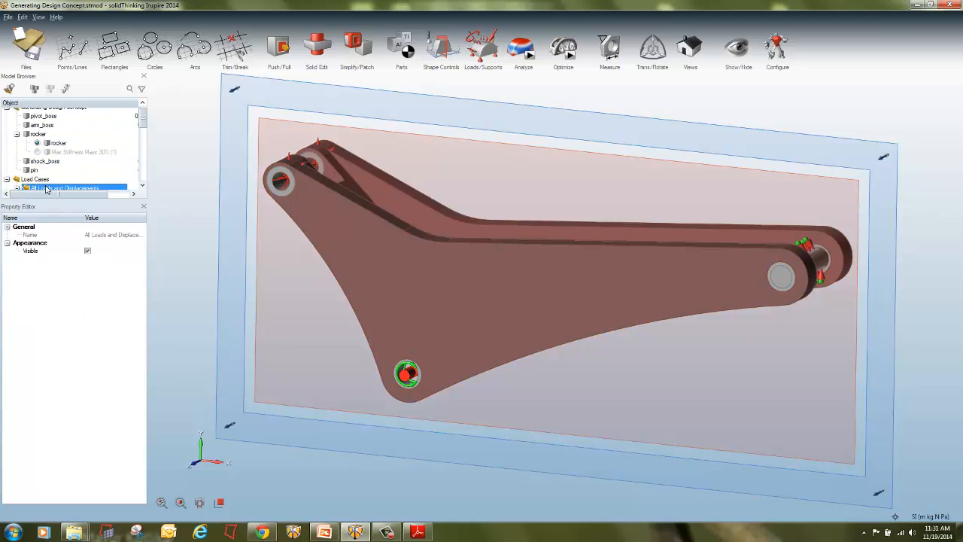
{"action": "left_click", "coordinate": [35, 162]}
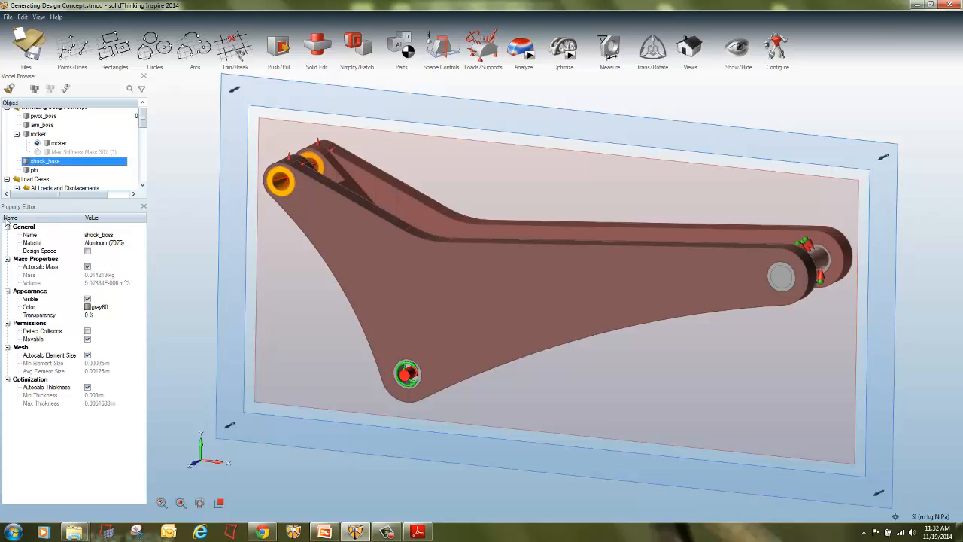
Step: Move the pivot_boss part freehand out of the rocker's lower holes with the Translate/Rotate tool, shifting it sideways and upward
{"action": "scroll", "coordinate": [23, 116], "scroll_direction": "up", "scroll_amount": 1}
{"action": "left_click", "coordinate": [42, 122]}
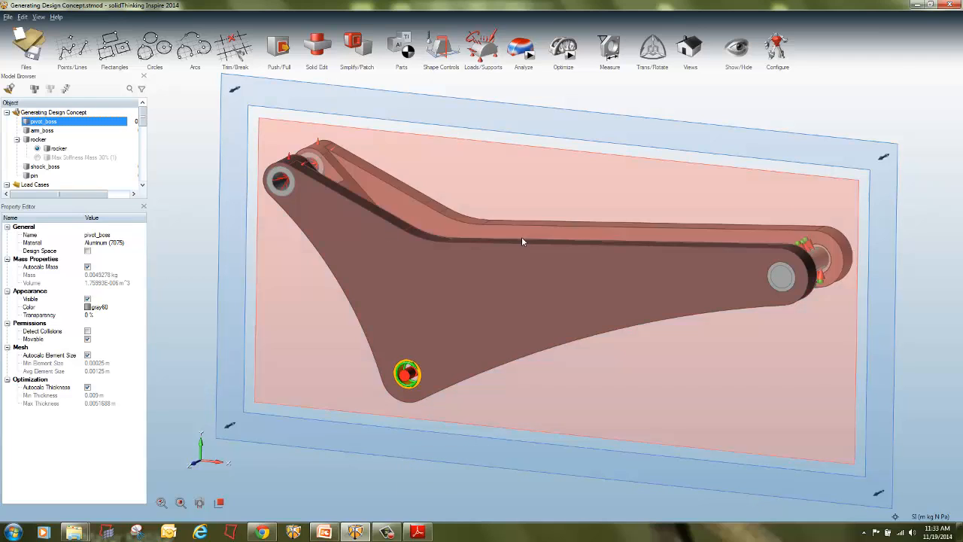
{"action": "left_click", "coordinate": [657, 58]}
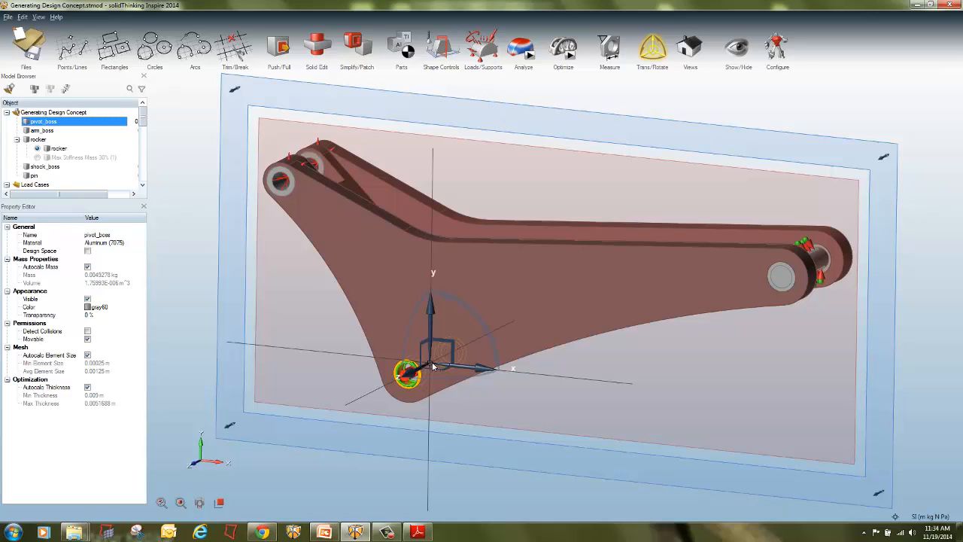
{"action": "right_click_drag", "start_coordinate": [434, 366], "coordinate": [381, 347]}
{"action": "left_click_drag", "start_coordinate": [454, 334], "coordinate": [294, 365]}
{"action": "left_click_drag", "start_coordinate": [326, 316], "coordinate": [334, 265]}
{"action": "key", "text": "Escape"}
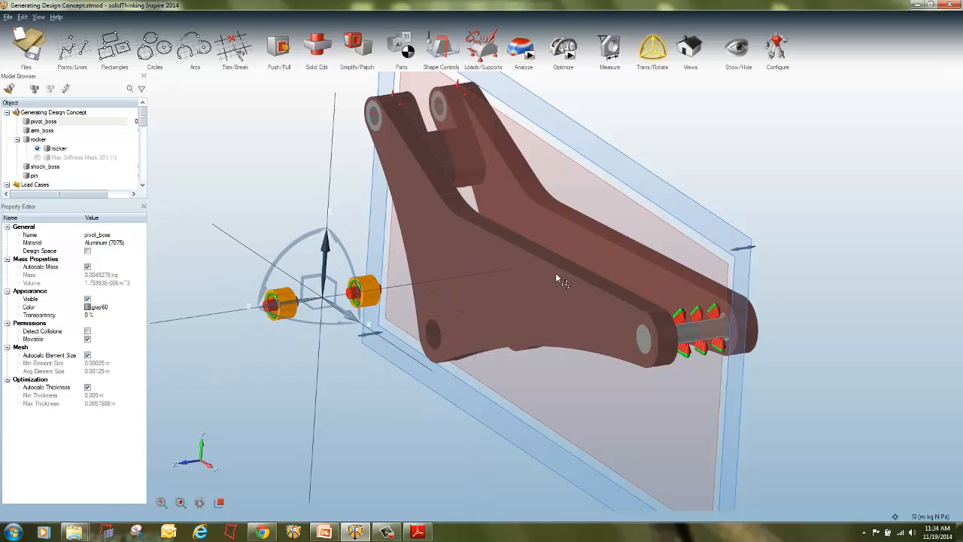
{"action": "key", "text": "Escape"}
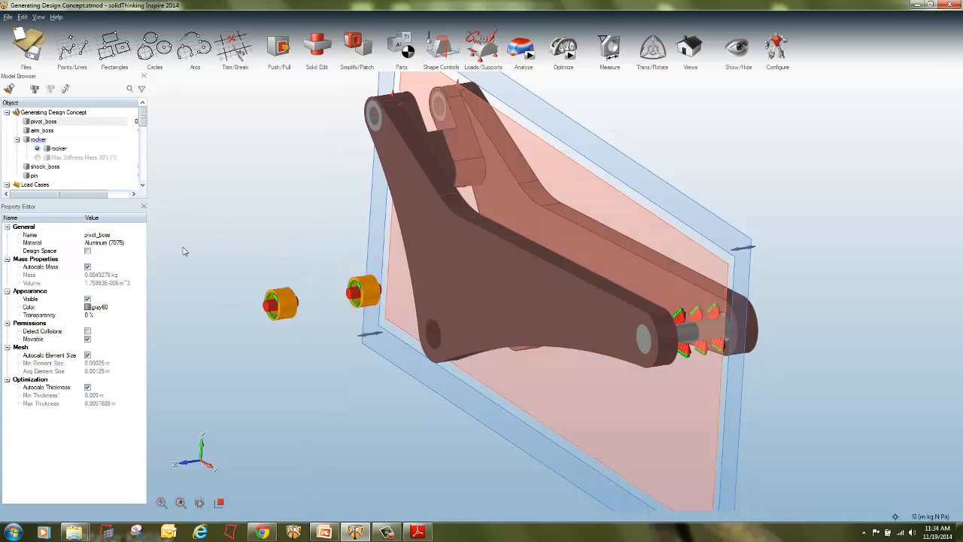
Step: Open the Baseline Analysis model
{"action": "left_click", "coordinate": [151, 119]}
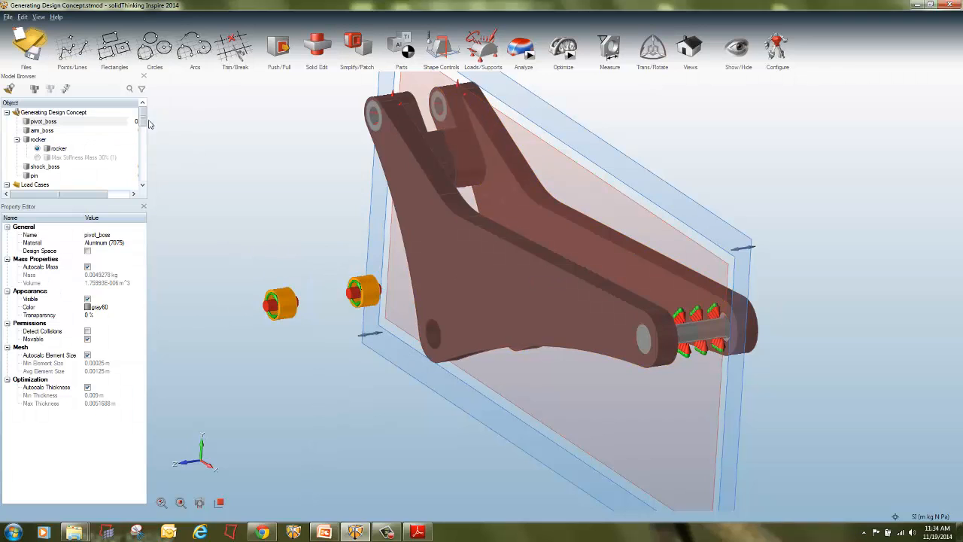
{"action": "left_click", "coordinate": [242, 151]}
{"action": "double_click", "coordinate": [243, 151]}
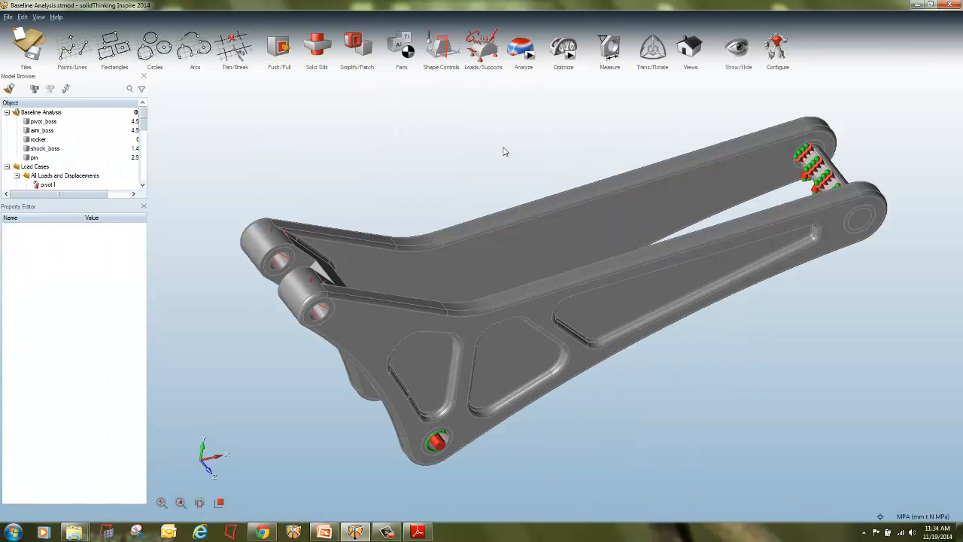
Step: Move the rocker part freehand with the Translate/Rotate tool, about 24 mm along Z, and then along X and within a plane
{"action": "left_click", "coordinate": [576, 198]}
{"action": "left_click", "coordinate": [654, 52]}
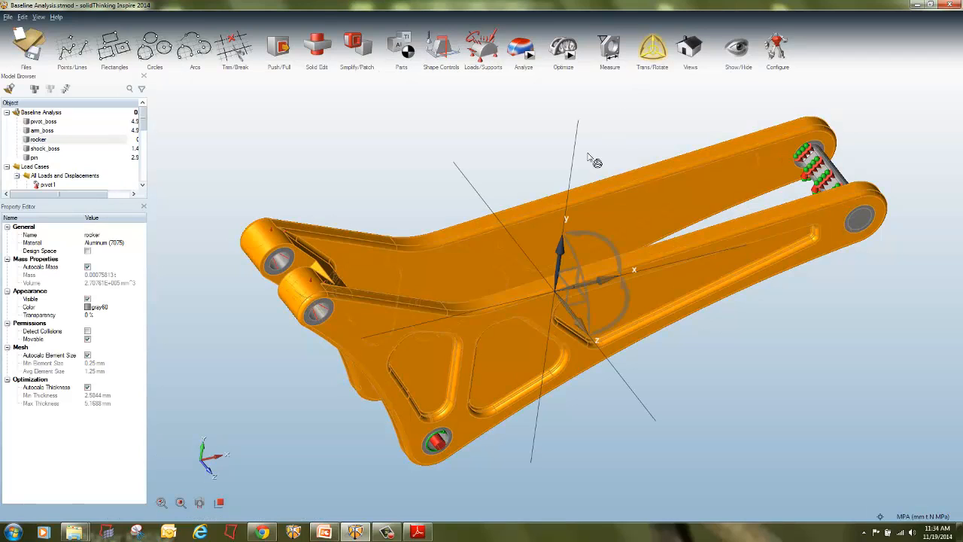
{"action": "middle_click_drag", "start_coordinate": [682, 424], "coordinate": [505, 369]}
{"action": "right_click_drag", "start_coordinate": [505, 369], "coordinate": [398, 411]}
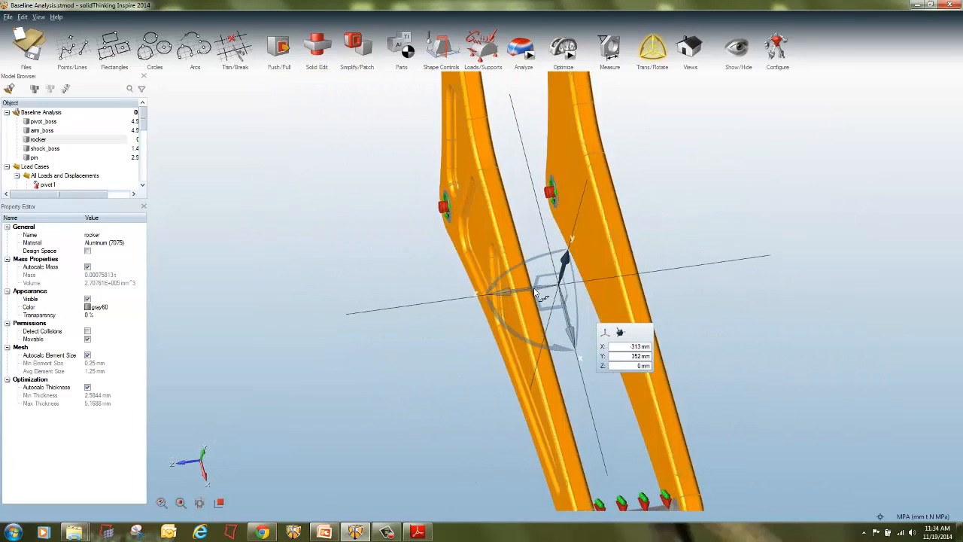
{"action": "left_click", "coordinate": [504, 299]}
{"action": "left_click_drag", "start_coordinate": [504, 298], "coordinate": [567, 309]}
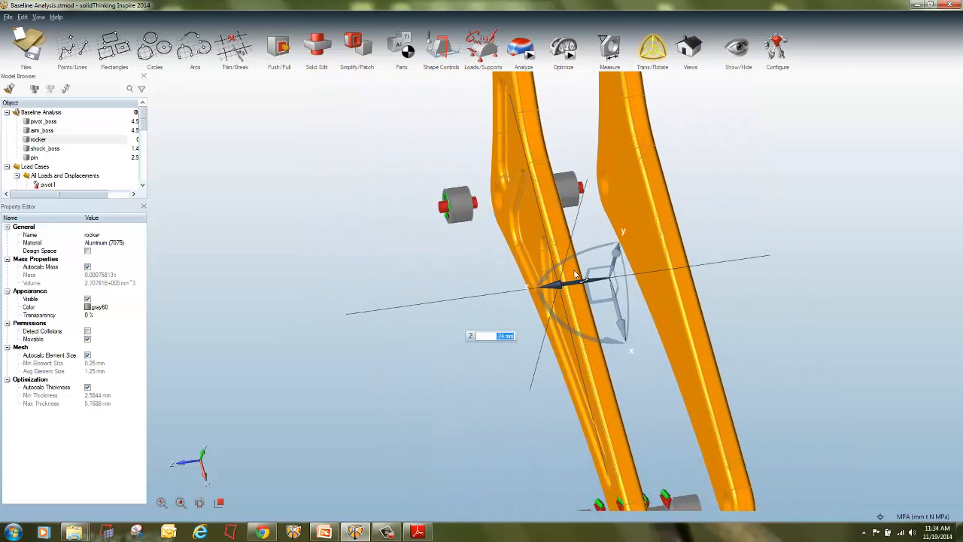
{"action": "left_click_drag", "start_coordinate": [622, 254], "coordinate": [633, 324]}
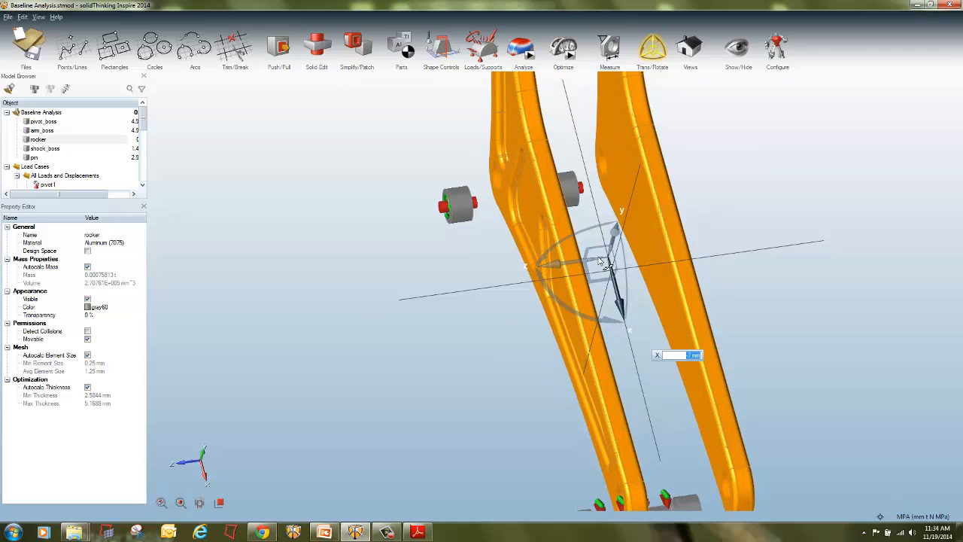
{"action": "left_click_drag", "start_coordinate": [598, 254], "coordinate": [803, 156]}
Step: Rotate the rocker part about its Z axis and set the rotation angle to 180 degrees
{"action": "left_click_drag", "start_coordinate": [592, 232], "coordinate": [510, 429]}
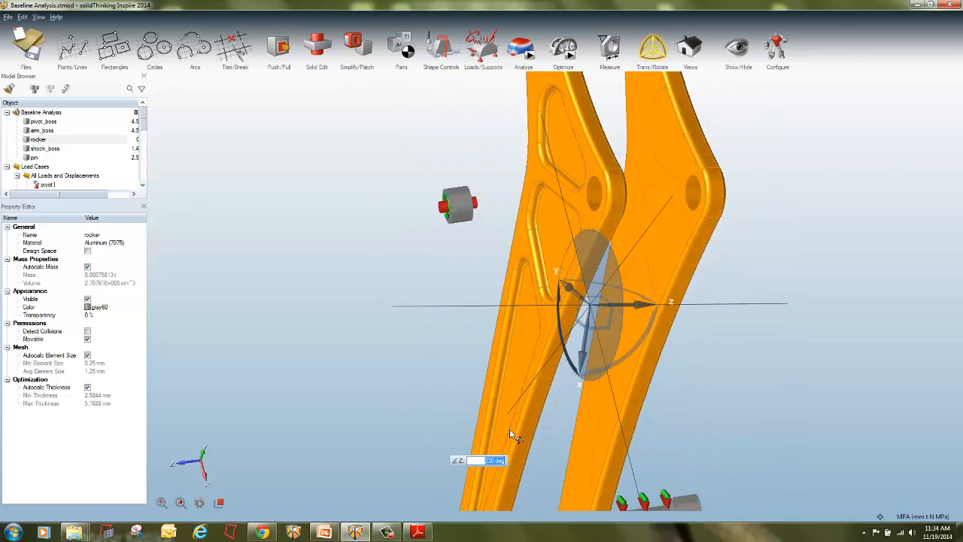
{"action": "type", "text": "180"}
{"action": "key", "text": "Return"}
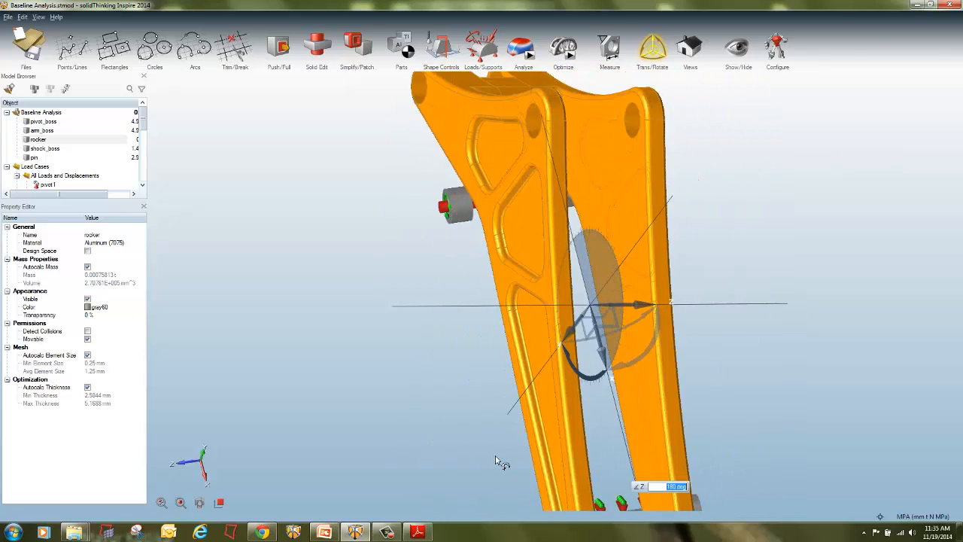
Step: Translate the rocker part along its Y axis, setting the distance to 10 mm and then to 100 mm
{"action": "left_click", "coordinate": [575, 336]}
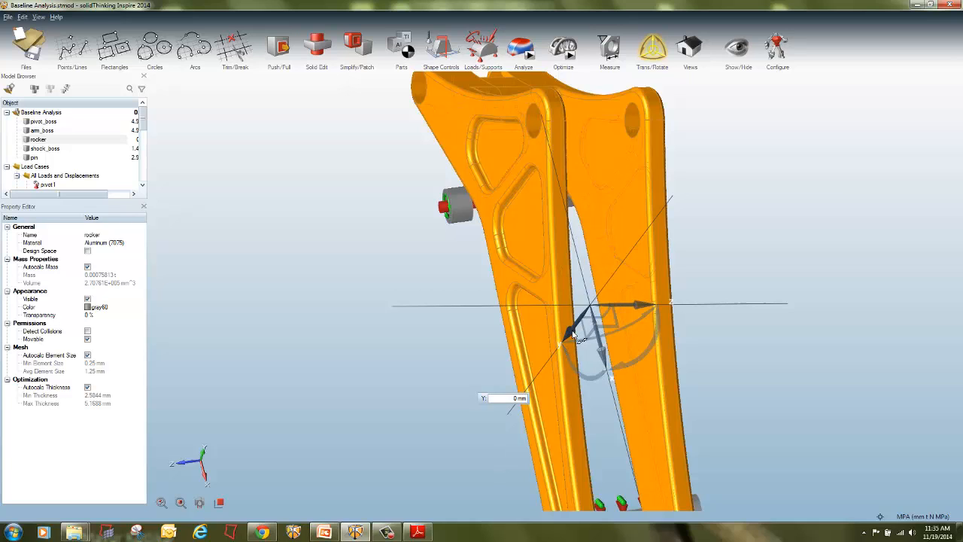
{"action": "left_click", "coordinate": [519, 397]}
{"action": "type", "text": "10"}
{"action": "key", "text": "Return"}
{"action": "type", "text": "100"}
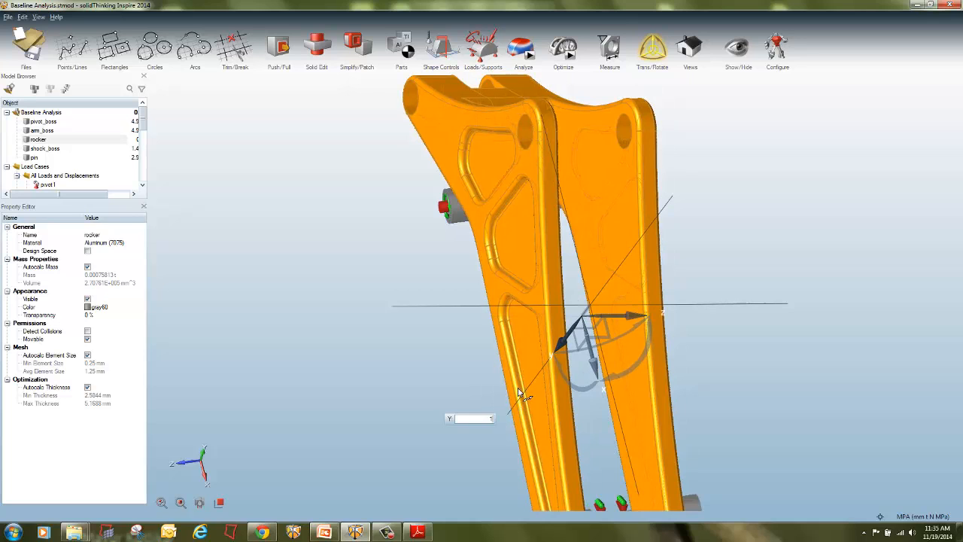
{"action": "key", "text": "Return"}
{"action": "right_click_drag", "start_coordinate": [744, 294], "coordinate": [673, 294]}
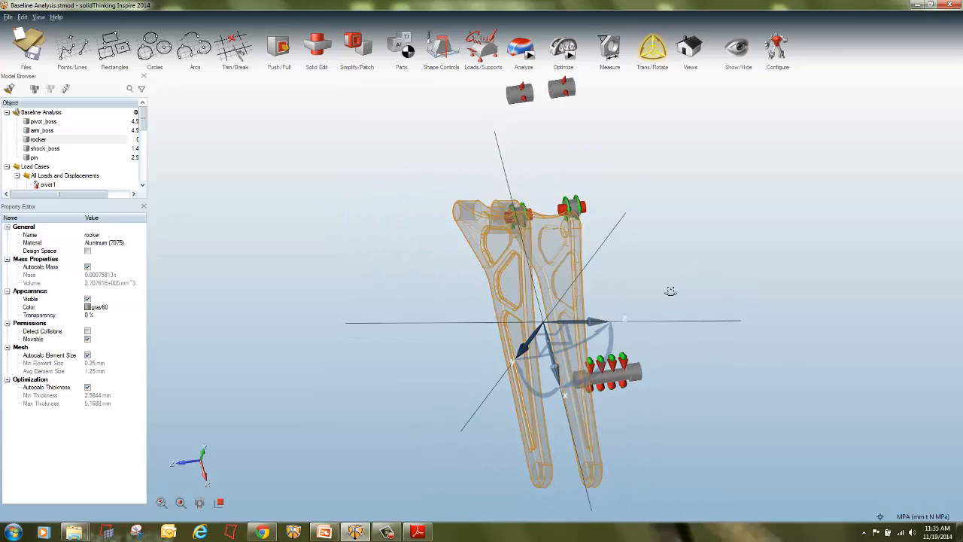
Step: Select all the parts in the Baseline Analysis model and clear the selection
{"action": "key", "text": "ctrl+a"}
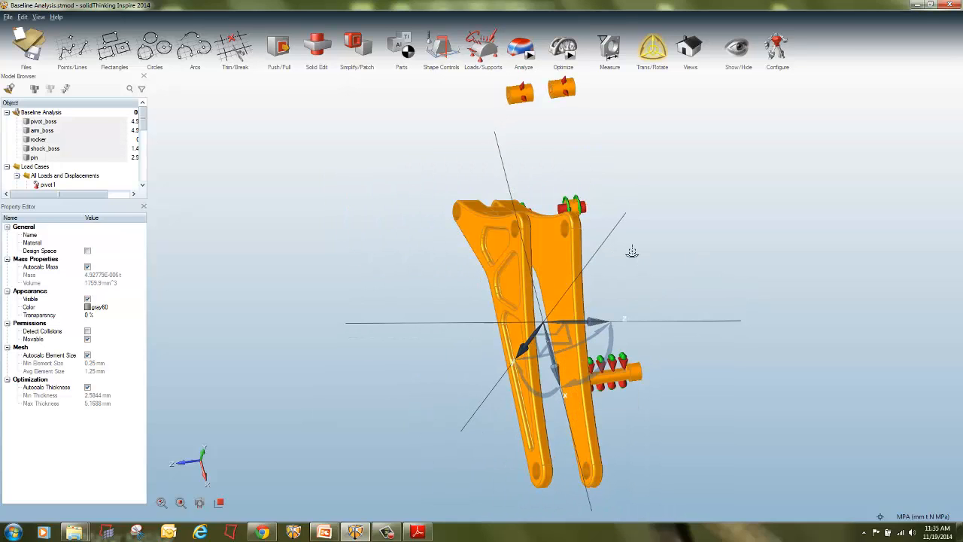
{"action": "left_click", "coordinate": [654, 305]}
{"action": "right_click_drag", "start_coordinate": [654, 306], "coordinate": [642, 382]}
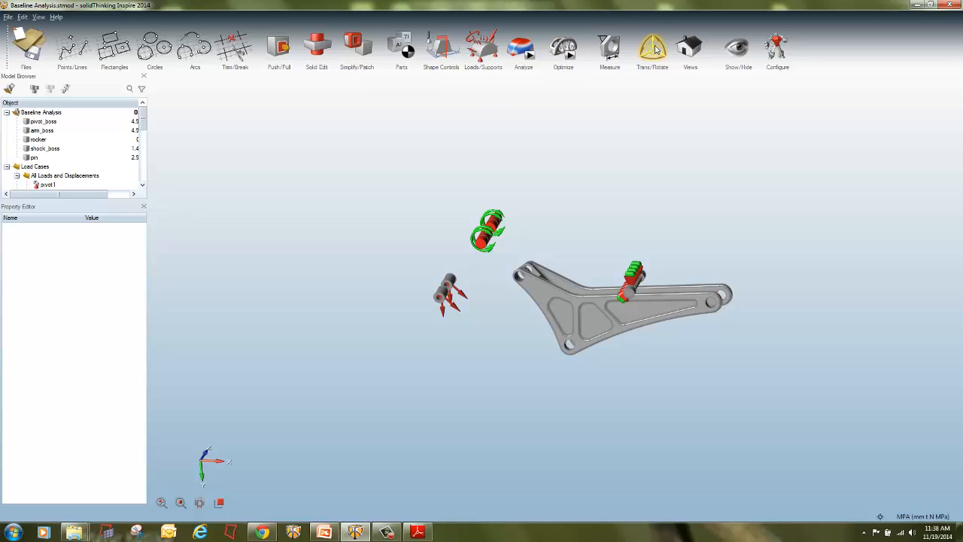
Step: Show the list of snap options, exit the Translate/Rotate tool and move the rocker part freehand upward
{"action": "left_click", "coordinate": [881, 518]}
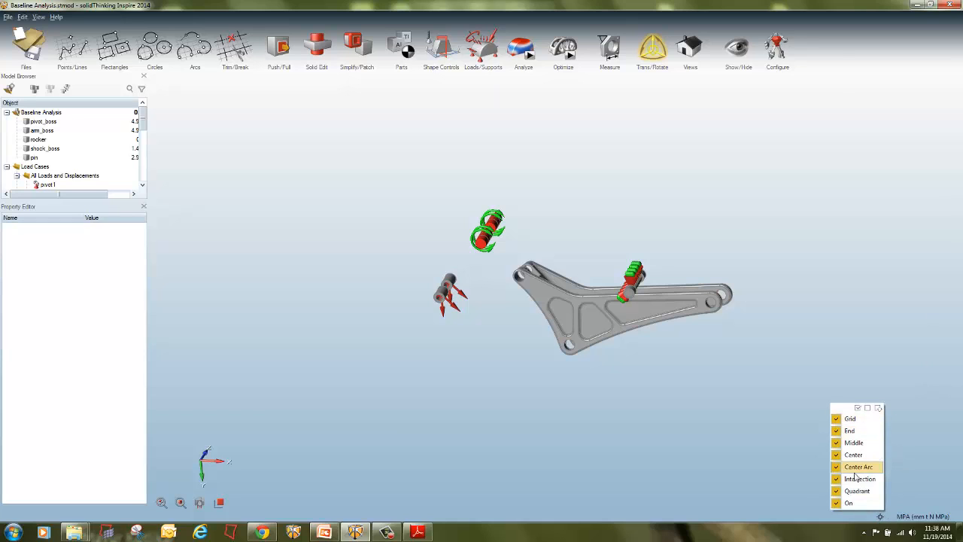
{"action": "left_click", "coordinate": [709, 312]}
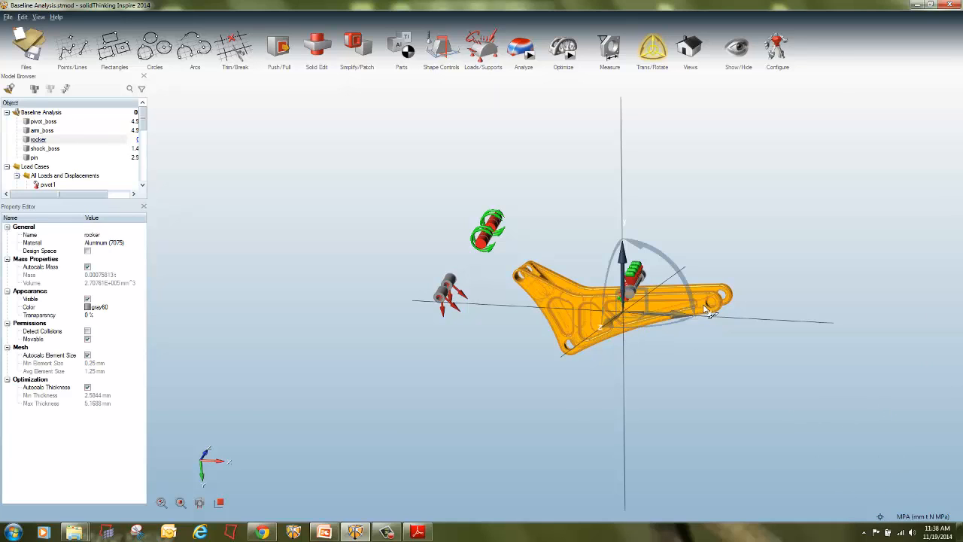
{"action": "right_click", "coordinate": [721, 265]}
{"action": "scroll", "coordinate": [721, 264], "scroll_direction": "up", "scroll_amount": 3}
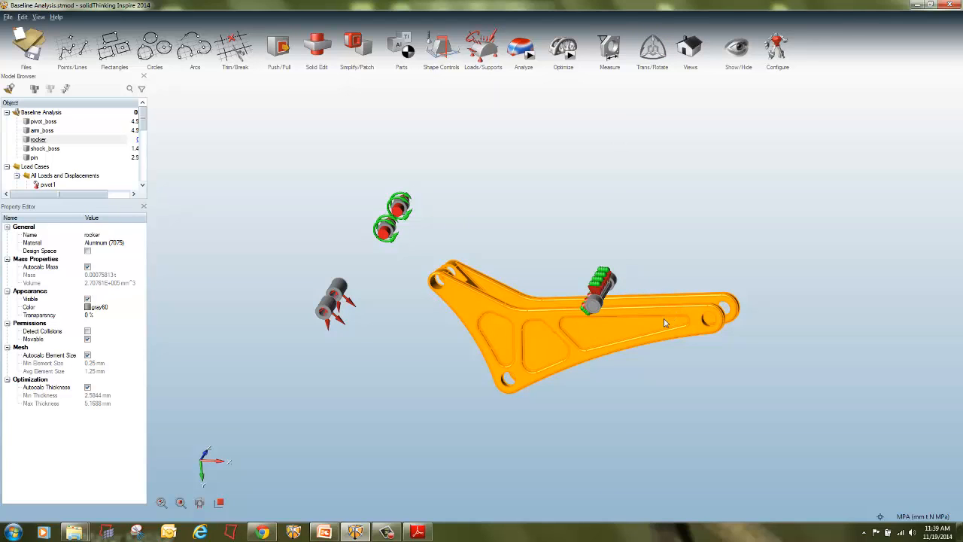
{"action": "left_click_drag", "start_coordinate": [704, 322], "coordinate": [717, 211]}
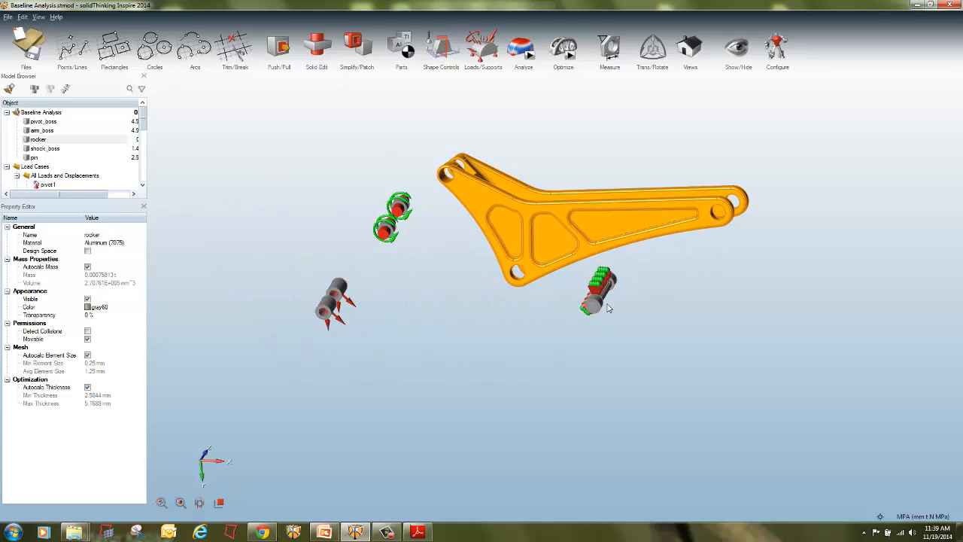
{"action": "left_click", "coordinate": [608, 372]}
Step: Select the shock_boss part together with its loads and snap it into the upper hole at the rocker's wide end
{"action": "left_click_drag", "start_coordinate": [373, 347], "coordinate": [271, 262]}
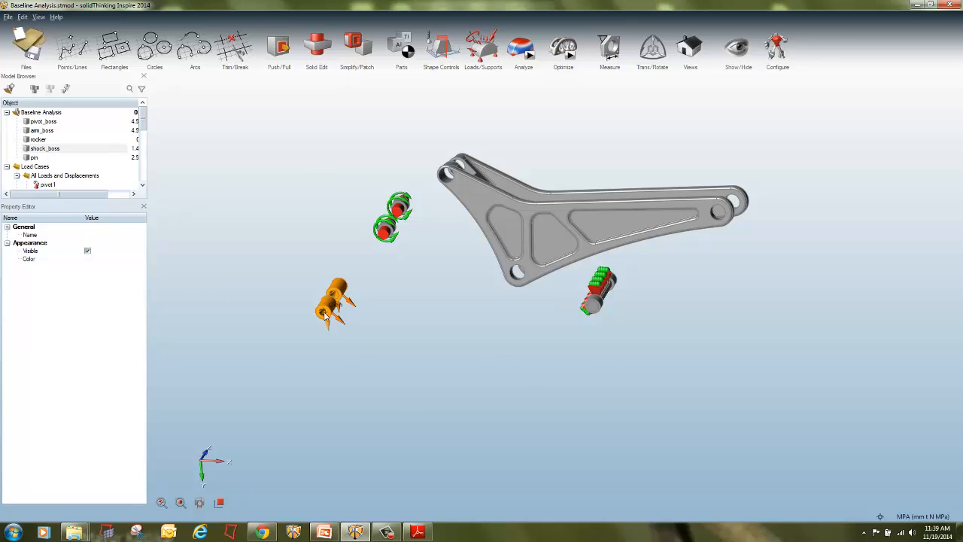
{"action": "left_click_drag", "start_coordinate": [328, 309], "coordinate": [451, 179]}
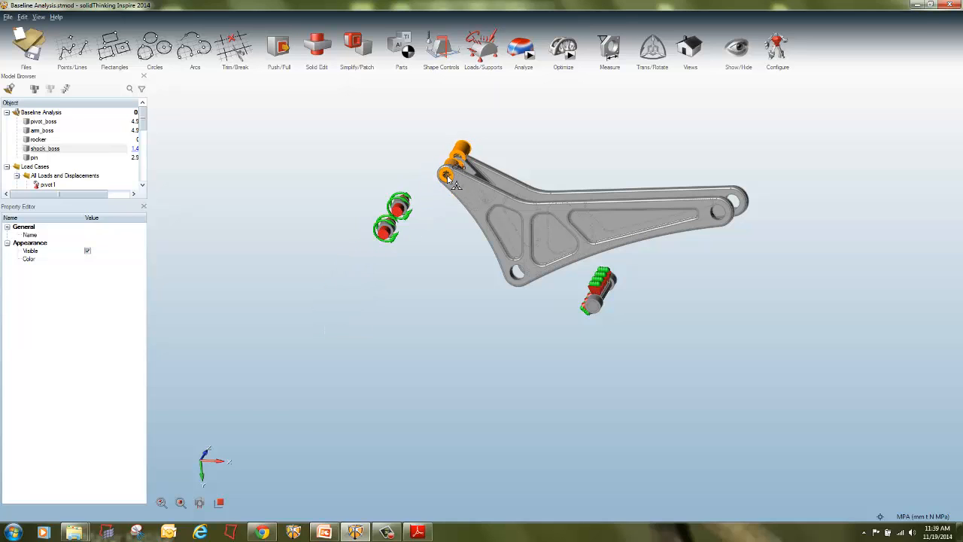
{"action": "left_click", "coordinate": [406, 337]}
{"action": "right_click_drag", "start_coordinate": [446, 170], "coordinate": [443, 247]}
{"action": "scroll", "coordinate": [442, 247], "scroll_direction": "up", "scroll_amount": 2}
{"action": "right_click_drag", "start_coordinate": [435, 296], "coordinate": [426, 334]}
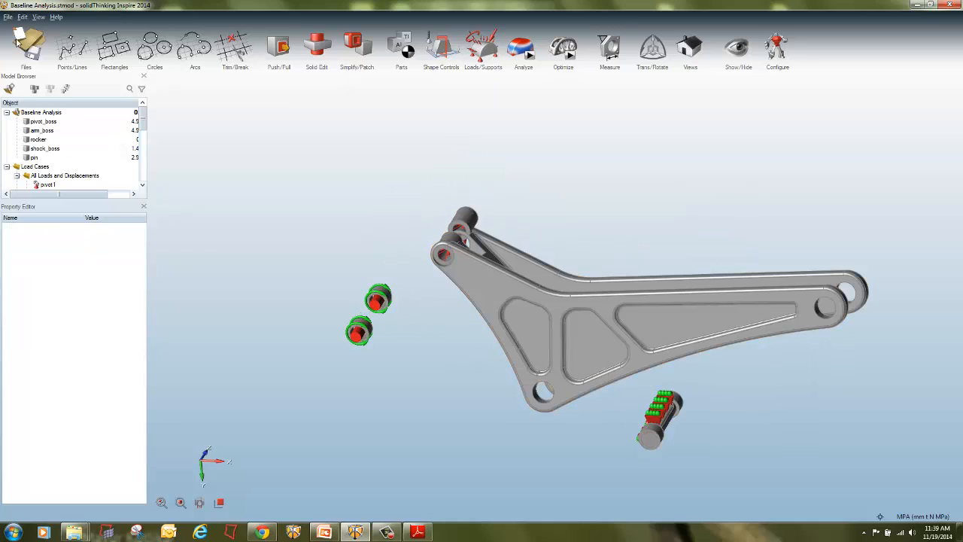
Step: Start a new model without saving the current one and open base.x_t from the Tutorials folder
{"action": "left_click", "coordinate": [8, 17]}
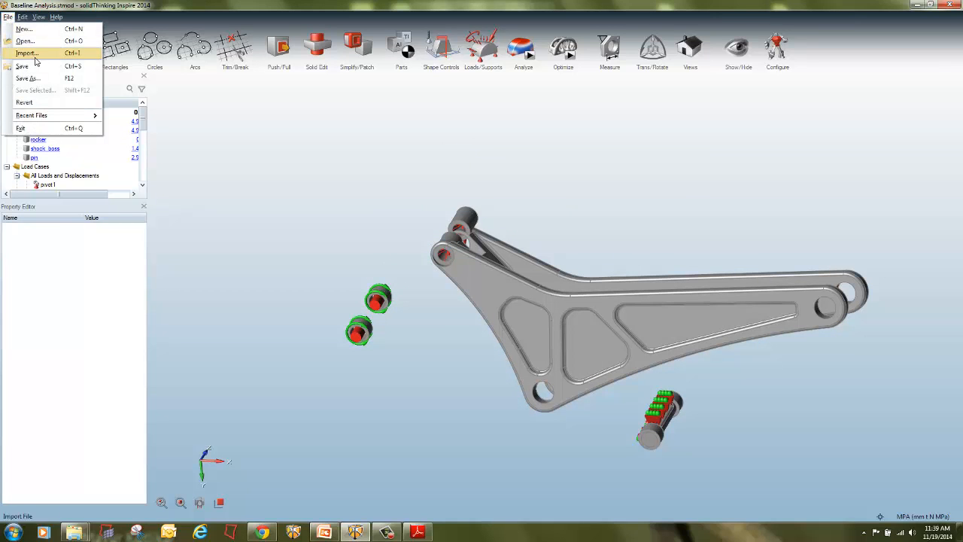
{"action": "left_click", "coordinate": [33, 29]}
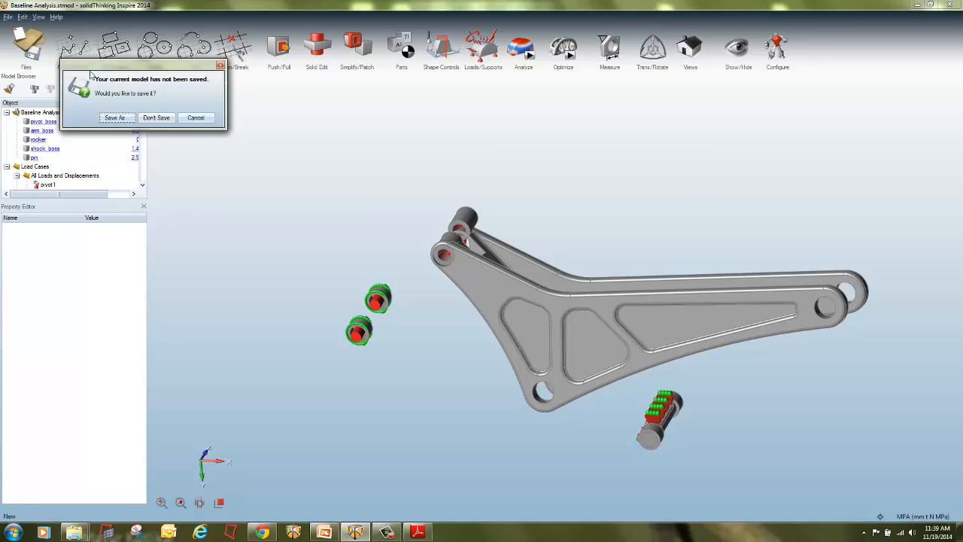
{"action": "left_click", "coordinate": [158, 121]}
{"action": "left_click", "coordinate": [34, 43]}
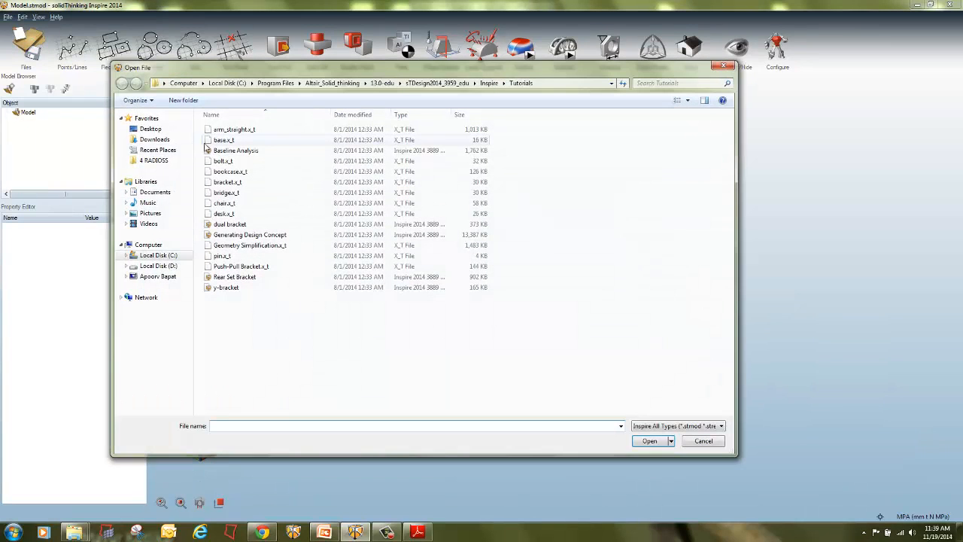
{"action": "double_click", "coordinate": [238, 141]}
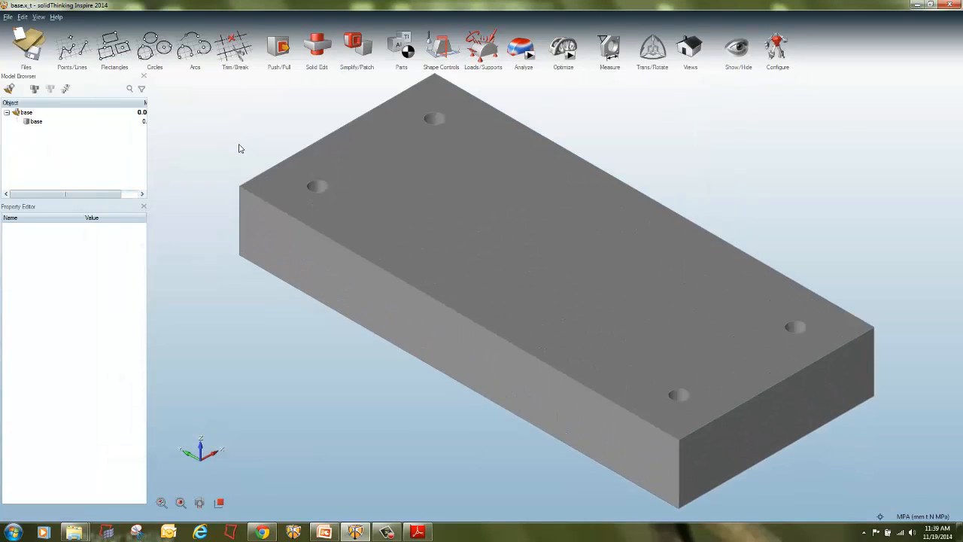
Step: Import bolt.x_t and bracket.x_t from the Tutorials folder into the base model
{"action": "left_click", "coordinate": [7, 17]}
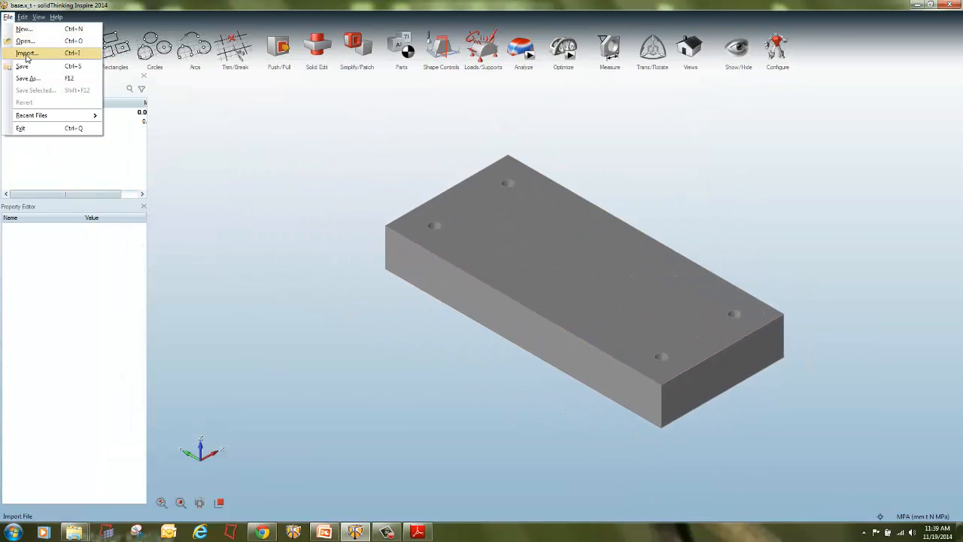
{"action": "left_click", "coordinate": [27, 53]}
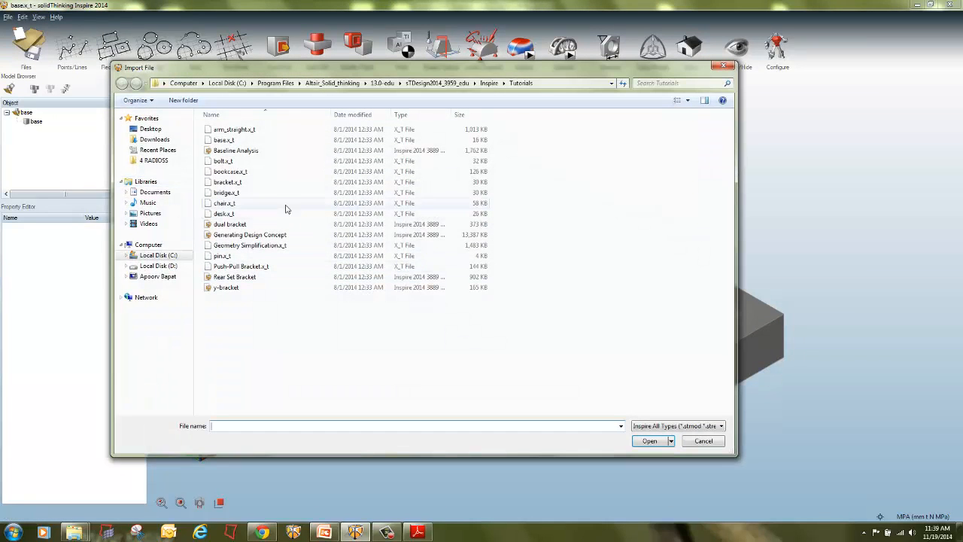
{"action": "double_click", "coordinate": [252, 161]}
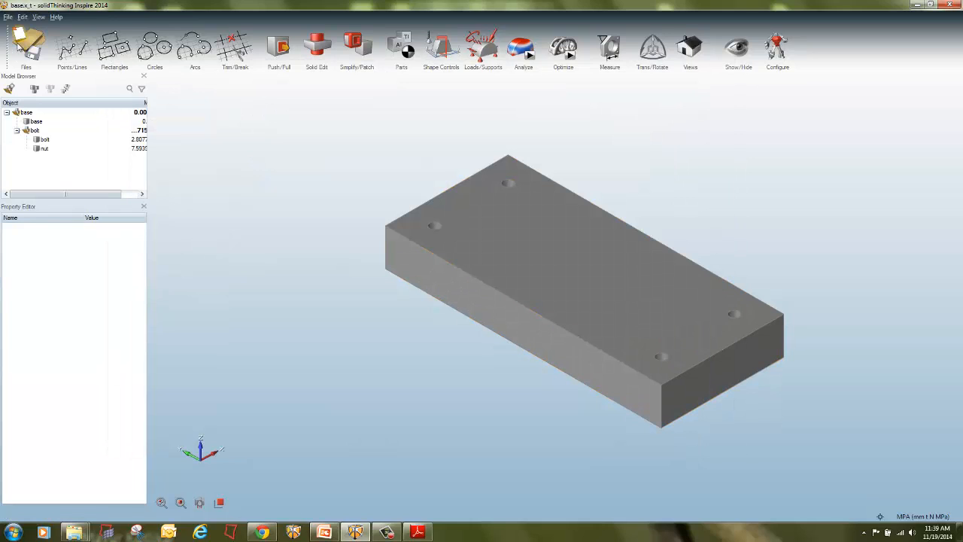
{"action": "key", "text": "f"}
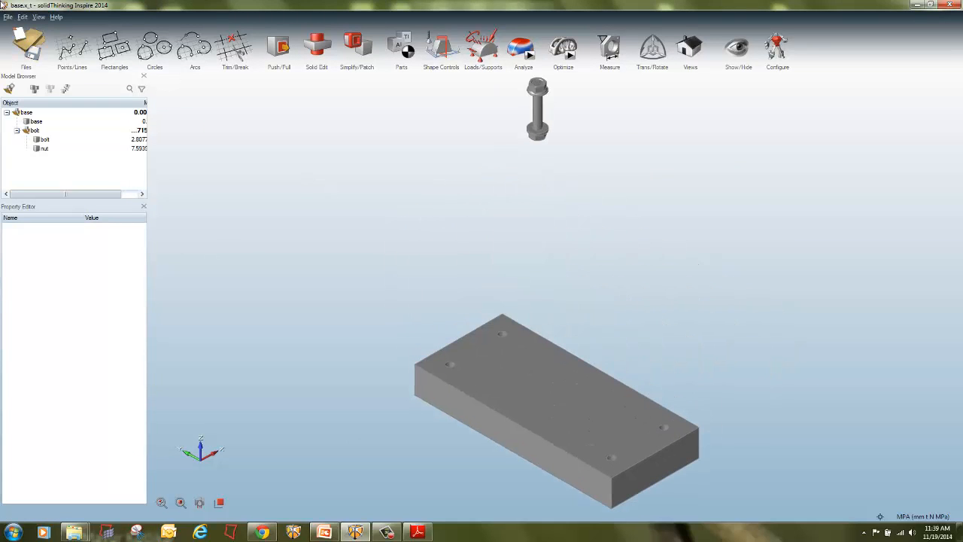
{"action": "left_click", "coordinate": [8, 16]}
{"action": "left_click", "coordinate": [19, 48]}
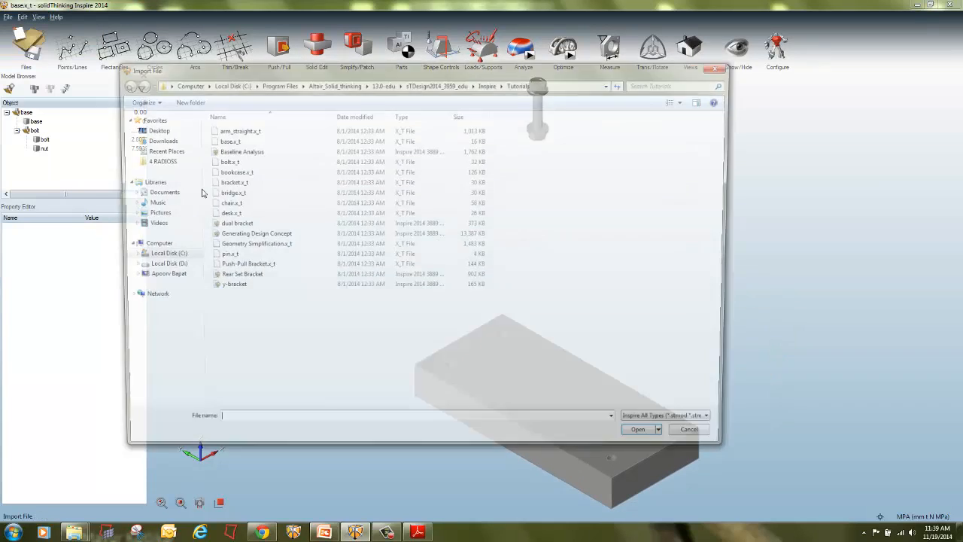
{"action": "double_click", "coordinate": [258, 183]}
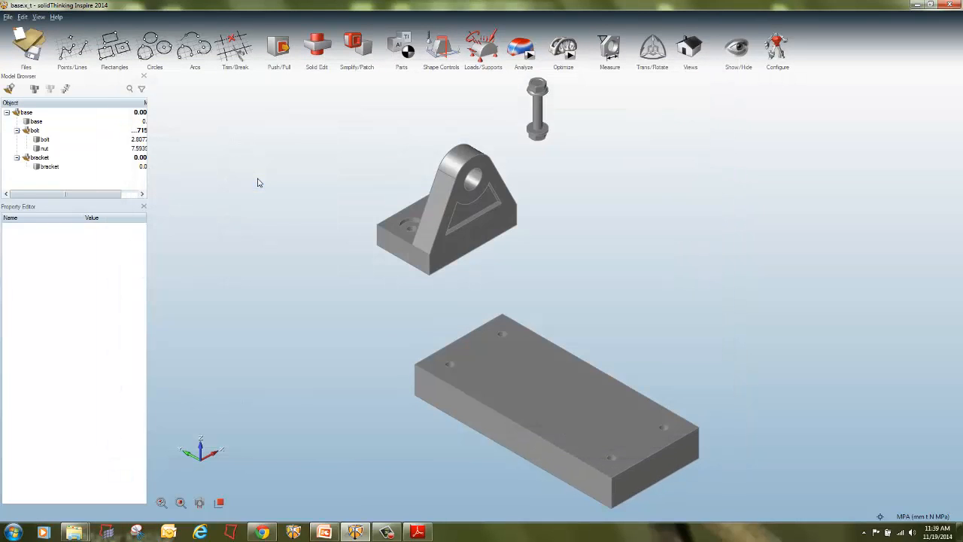
Step: Move the bracket onto one end of the base so their mounting holes line up
{"action": "left_click_drag", "start_coordinate": [465, 307], "coordinate": [517, 389], "text": "ctrl"}
{"action": "left_click", "coordinate": [322, 353]}
{"action": "left_click", "coordinate": [447, 354]}
{"action": "right_click_drag", "start_coordinate": [448, 354], "coordinate": [446, 274]}
Step: Turn off all snap options, try to place the bolt and nut freehand in a bracket mounting hole, and move them back out
{"action": "left_click", "coordinate": [882, 517]}
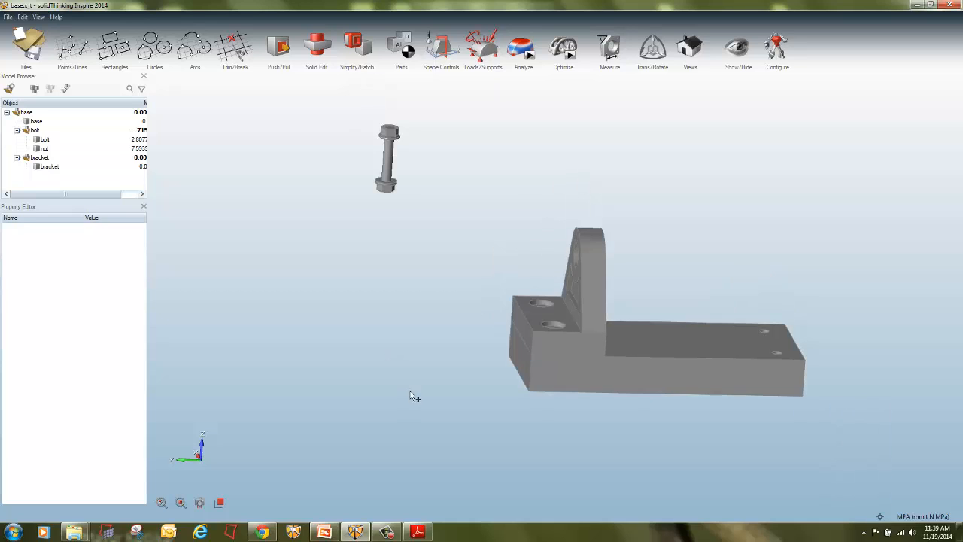
{"action": "left_click", "coordinate": [388, 154]}
{"action": "middle_click_drag", "start_coordinate": [351, 224], "coordinate": [393, 302]}
{"action": "left_click", "coordinate": [350, 219]}
{"action": "left_click_drag", "start_coordinate": [348, 217], "coordinate": [544, 358]}
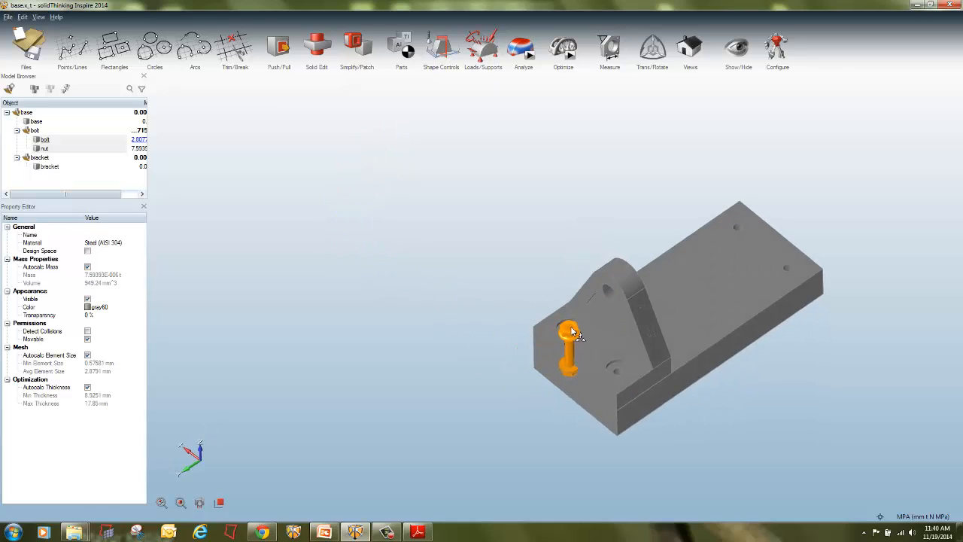
{"action": "left_click_drag", "start_coordinate": [565, 336], "coordinate": [437, 238]}
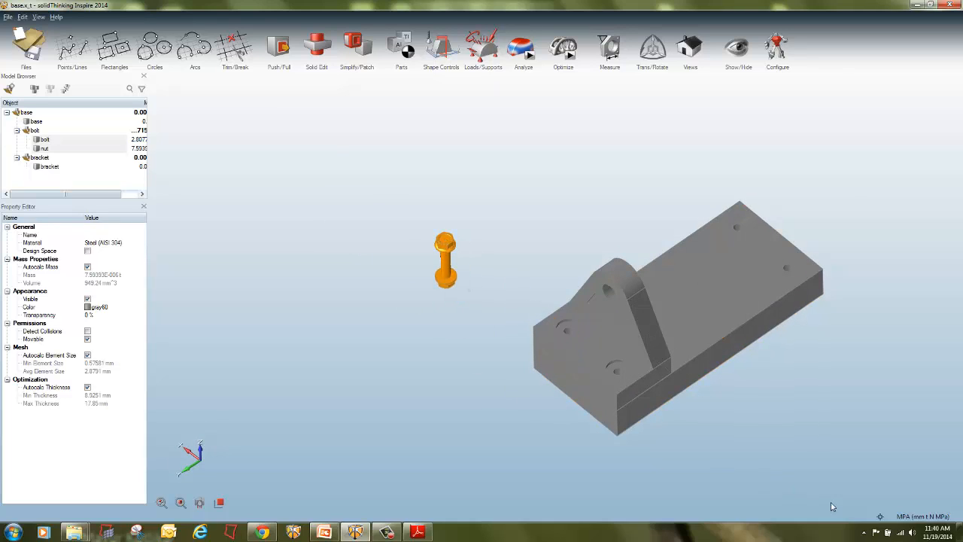
Step: Turn on all snap options and snap the bolt and nut into the bracket's counterbored mounting hole
{"action": "left_click", "coordinate": [880, 516]}
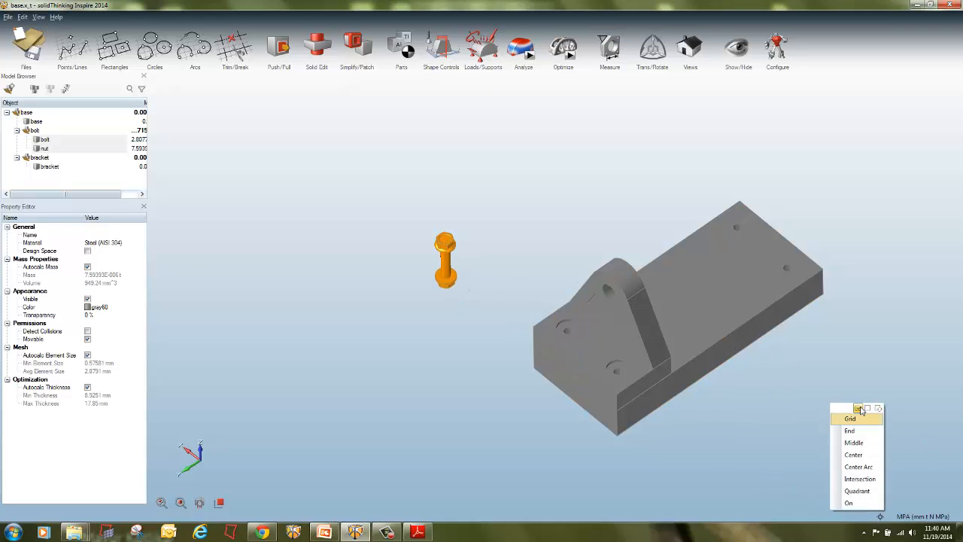
{"action": "left_click", "coordinate": [858, 408]}
{"action": "left_click_drag", "start_coordinate": [450, 238], "coordinate": [571, 328]}
{"action": "left_click", "coordinate": [352, 250]}
{"action": "scroll", "coordinate": [357, 280], "scroll_direction": "up", "scroll_amount": 3}
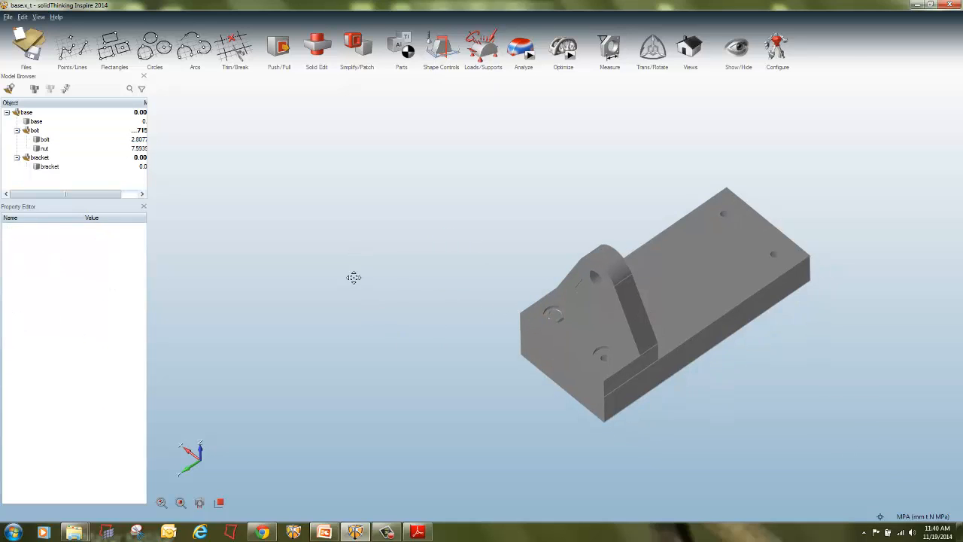
{"action": "scroll", "coordinate": [373, 358], "scroll_direction": "down", "scroll_amount": 2}
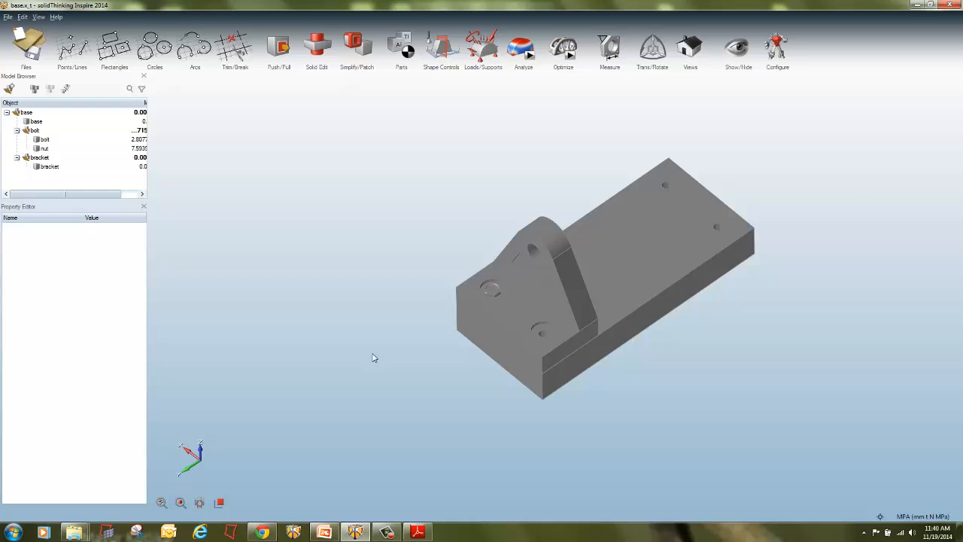
Step: Hide the base part and show all parts again
{"action": "left_click", "coordinate": [672, 293]}
{"action": "key", "text": "h"}
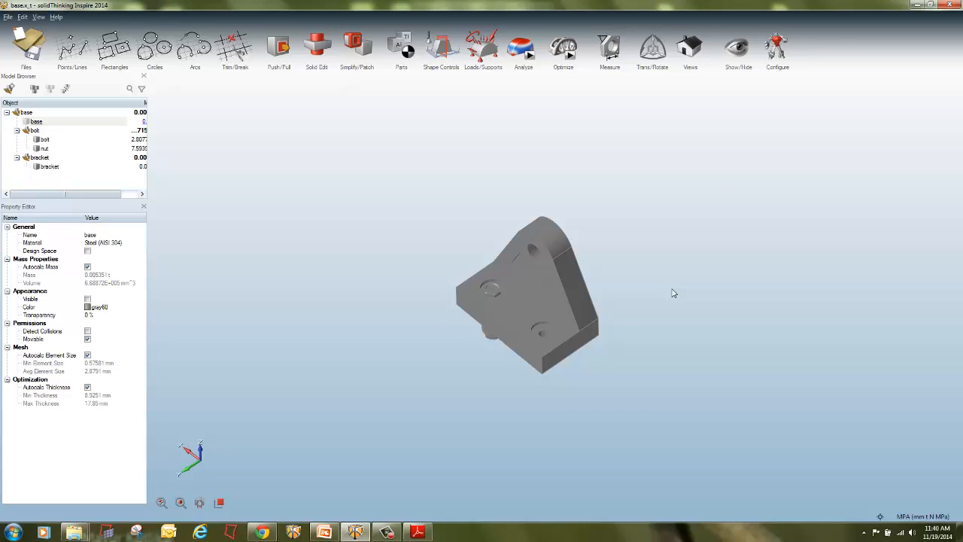
{"action": "left_click", "coordinate": [297, 226]}
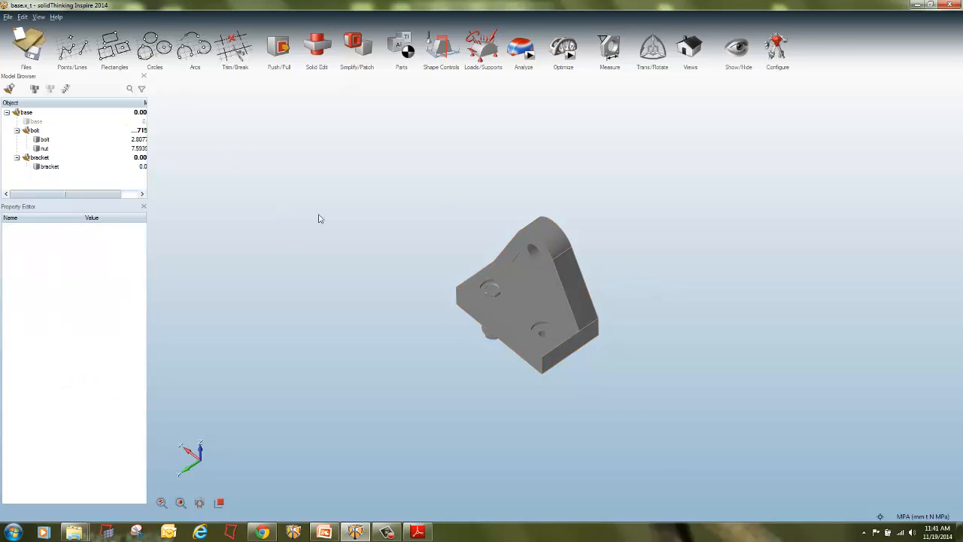
{"action": "left_click", "coordinate": [34, 89]}
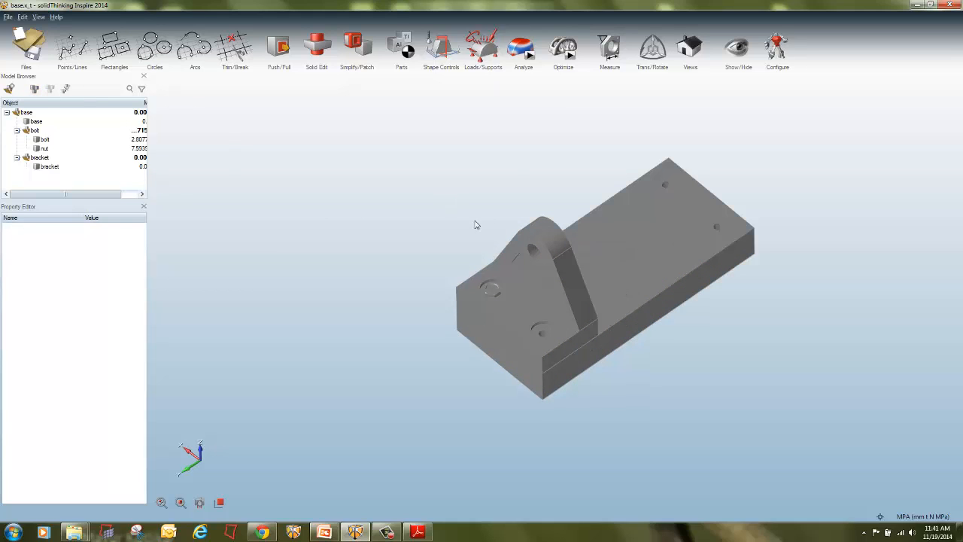
Step: Isolate the bolt and fit it to the view, then show all parts and fit the whole assembly
{"action": "left_click", "coordinate": [490, 291]}
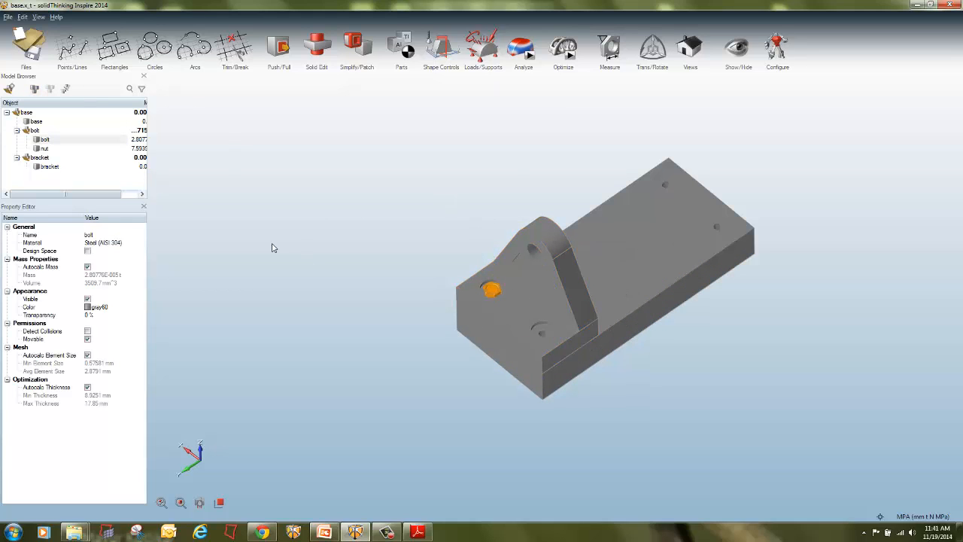
{"action": "key", "text": "i"}
{"action": "key", "text": "f"}
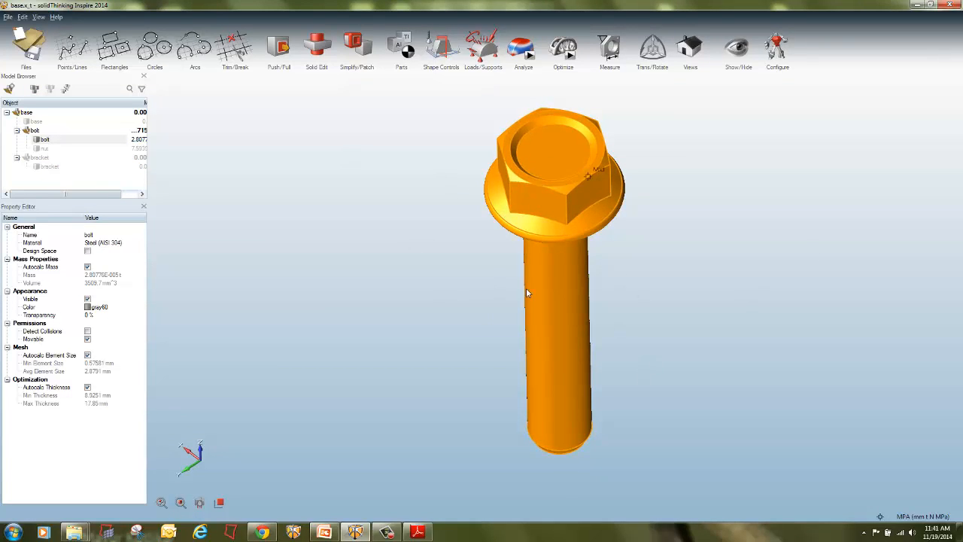
{"action": "left_click", "coordinate": [443, 278]}
{"action": "left_click", "coordinate": [32, 91]}
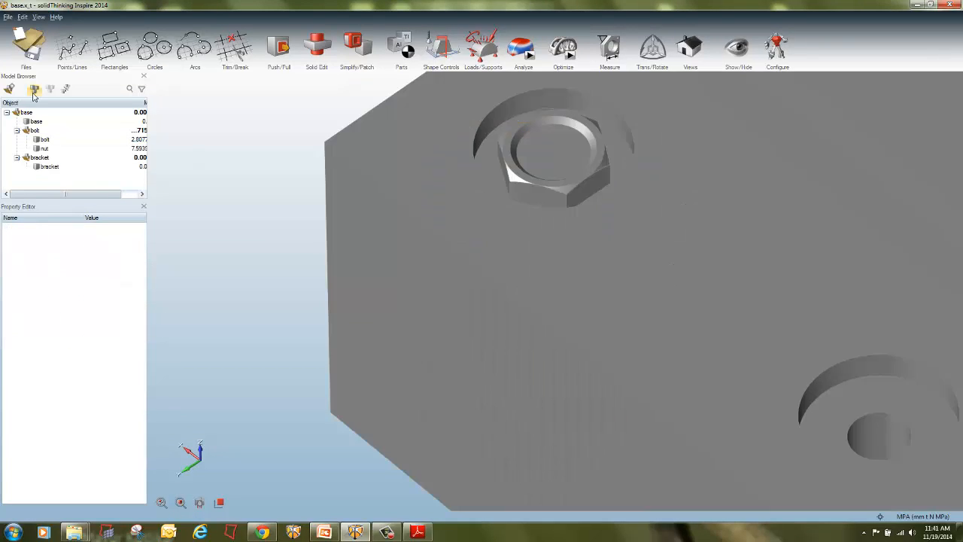
{"action": "key", "text": "f"}
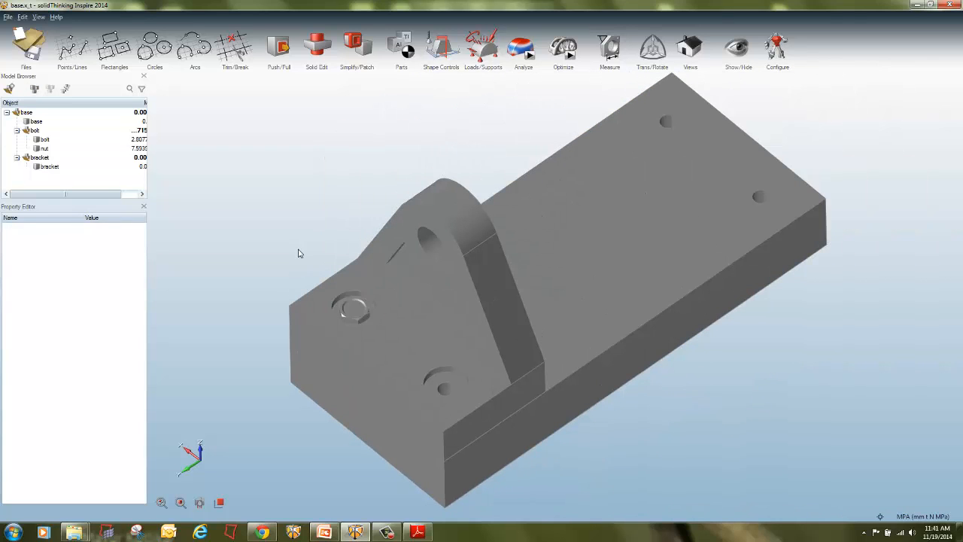
Step: Hide the base part and the rest of the assembly, then show all parts again
{"action": "left_click", "coordinate": [607, 249]}
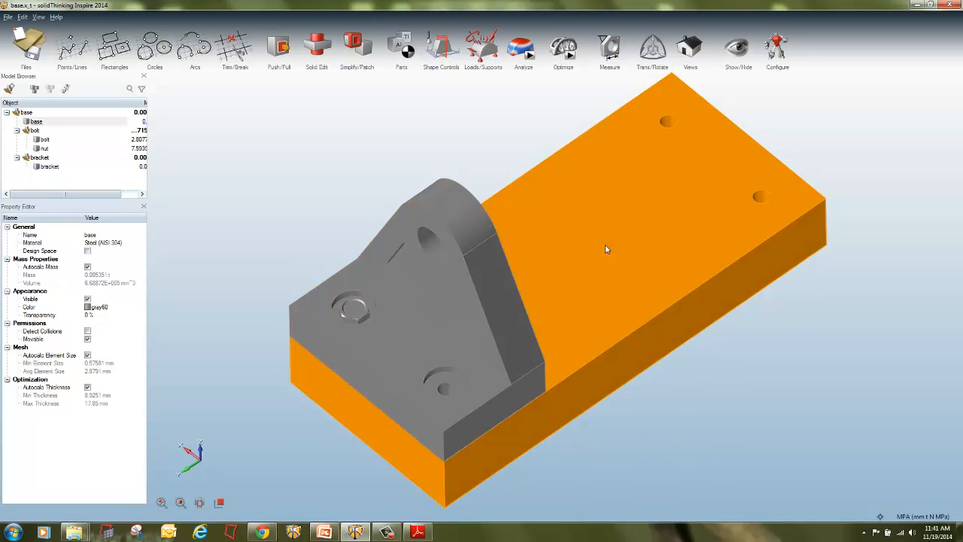
{"action": "key", "text": "h"}
{"action": "key", "text": "h"}
{"action": "key", "text": "h"}
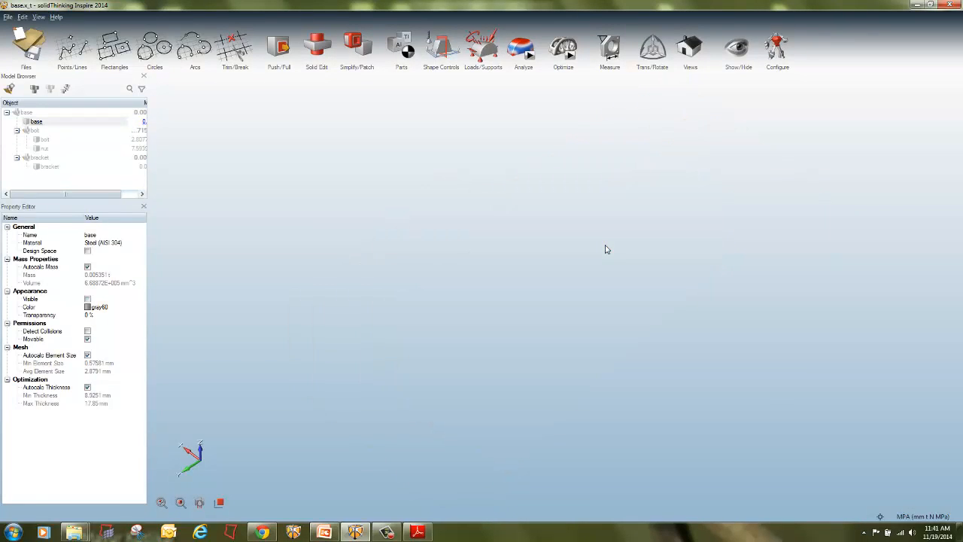
{"action": "left_click", "coordinate": [783, 293]}
{"action": "key", "text": "h"}
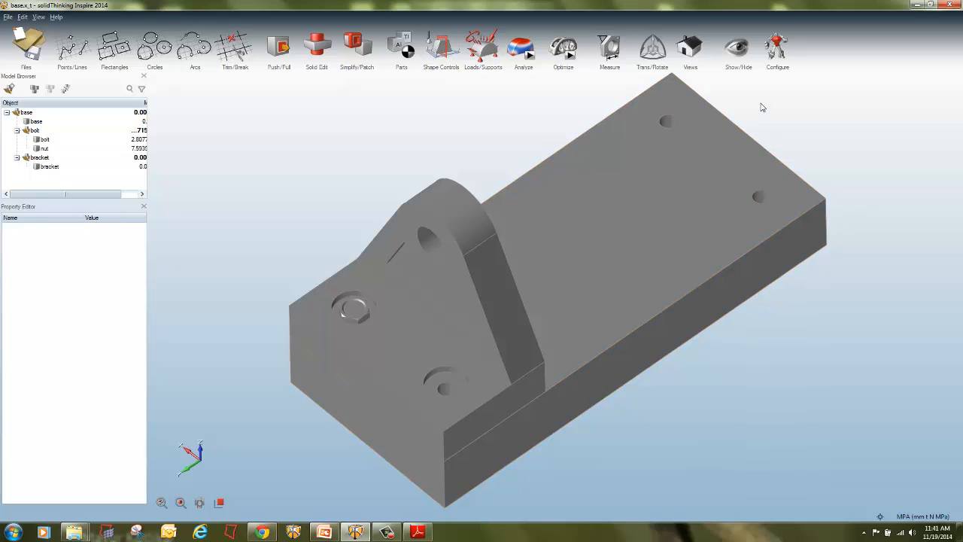
Step: Isolate the base part, then hide it with the Show/Hide tool
{"action": "left_click", "coordinate": [567, 263]}
{"action": "left_click", "coordinate": [739, 52]}
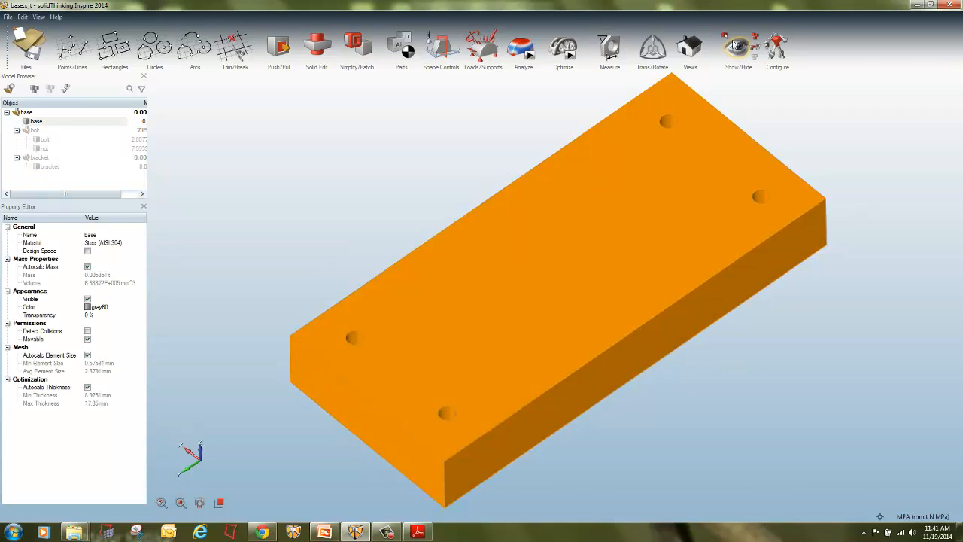
{"action": "left_click", "coordinate": [711, 157]}
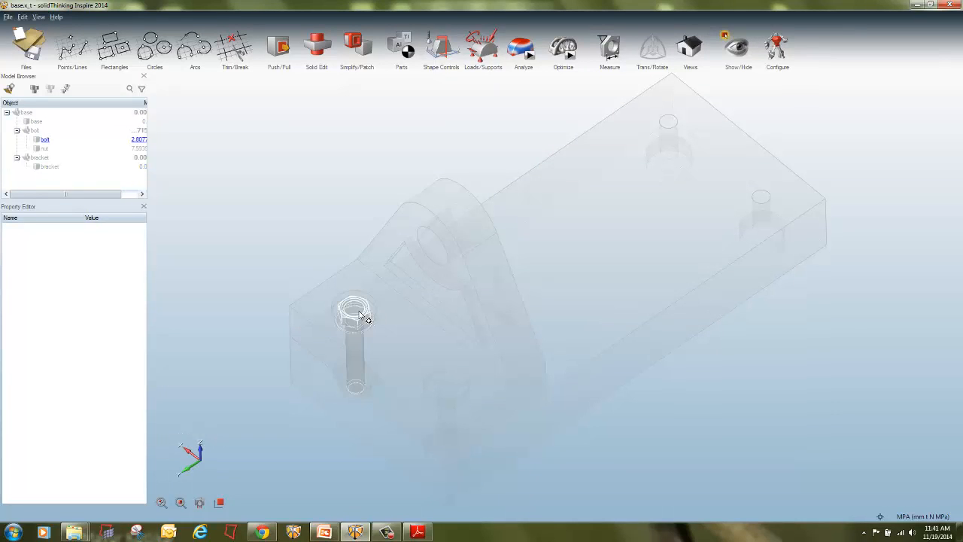
Step: Show the bolt, bracket and base one at a time with the Show/Hide tool, leaving the nut hidden
{"action": "left_click", "coordinate": [361, 317]}
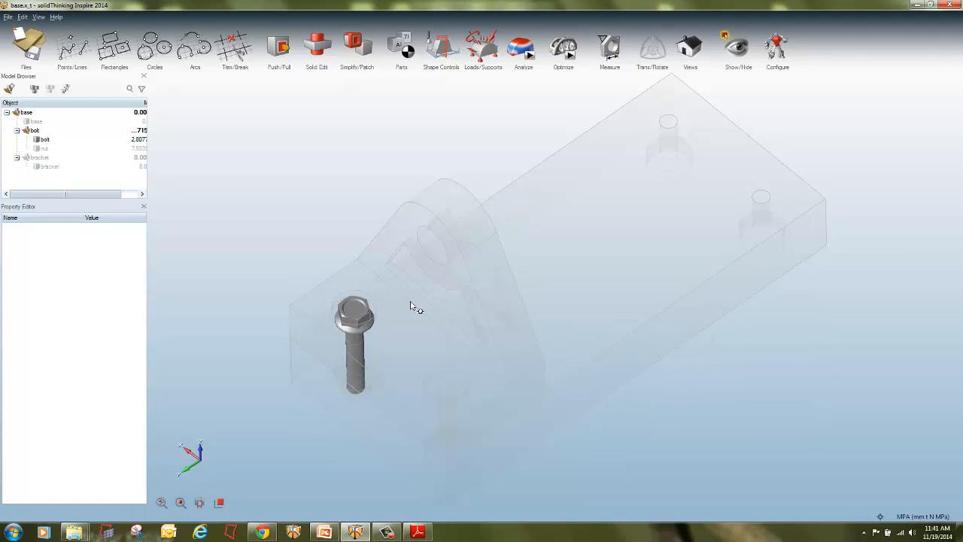
{"action": "left_click", "coordinate": [407, 316]}
{"action": "left_click", "coordinate": [725, 322]}
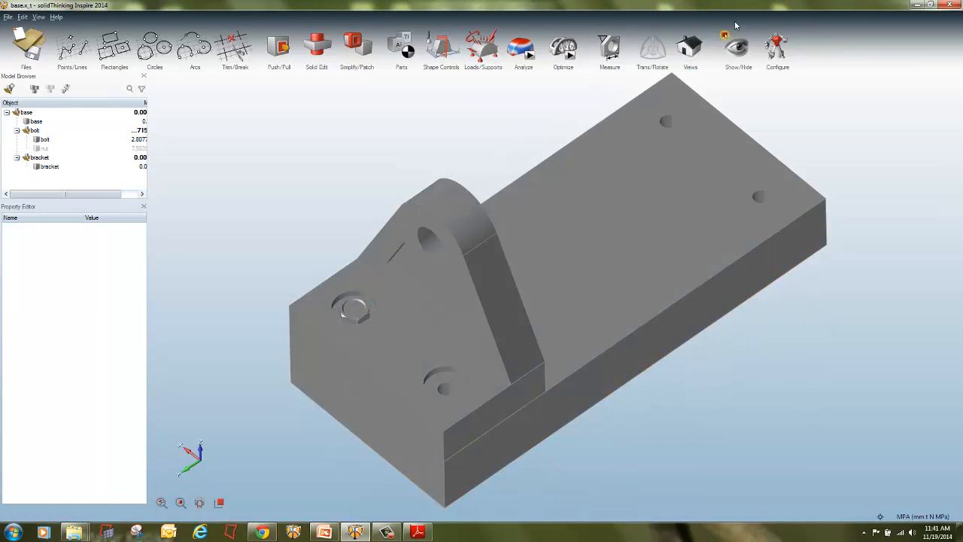
Step: Hide the base and bracket individually and show them again, then hide the whole assembly and show all parts
{"action": "left_click", "coordinate": [691, 176]}
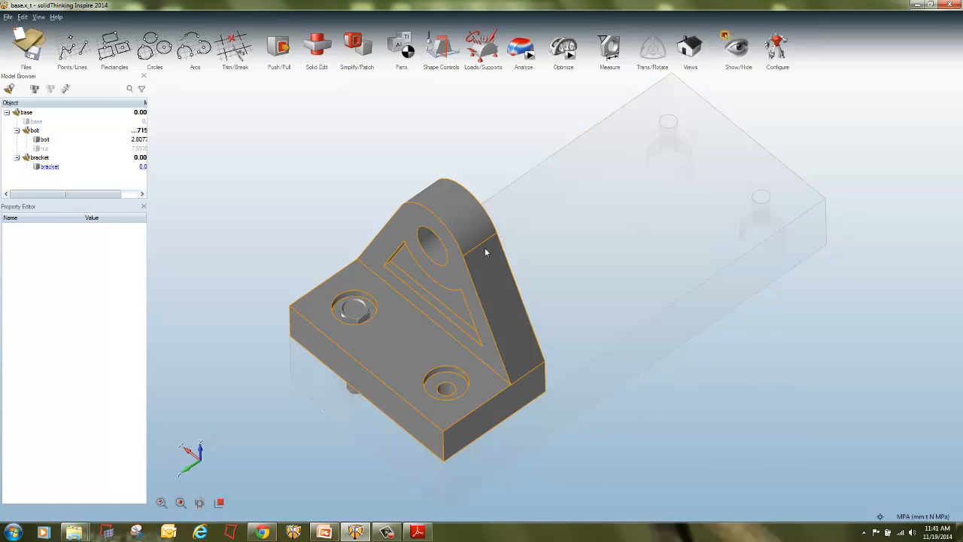
{"action": "left_click", "coordinate": [488, 251]}
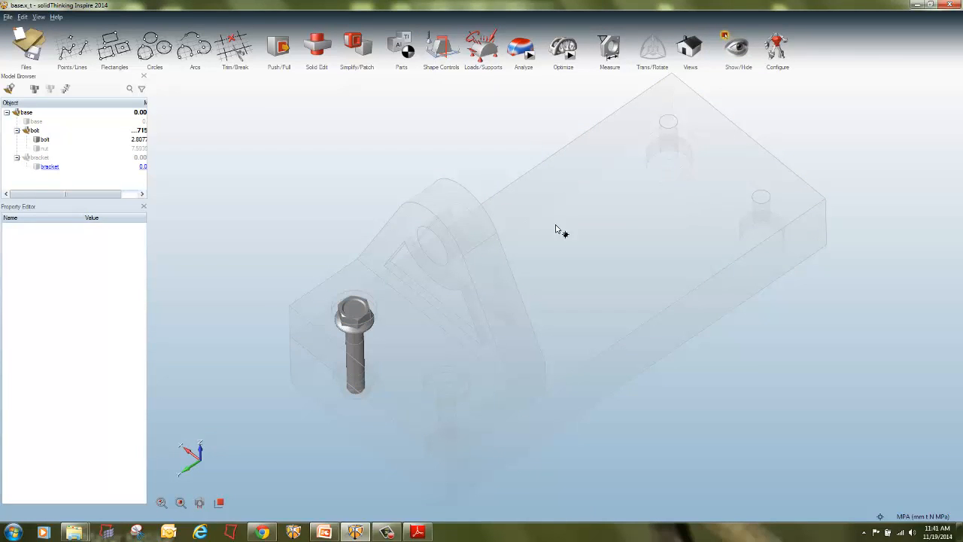
{"action": "left_click", "coordinate": [639, 224]}
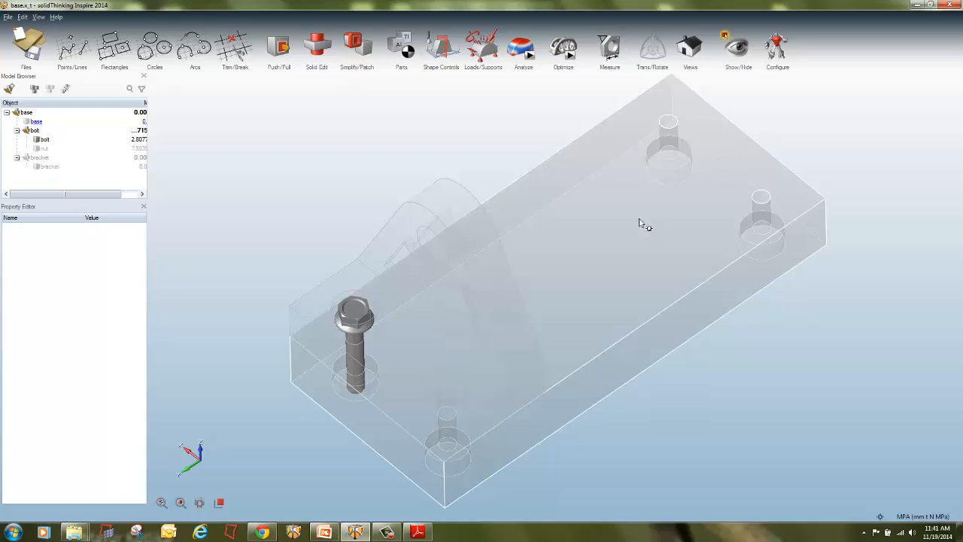
{"action": "left_click", "coordinate": [468, 207]}
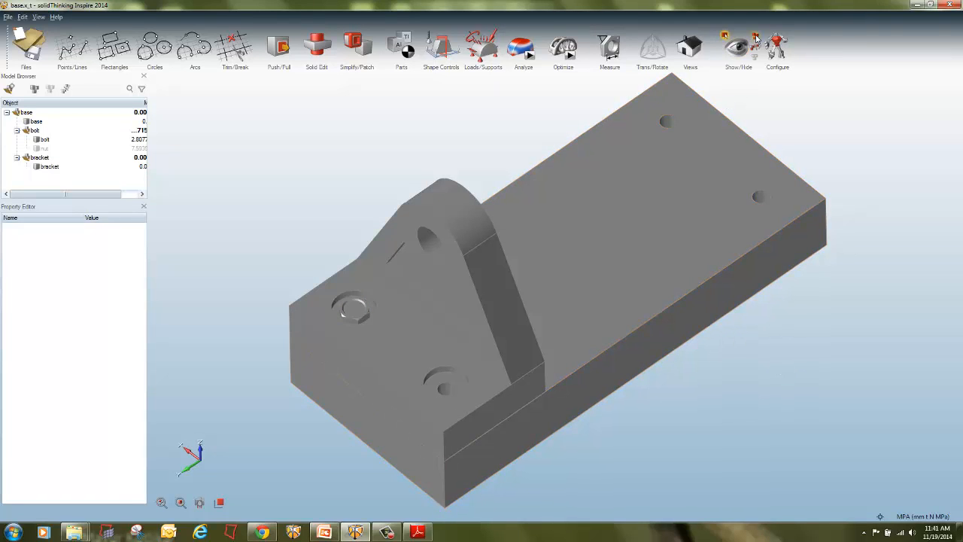
{"action": "left_click", "coordinate": [756, 41]}
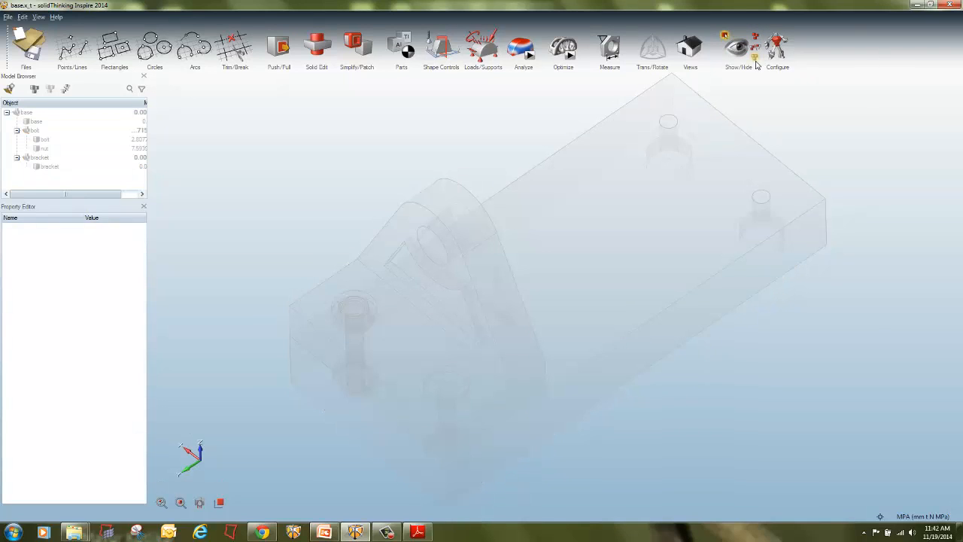
{"action": "left_click", "coordinate": [756, 37]}
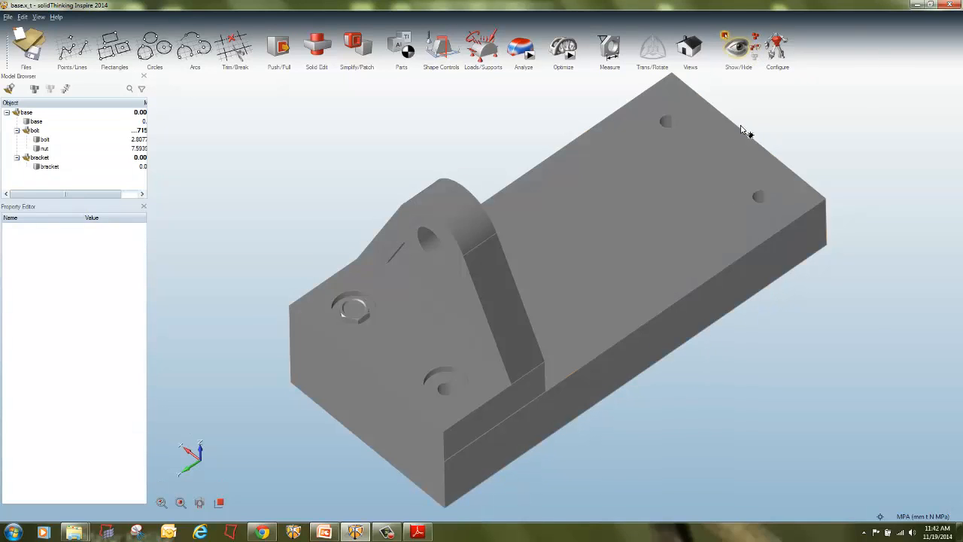
Step: Hide the base with the Show/Hide tool, swap the hidden and visible parts repeatedly, and show all parts
{"action": "left_click", "coordinate": [776, 217]}
{"action": "left_click", "coordinate": [725, 37]}
{"action": "left_click", "coordinate": [756, 48]}
{"action": "left_click", "coordinate": [755, 49]}
{"action": "left_click", "coordinate": [756, 49]}
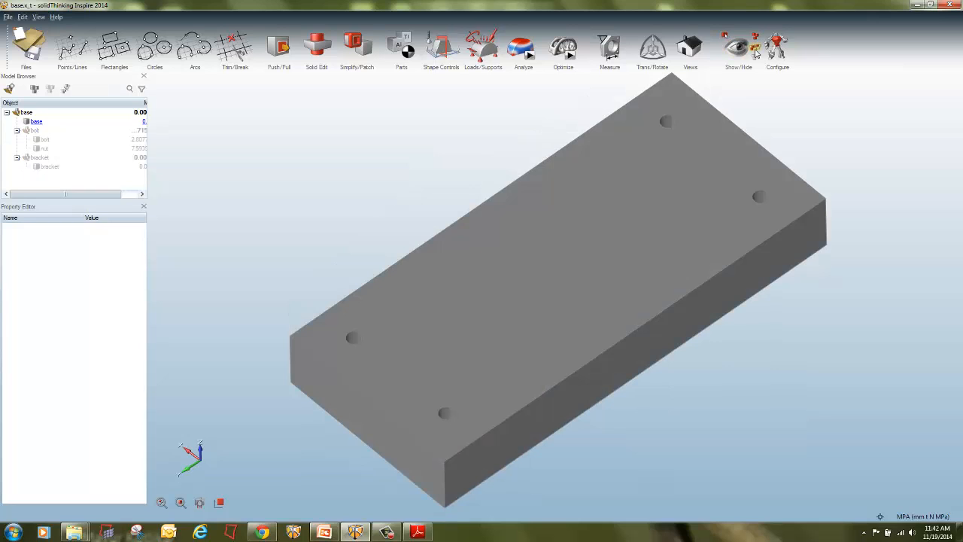
{"action": "left_click", "coordinate": [756, 49]}
{"action": "left_click", "coordinate": [755, 49]}
{"action": "key", "text": "a"}
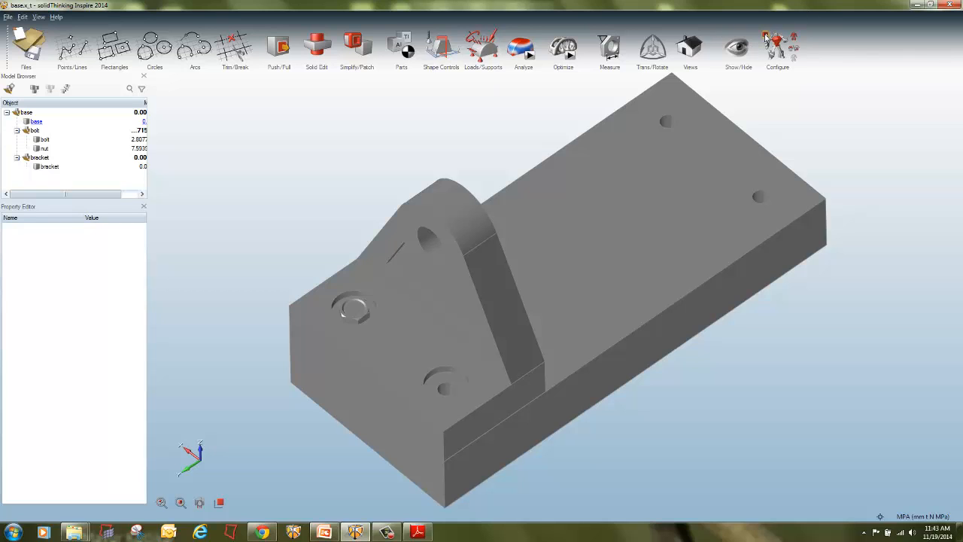
Step: Configure all parts out of the assembly except the bracket, and select the bracket
{"action": "left_click", "coordinate": [766, 35]}
{"action": "left_click", "coordinate": [701, 176]}
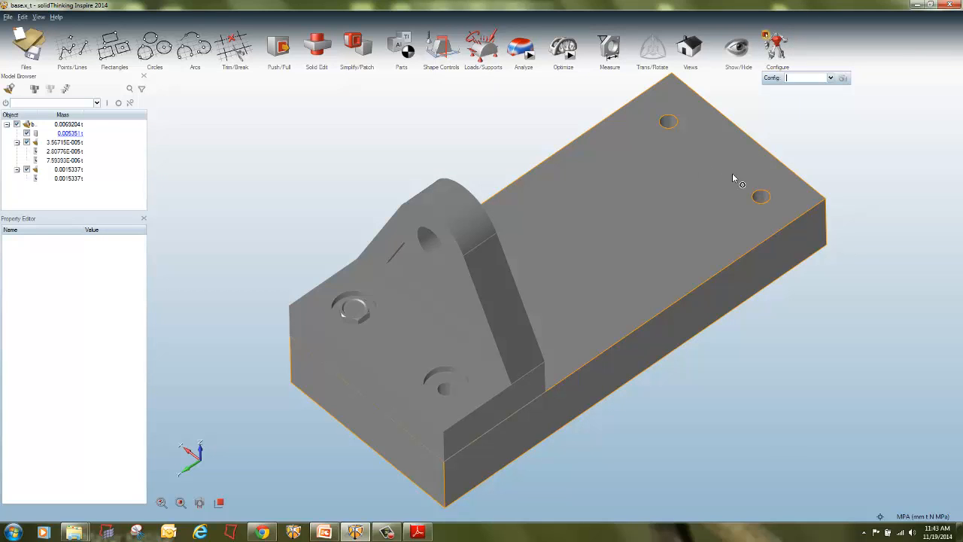
{"action": "left_click", "coordinate": [732, 173]}
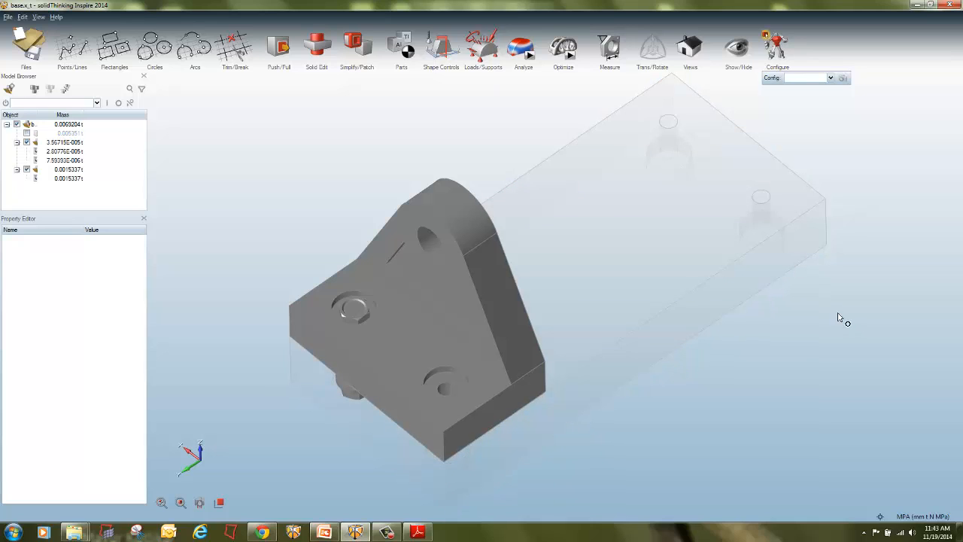
{"action": "left_click", "coordinate": [826, 125]}
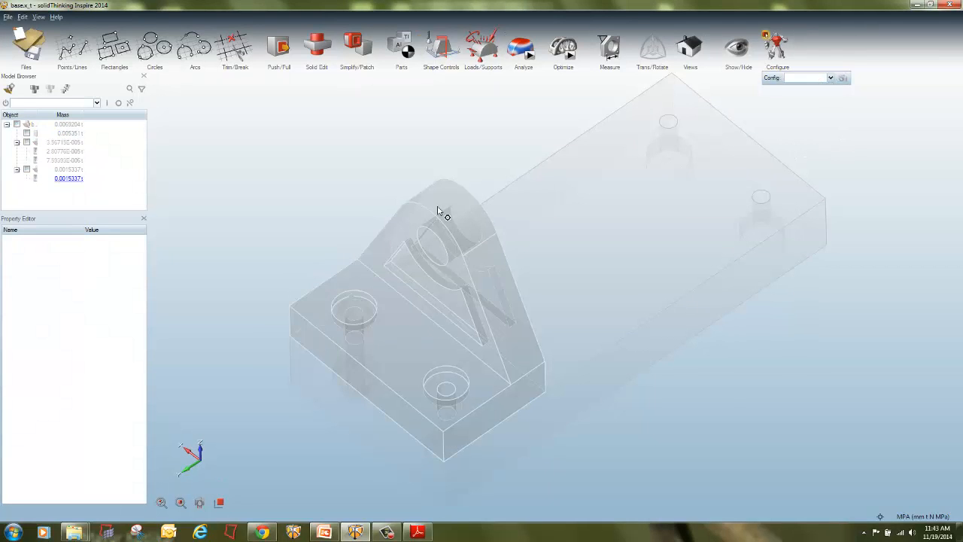
{"action": "left_click", "coordinate": [438, 208]}
{"action": "right_click", "coordinate": [370, 148]}
{"action": "scroll", "coordinate": [379, 175], "scroll_direction": "down", "scroll_amount": 3}
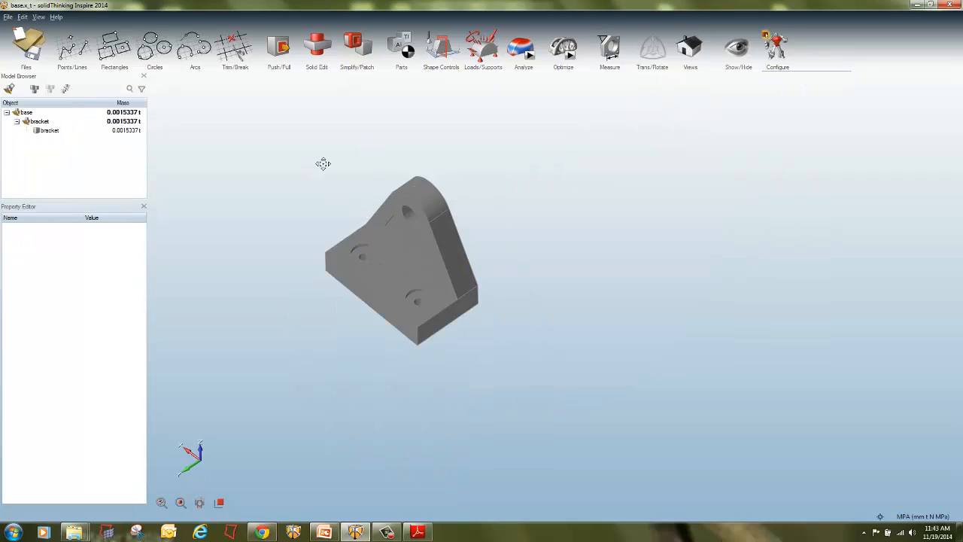
{"action": "right_click_drag", "start_coordinate": [323, 163], "coordinate": [475, 158]}
{"action": "left_click", "coordinate": [559, 215]}
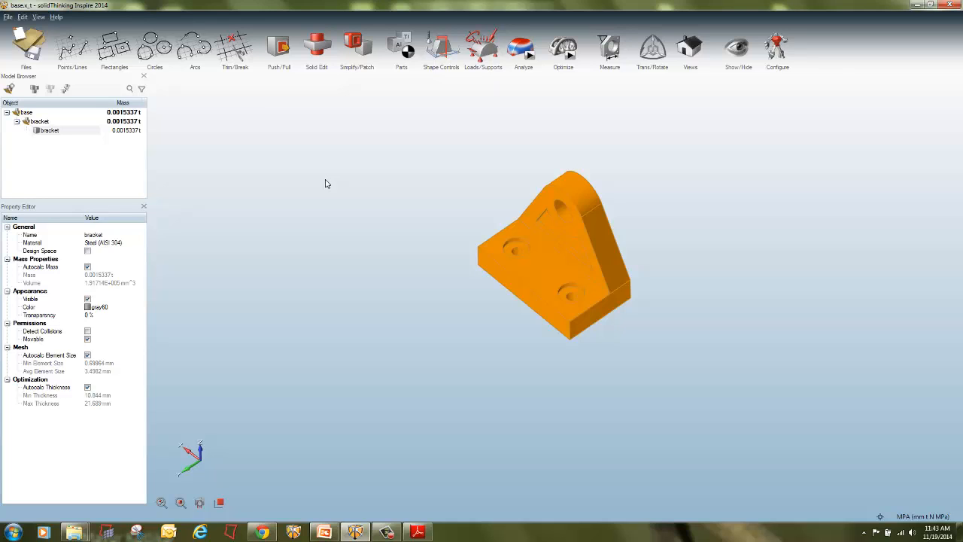
Step: Configure all parts back in, then configure only the base out of the assembly
{"action": "left_click", "coordinate": [793, 37]}
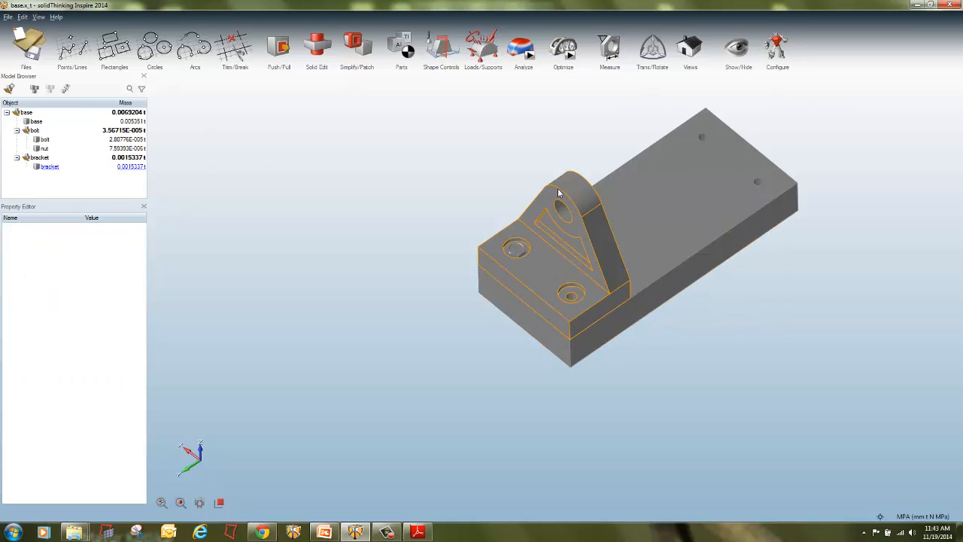
{"action": "left_click", "coordinate": [758, 51]}
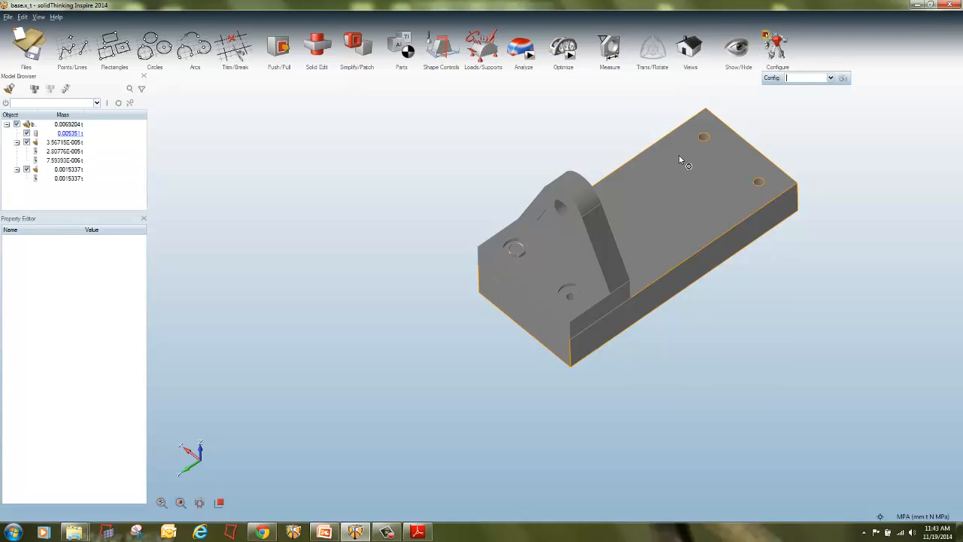
{"action": "left_click", "coordinate": [679, 157]}
{"action": "left_click", "coordinate": [680, 160]}
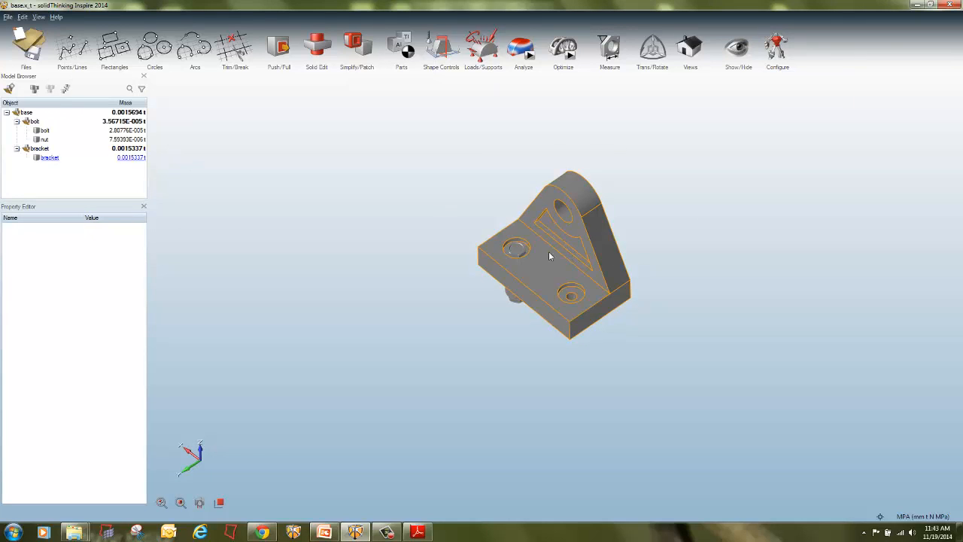
Step: Toggle the visibility of the bracket, bolt and nut from the model tree, leaving only the bracket hidden
{"action": "left_click", "coordinate": [36, 159]}
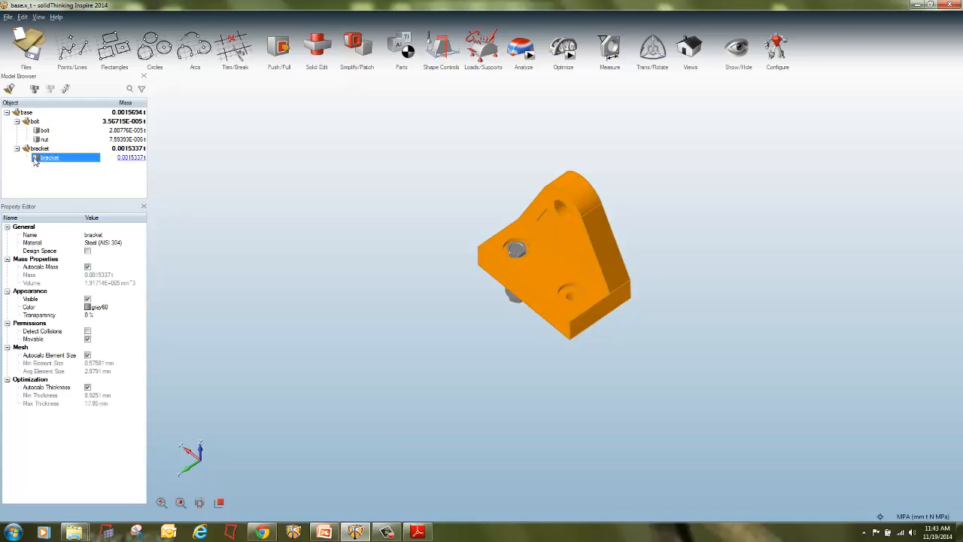
{"action": "left_click", "coordinate": [35, 158]}
{"action": "left_click", "coordinate": [34, 158]}
{"action": "left_click", "coordinate": [35, 158]}
{"action": "left_click", "coordinate": [35, 132]}
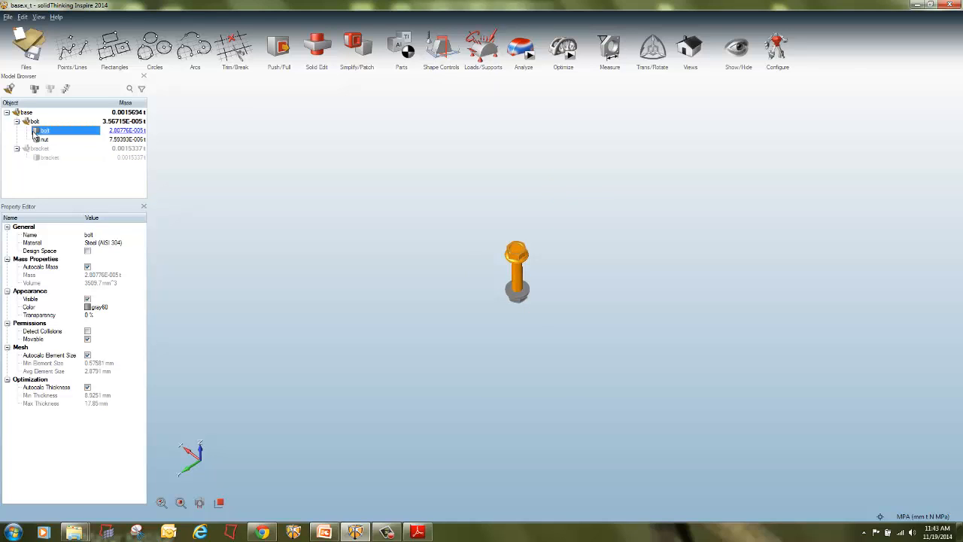
{"action": "left_click", "coordinate": [36, 139]}
{"action": "left_click", "coordinate": [35, 131]}
{"action": "left_click", "coordinate": [445, 192]}
Step: Configure all parts back into the assembly and show the hidden bracket
{"action": "left_click", "coordinate": [793, 43]}
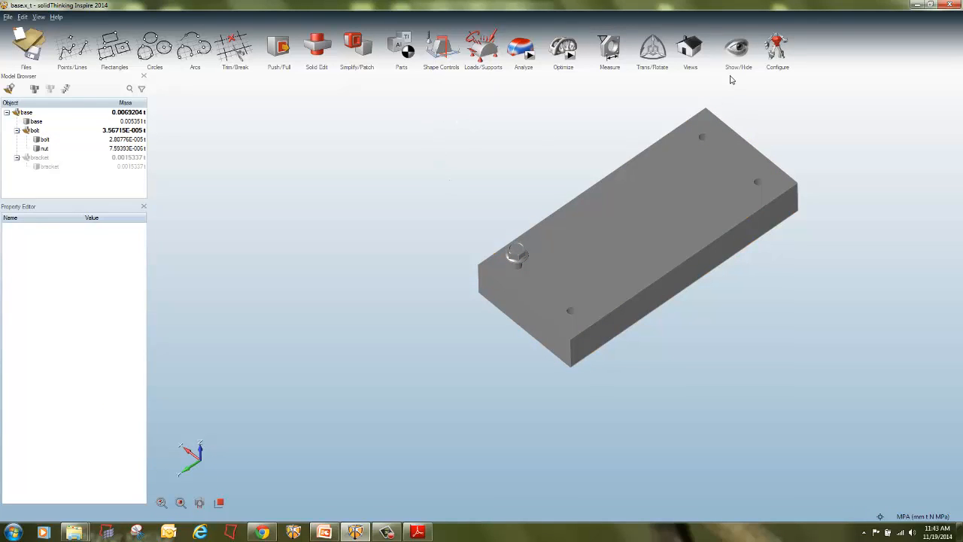
{"action": "mouse_move", "coordinate": [793, 39]}
{"action": "left_click", "coordinate": [41, 167]}
{"action": "left_click", "coordinate": [366, 172]}
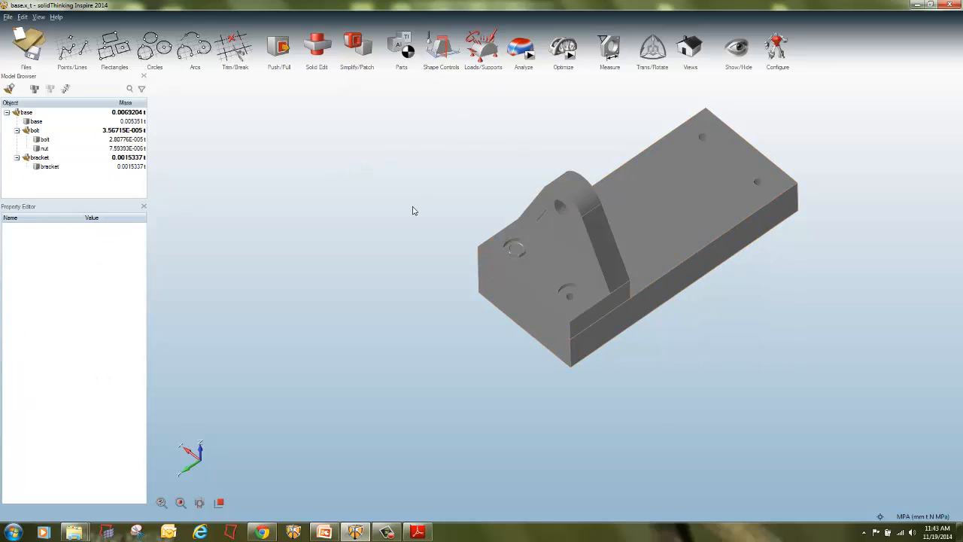
Step: Reverse the configuration of the whole assembly repeatedly, first with nothing selected and then with the base selected
{"action": "left_click", "coordinate": [795, 50]}
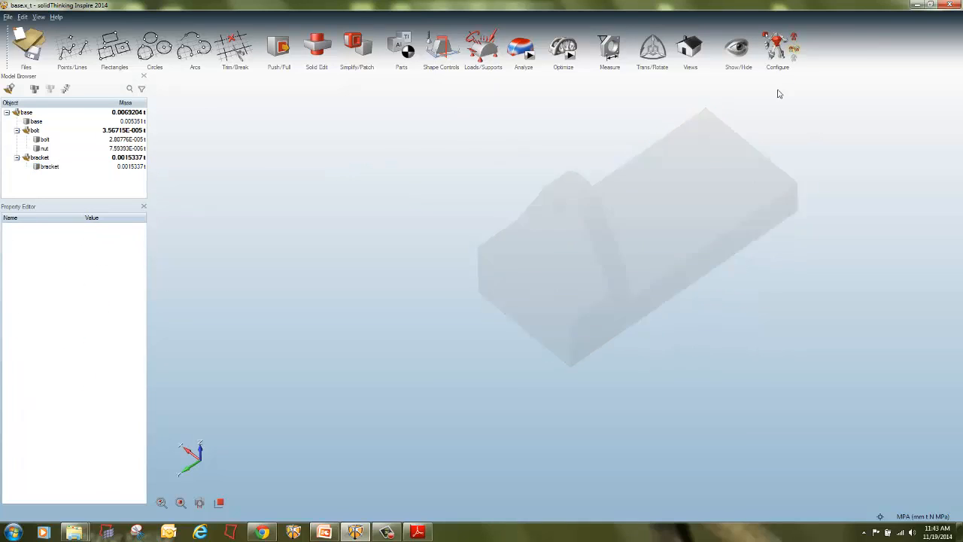
{"action": "left_click", "coordinate": [795, 51]}
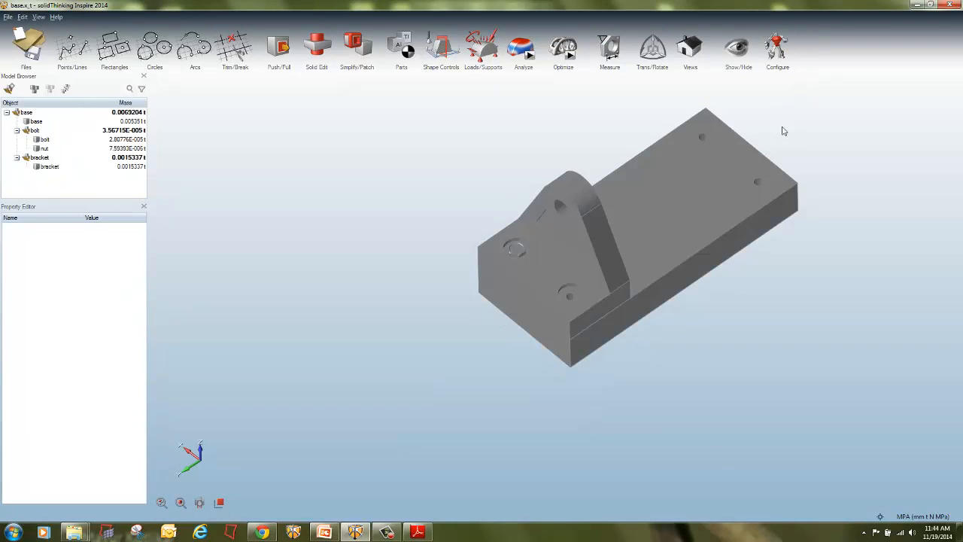
{"action": "left_click", "coordinate": [741, 157]}
{"action": "left_click", "coordinate": [794, 51]}
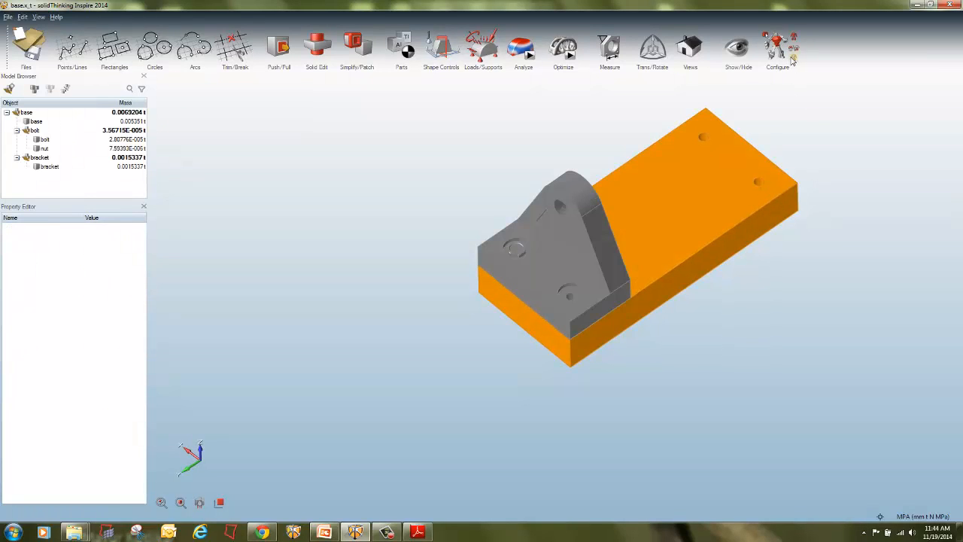
{"action": "left_click", "coordinate": [795, 52]}
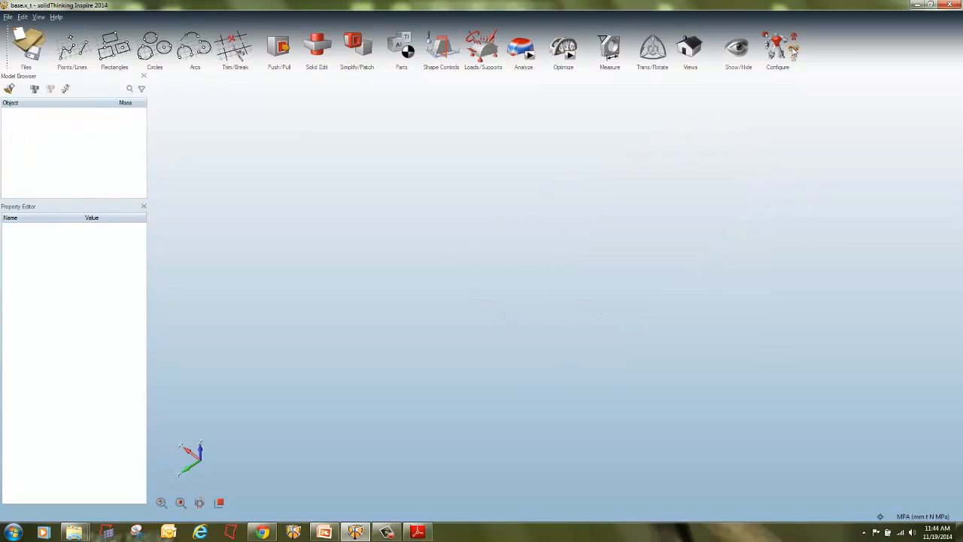
Step: With the base selected, open the part configuration tool and save a new configuration named "asdasd"
{"action": "left_click", "coordinate": [764, 38]}
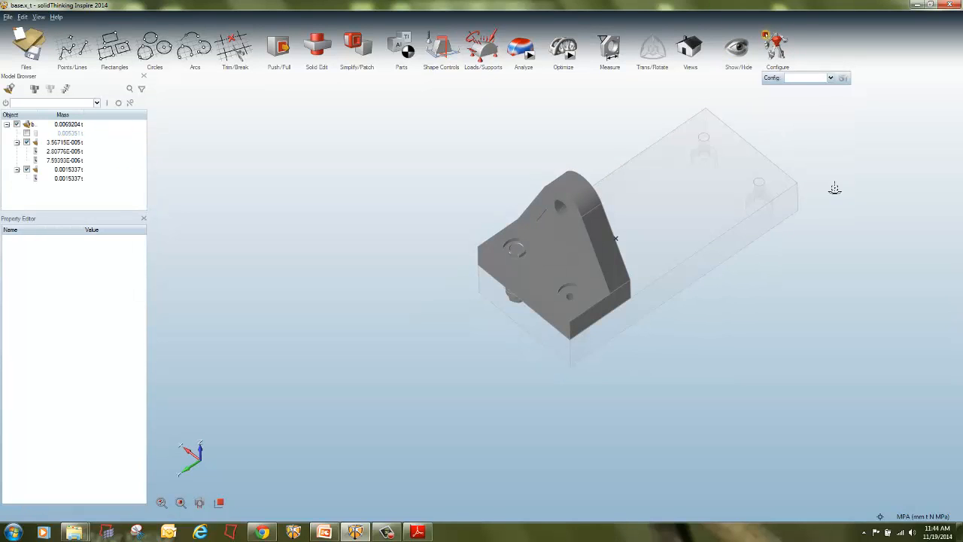
{"action": "key", "text": "Escape"}
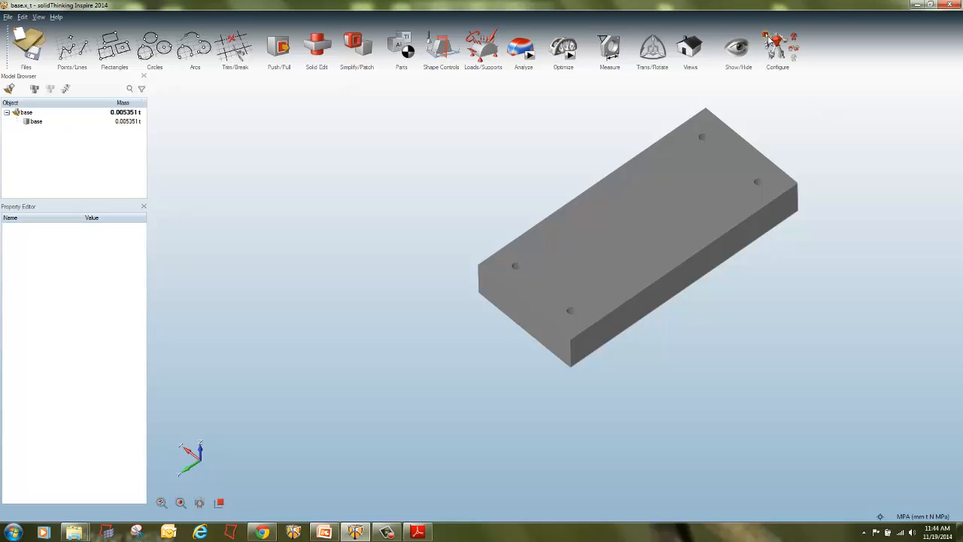
{"action": "left_click", "coordinate": [756, 172]}
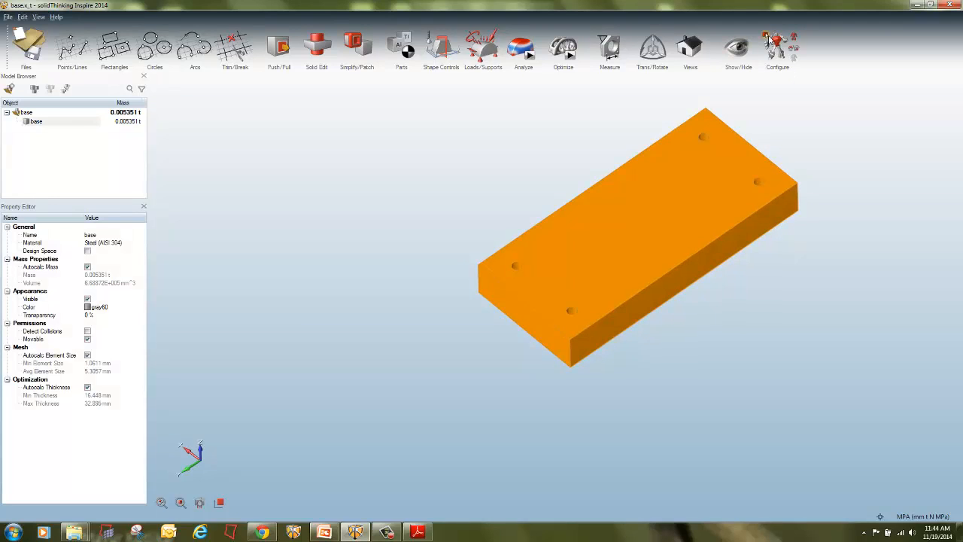
{"action": "left_click", "coordinate": [765, 37]}
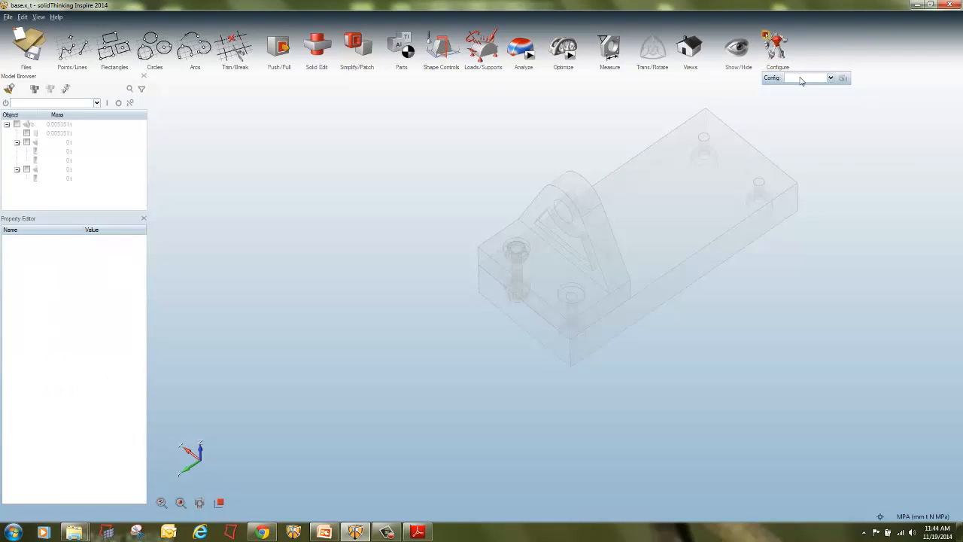
{"action": "type", "text": "asdasd"}
{"action": "left_click", "coordinate": [843, 79]}
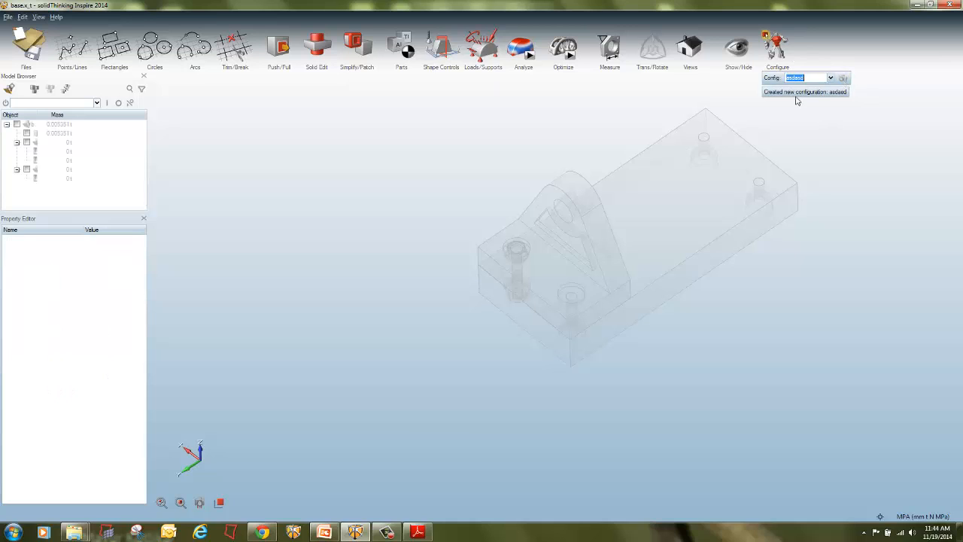
{"action": "right_click", "coordinate": [833, 151]}
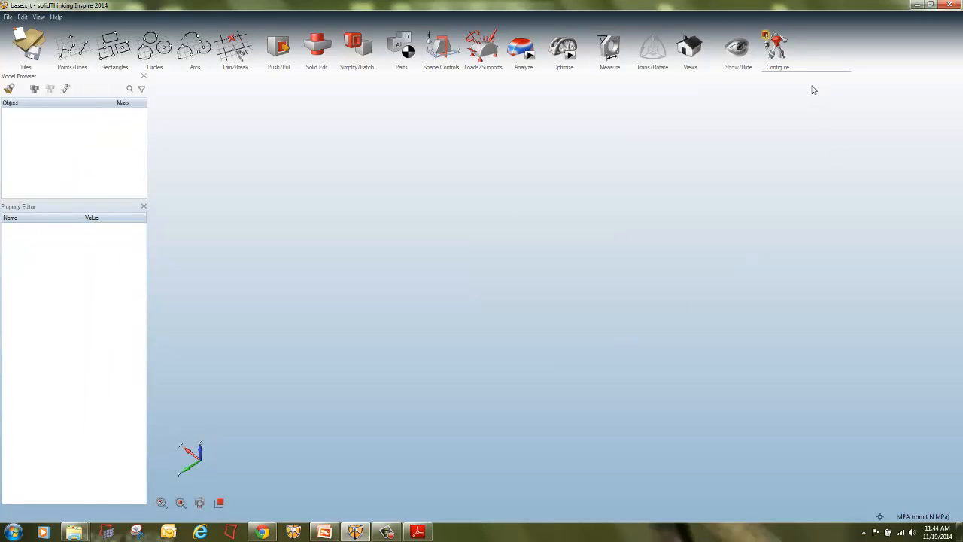
Step: Recall the saved "asdasd" configuration from the configuration list and configure all parts back into the assembly
{"action": "left_click", "coordinate": [775, 47]}
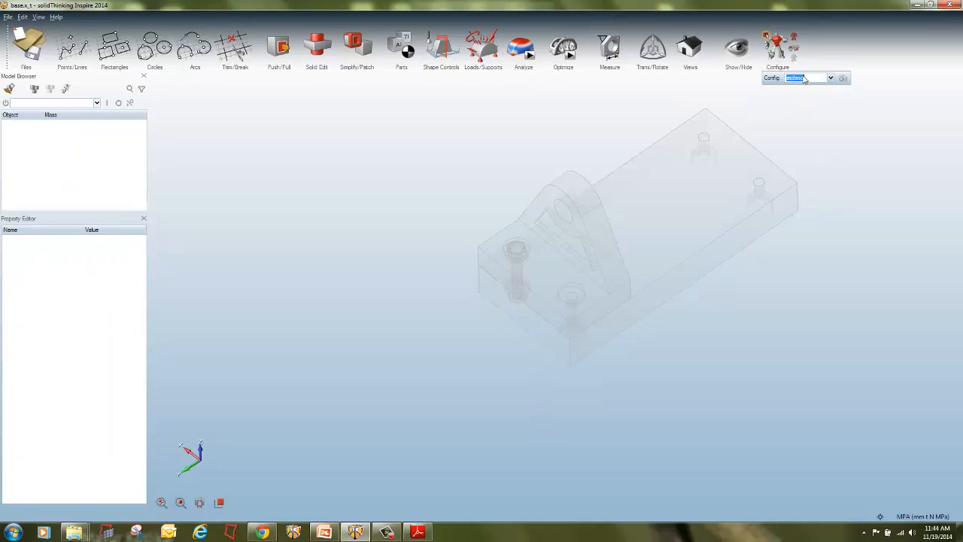
{"action": "left_click", "coordinate": [831, 78]}
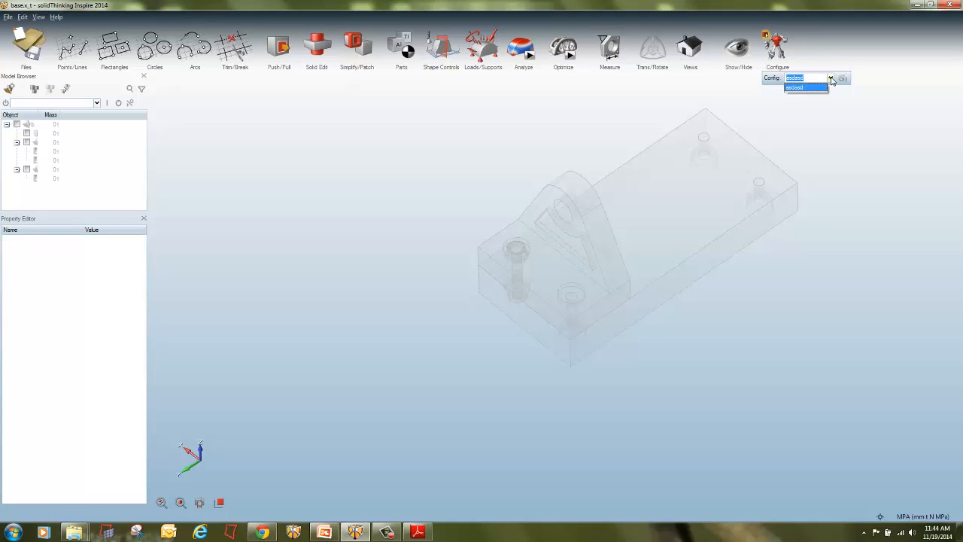
{"action": "left_click", "coordinate": [819, 91]}
{"action": "left_click", "coordinate": [831, 79]}
{"action": "left_click", "coordinate": [832, 137]}
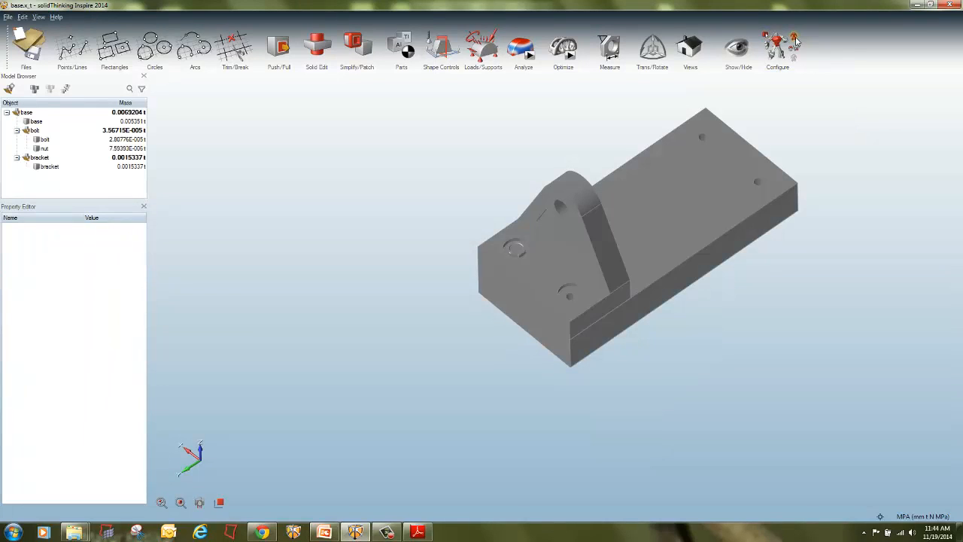
Step: Apply the saved "asdasd" configuration to the fully configured assembly
{"action": "left_click", "coordinate": [780, 44]}
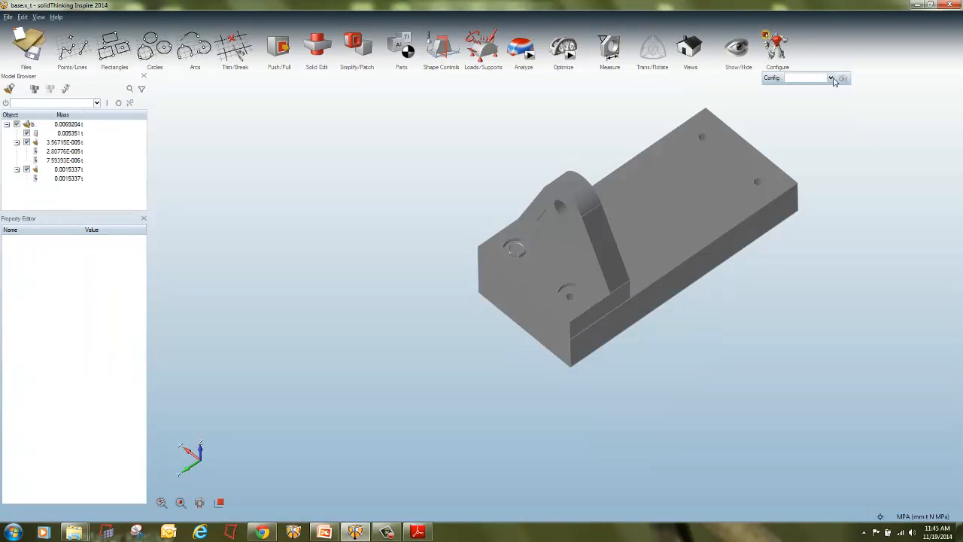
{"action": "left_click", "coordinate": [831, 79]}
{"action": "left_click", "coordinate": [800, 88]}
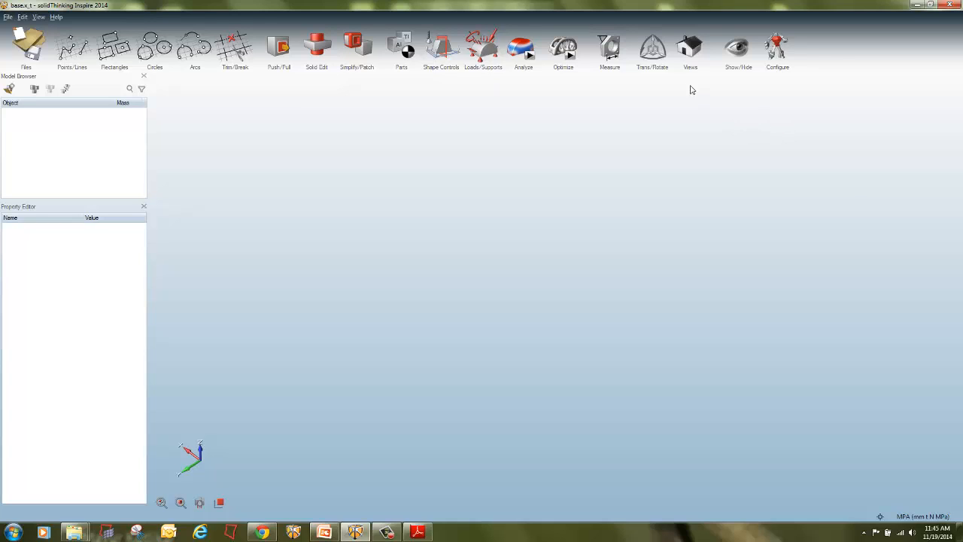
Step: Start a new model and open the "dual bracket" file from the Tutorials folder
{"action": "mouse_move", "coordinate": [681, 66]}
{"action": "mouse_move", "coordinate": [737, 66]}
{"action": "mouse_move", "coordinate": [779, 62]}
{"action": "left_click", "coordinate": [21, 37]}
{"action": "left_click", "coordinate": [150, 118]}
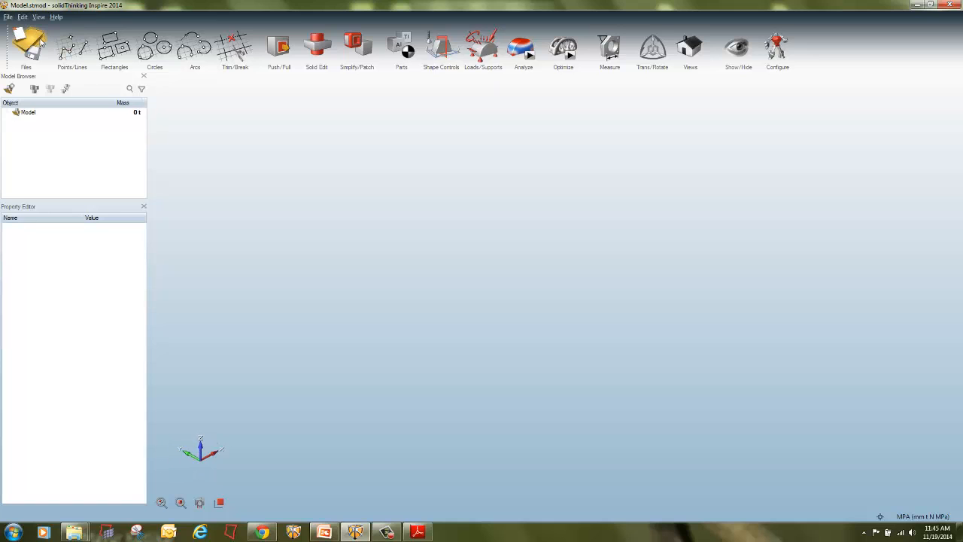
{"action": "left_click", "coordinate": [40, 44]}
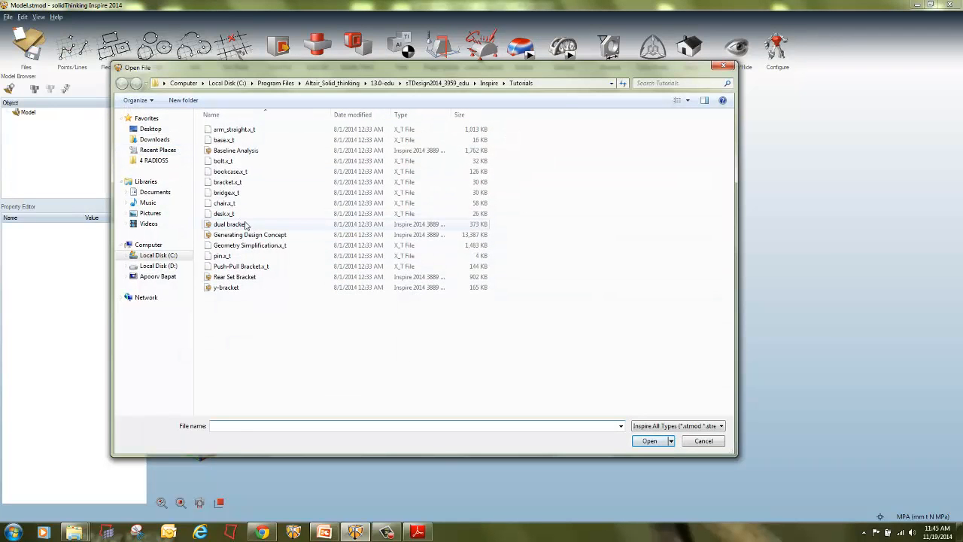
{"action": "double_click", "coordinate": [245, 224]}
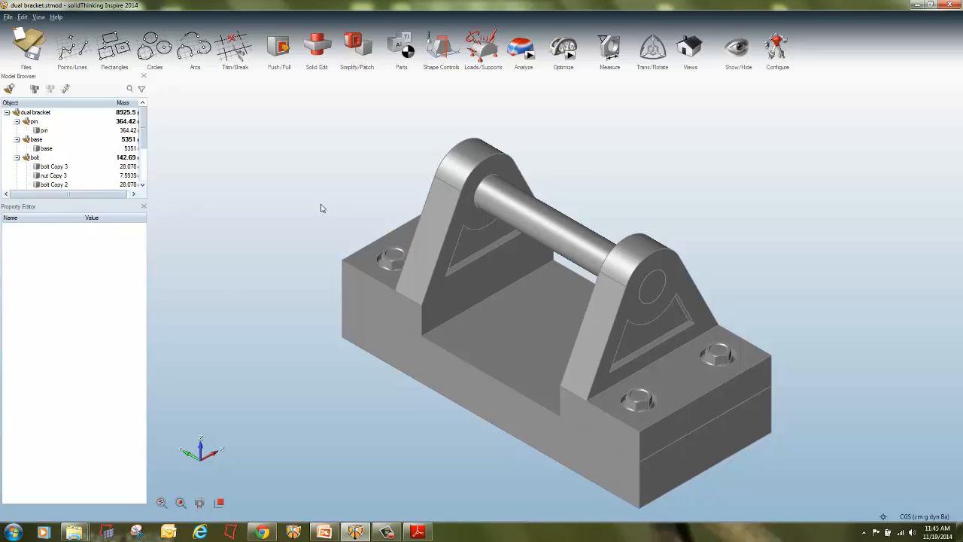
Step: Consult the units page in The Basics.pdf, return to Inspire and set the unit system to IPS Std (in pounds lbf lbf/in2)
{"action": "key", "text": "alt+Tab"}
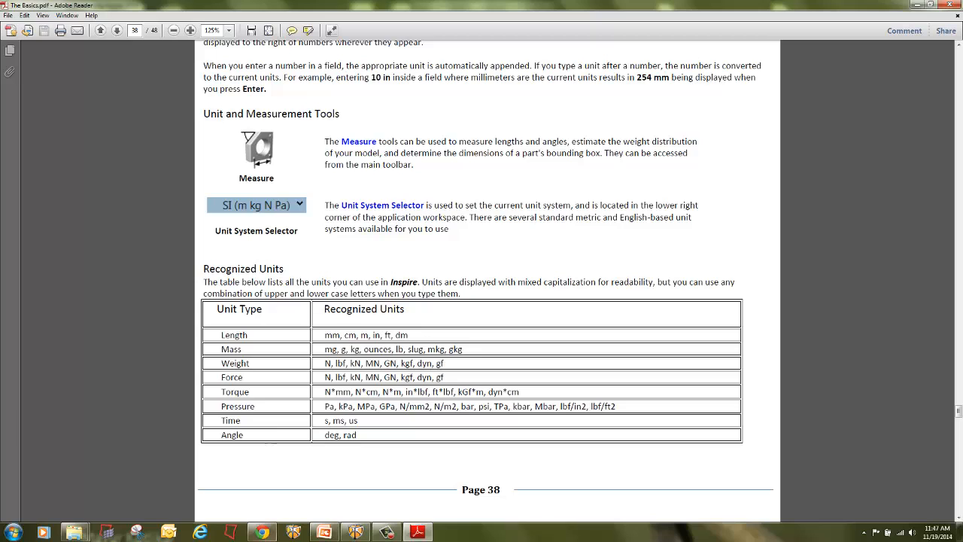
{"action": "left_click", "coordinate": [356, 532]}
{"action": "left_click", "coordinate": [954, 517]}
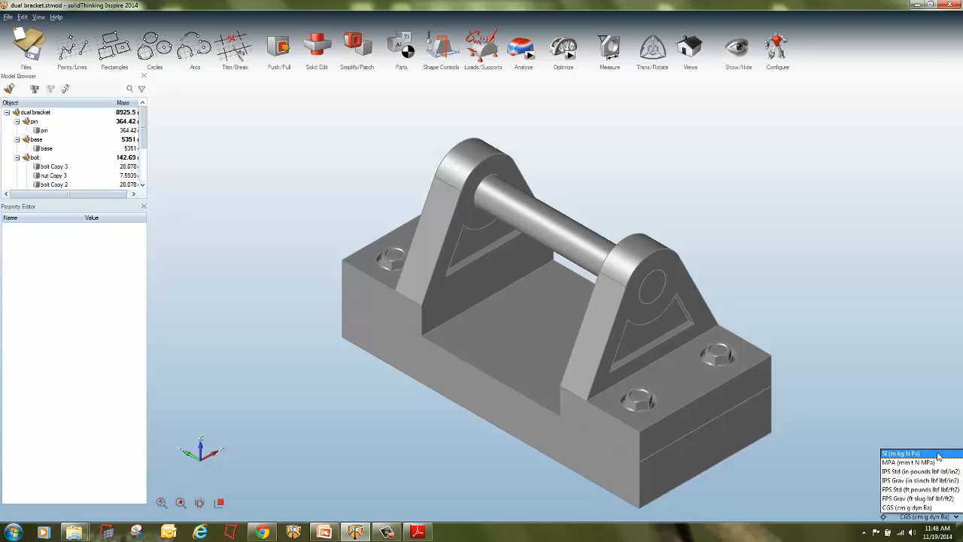
{"action": "left_click", "coordinate": [928, 472]}
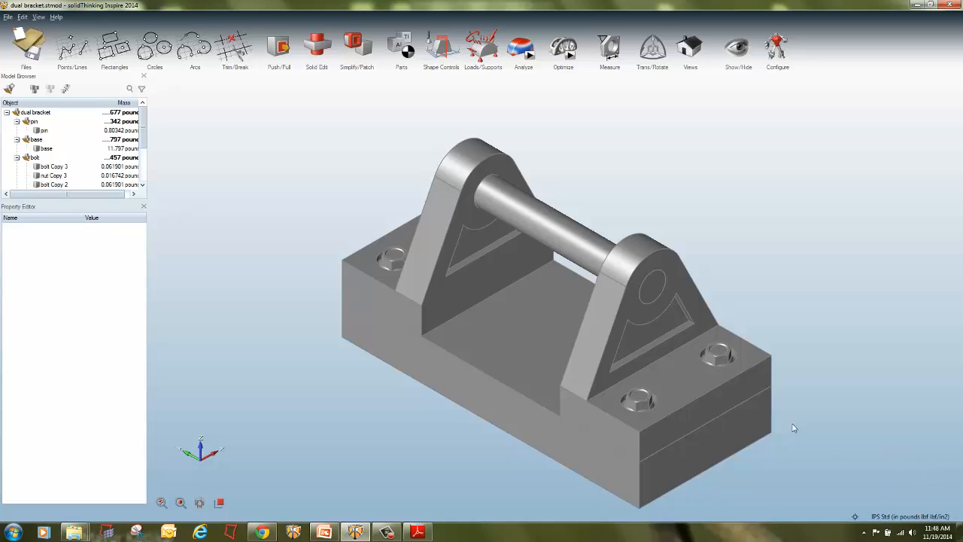
Step: Collapse the pin, base and bolt assemblies in the model tree and clear the selection
{"action": "left_click", "coordinate": [118, 129]}
{"action": "left_click", "coordinate": [121, 131]}
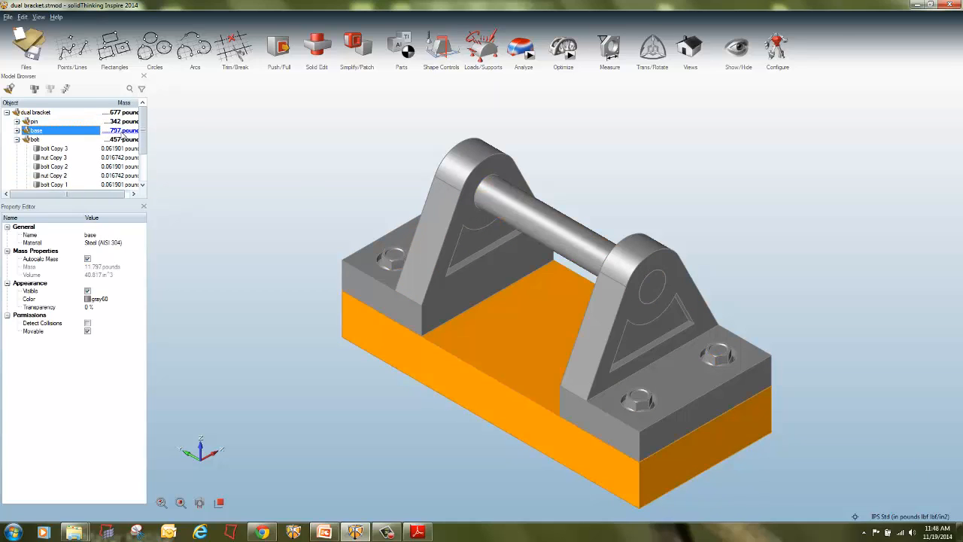
{"action": "left_click", "coordinate": [121, 139]}
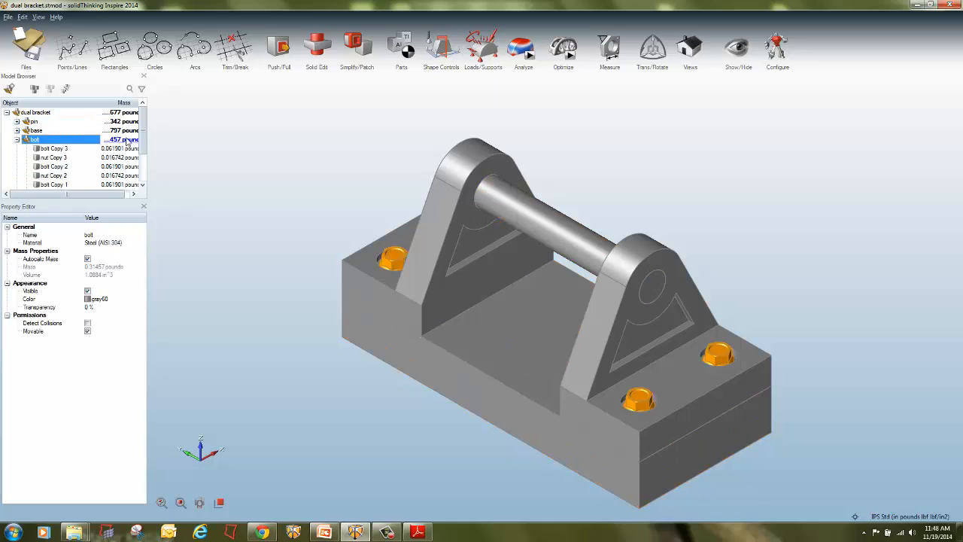
{"action": "left_click", "coordinate": [192, 186]}
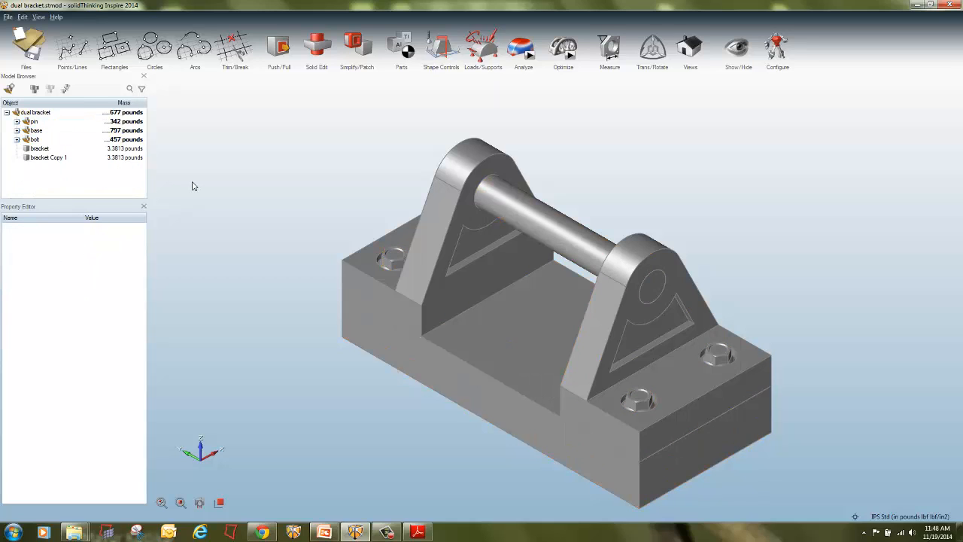
Step: Switch the unit system to SI (m kg N Pa) and from there to MPA (mm t N MPa)
{"action": "left_click", "coordinate": [939, 517]}
{"action": "left_click", "coordinate": [919, 454]}
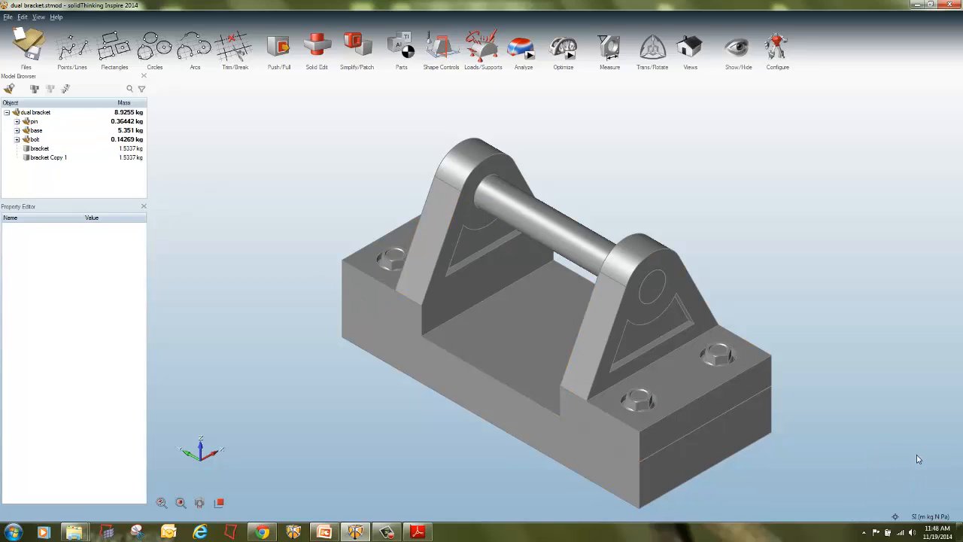
{"action": "left_click", "coordinate": [934, 517]}
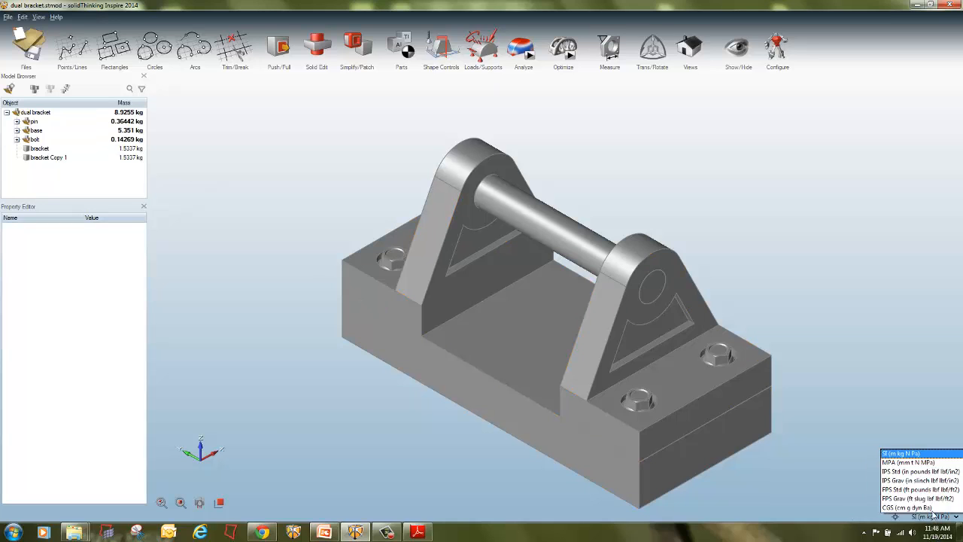
{"action": "left_click", "coordinate": [926, 462]}
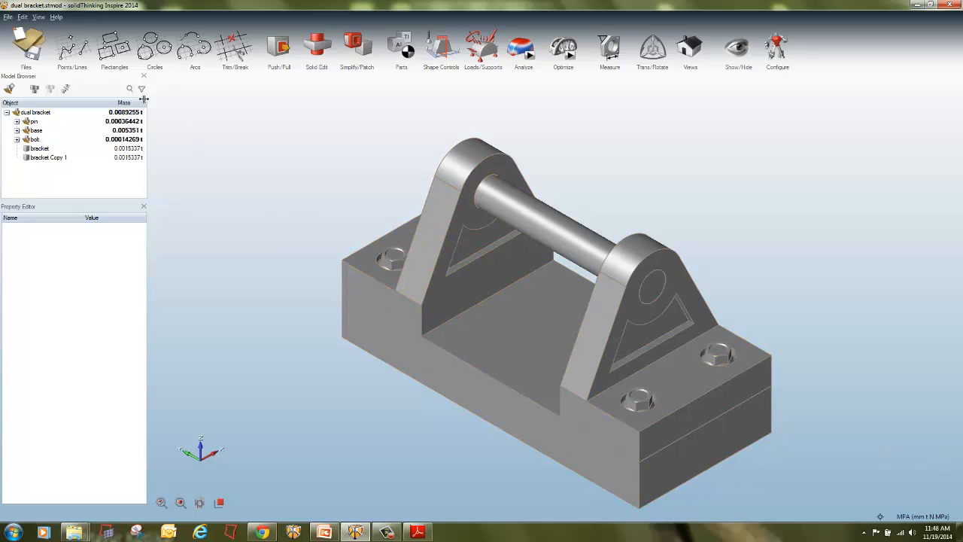
Step: Adjust the column width in the model tree and narrow the side panel to enlarge the workspace
{"action": "left_click_drag", "start_coordinate": [142, 96], "coordinate": [165, 105]}
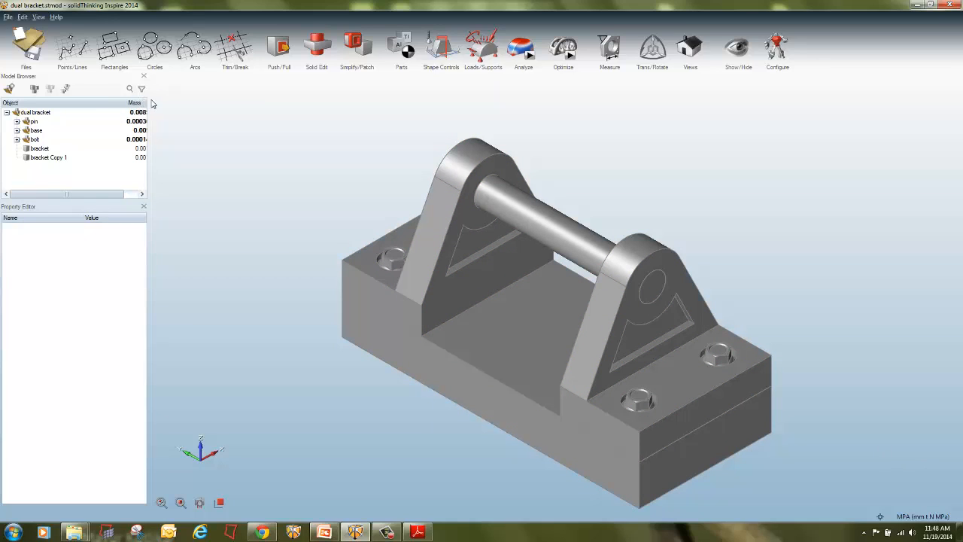
{"action": "mouse_move", "coordinate": [148, 103]}
{"action": "left_mouse_down"}
{"action": "mouse_move", "coordinate": [133, 102]}
{"action": "mouse_move", "coordinate": [216, 99]}
{"action": "mouse_move", "coordinate": [129, 103]}
{"action": "left_mouse_up"}
{"action": "left_click_drag", "start_coordinate": [217, 100], "coordinate": [131, 109]}
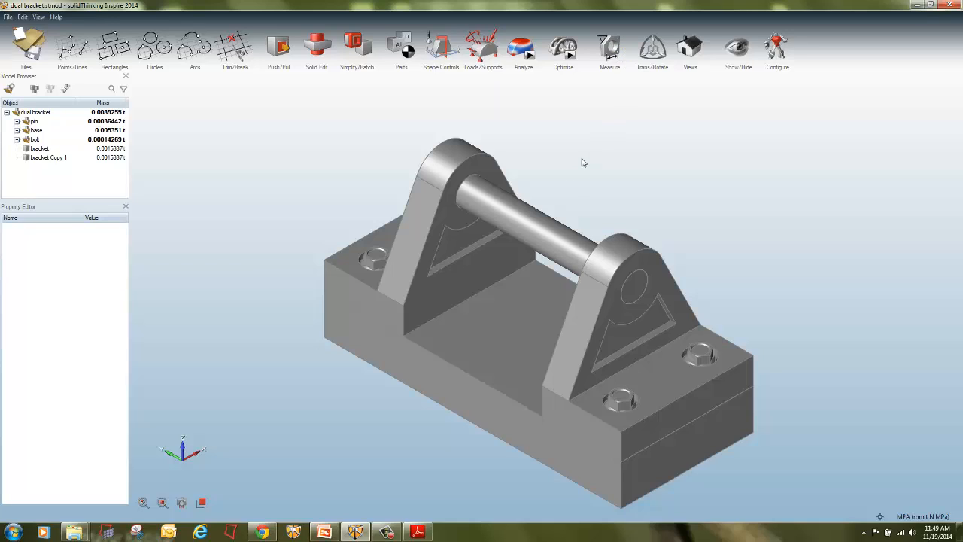
Step: Measure the bounding box dimensions of bracket Copy 1, the pin and the base, and clear the measurements
{"action": "left_click", "coordinate": [468, 160]}
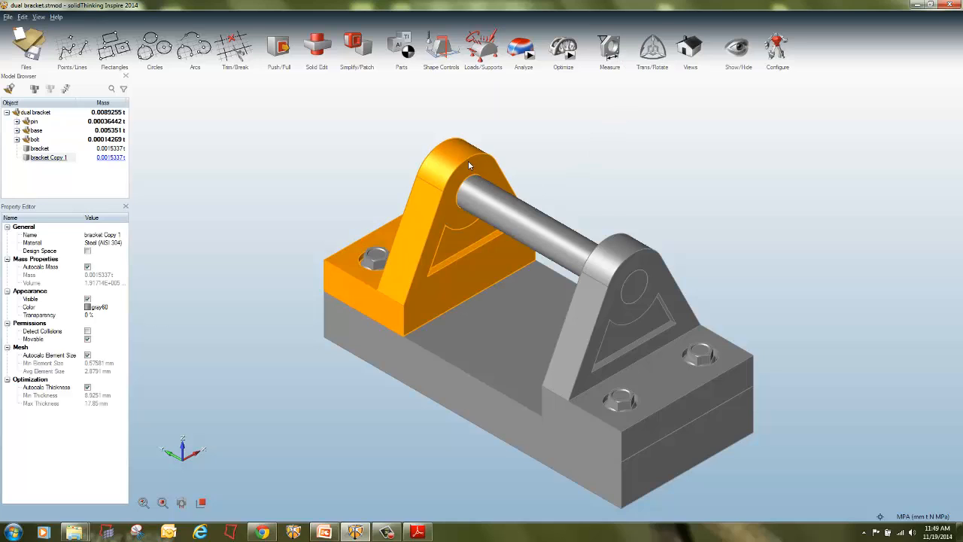
{"action": "left_click", "coordinate": [615, 47]}
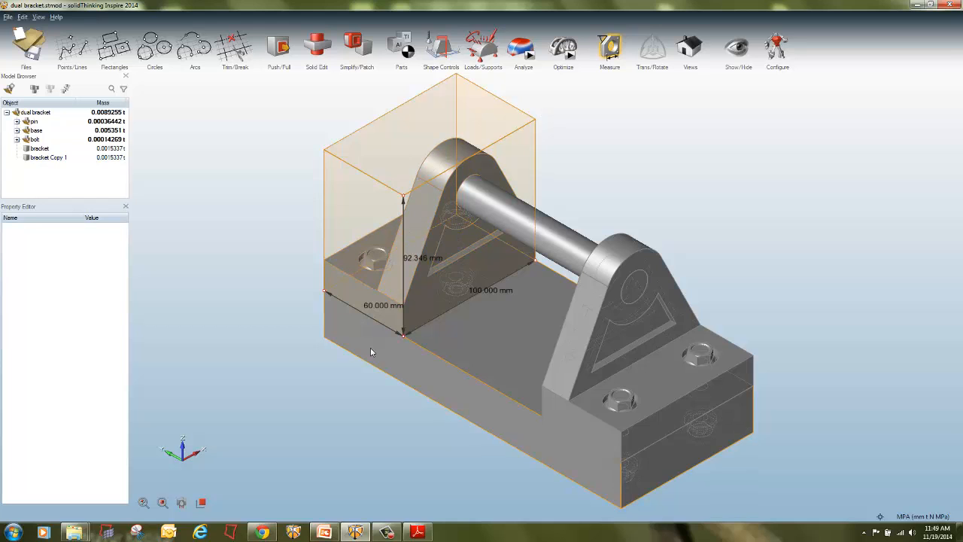
{"action": "middle_click_drag", "start_coordinate": [376, 403], "coordinate": [489, 361]}
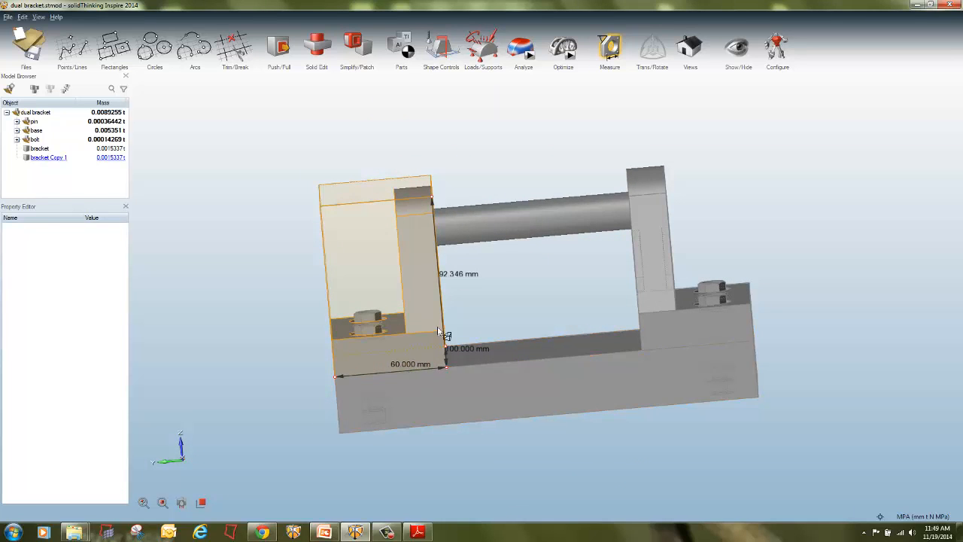
{"action": "left_click", "coordinate": [433, 199]}
{"action": "left_click", "coordinate": [462, 183]}
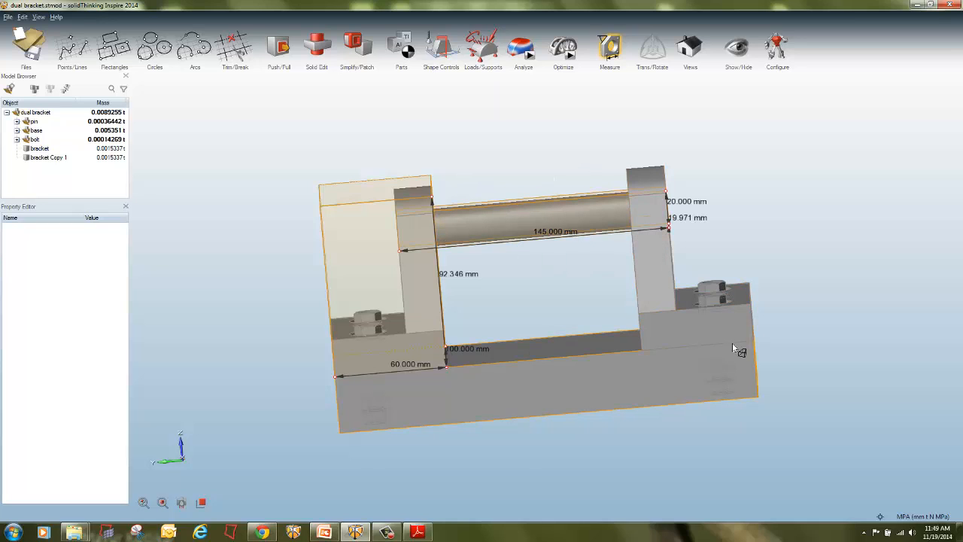
{"action": "left_click", "coordinate": [623, 377]}
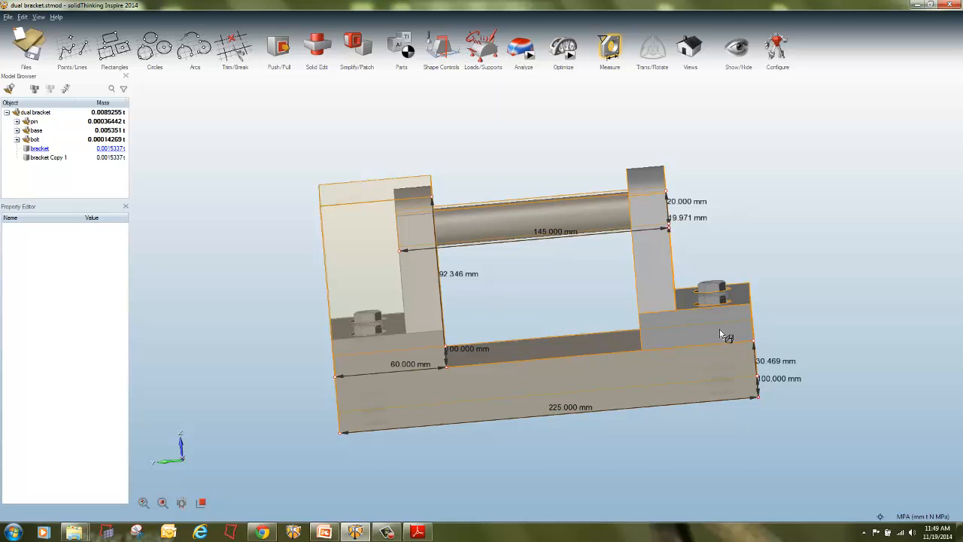
{"action": "left_click", "coordinate": [722, 177]}
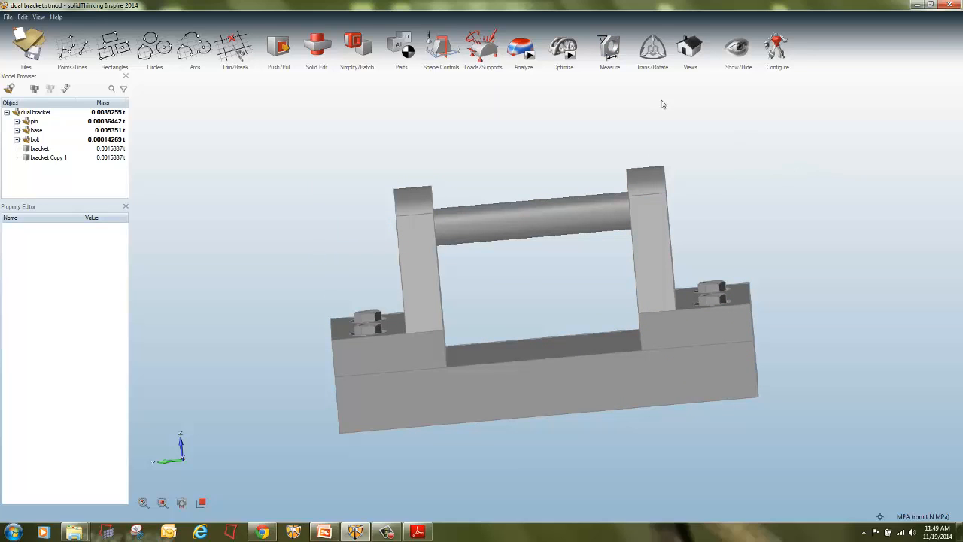
Step: Measure the lengths of the other bracket's short upper edge, its long side edge and the base's long upper edge
{"action": "left_click", "coordinate": [611, 61]}
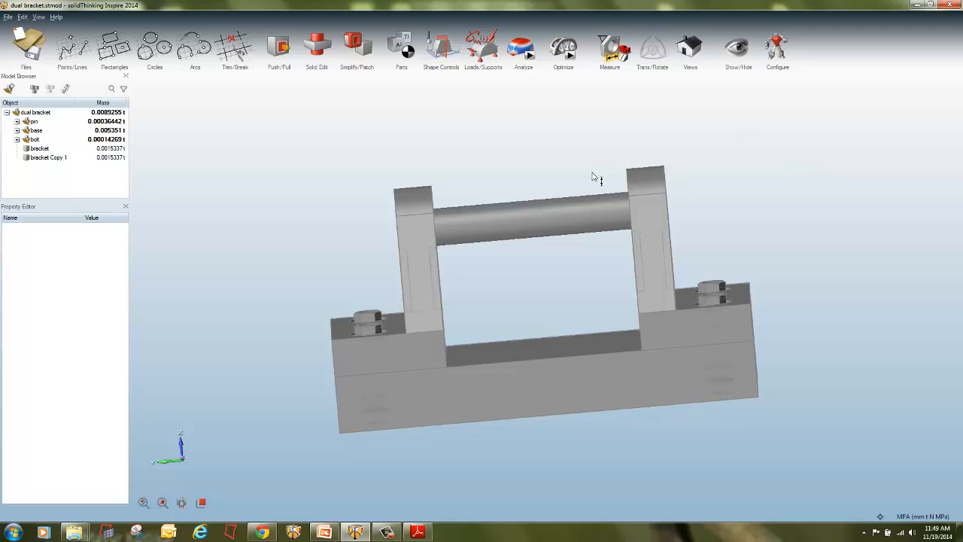
{"action": "left_click", "coordinate": [654, 196]}
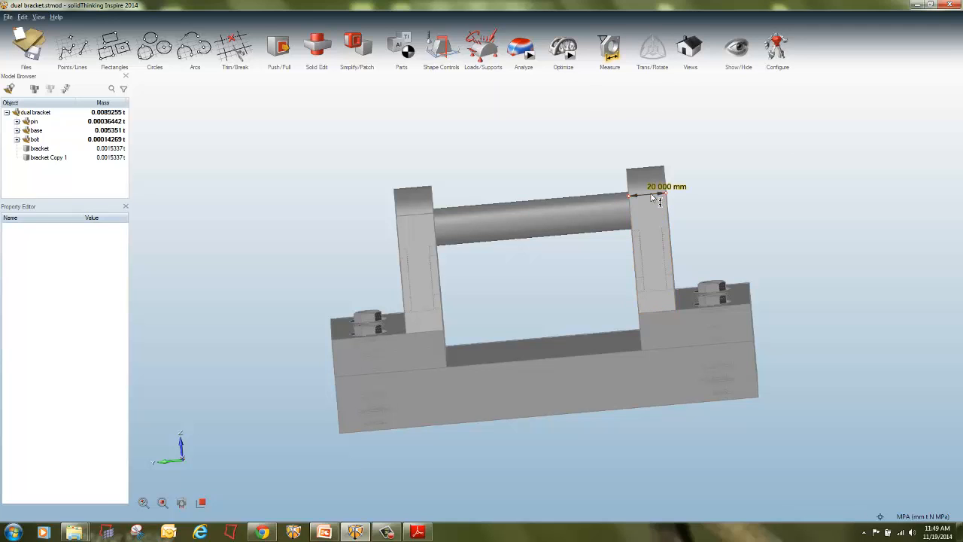
{"action": "left_click", "coordinate": [675, 256]}
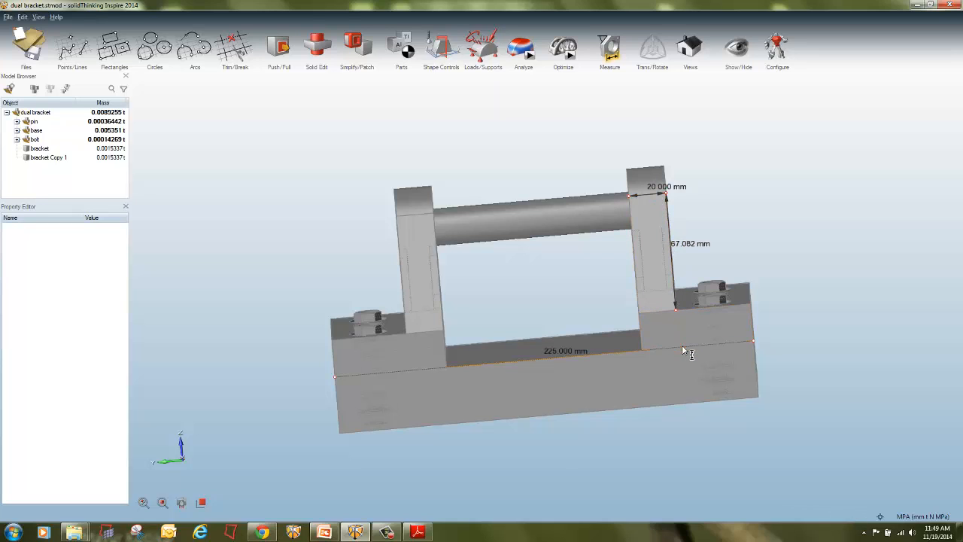
{"action": "left_click", "coordinate": [595, 359]}
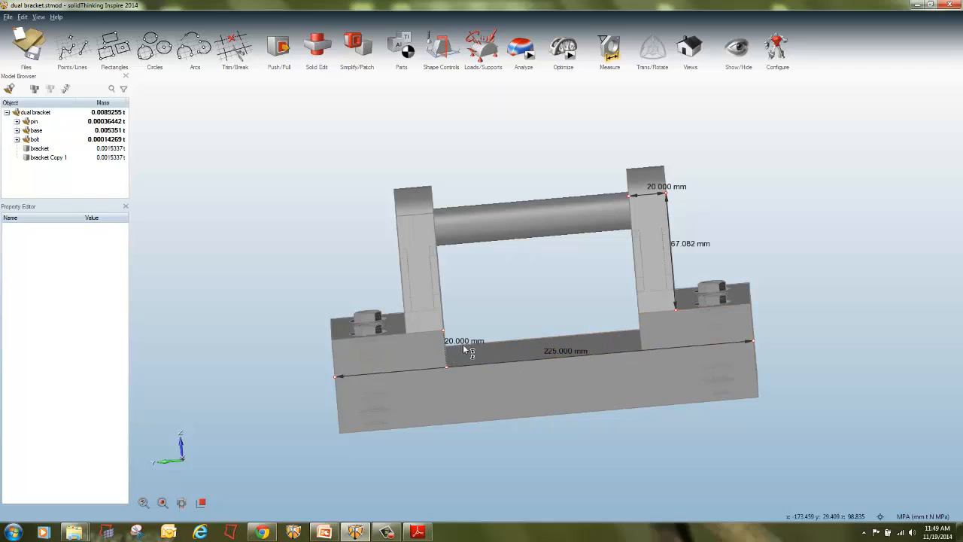
Step: Measure the base's rear upper and lower edge lengths, plus one horizontal and one vertical point-to-point distance on its front face
{"action": "left_click", "coordinate": [478, 344]}
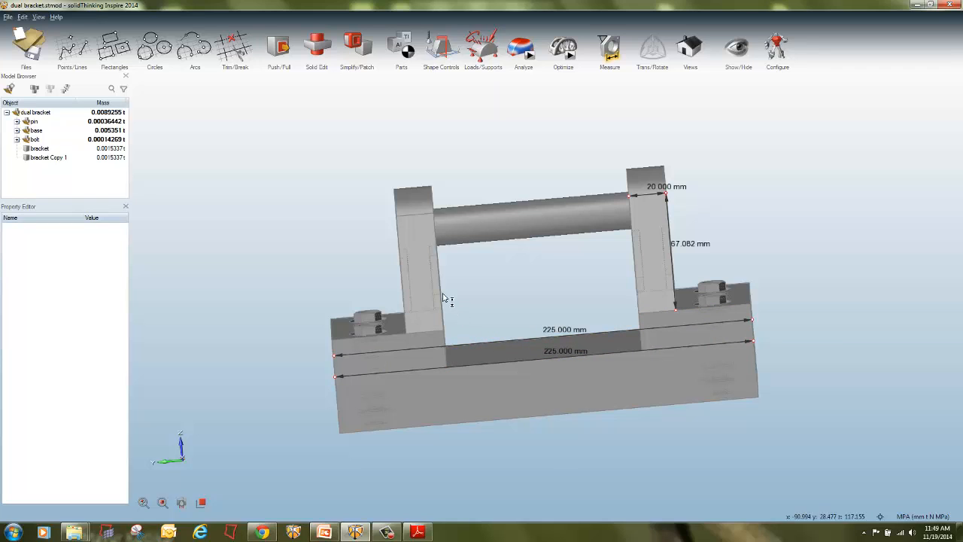
{"action": "left_click", "coordinate": [408, 428]}
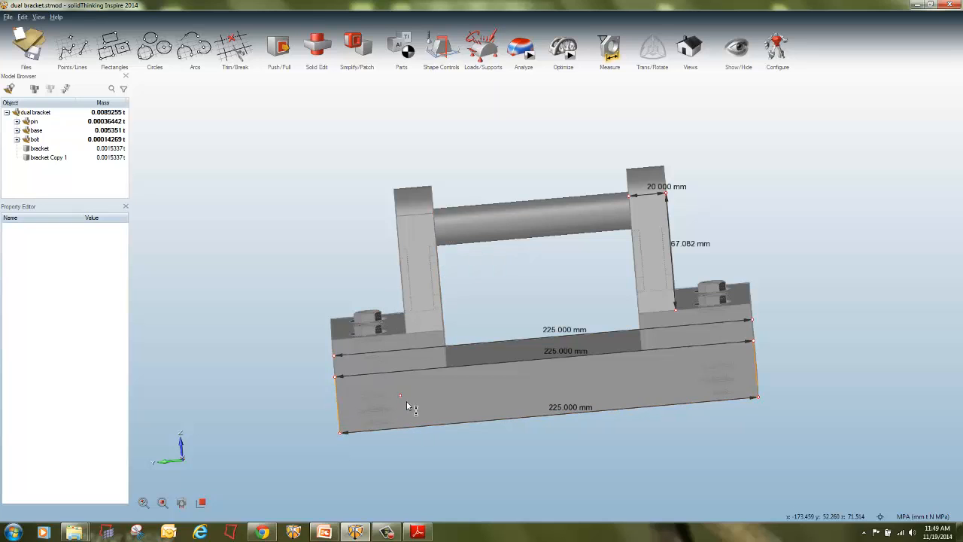
{"action": "left_click", "coordinate": [423, 394]}
{"action": "left_click", "coordinate": [484, 389]}
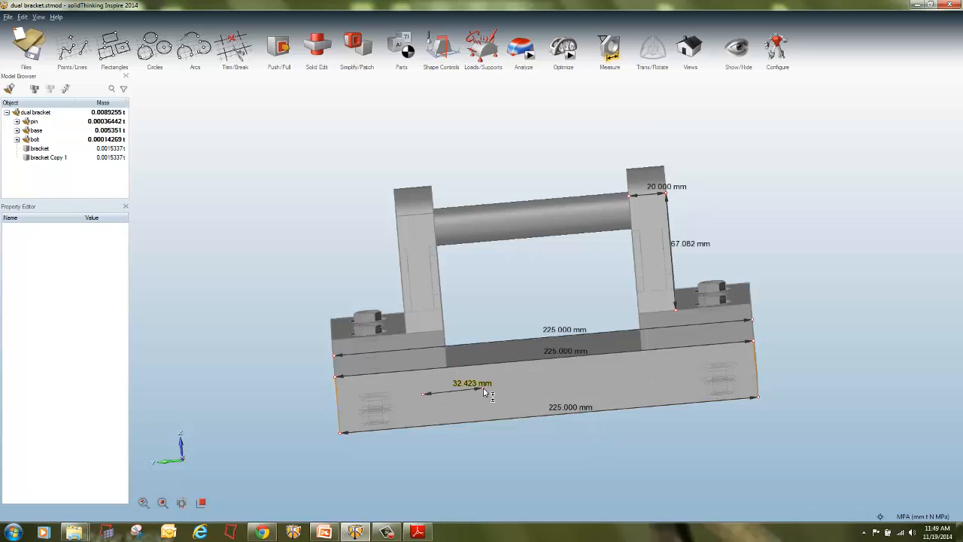
{"action": "left_click", "coordinate": [657, 359]}
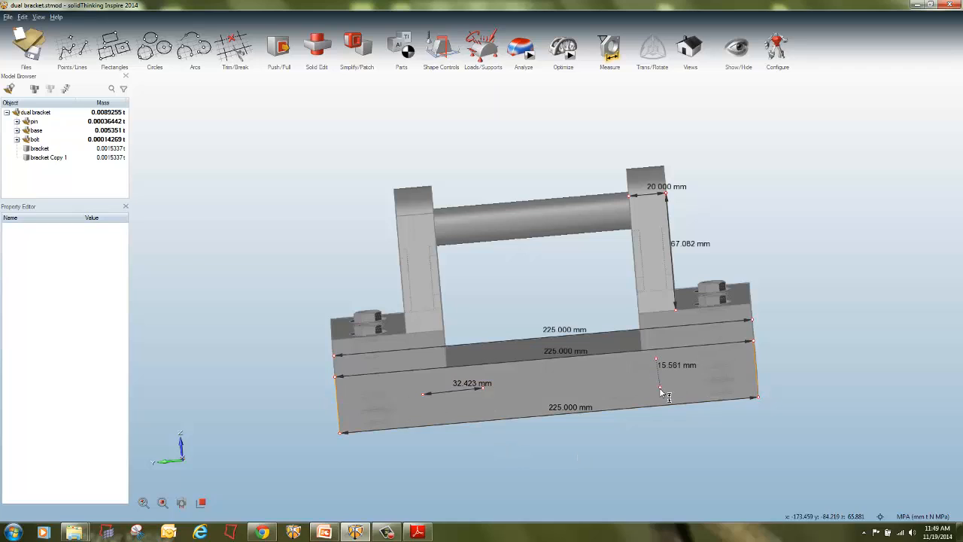
{"action": "left_click", "coordinate": [659, 388]}
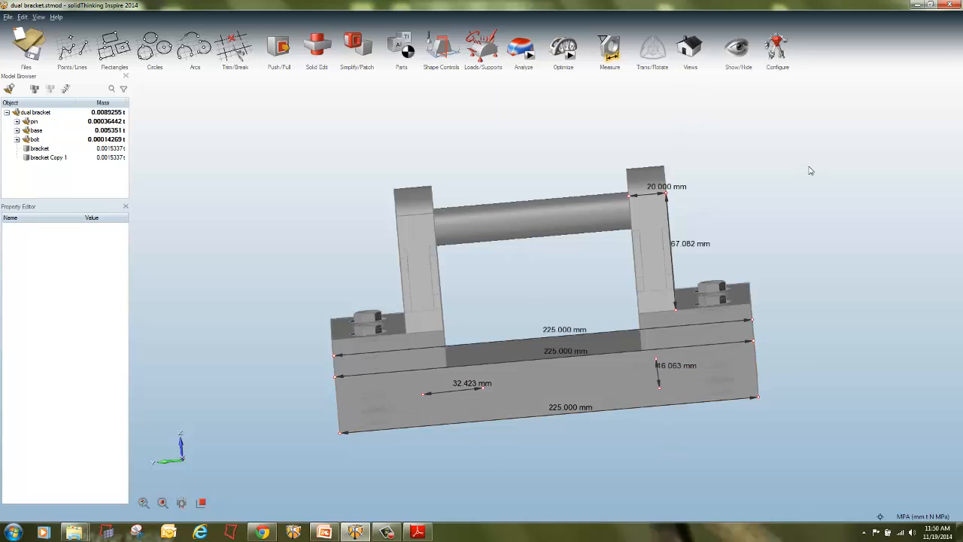
{"action": "key", "text": "Escape"}
Step: Measure the angle at bracket Copy 1's upper corner and one from the base's lower edge to both recess corners, and clear the measurements
{"action": "left_click", "coordinate": [602, 39]}
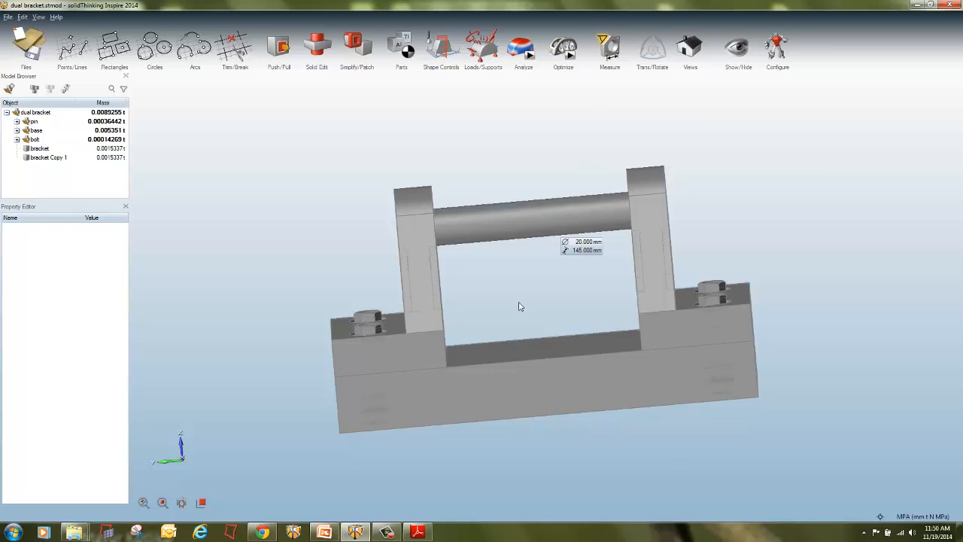
{"action": "left_click", "coordinate": [398, 230]}
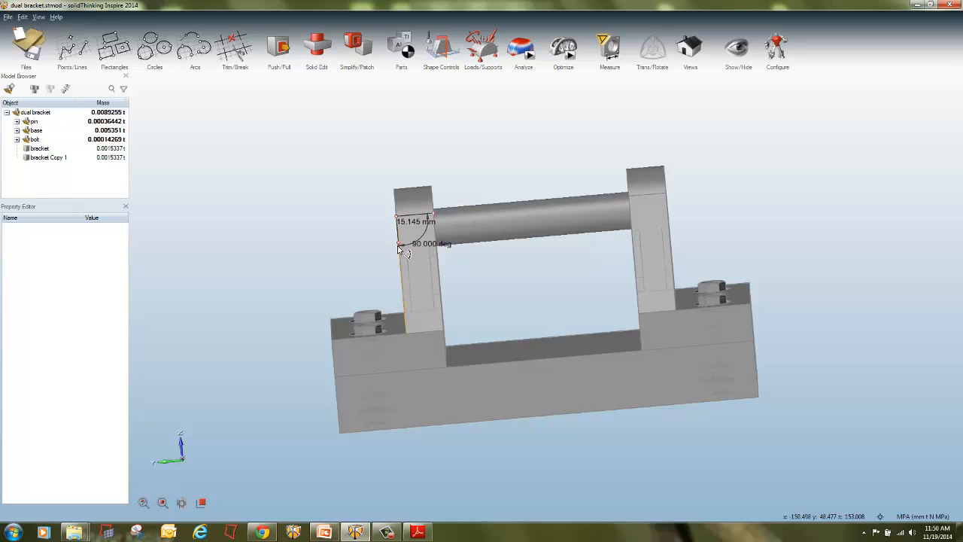
{"action": "left_click", "coordinate": [404, 264]}
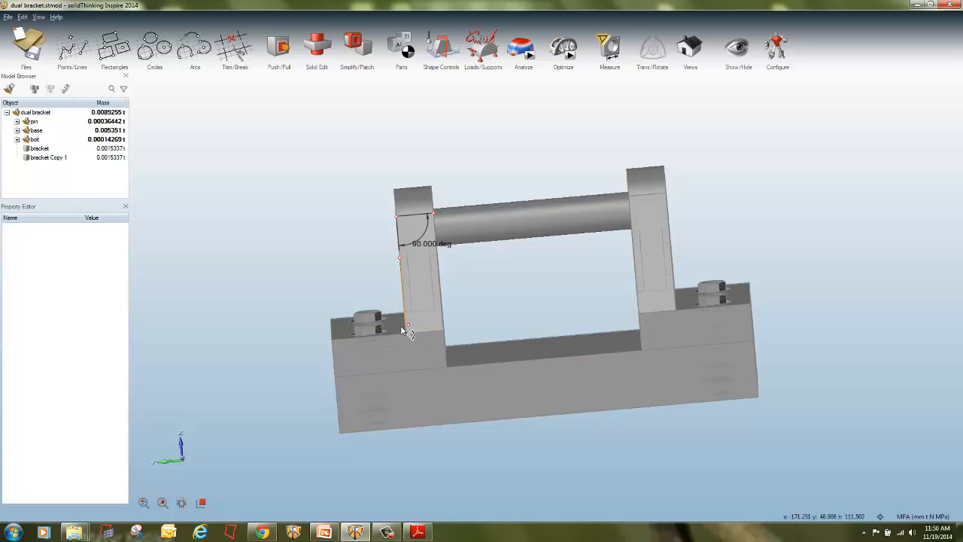
{"action": "left_click", "coordinate": [445, 368]}
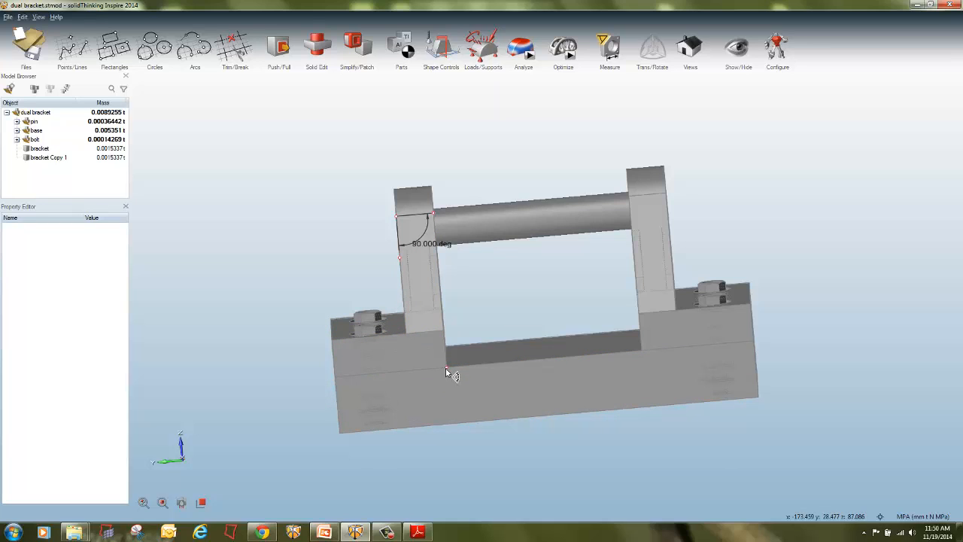
{"action": "left_click", "coordinate": [452, 424]}
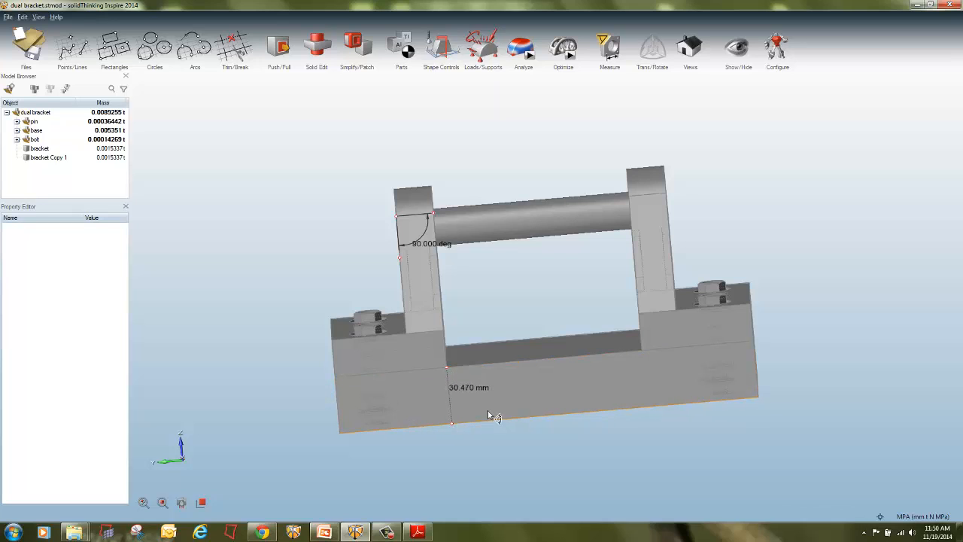
{"action": "left_click", "coordinate": [643, 353]}
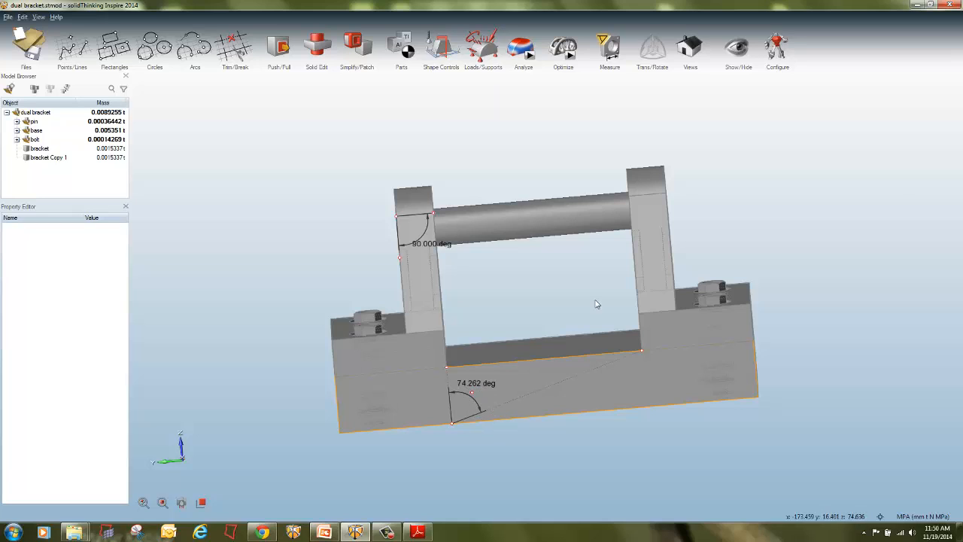
{"action": "key", "text": "Escape"}
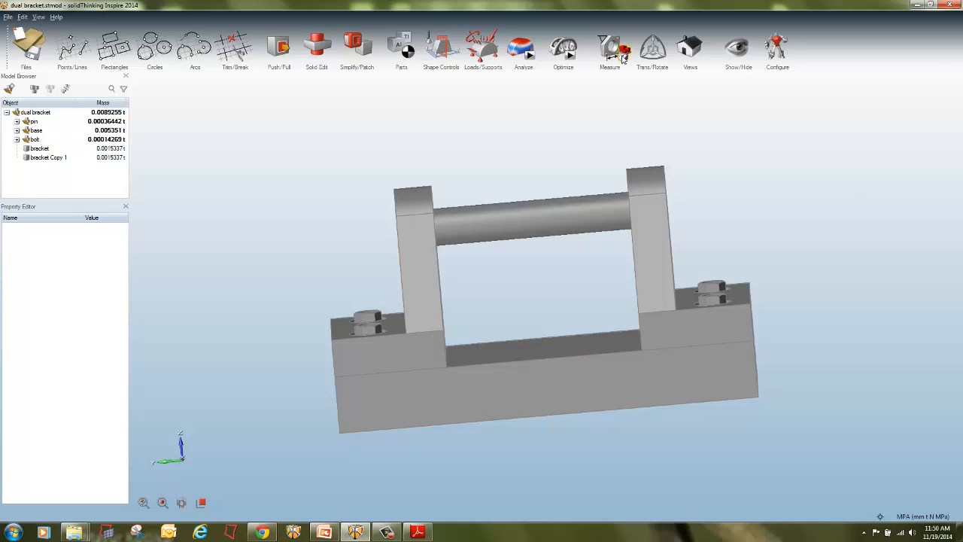
Step: Try to calculate the weight properties of the original bracket with gravity along -Z and no load case chosen
{"action": "left_click", "coordinate": [655, 212]}
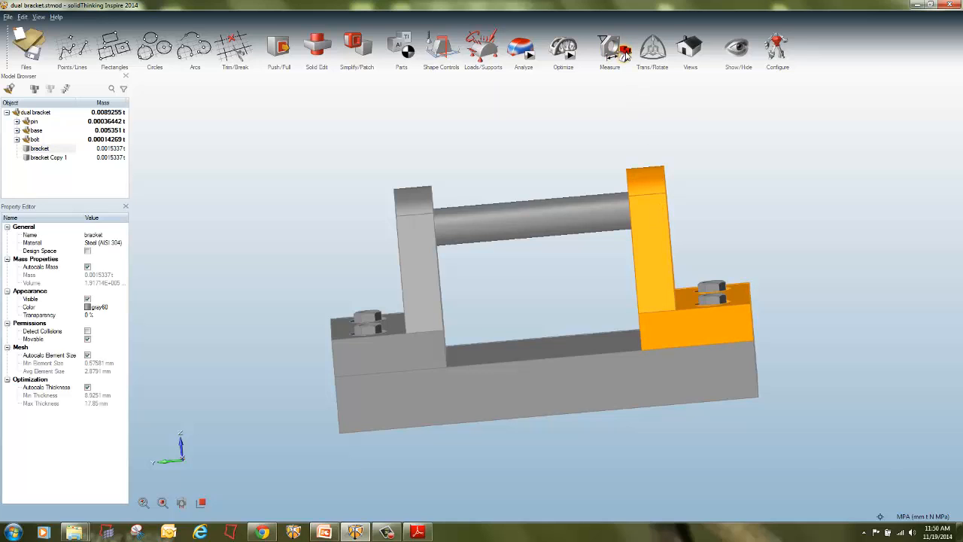
{"action": "left_click", "coordinate": [623, 51]}
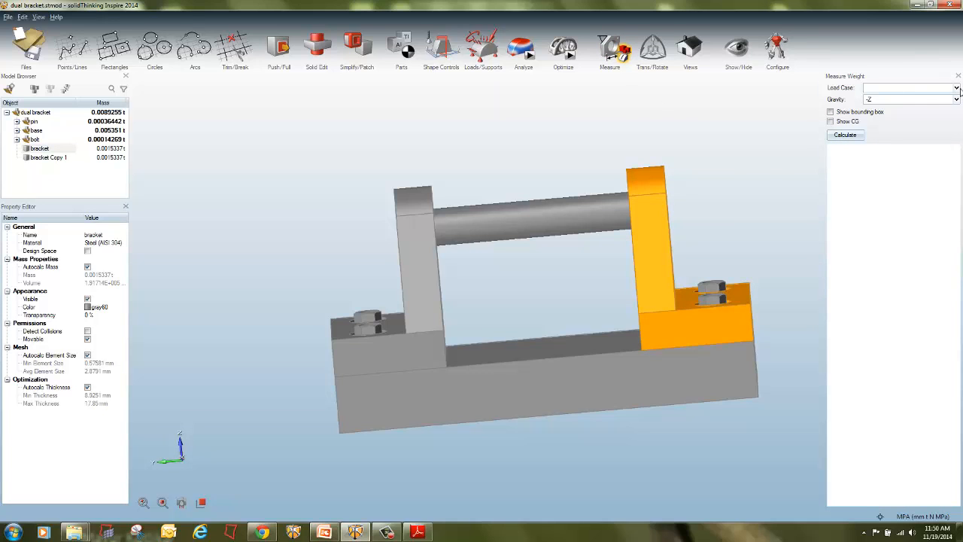
{"action": "left_click", "coordinate": [846, 136]}
Step: Open Generating Design Concept.stmod, switch the rocker to the Max Stiffness Mass 30% (1) alternative and close the alternatives list
{"action": "left_click", "coordinate": [29, 34]}
{"action": "left_click", "coordinate": [162, 122]}
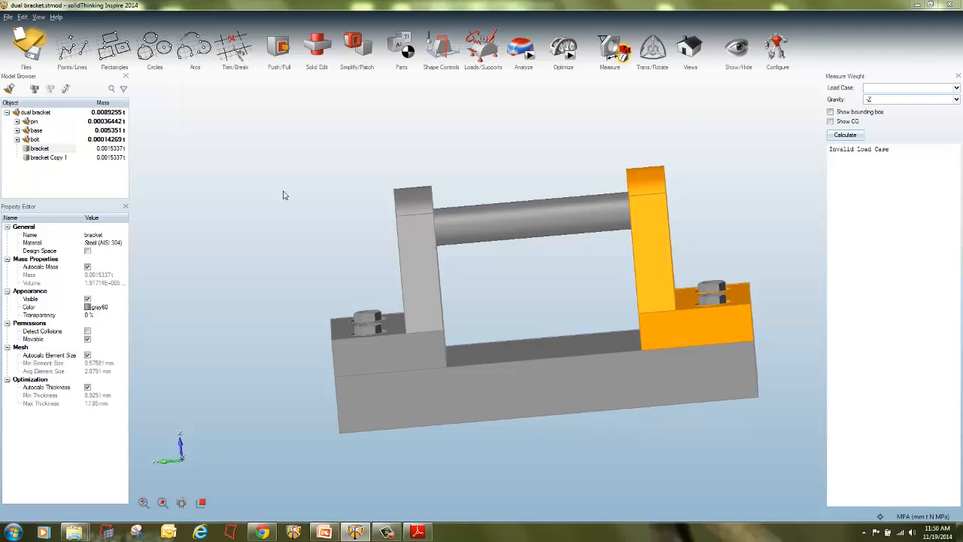
{"action": "double_click", "coordinate": [292, 235]}
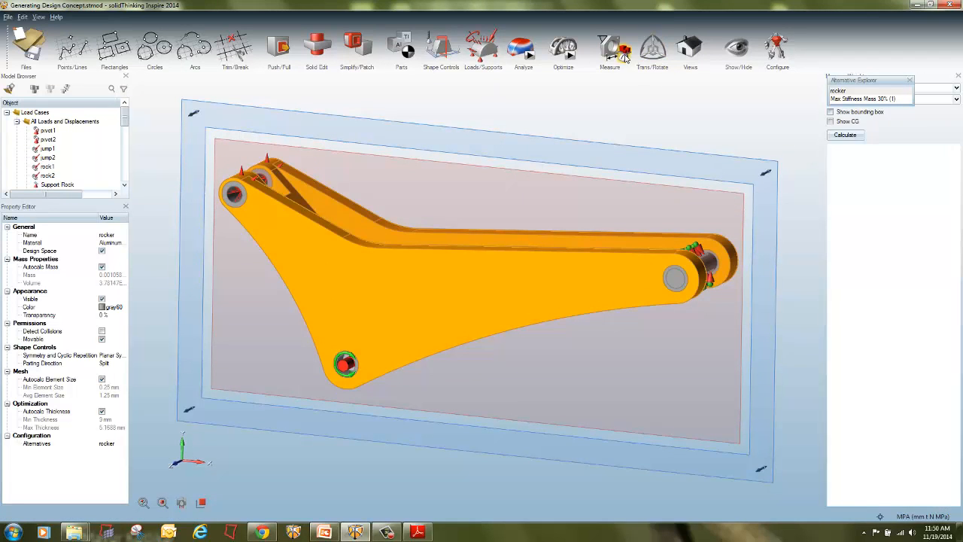
{"action": "left_click", "coordinate": [873, 101]}
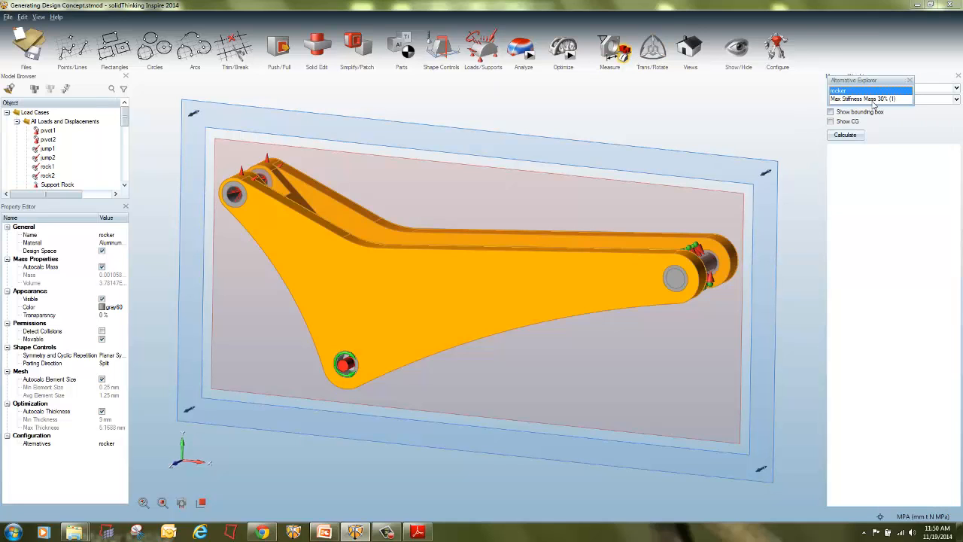
{"action": "left_click", "coordinate": [873, 99]}
{"action": "left_click", "coordinate": [910, 81]}
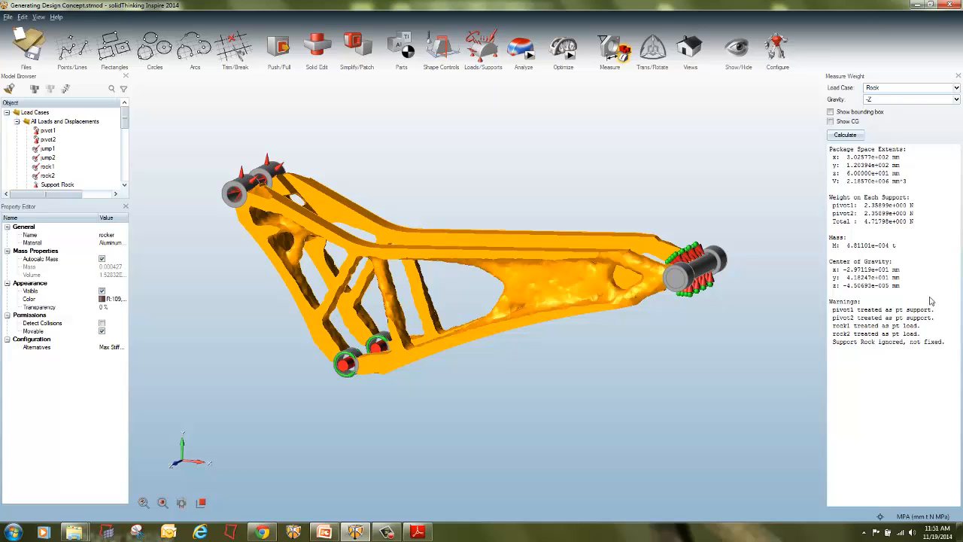
Step: Calculate the rocker's weight properties for the Rock load case with gravity along +Z and along +X
{"action": "left_click", "coordinate": [888, 102]}
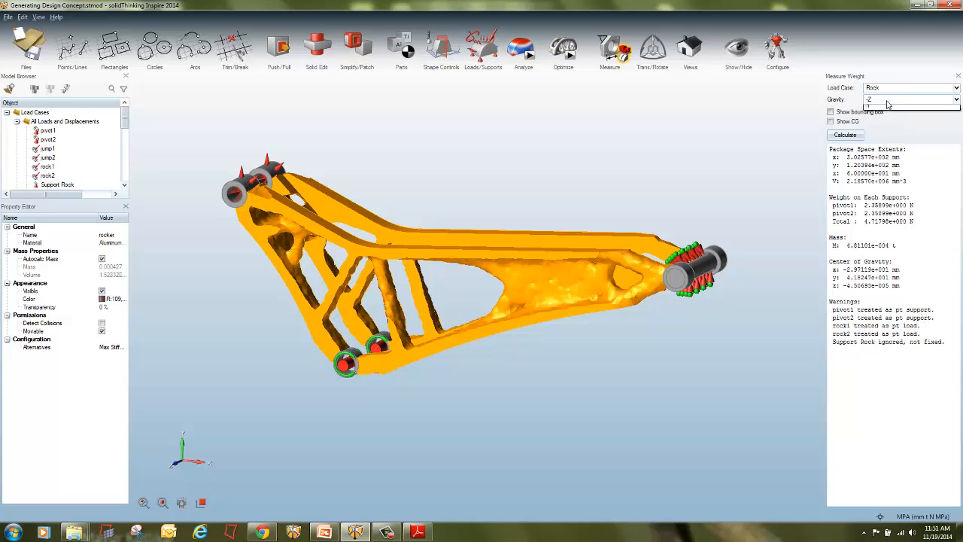
{"action": "left_click", "coordinate": [890, 117]}
{"action": "left_click", "coordinate": [858, 138]}
{"action": "left_click", "coordinate": [909, 99]}
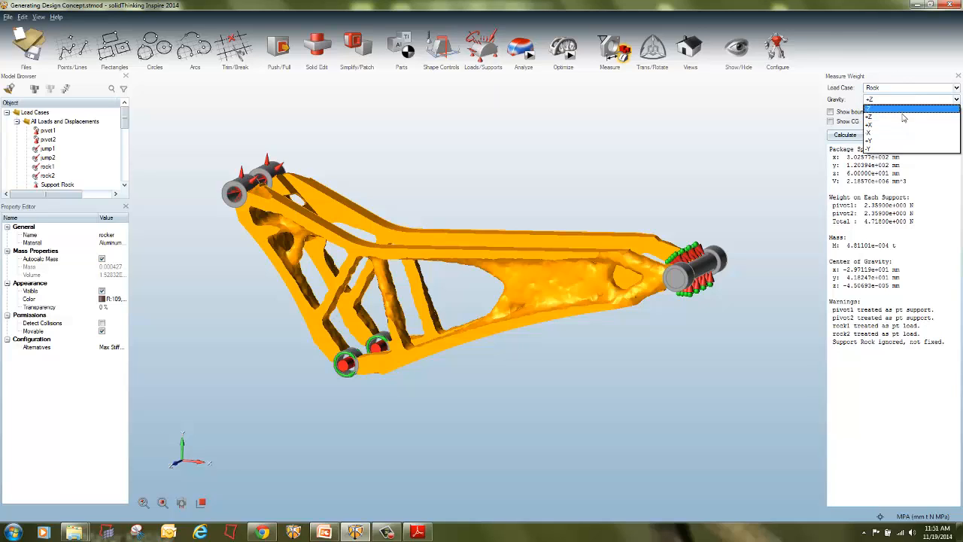
{"action": "left_click", "coordinate": [889, 127]}
{"action": "left_click", "coordinate": [860, 136]}
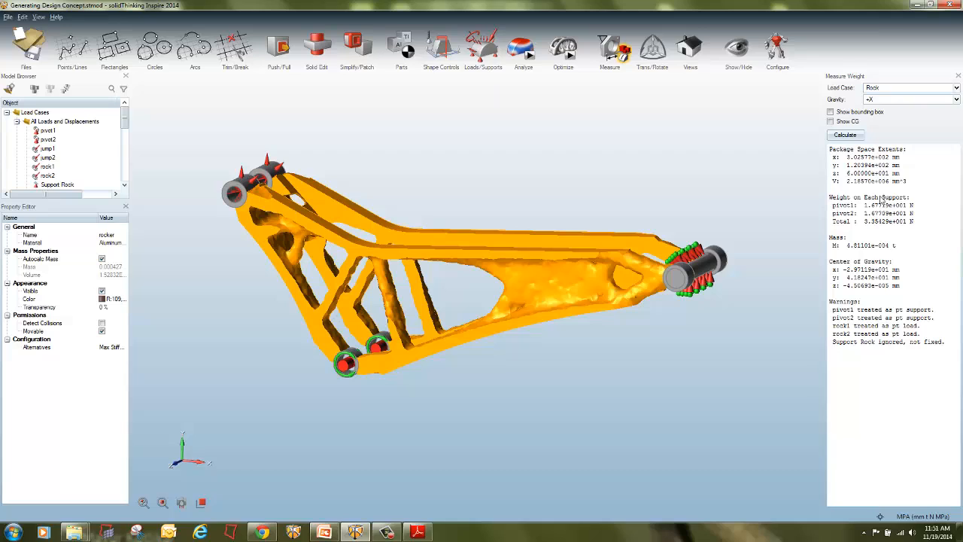
Step: Calculate the rocker's weight properties for the Jump load case, keeping gravity along +X
{"action": "left_click", "coordinate": [886, 89]}
{"action": "left_click", "coordinate": [889, 106]}
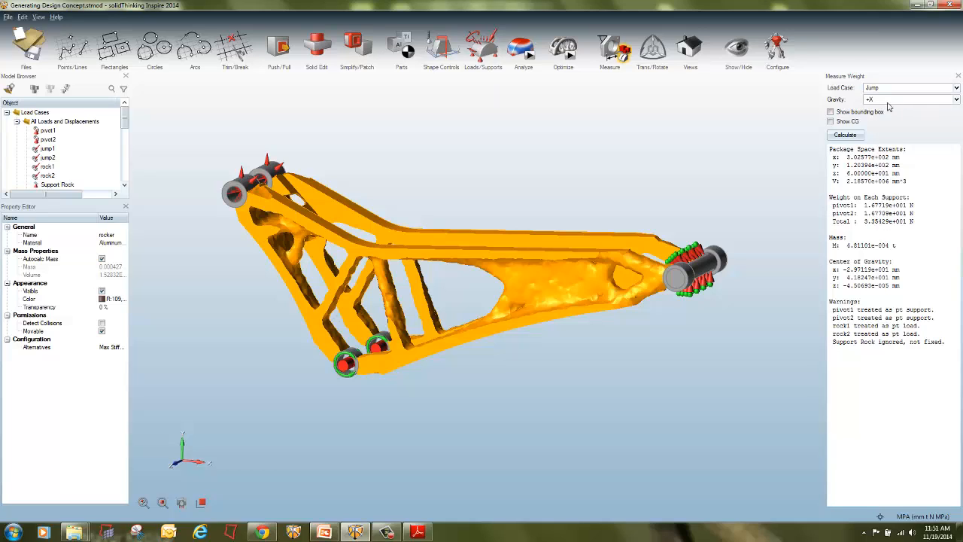
{"action": "left_click", "coordinate": [858, 135]}
Step: Switch to The Basics.pdf in Adobe Reader and read through the keyboard shortcuts organized by function
{"action": "key", "text": "alt+Tab"}
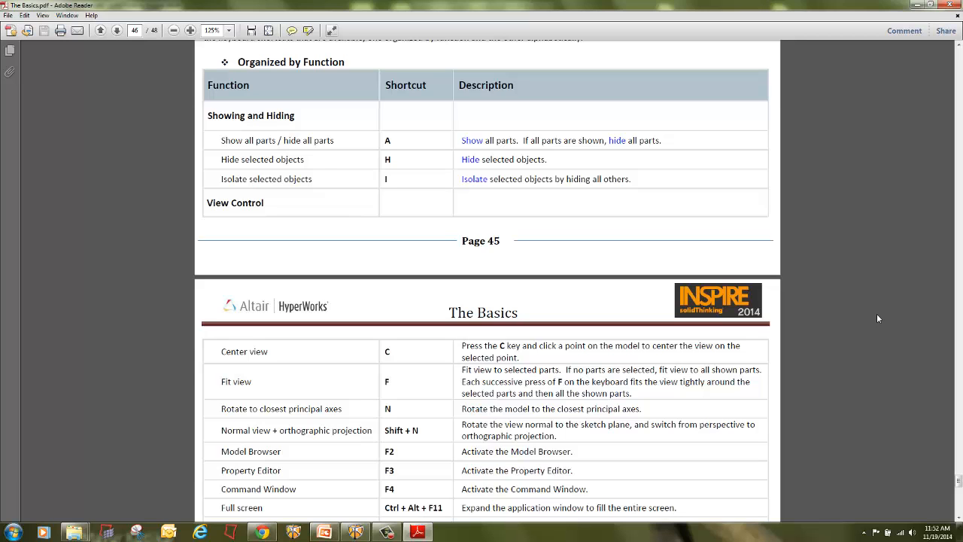
{"action": "scroll", "coordinate": [877, 314], "scroll_direction": "down", "scroll_amount": 6}
{"action": "scroll", "coordinate": [875, 322], "scroll_direction": "down", "scroll_amount": 1}
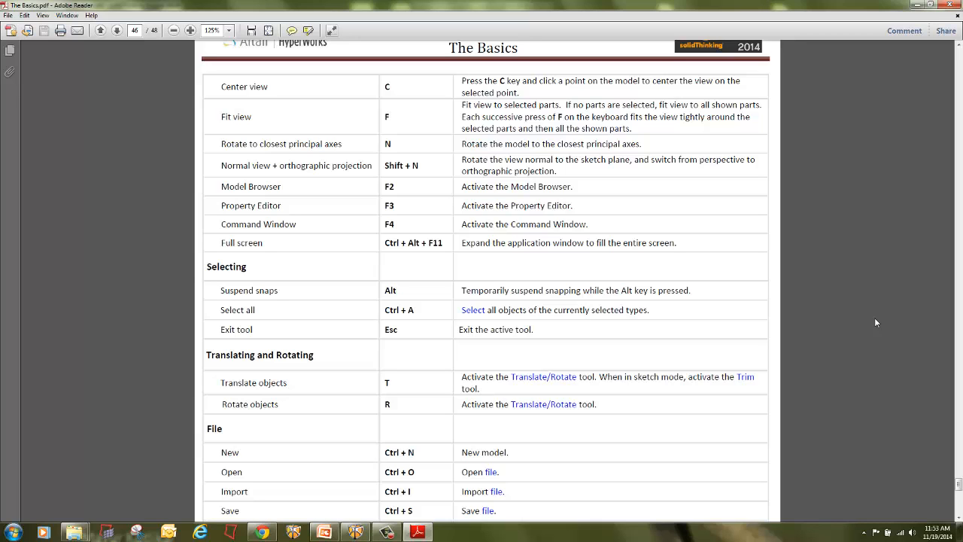
{"action": "scroll", "coordinate": [875, 322], "scroll_direction": "down", "scroll_amount": 6}
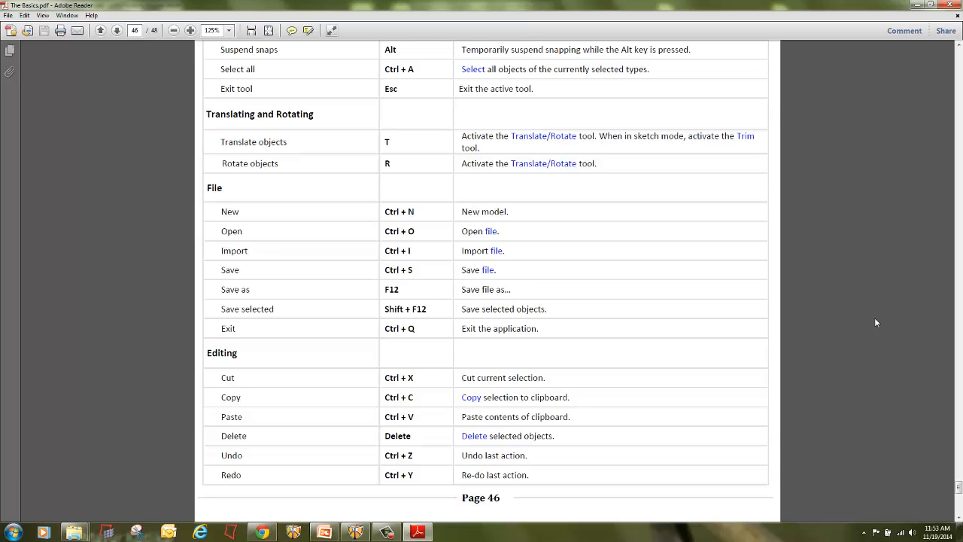
{"action": "scroll", "coordinate": [876, 322], "scroll_direction": "down", "scroll_amount": 3}
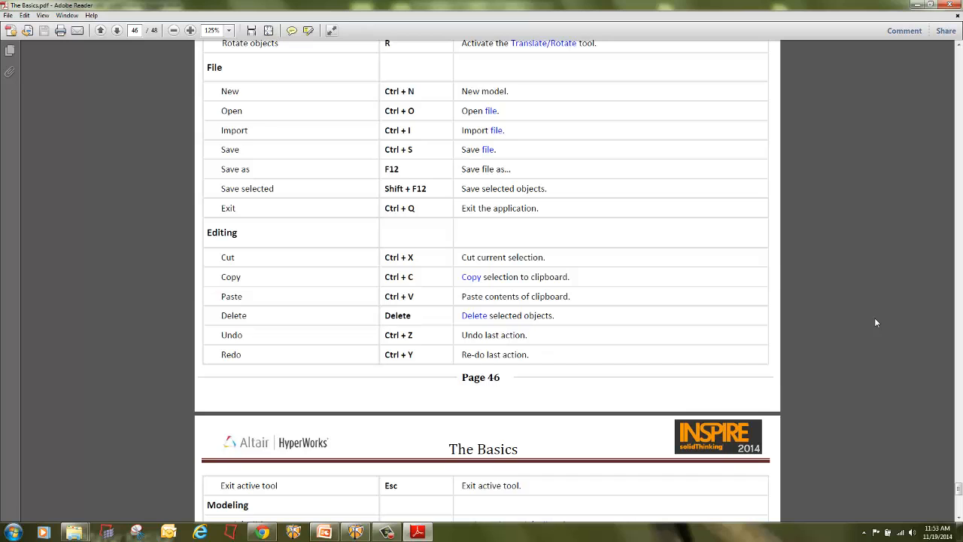
{"action": "scroll", "coordinate": [876, 323], "scroll_direction": "down", "scroll_amount": 7}
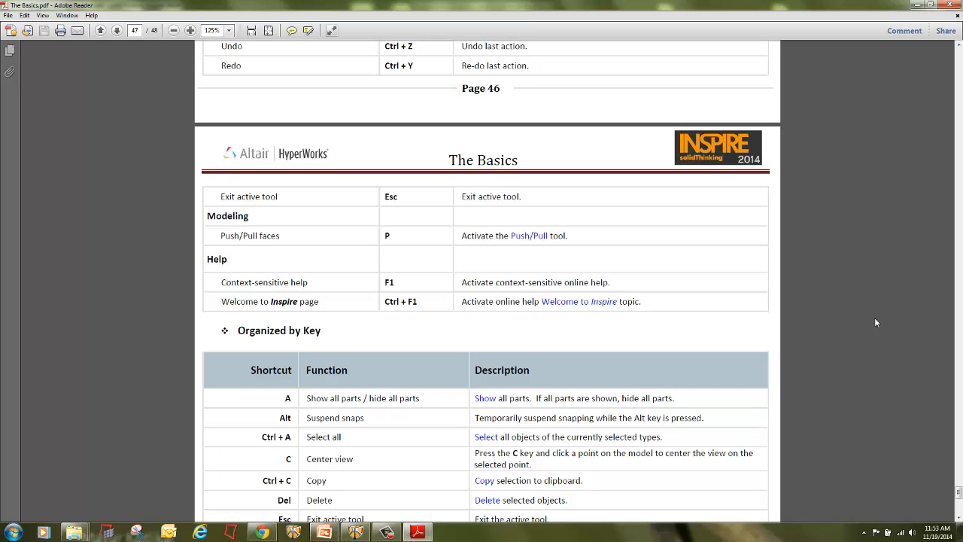
Step: Return to Inspire, deselect the rocker and close the weight measurement
{"action": "left_click", "coordinate": [355, 532]}
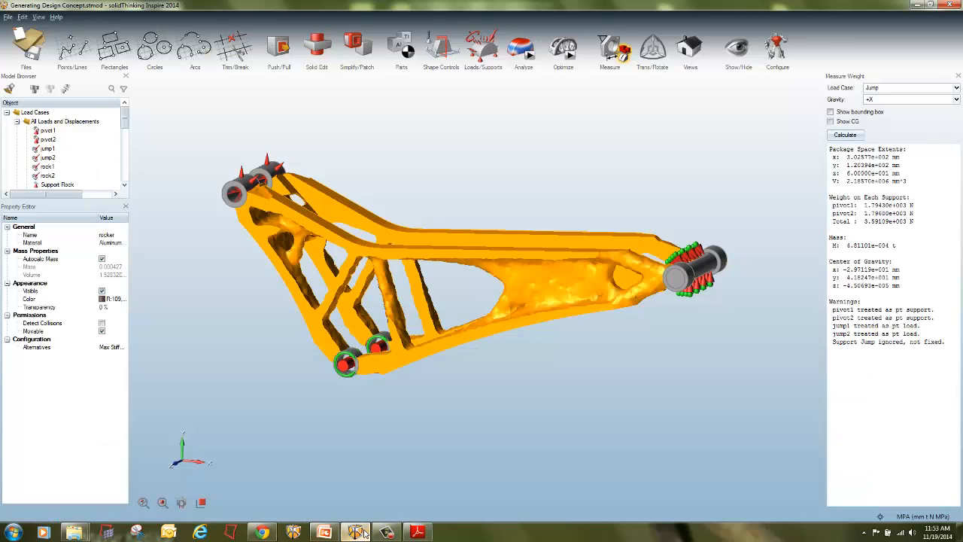
{"action": "left_click", "coordinate": [607, 337]}
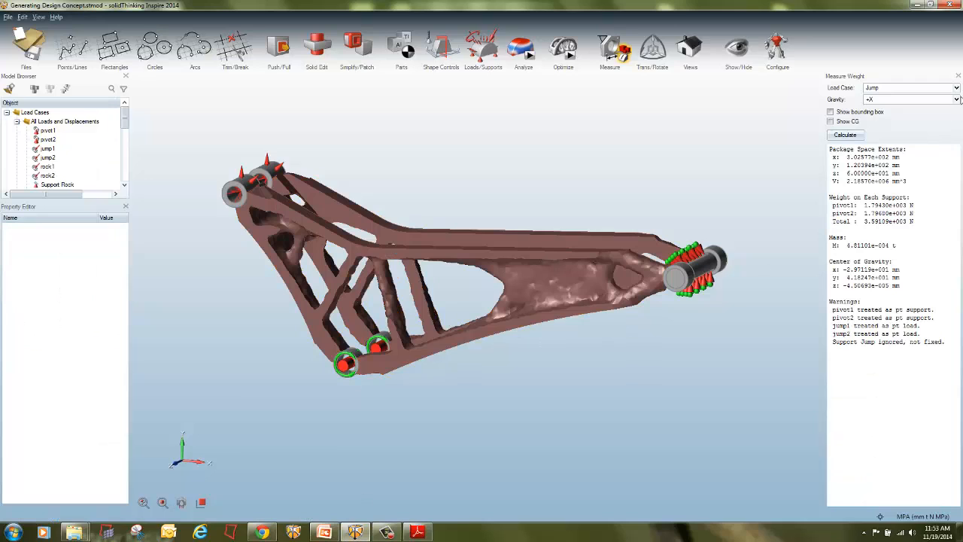
{"action": "left_click", "coordinate": [958, 76]}
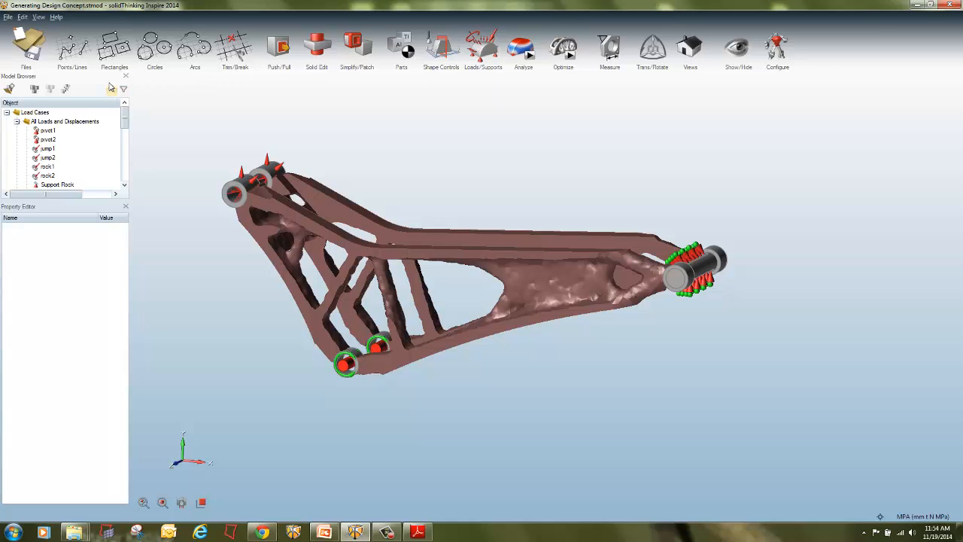
Step: Open the online tutorials and expand The Basics with its Adjusting the View, Organizing Your Model, Selection and Editing, and Moving and Snapping topics
{"action": "left_click", "coordinate": [56, 18]}
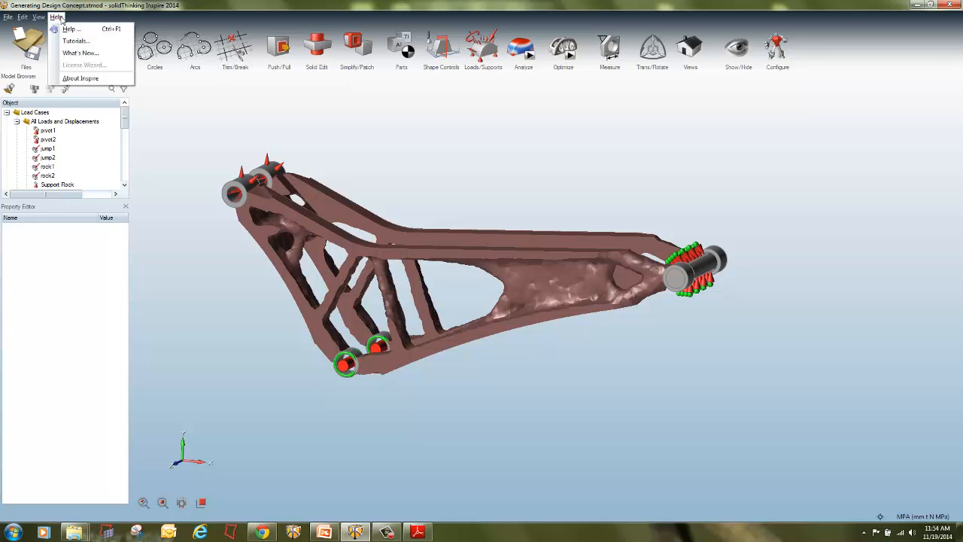
{"action": "left_click", "coordinate": [84, 43]}
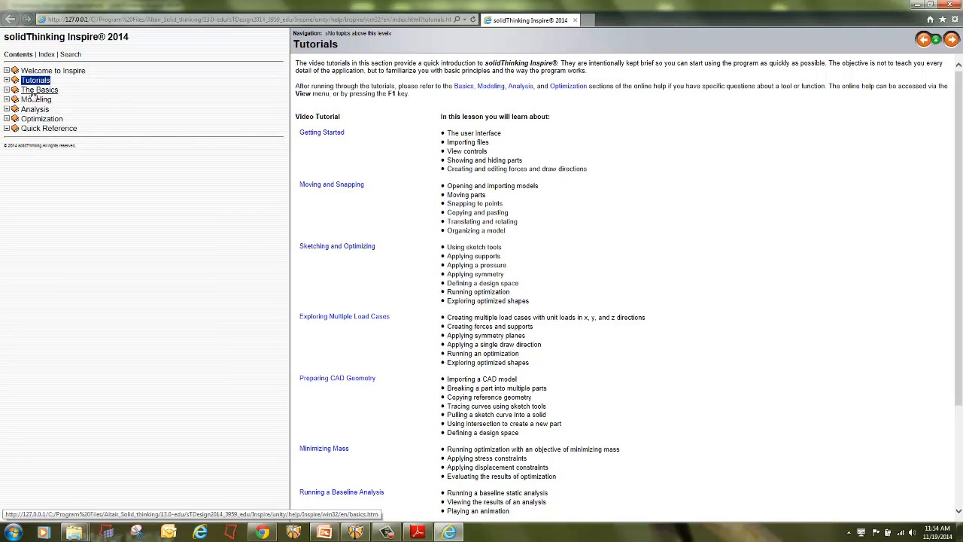
{"action": "left_click", "coordinate": [7, 90]}
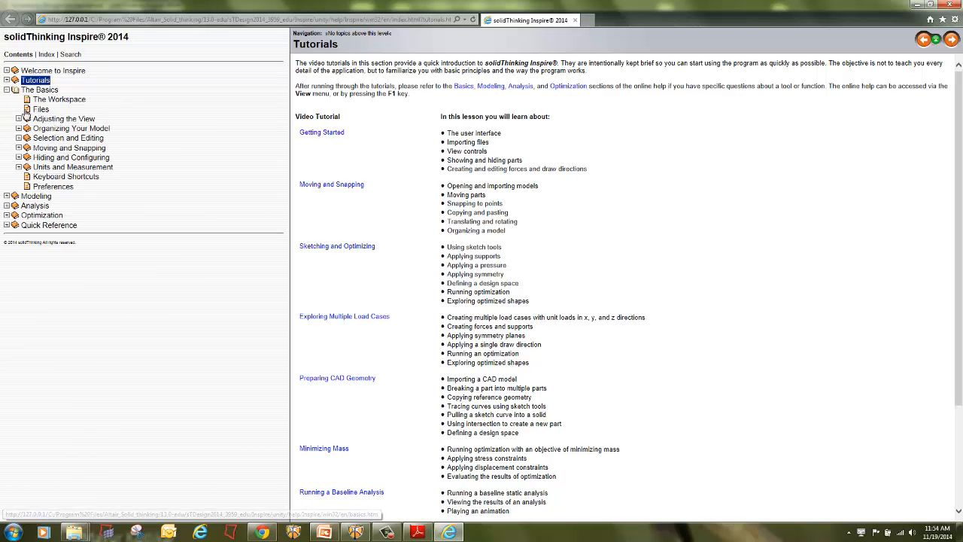
{"action": "left_click", "coordinate": [19, 118]}
{"action": "left_click", "coordinate": [19, 157]}
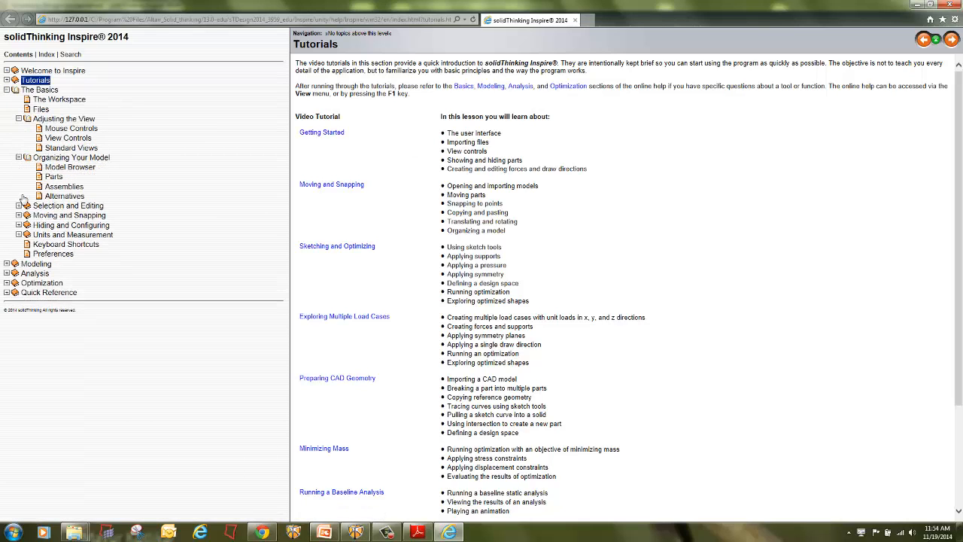
{"action": "left_click", "coordinate": [19, 206]}
{"action": "left_click", "coordinate": [19, 312]}
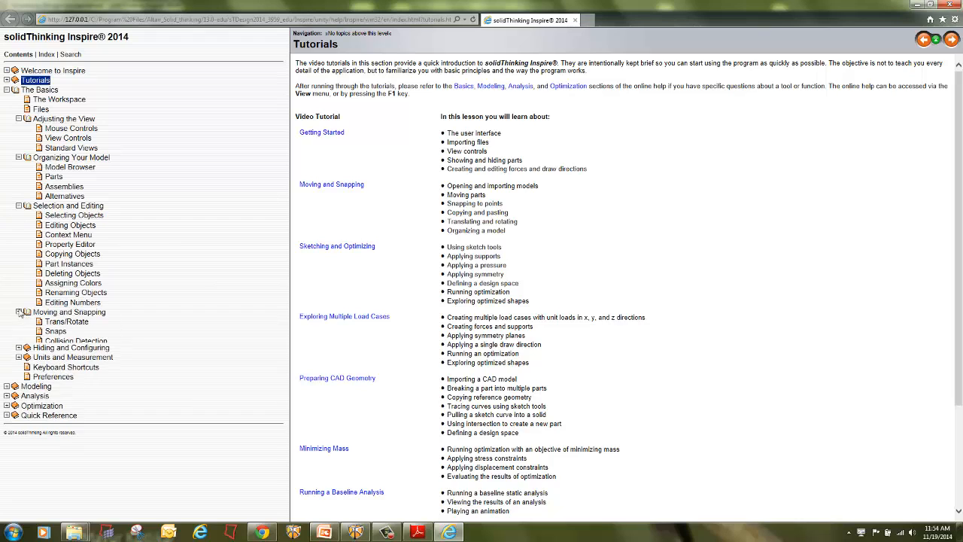
Step: Expand the Hiding and Configuring and Units and Measurement topics, and read the Organized by Function table on the Keyboard Shortcuts page
{"action": "left_click", "coordinate": [19, 351]}
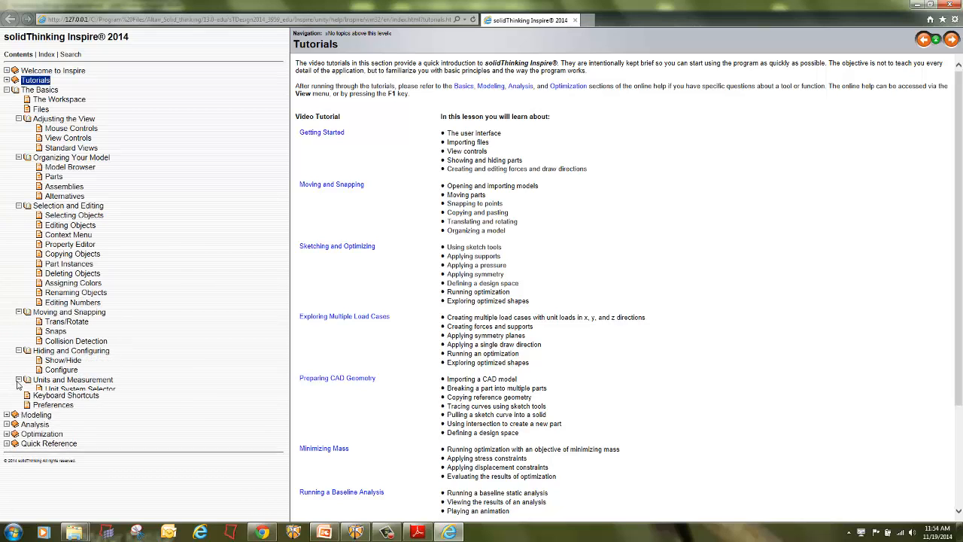
{"action": "left_click", "coordinate": [19, 380]}
{"action": "left_click", "coordinate": [65, 408]}
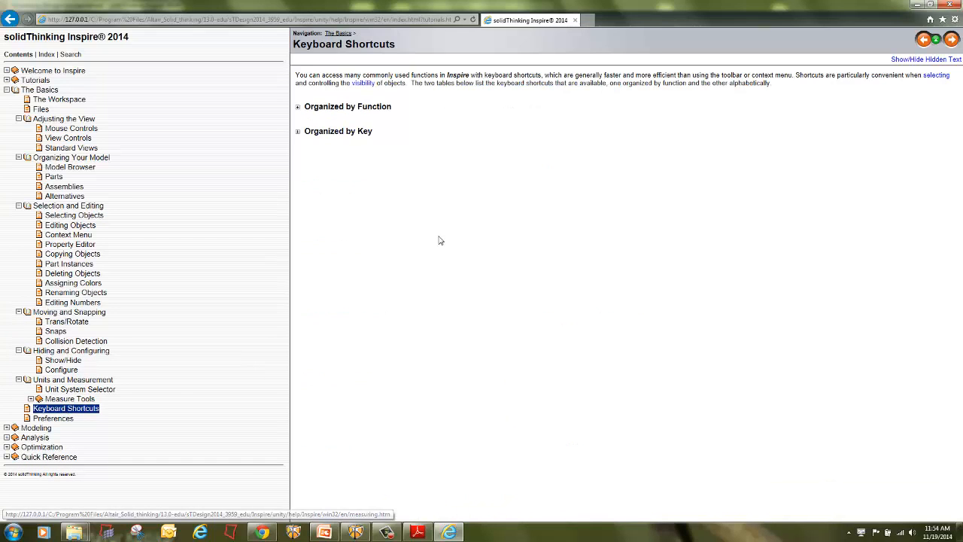
{"action": "left_click", "coordinate": [299, 109]}
{"action": "scroll", "coordinate": [449, 180], "scroll_direction": "down", "scroll_amount": 5}
{"action": "scroll", "coordinate": [448, 181], "scroll_direction": "up", "scroll_amount": 2}
{"action": "scroll", "coordinate": [449, 180], "scroll_direction": "up", "scroll_amount": 3}
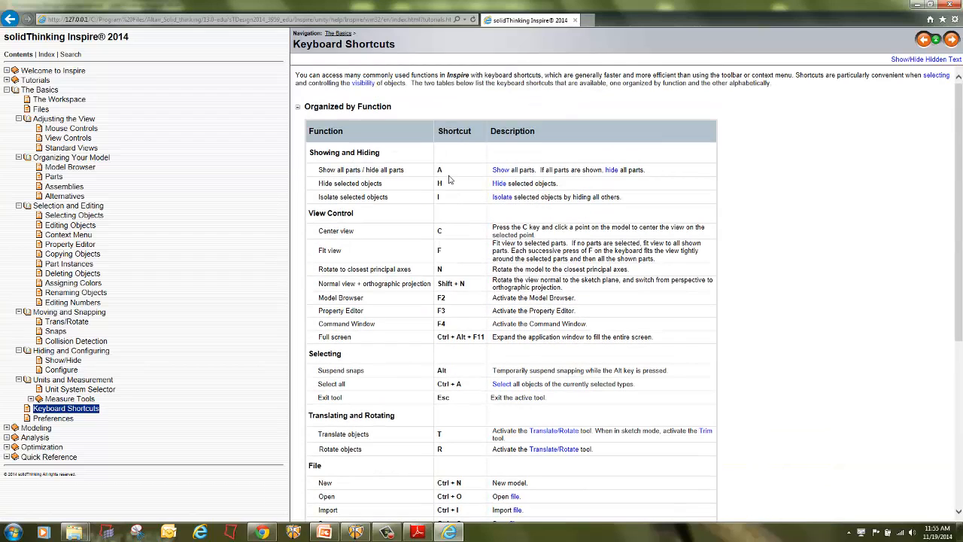
Step: Browse the Model Browser, Parts and Assemblies help pages under Organizing Your Model
{"action": "left_click", "coordinate": [75, 167]}
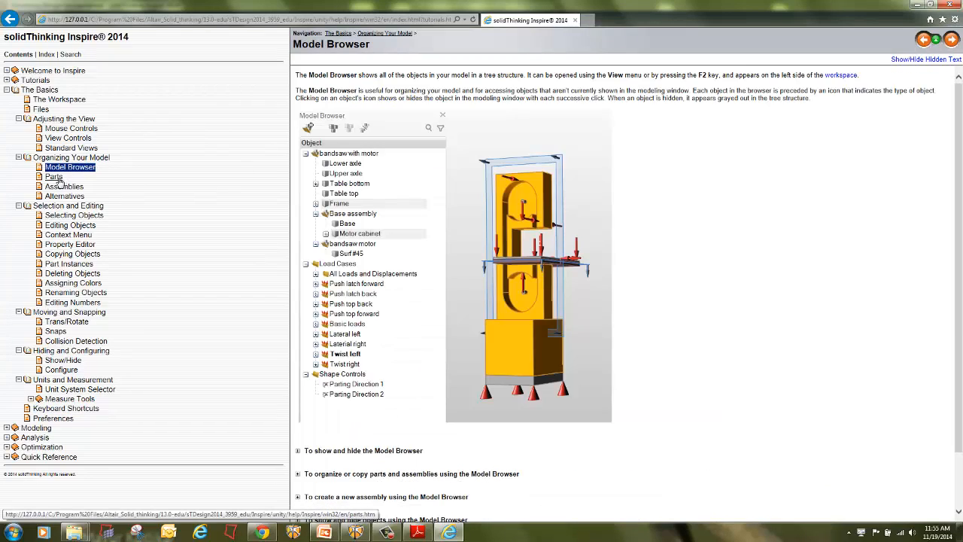
{"action": "left_click", "coordinate": [55, 177]}
{"action": "left_click", "coordinate": [64, 188]}
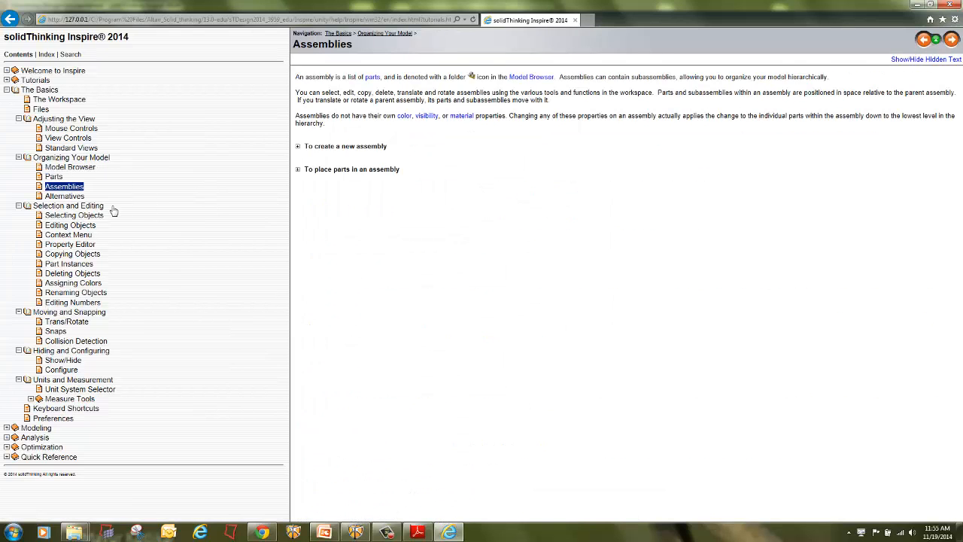
Step: Read the Selecting Objects help page through to the section on selecting all objects of a given type
{"action": "left_click", "coordinate": [74, 216]}
{"action": "scroll", "coordinate": [439, 220], "scroll_direction": "down", "scroll_amount": 3}
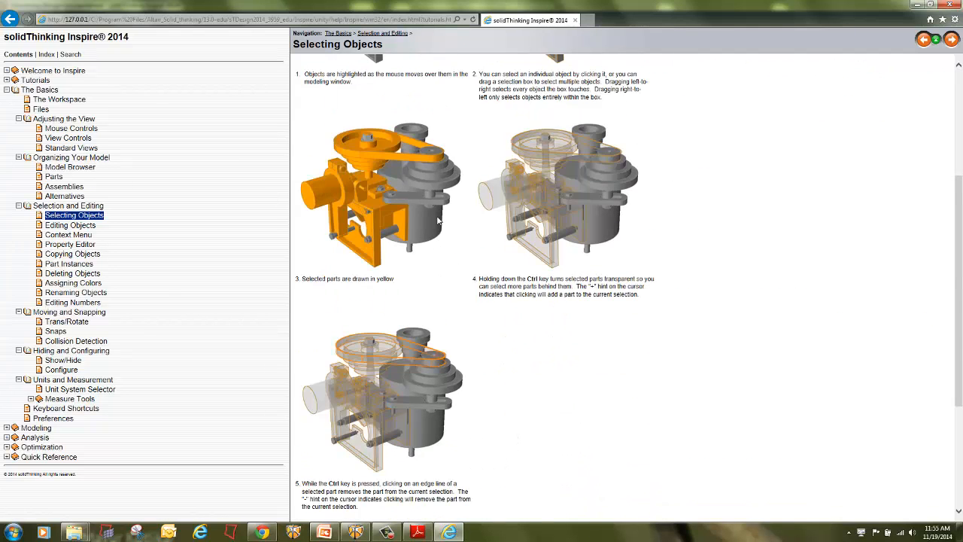
{"action": "scroll", "coordinate": [439, 221], "scroll_direction": "down", "scroll_amount": 3}
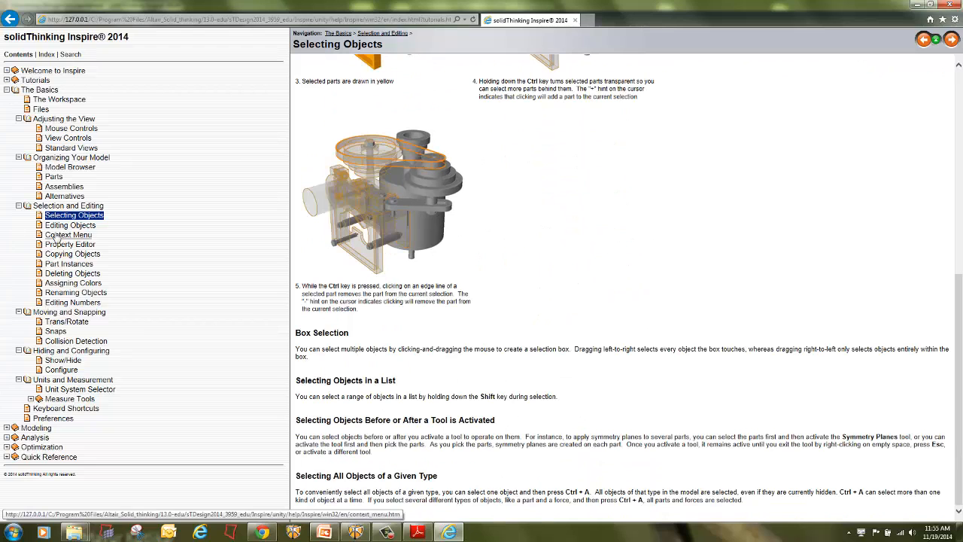
Step: Look through the Snaps help page under Moving and Snapping, including its snap point videos
{"action": "left_click", "coordinate": [56, 331]}
{"action": "scroll", "coordinate": [509, 341], "scroll_direction": "down", "scroll_amount": 15}
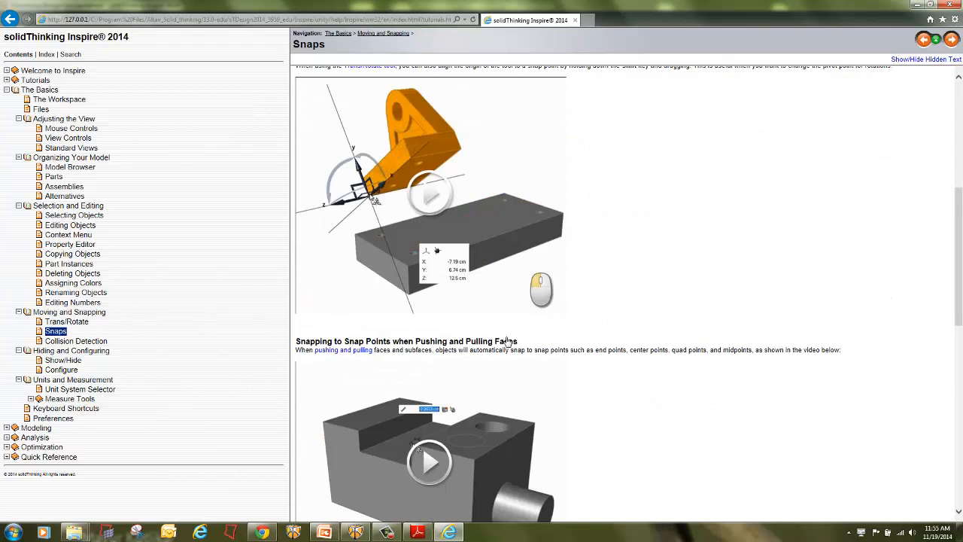
{"action": "scroll", "coordinate": [425, 355], "scroll_direction": "up", "scroll_amount": 15}
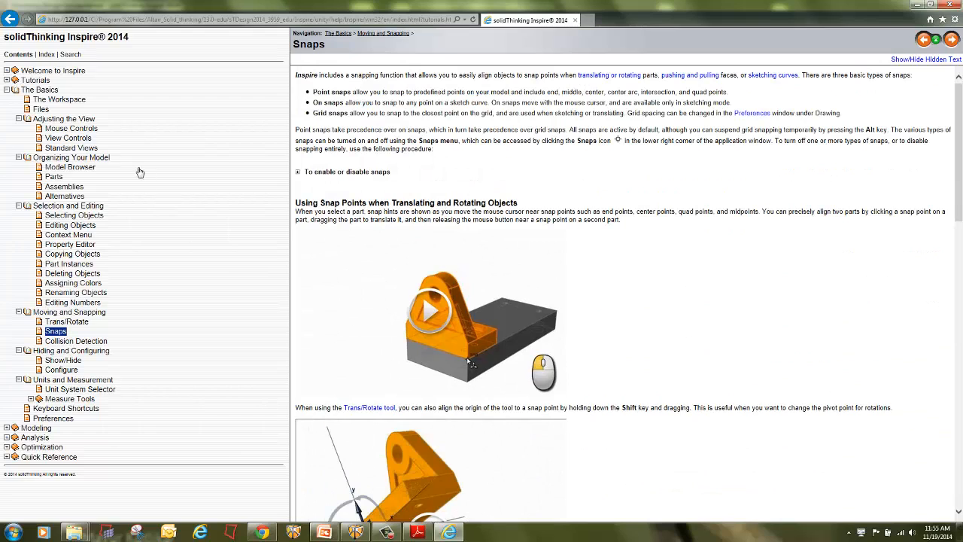
Step: Review the Mouse Controls help page under Adjusting the View, and switch to the closing slide of the training presentation
{"action": "left_click", "coordinate": [71, 128]}
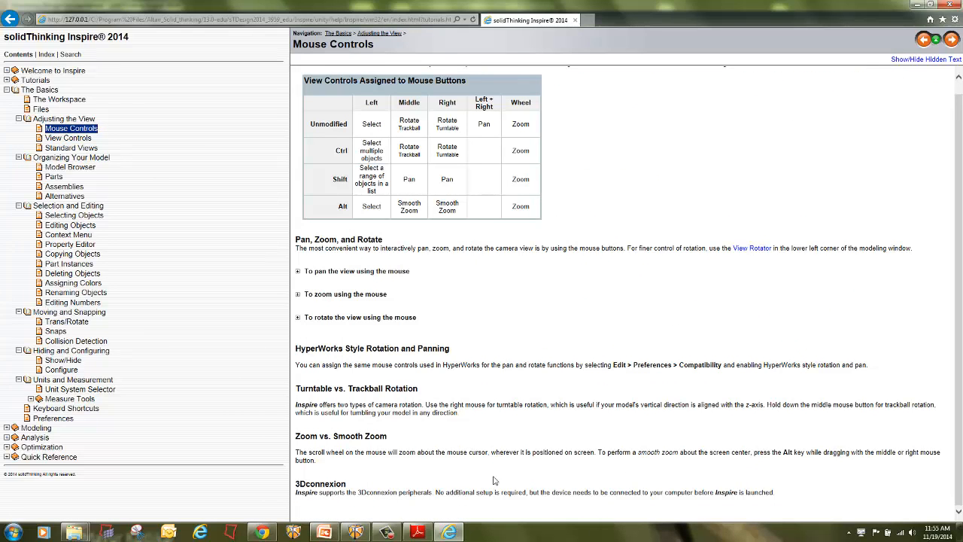
{"action": "left_click", "coordinate": [352, 532]}
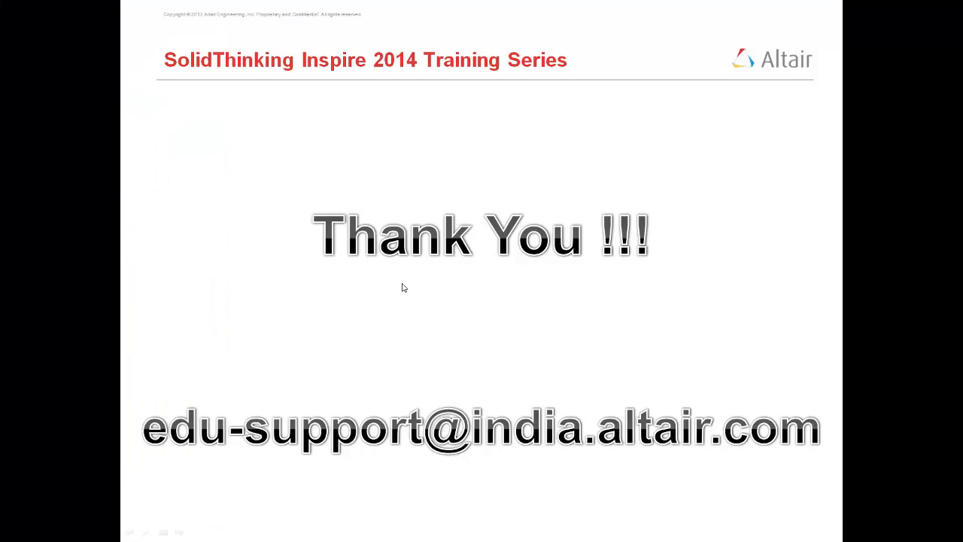